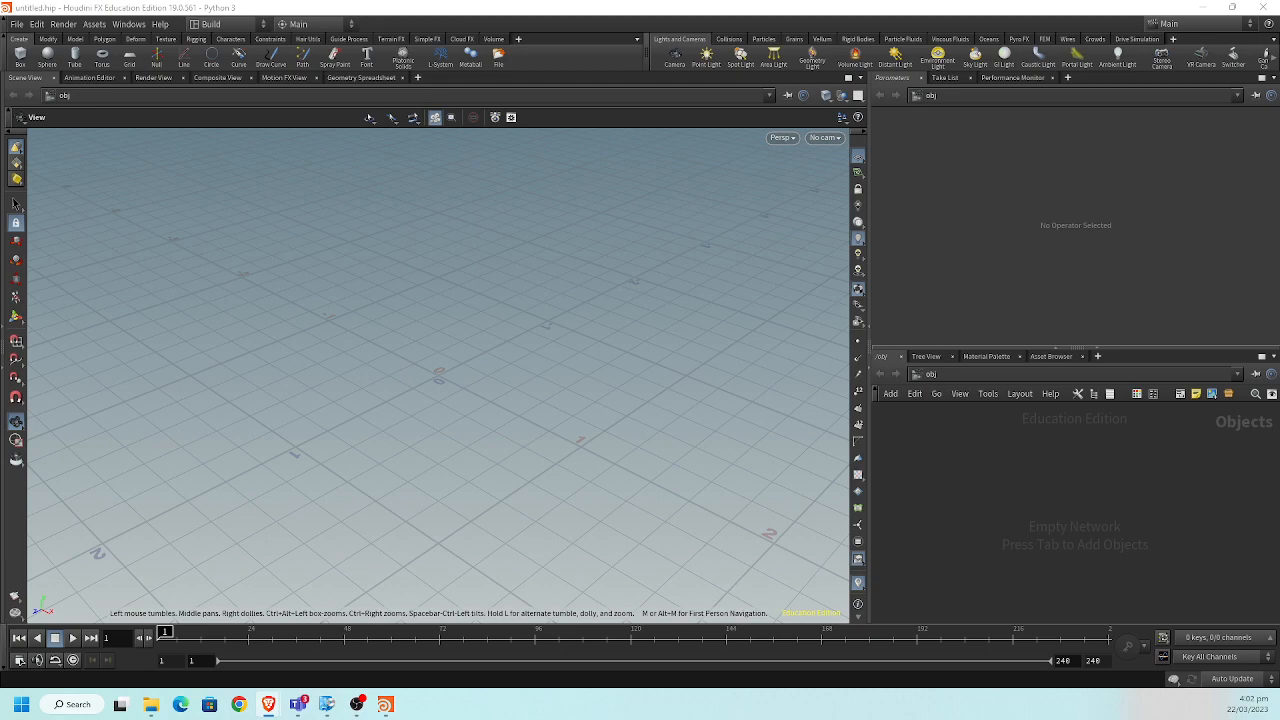
# Switch to Mixamo in the browser, search the animations for "kick", and apply the third-row Flip Kick to the X Bot.
pyautogui.moveTo(0, 88); pyautogui.dragTo(459, 49)
pyautogui.doubleClick(457, 46)
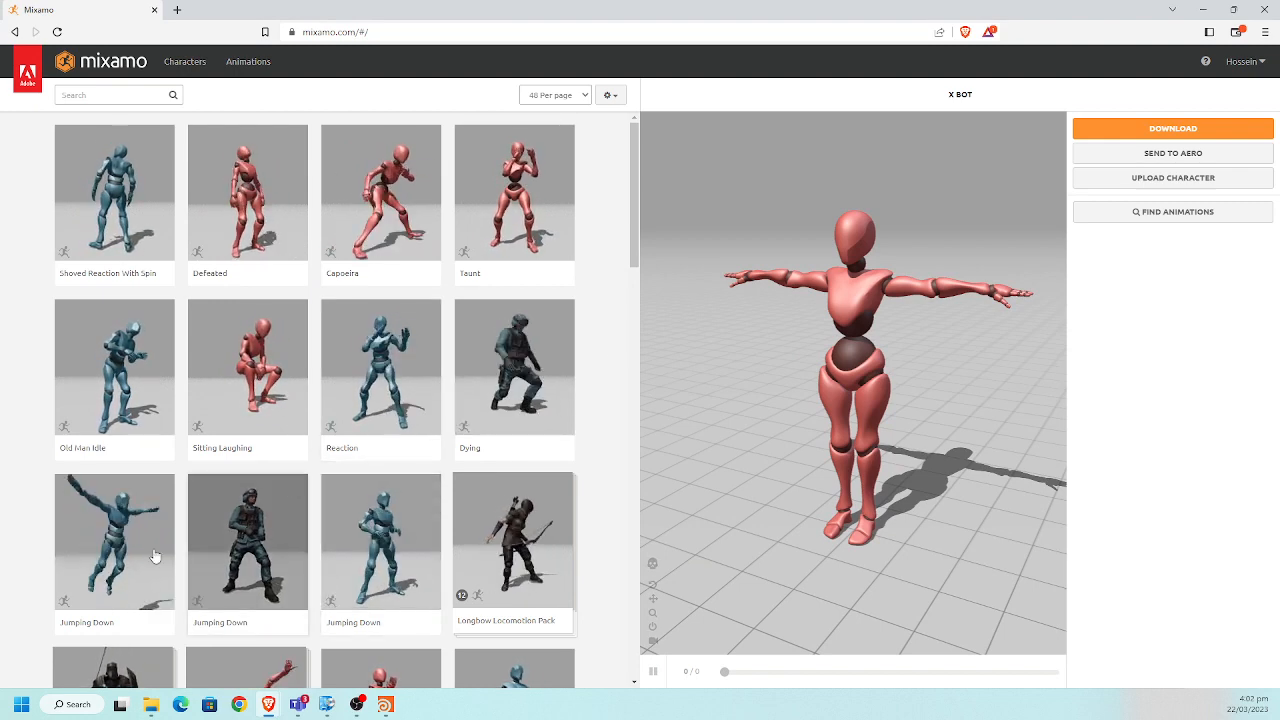
pyautogui.click(102, 94)
pyautogui.write('kick')
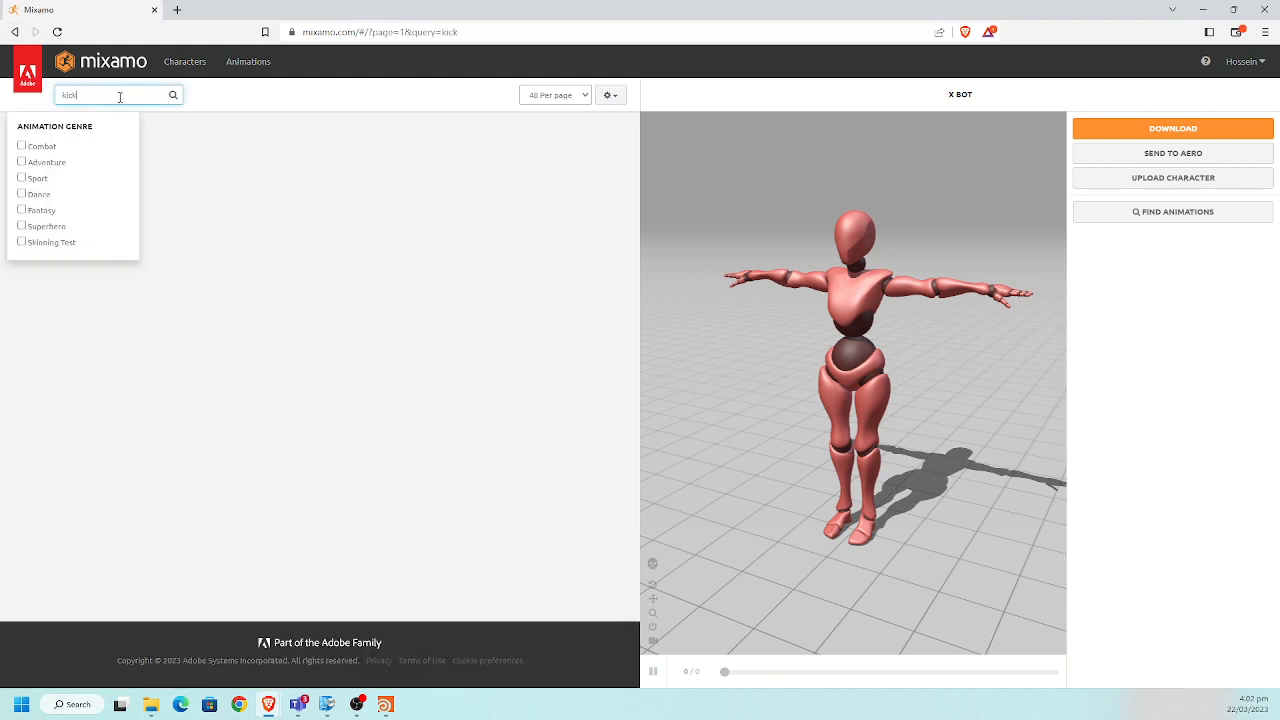
pyautogui.click(288, 96)
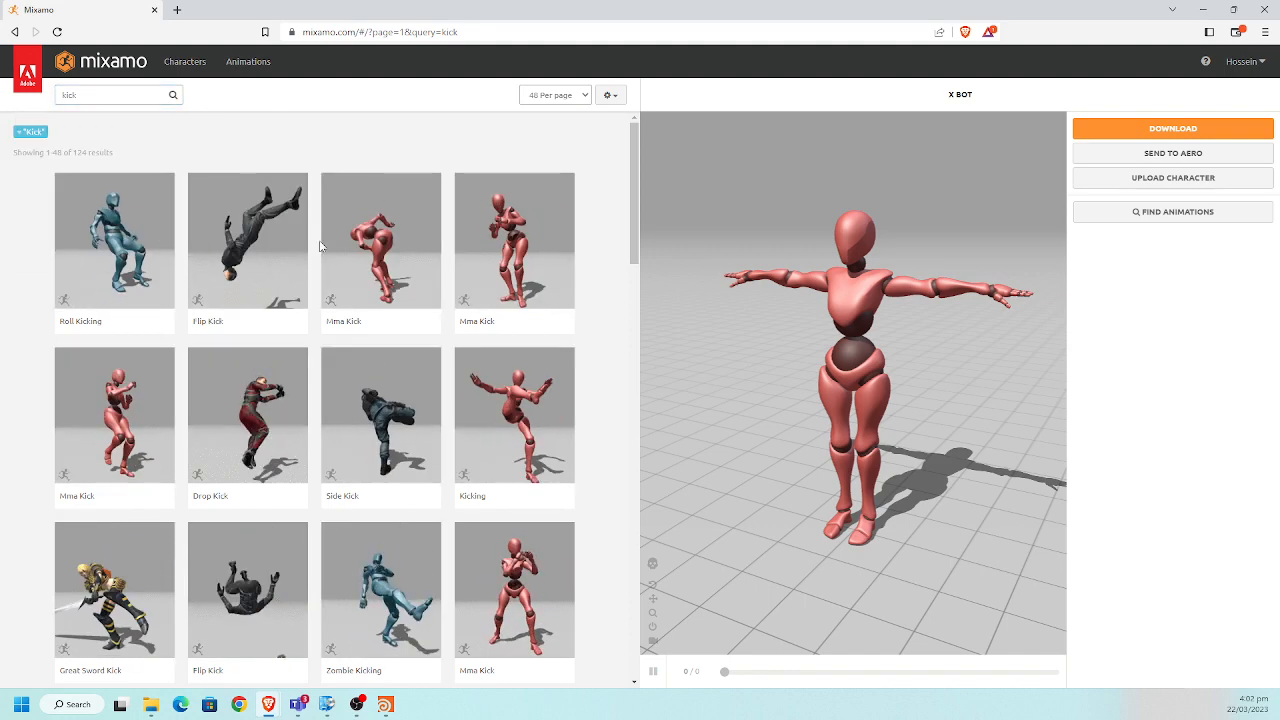
pyautogui.click(258, 588)
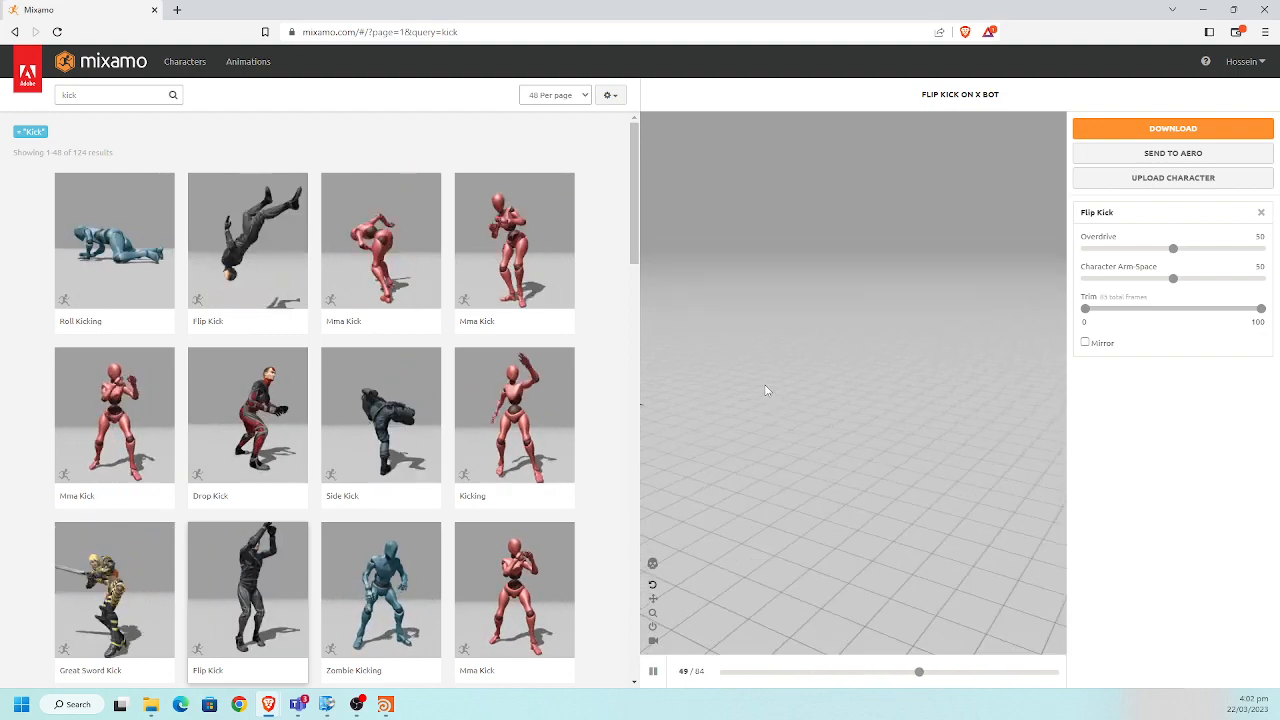
# Download the Flip Kick animation as FBX Binary with skin at 24 frames per second, saved as Flip Kick (1) in Downloads.
pyautogui.click(1172, 130)
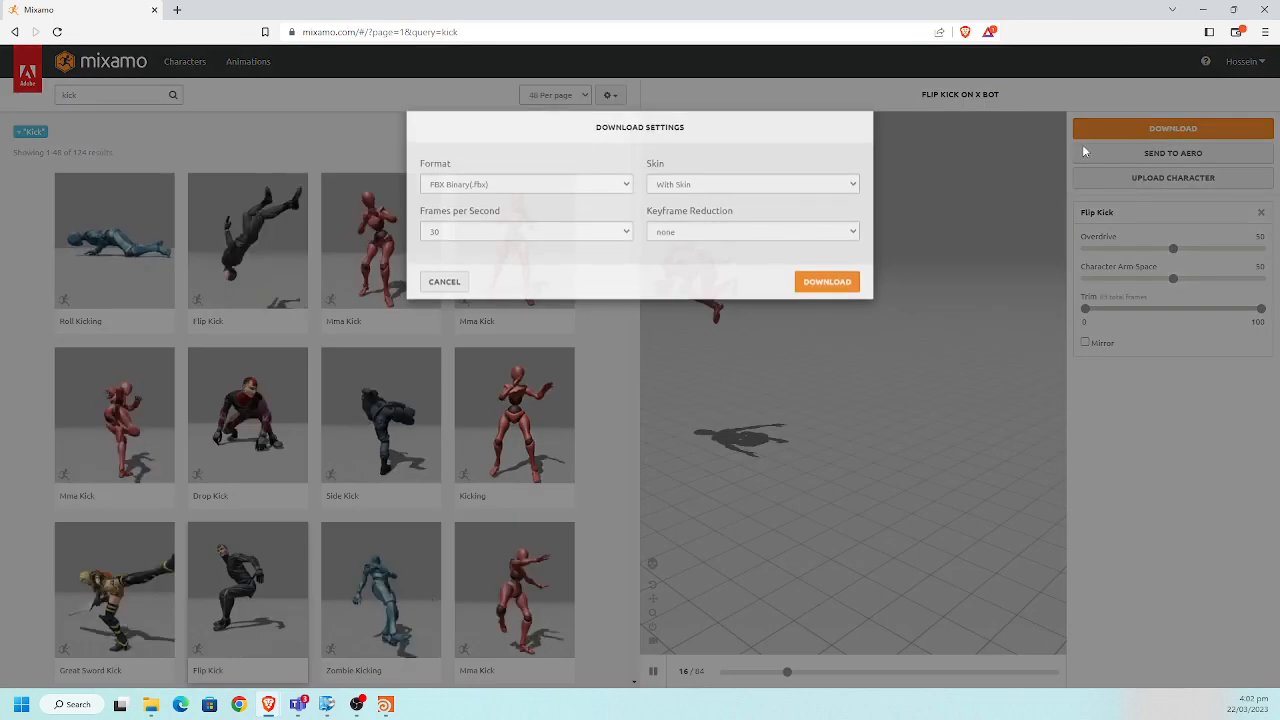
pyautogui.click(548, 234)
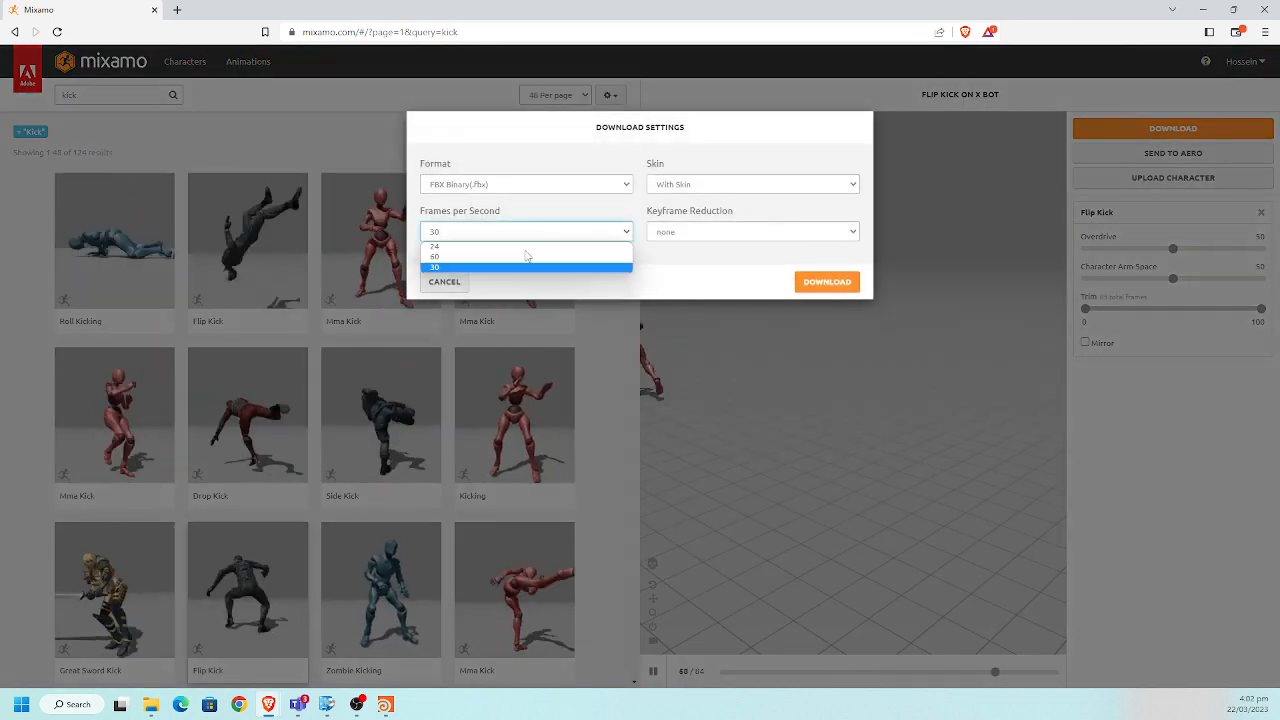
pyautogui.click(555, 262)
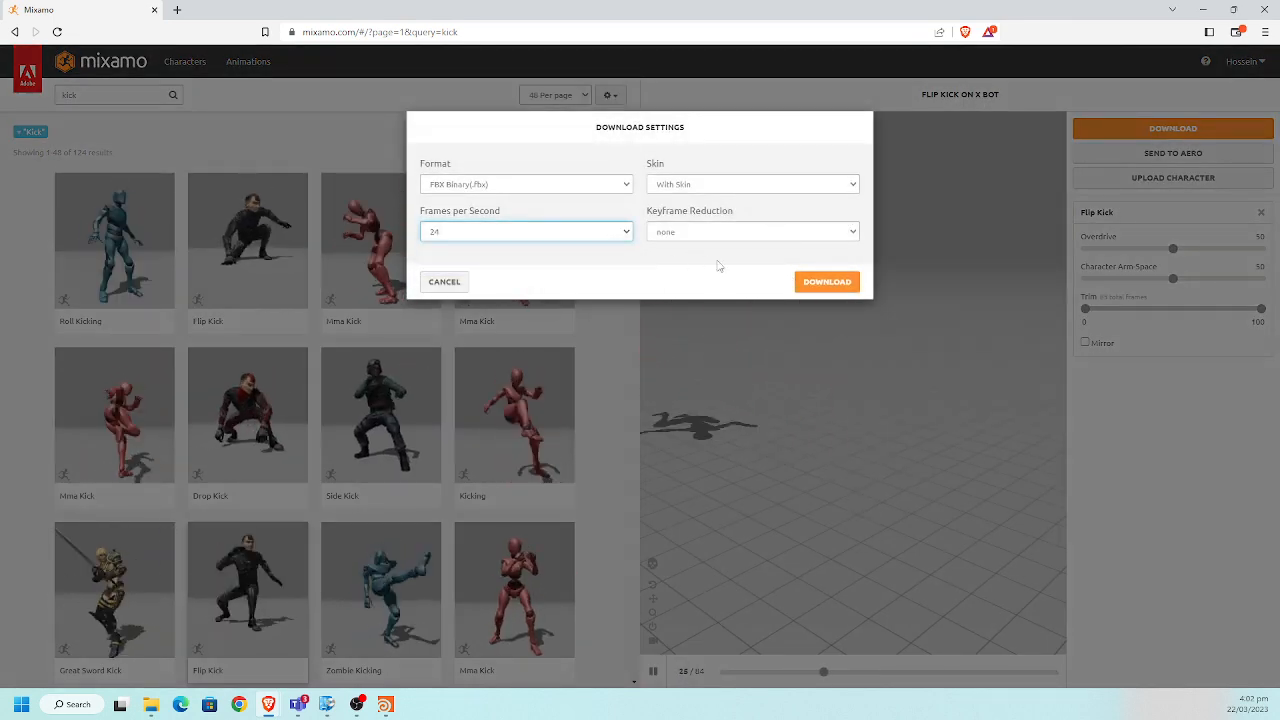
pyautogui.click(814, 283)
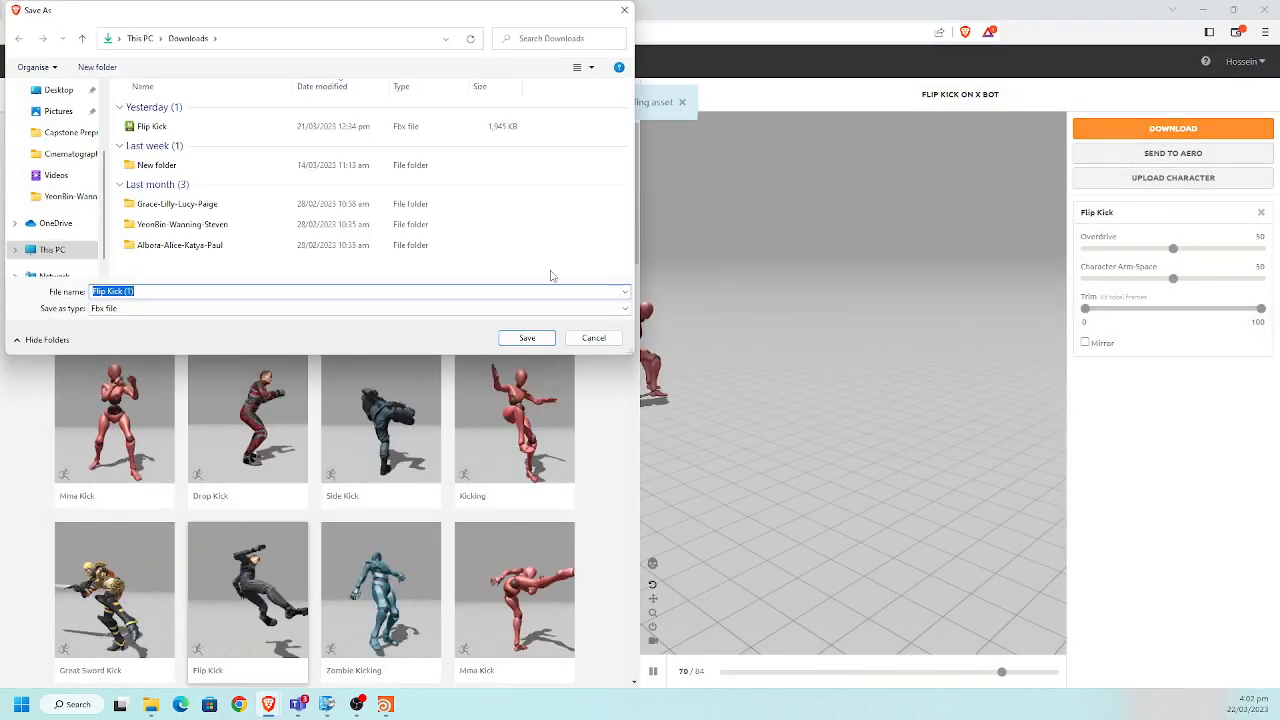
pyautogui.click(527, 339)
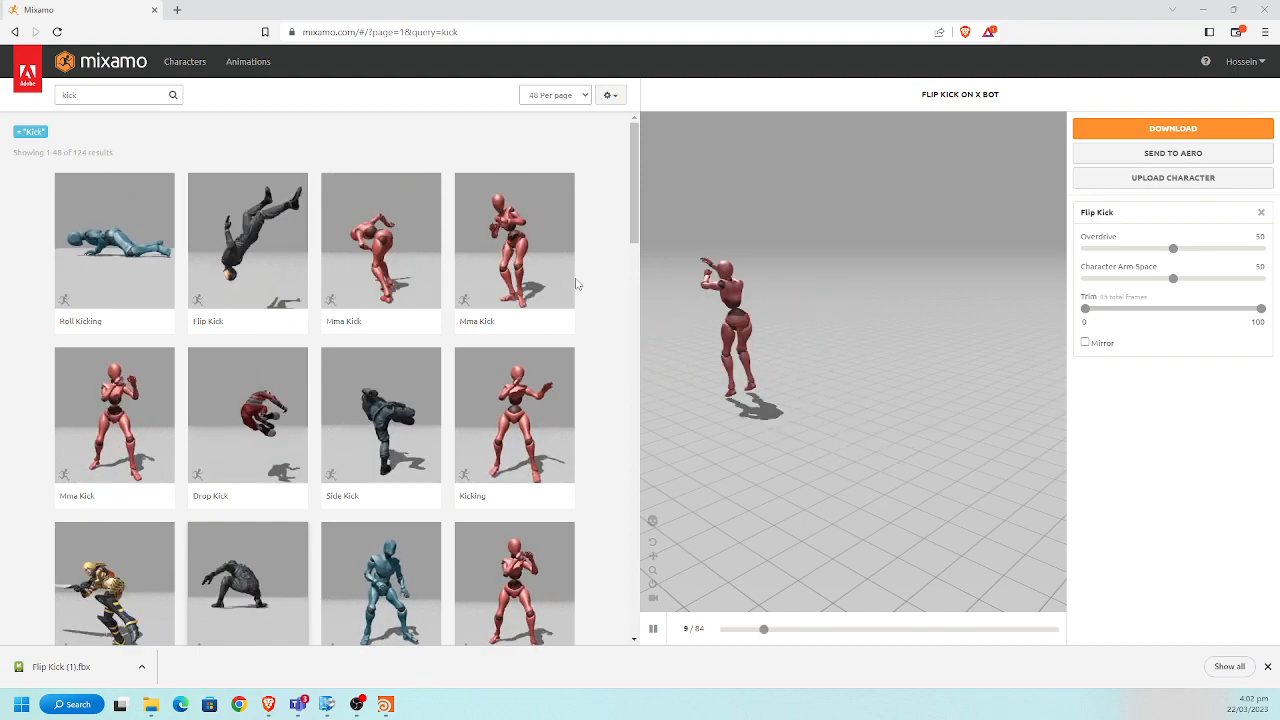
# Switch to Houdini, enlarge the network editor, and create a Geometry object named rbd_tutorial.
pyautogui.click(1204, 9)
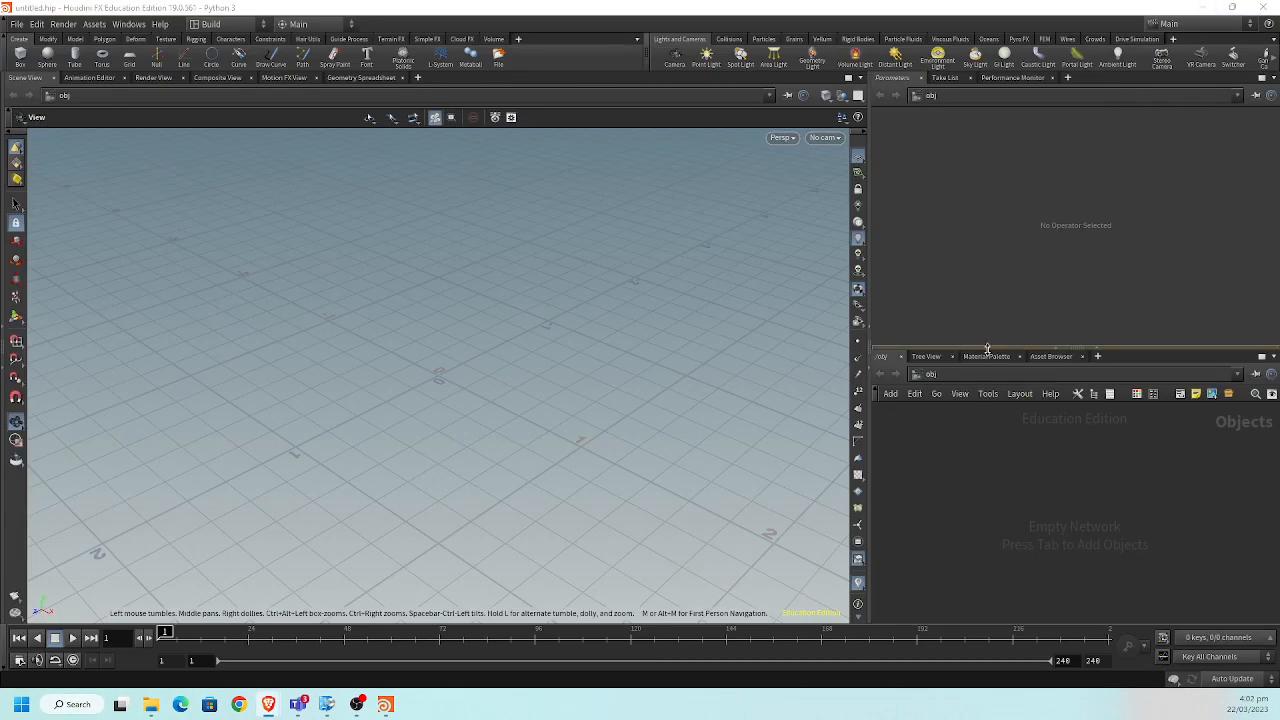
pyautogui.moveTo(975, 348); pyautogui.dragTo(978, 290)
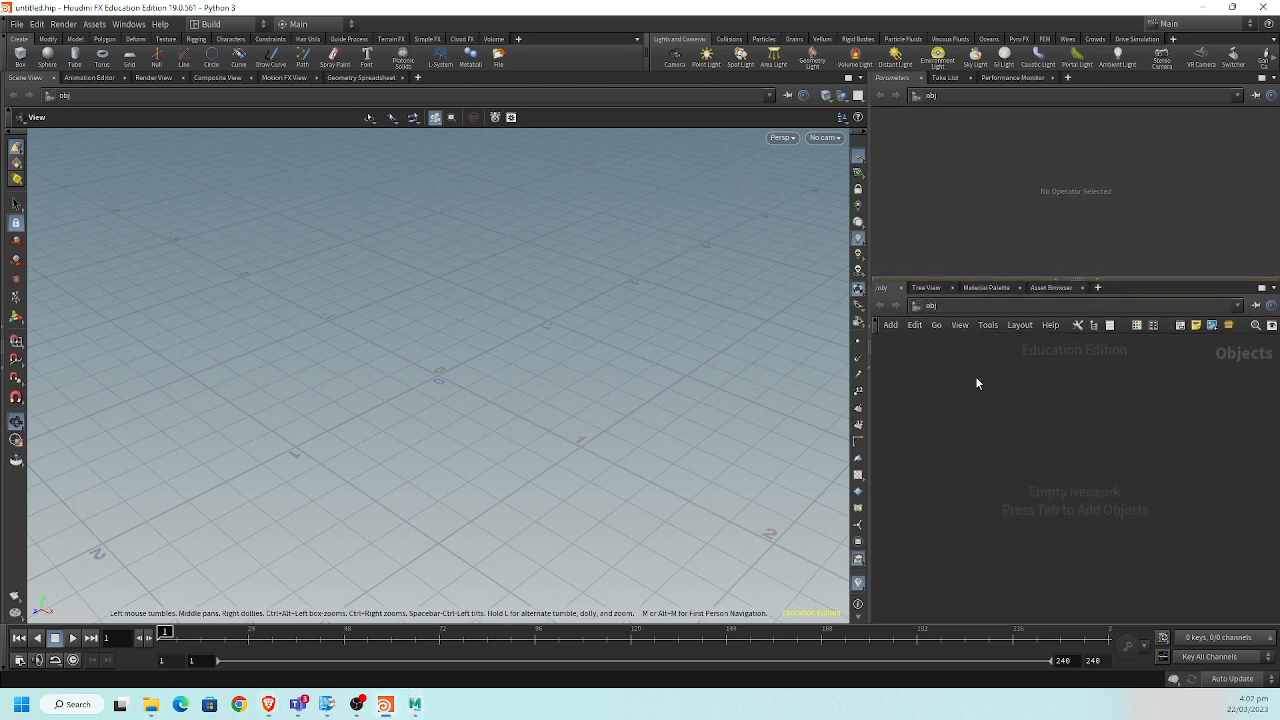
pyautogui.press('Tab')
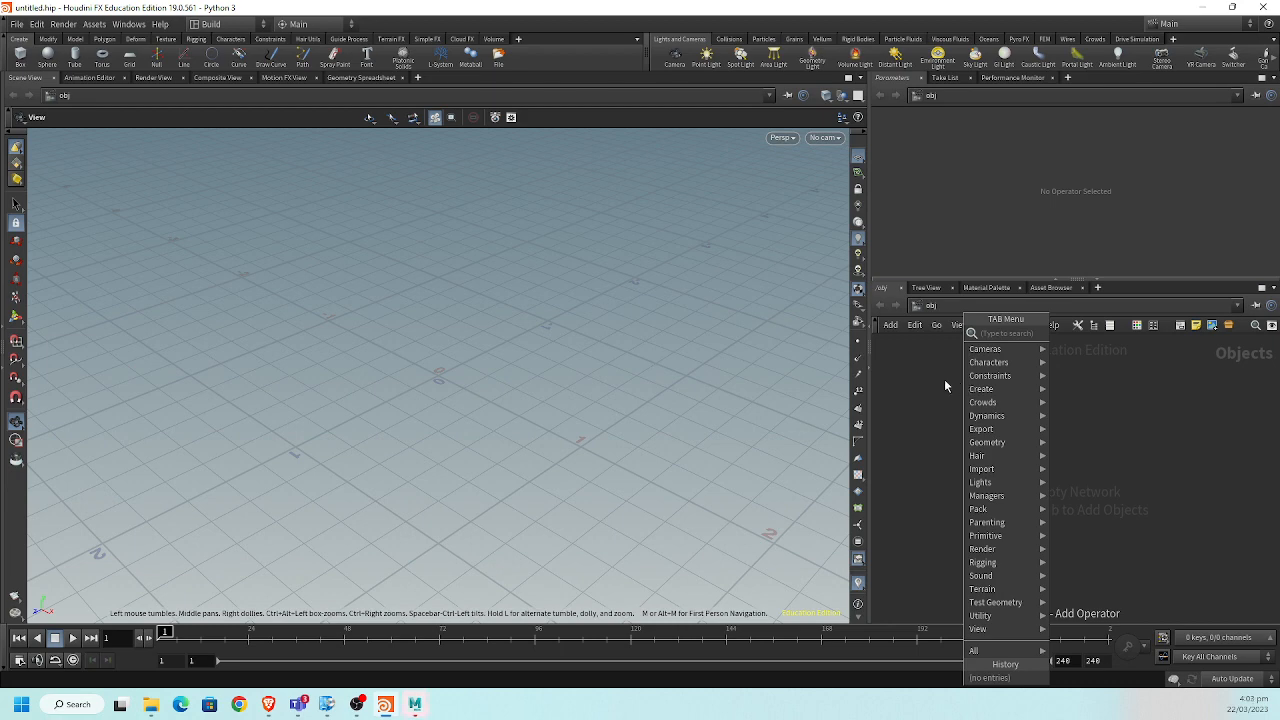
pyautogui.write('geo')
pyautogui.press('Return')
pyautogui.click(944, 380)
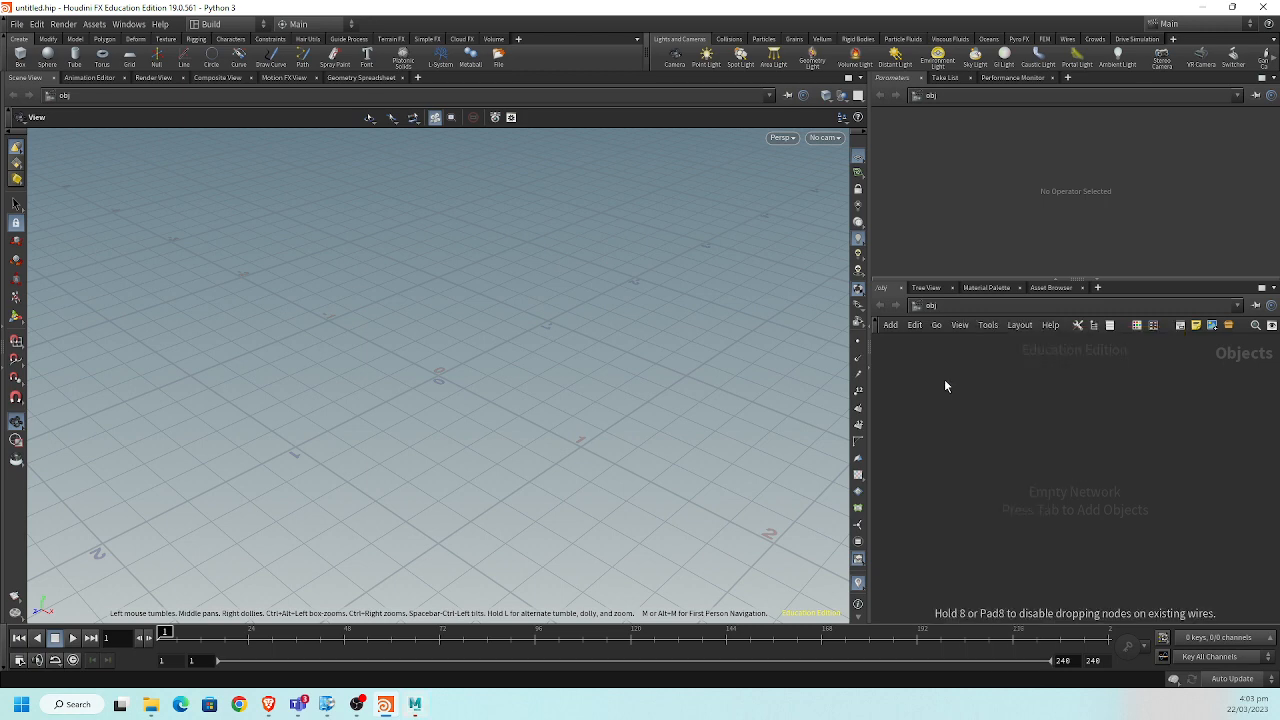
pyautogui.doubleClick(978, 381)
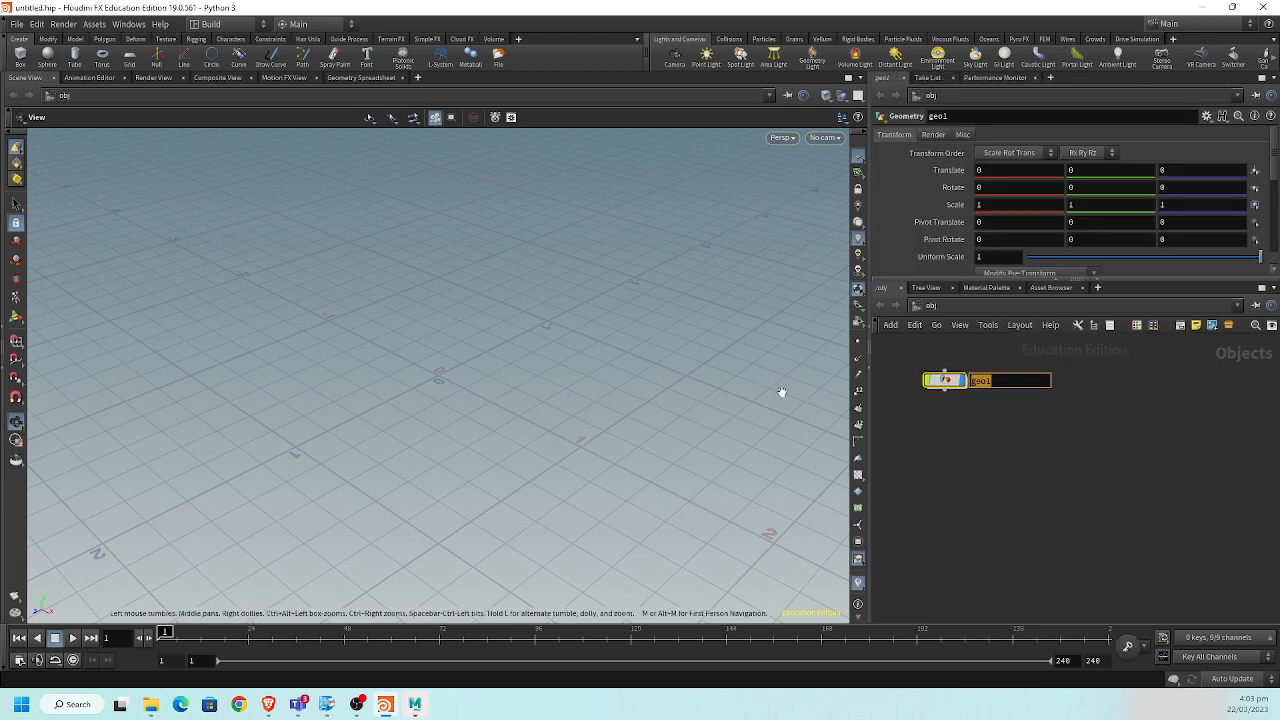
pyautogui.write('rbd_tutorial')
pyautogui.press('Return')
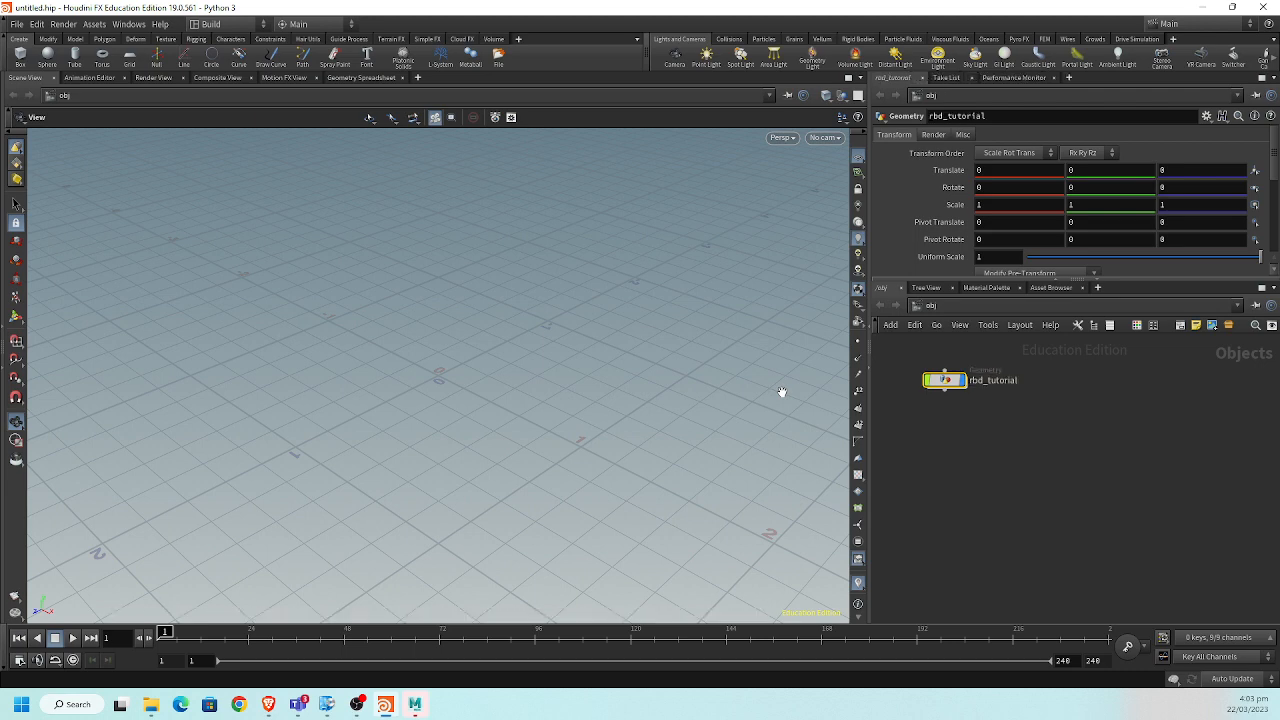
# Go inside the rbd_tutorial object and add an FBX Character Import node.
pyautogui.doubleClick(945, 381)
pyautogui.press('Tab')
pyautogui.moveTo(962, 401)
pyautogui.write('fbx')
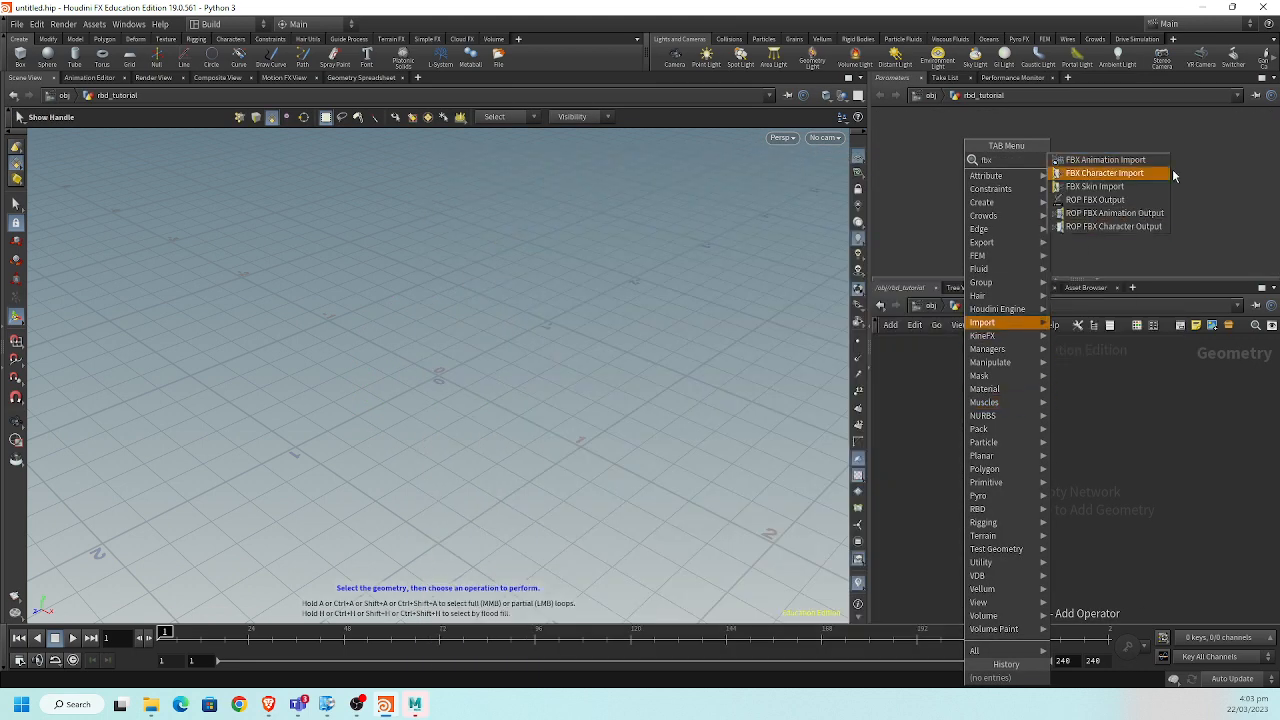
pyautogui.click(1160, 174)
pyautogui.click(1008, 417)
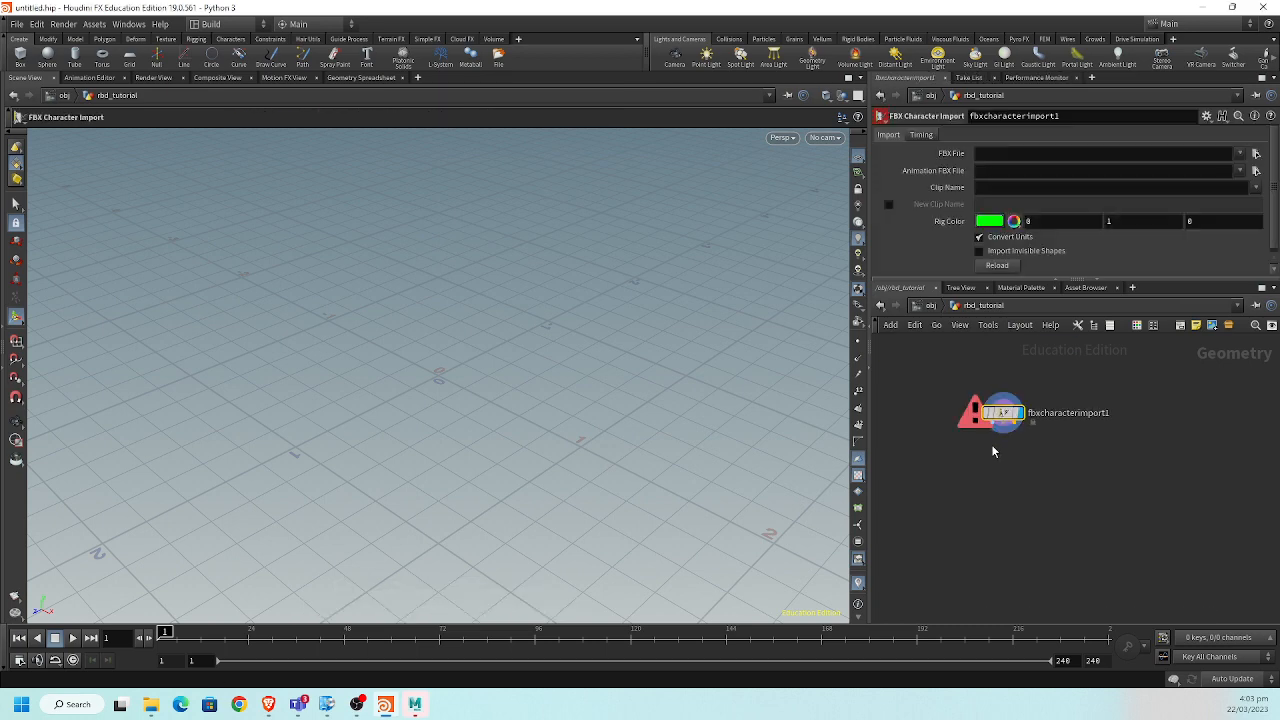
# Load Flip Kick.fbx from the Downloads folder as the import node's FBX file.
pyautogui.click(1256, 153)
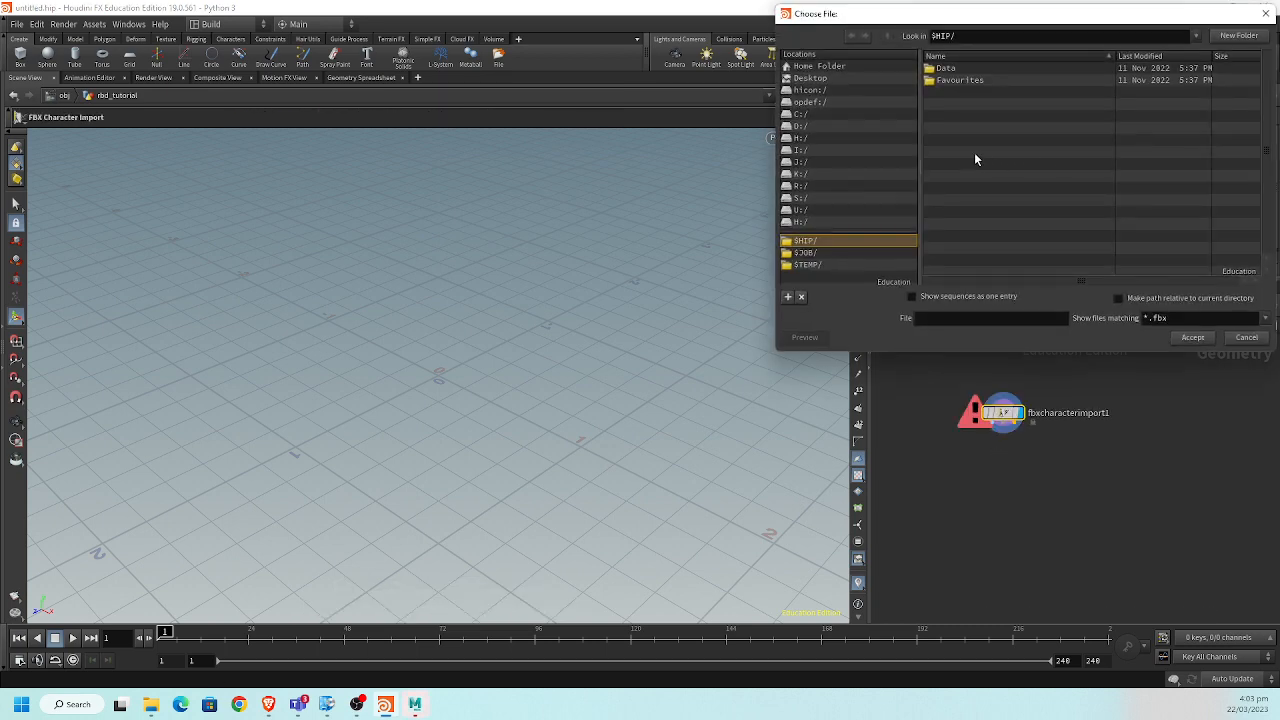
pyautogui.click(812, 79)
pyautogui.click(887, 37)
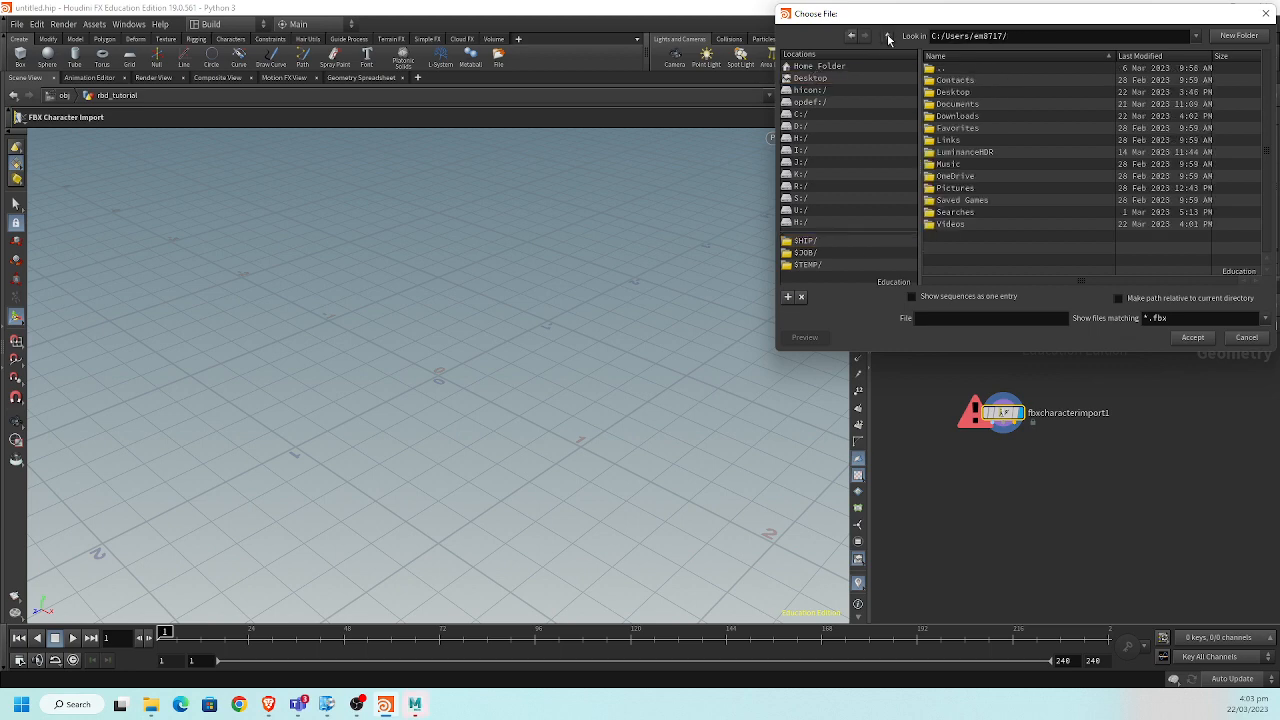
pyautogui.doubleClick(966, 117)
pyautogui.click(970, 140)
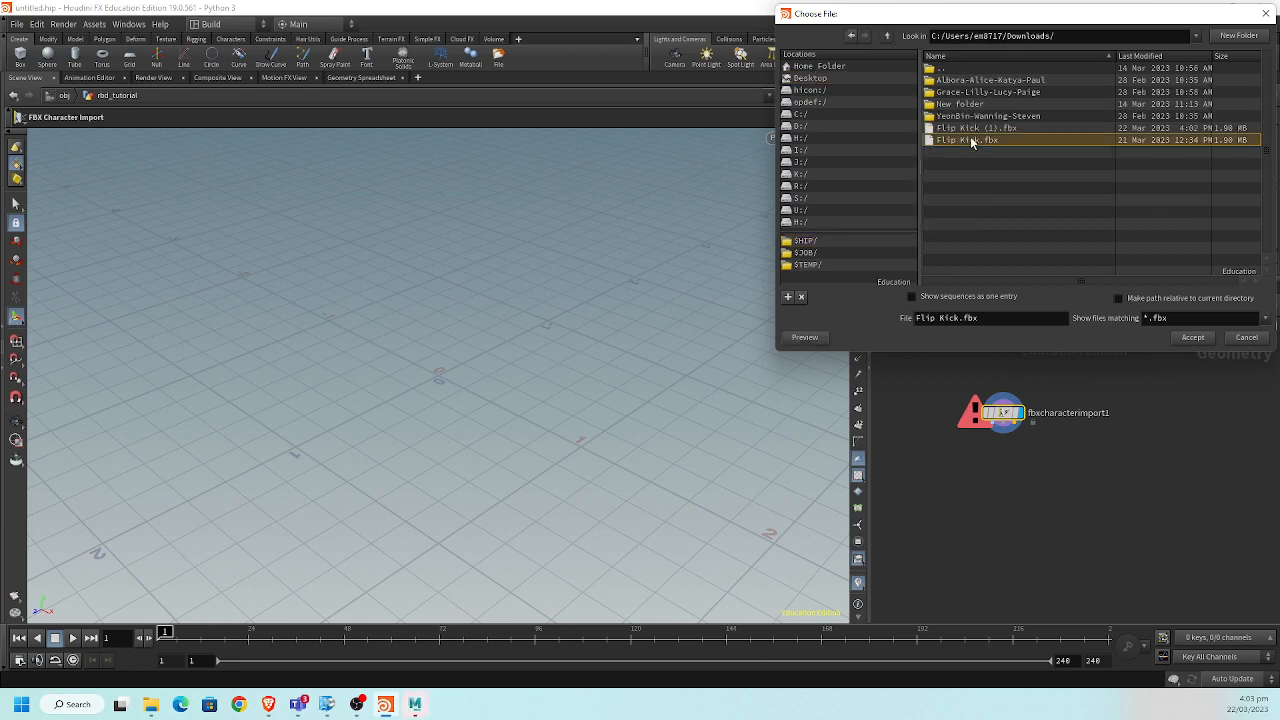
pyautogui.click(1193, 338)
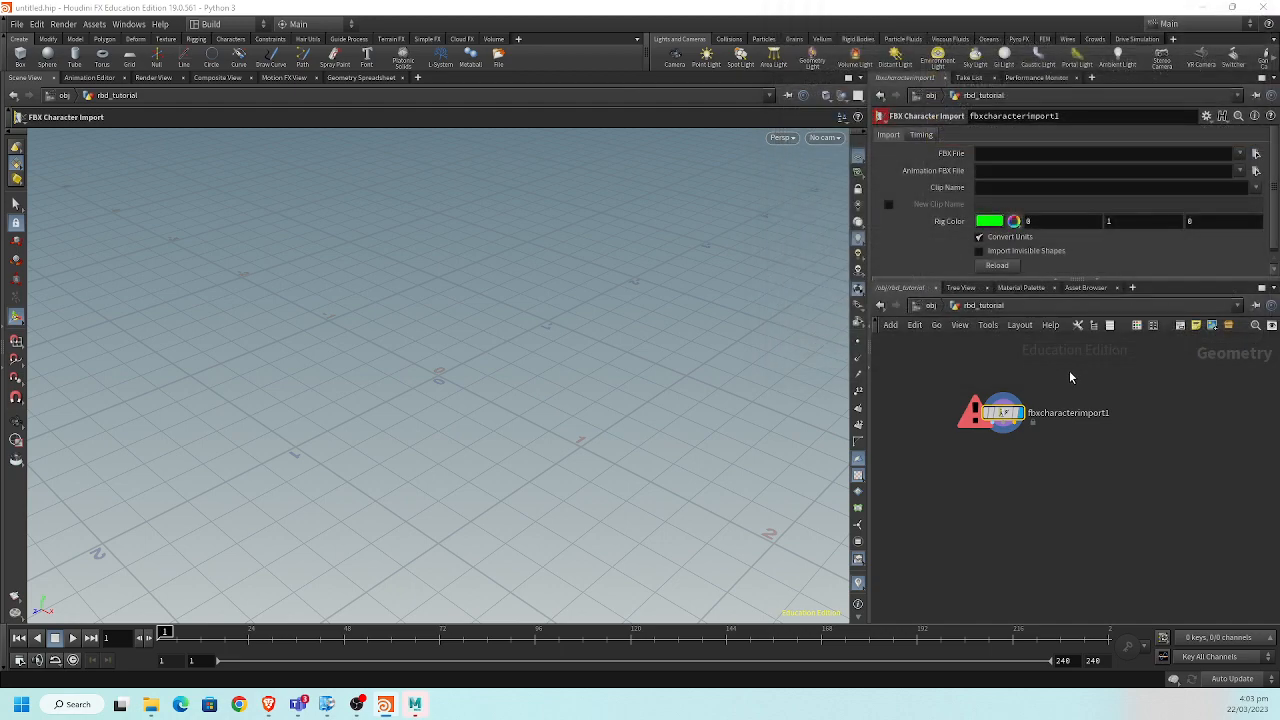
# Frame the whole imported character in the viewport, scrub the first frames to check its motion, and return to the first frame.
pyautogui.keyDown('alt'); pyautogui.moveTo(578, 372); pyautogui.dragTo(554, 402, button='middle'); pyautogui.keyUp('alt')
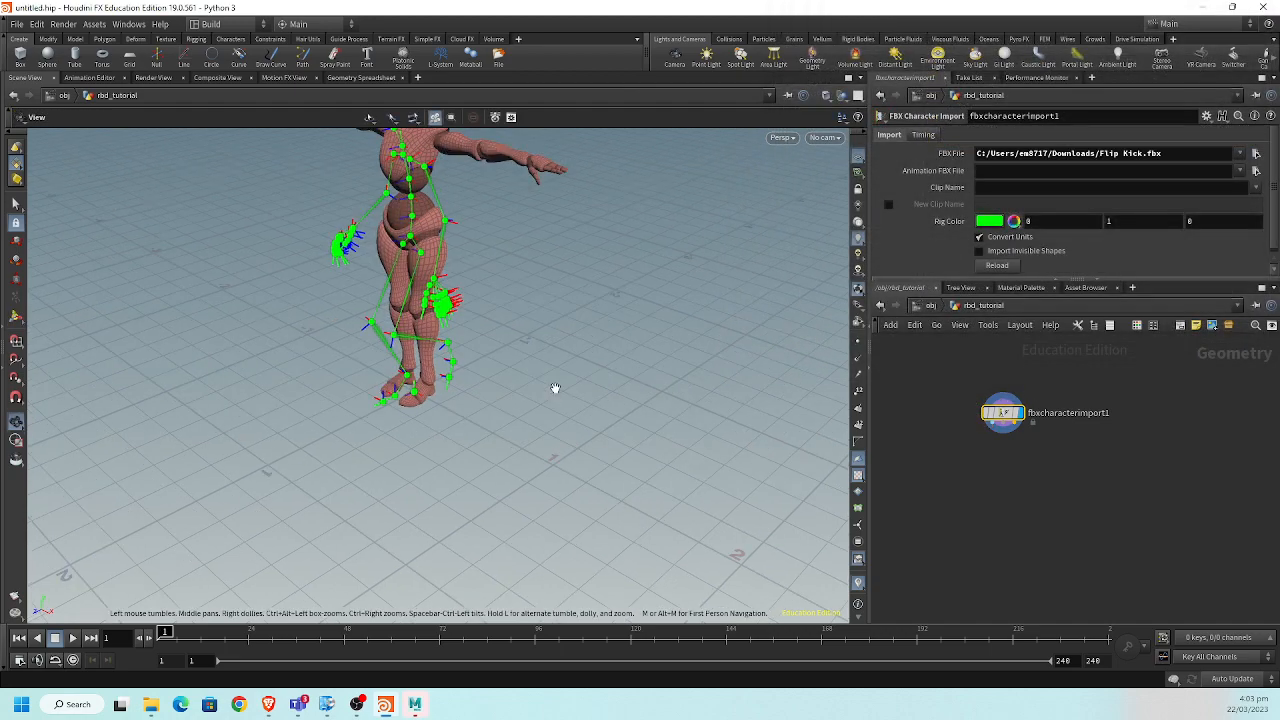
pyautogui.keyDown('alt'); pyautogui.moveTo(558, 342); pyautogui.dragTo(560, 411, button='middle'); pyautogui.keyUp('alt')
pyautogui.keyDown('alt'); pyautogui.moveTo(492, 368); pyautogui.dragTo(481, 426, button='middle'); pyautogui.keyUp('alt')
pyautogui.keyDown('alt'); pyautogui.moveTo(481, 426); pyautogui.dragTo(372, 434, button='right'); pyautogui.keyUp('alt')
pyautogui.keyDown('alt'); pyautogui.moveTo(372, 434); pyautogui.dragTo(416, 378, button='middle'); pyautogui.keyUp('alt')
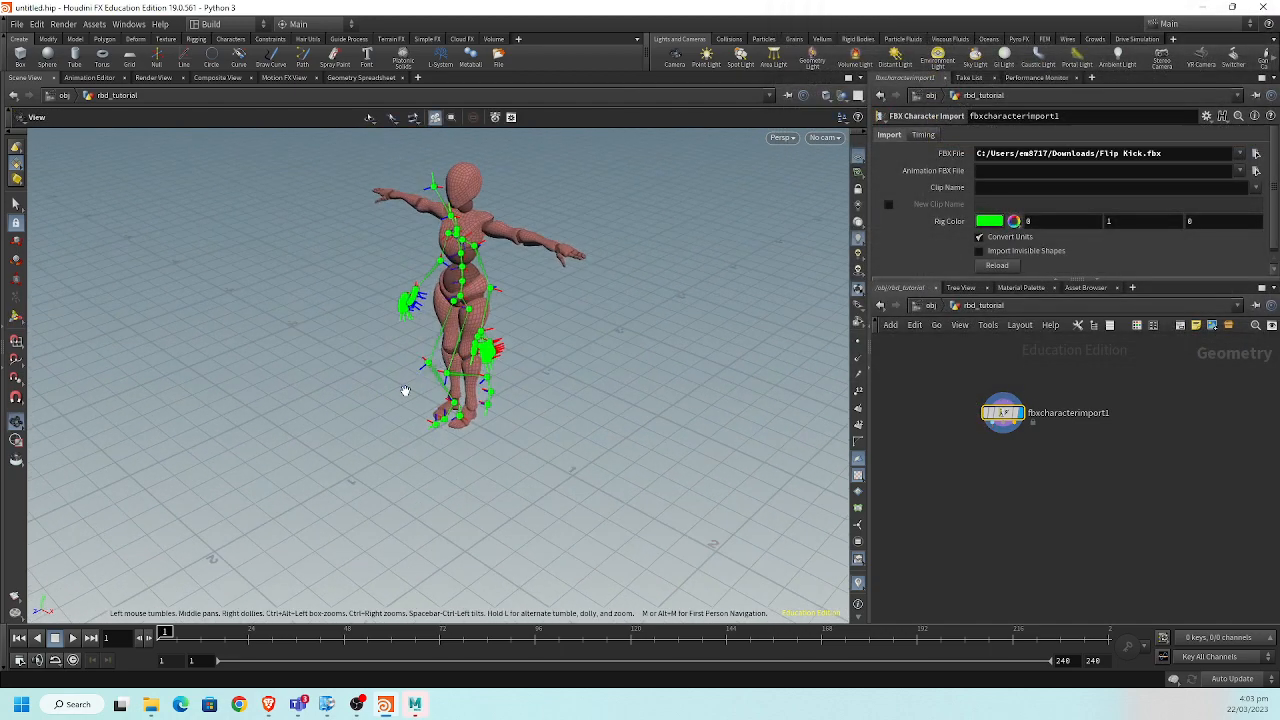
pyautogui.moveTo(200, 640); pyautogui.dragTo(156, 640)
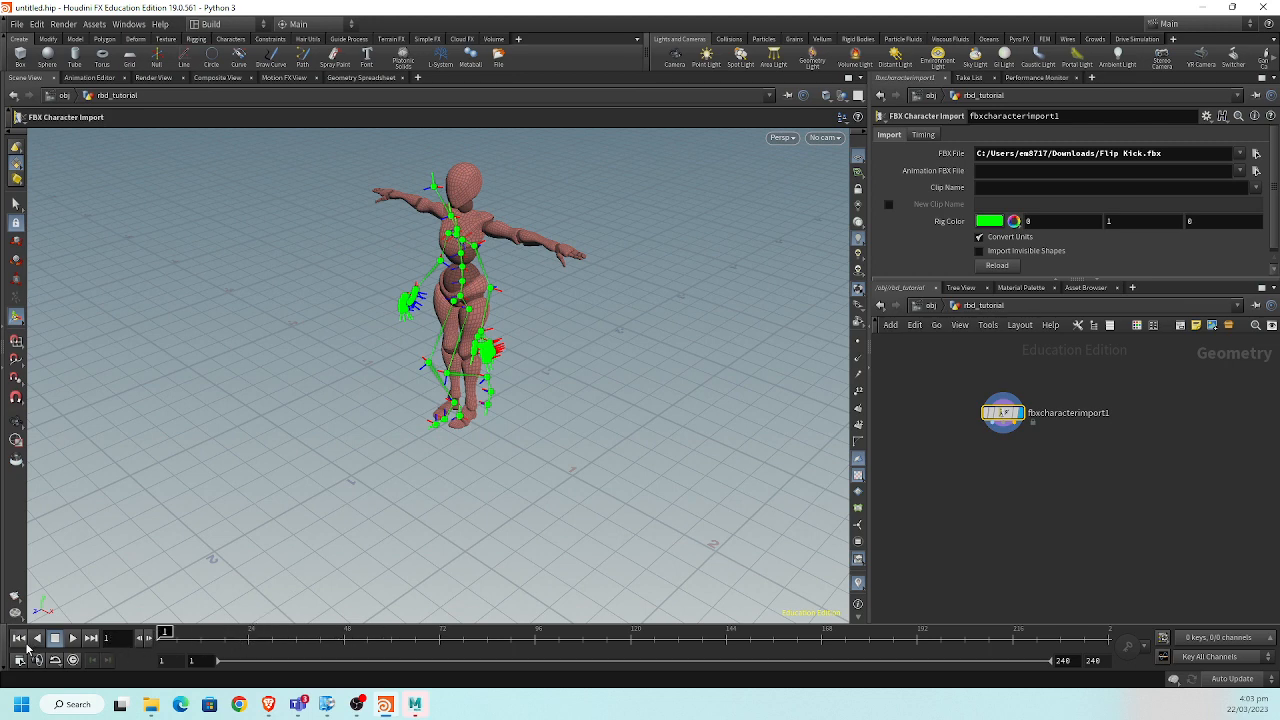
pyautogui.click(20, 640)
# Copy the FBX File path into the Animation FBX File parameter, scrub the first frames, and return to the first frame.
pyautogui.tripleClick(1184, 152)
pyautogui.hotkey('ctrl', 'c')
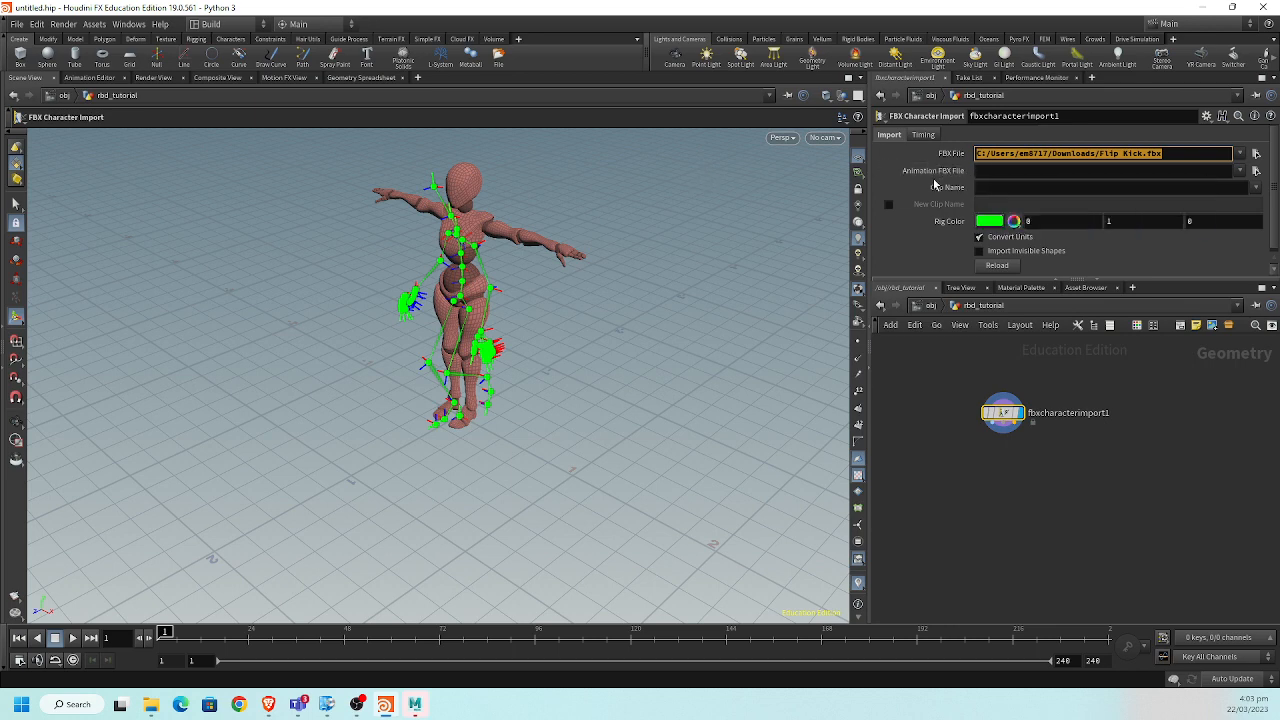
pyautogui.click(1015, 170)
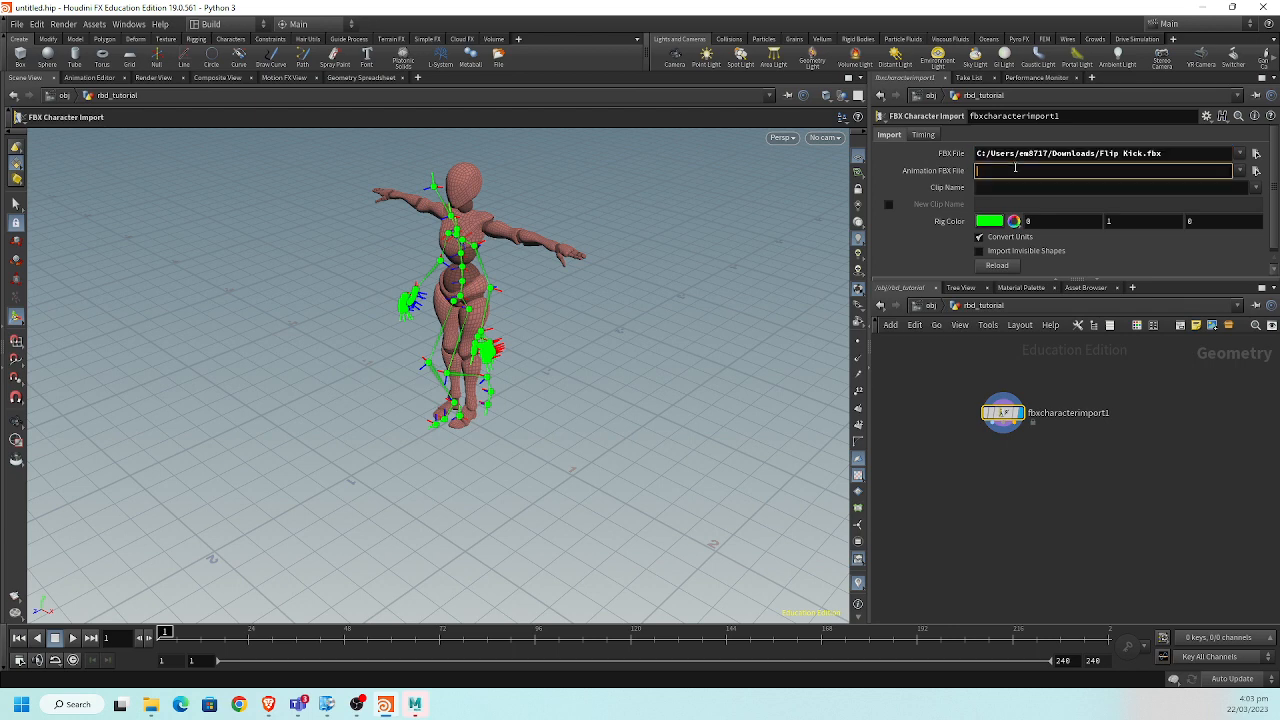
pyautogui.hotkey('ctrl', 'v')
pyautogui.press('Return')
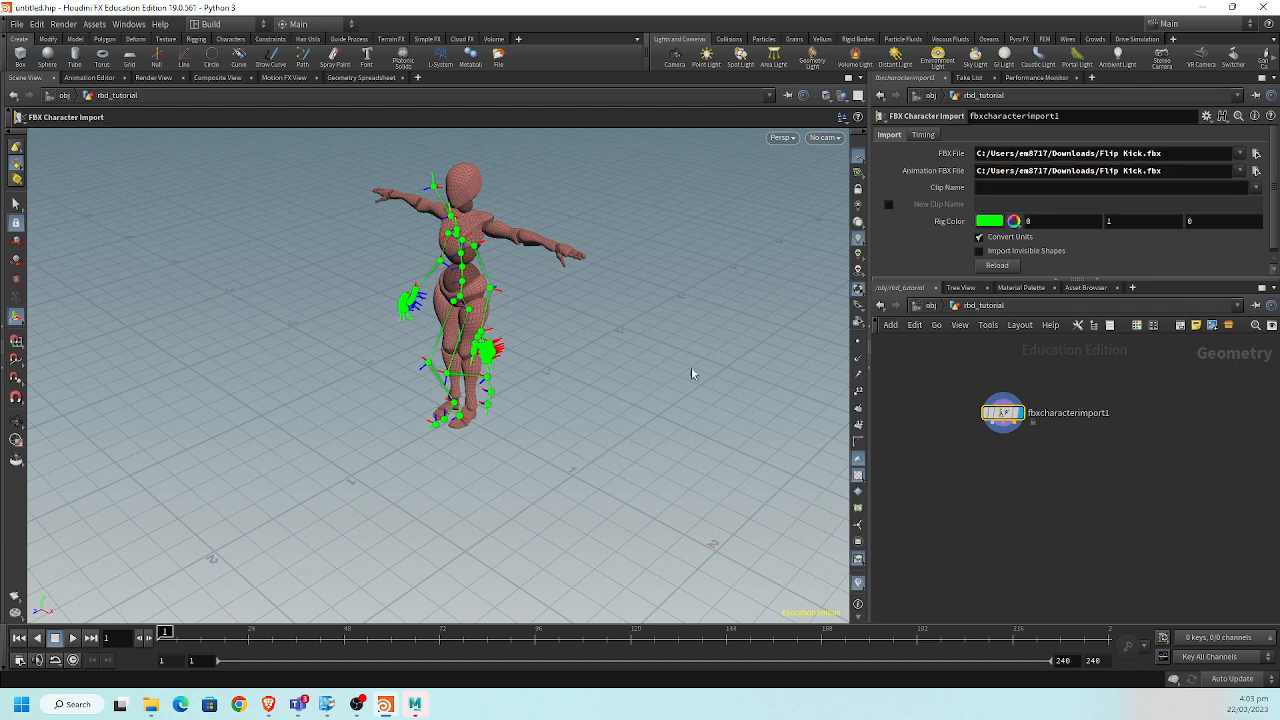
pyautogui.moveTo(160, 636); pyautogui.dragTo(197, 636)
pyautogui.click(19, 638)
# Add a Bone Deform node below the FBX Character Import node, wired to all three of its outputs.
pyautogui.scroll(3, 991, 500)
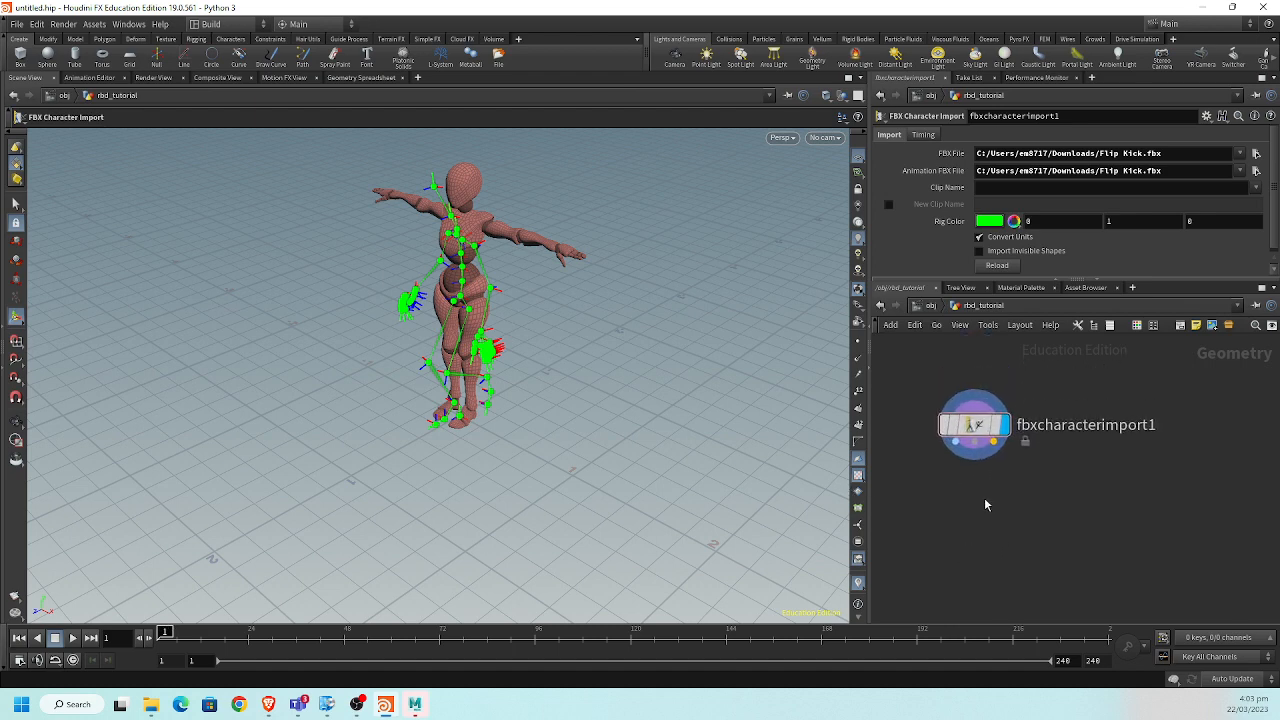
pyautogui.press('Tab')
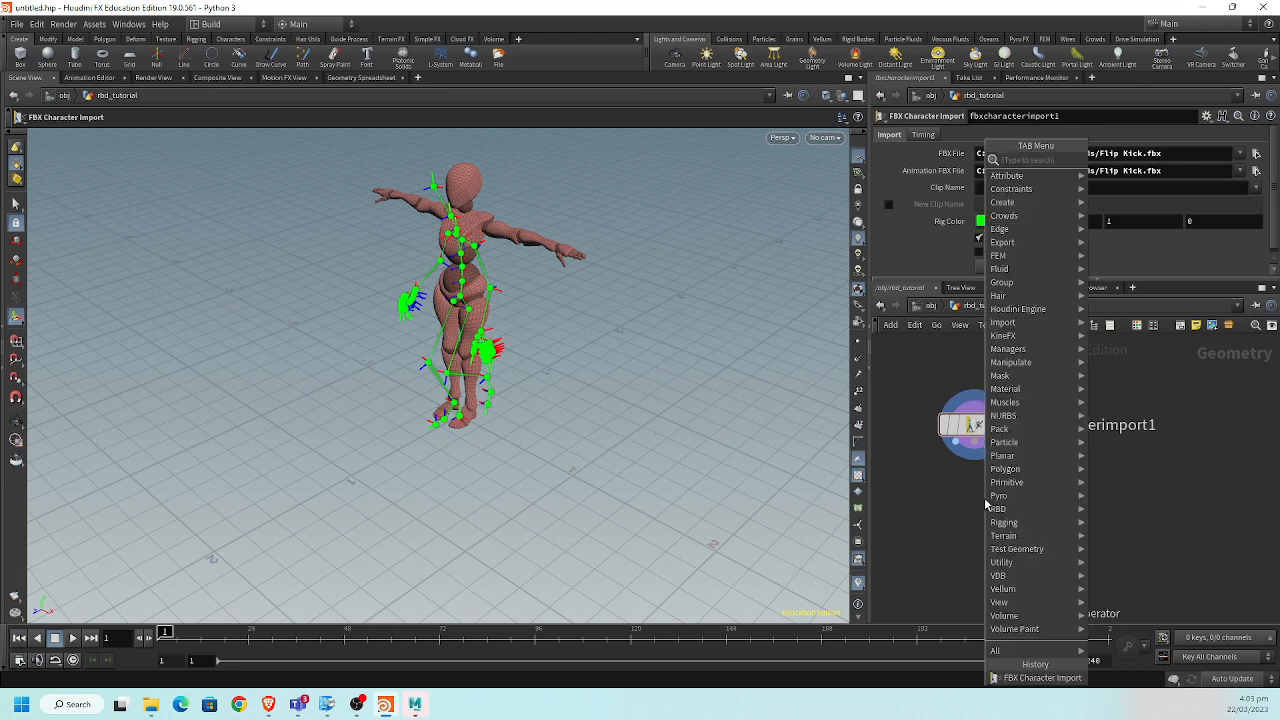
pyautogui.write('bone')
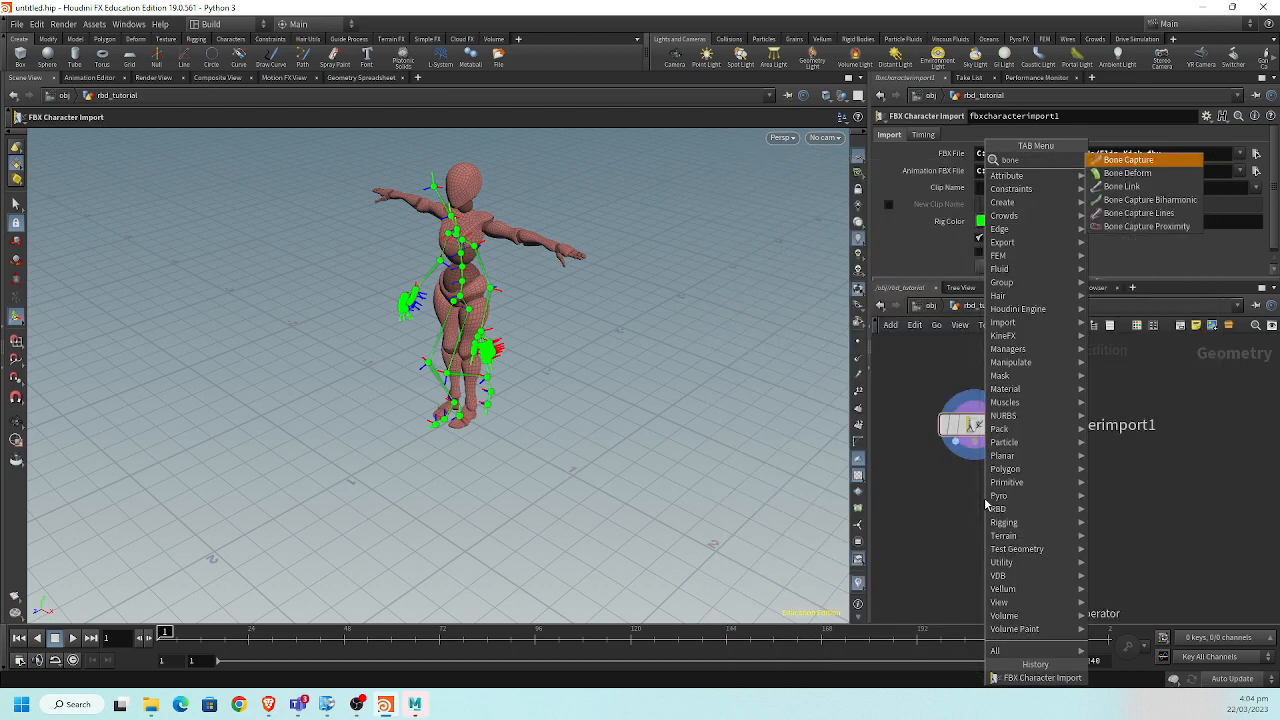
pyautogui.press('Down')
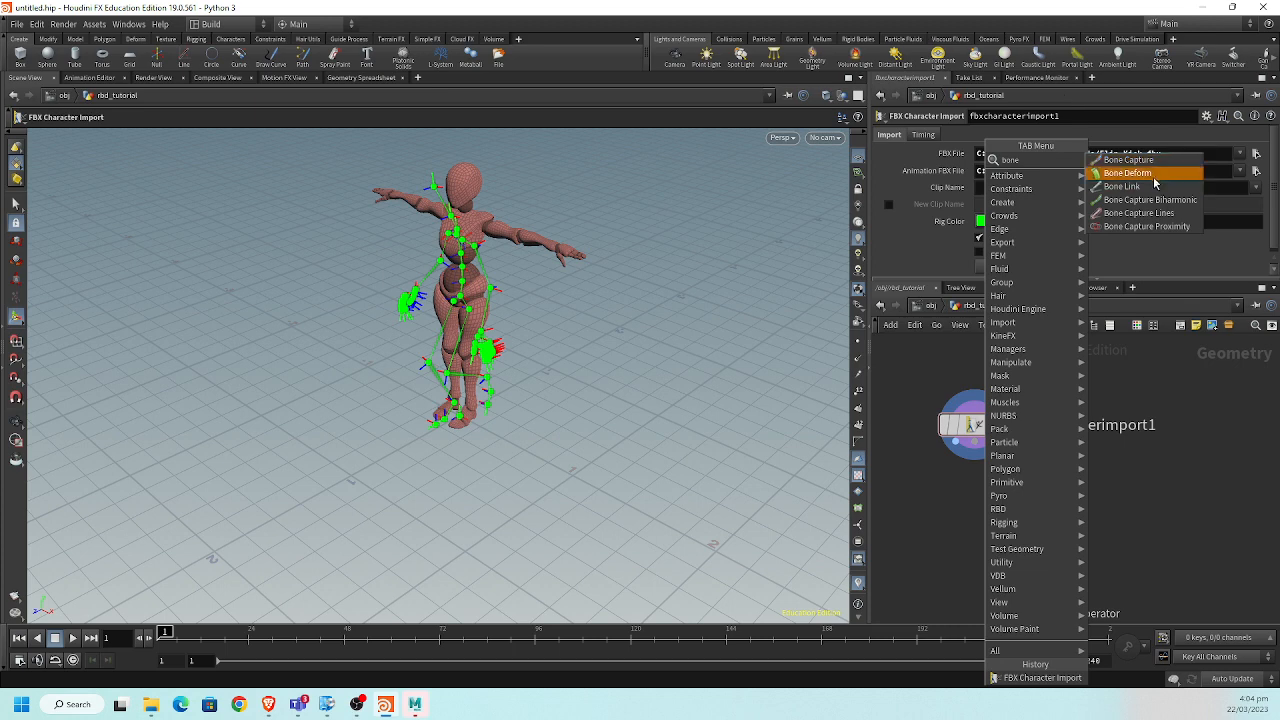
pyautogui.press('Return')
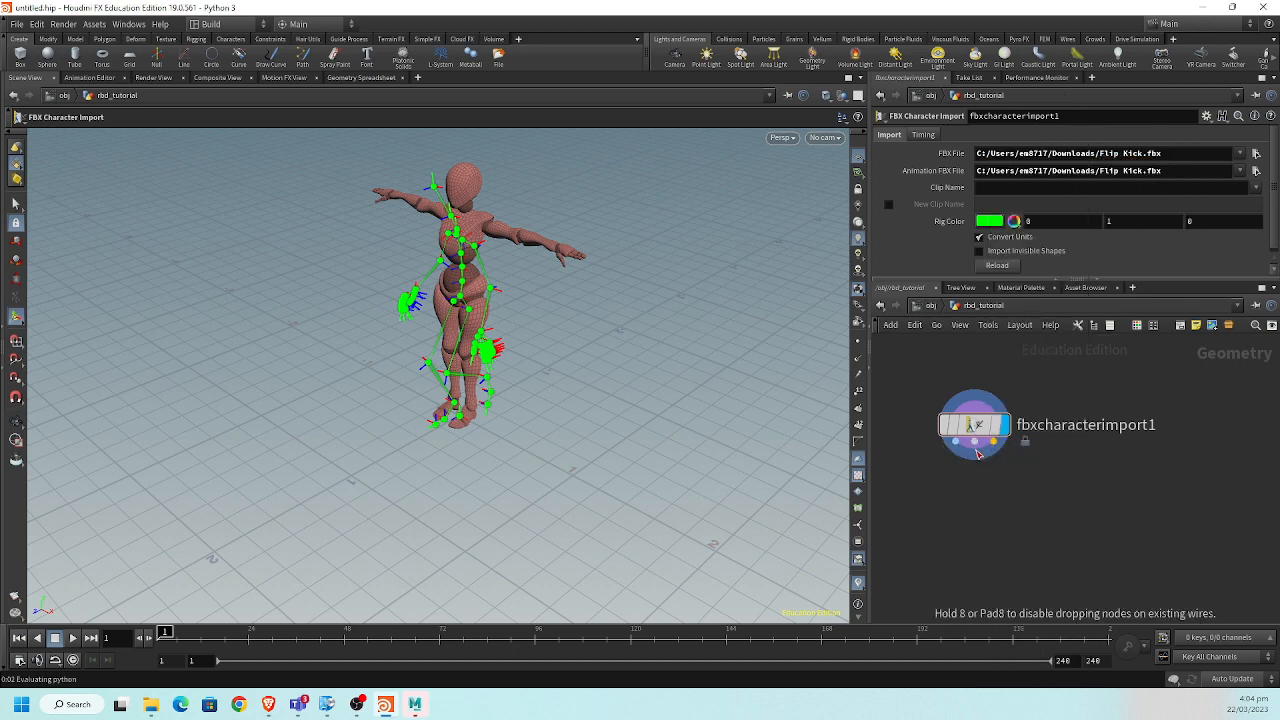
pyautogui.click(1000, 498)
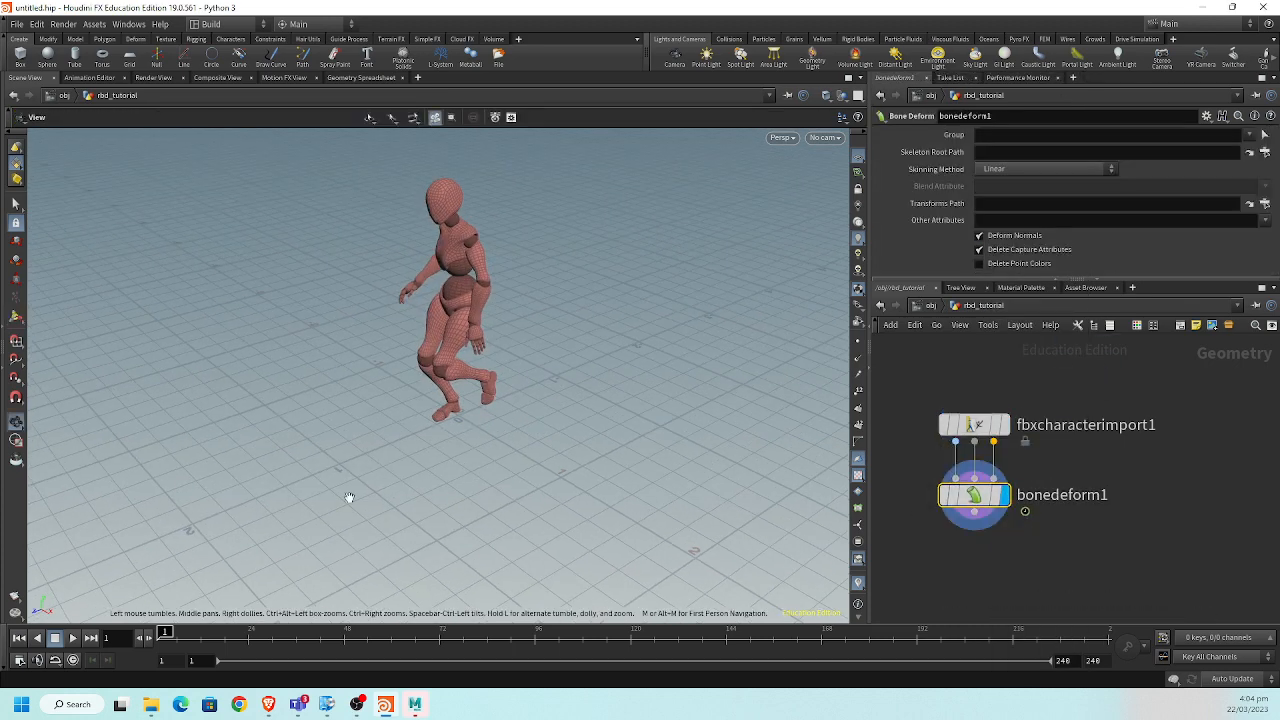
# Scrub the timeline to frame 43 to preview the deformed character's flip kick animation in the viewport.
pyautogui.click(180, 640)
pyautogui.moveTo(178, 638); pyautogui.dragTo(324, 636)
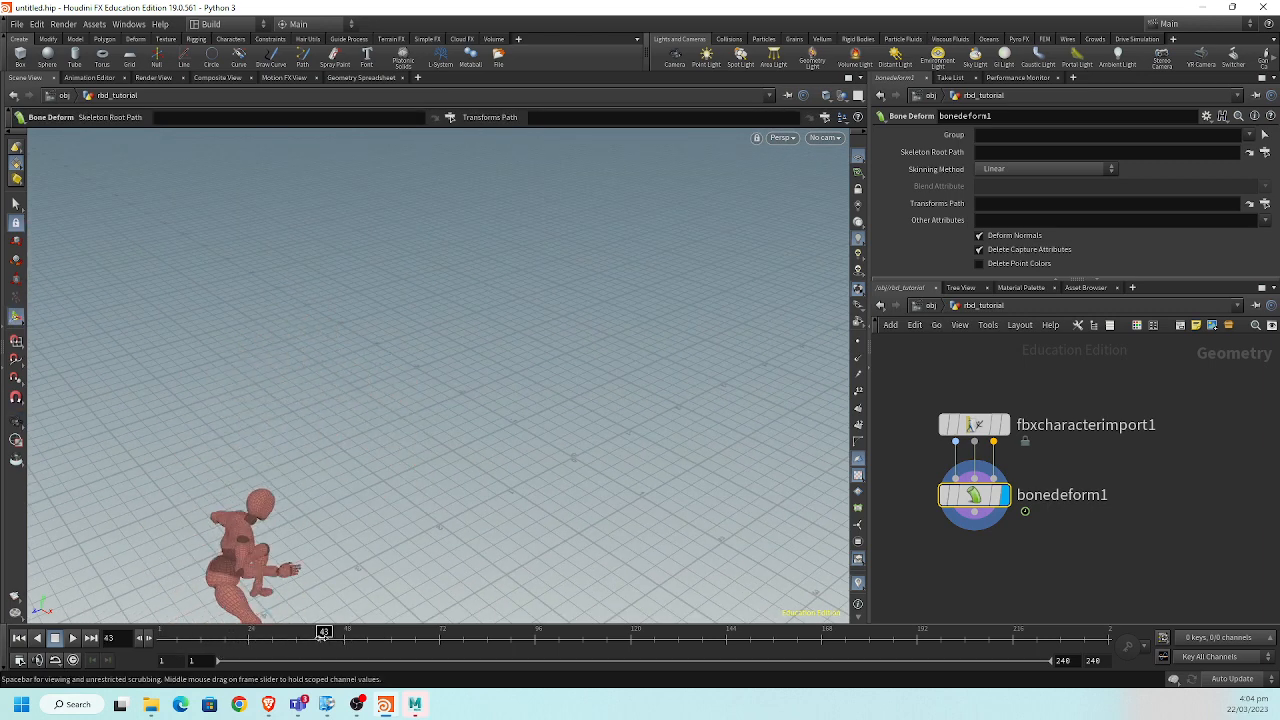
pyautogui.press('Escape')
pyautogui.moveTo(410, 432); pyautogui.dragTo(431, 506)
pyautogui.press('Return')
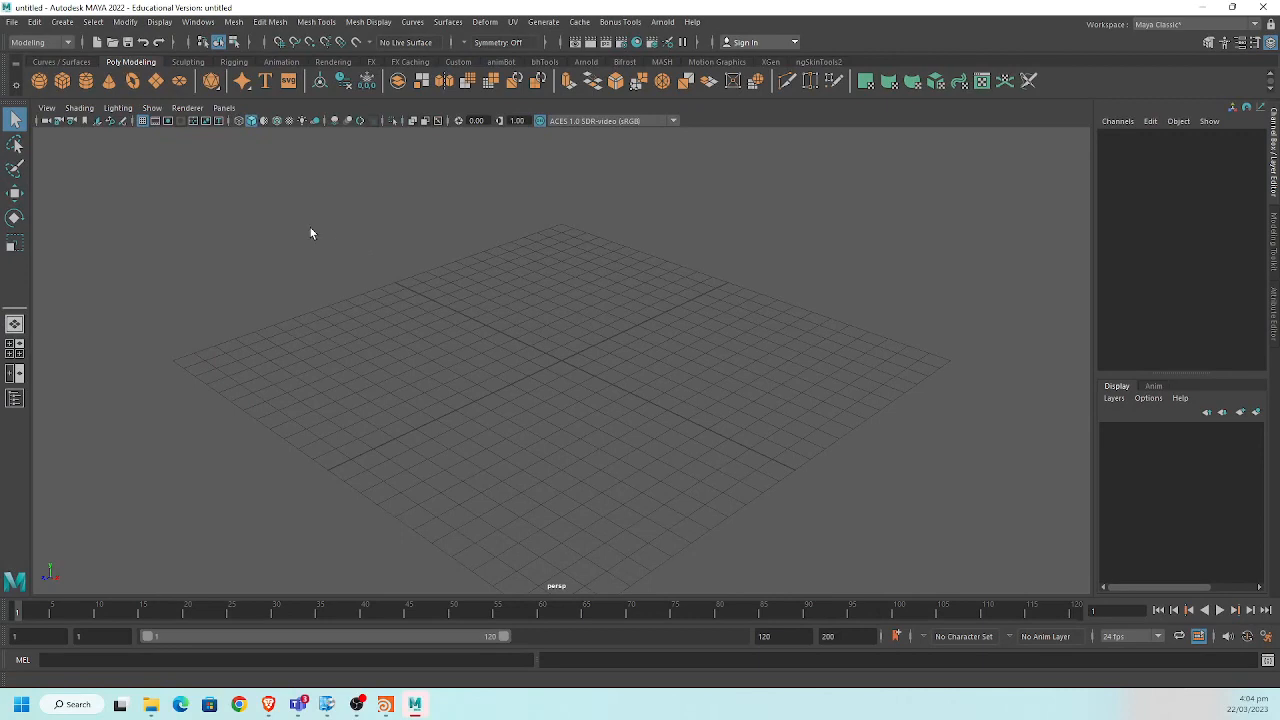
# Bring the downloaded Mixamo flip kick FBX character from File Explorer into the empty Maya scene and frame it in the viewport.
pyautogui.click(150, 705)
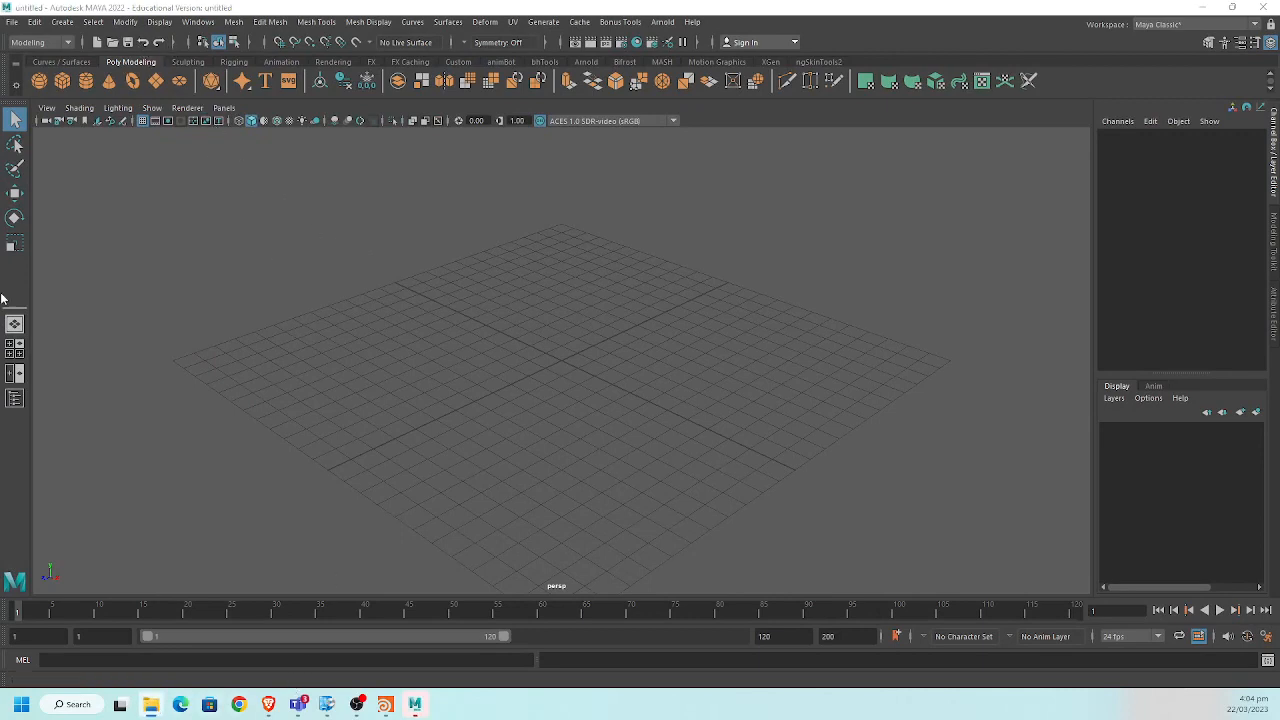
pyautogui.moveTo(2, 299); pyautogui.dragTo(554, 318)
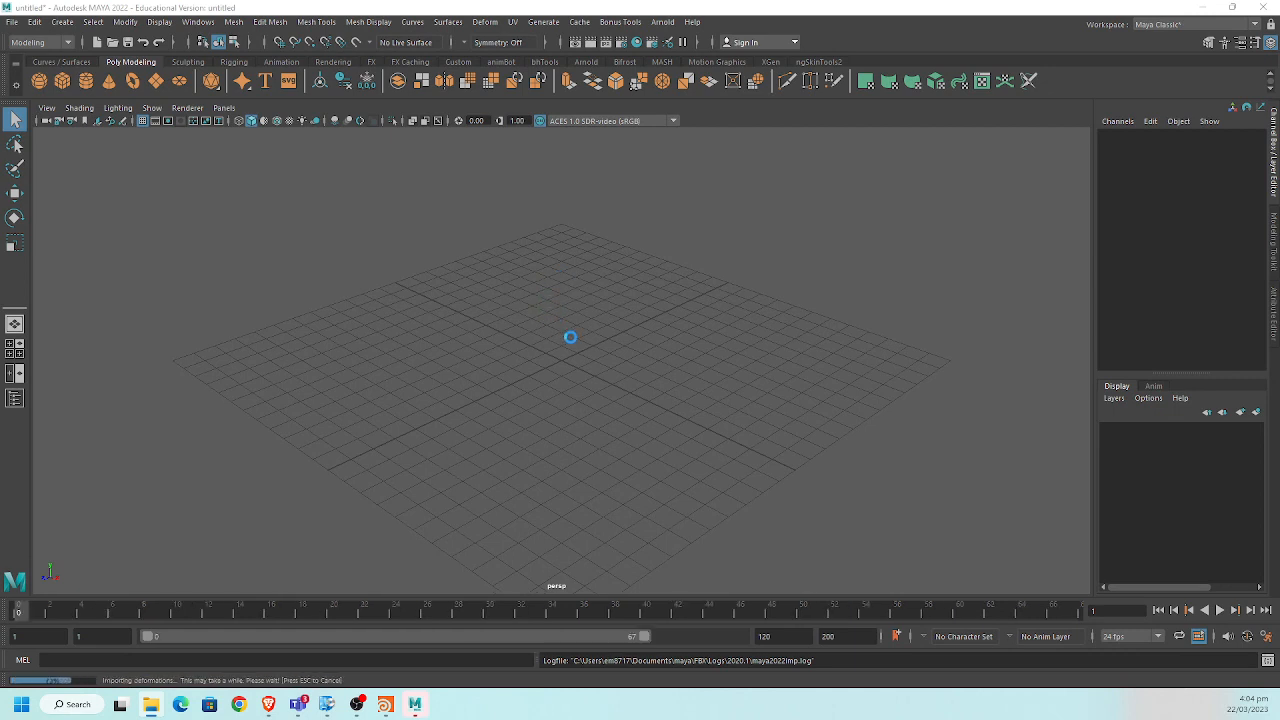
pyautogui.press('f')
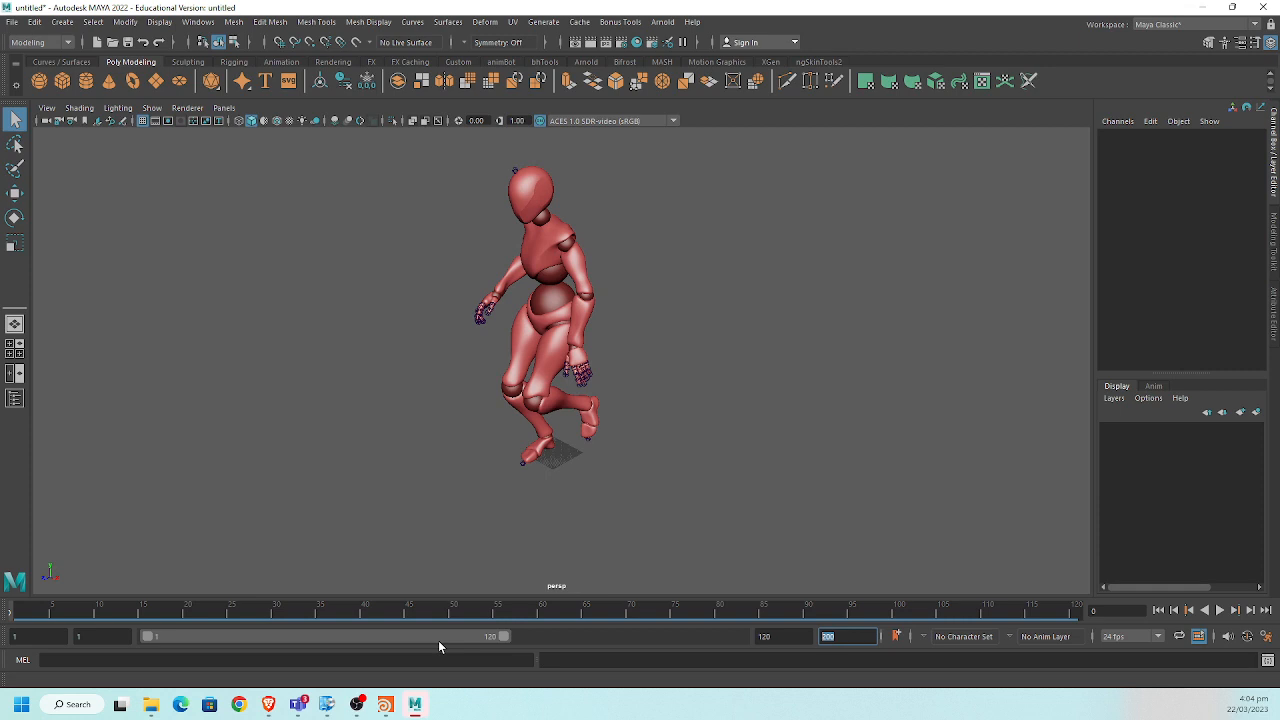
# Set the animation end frame to 65 and scrub the timeline to frame 10 to check the imported character's motion.
pyautogui.write('65')
pyautogui.press('Return')
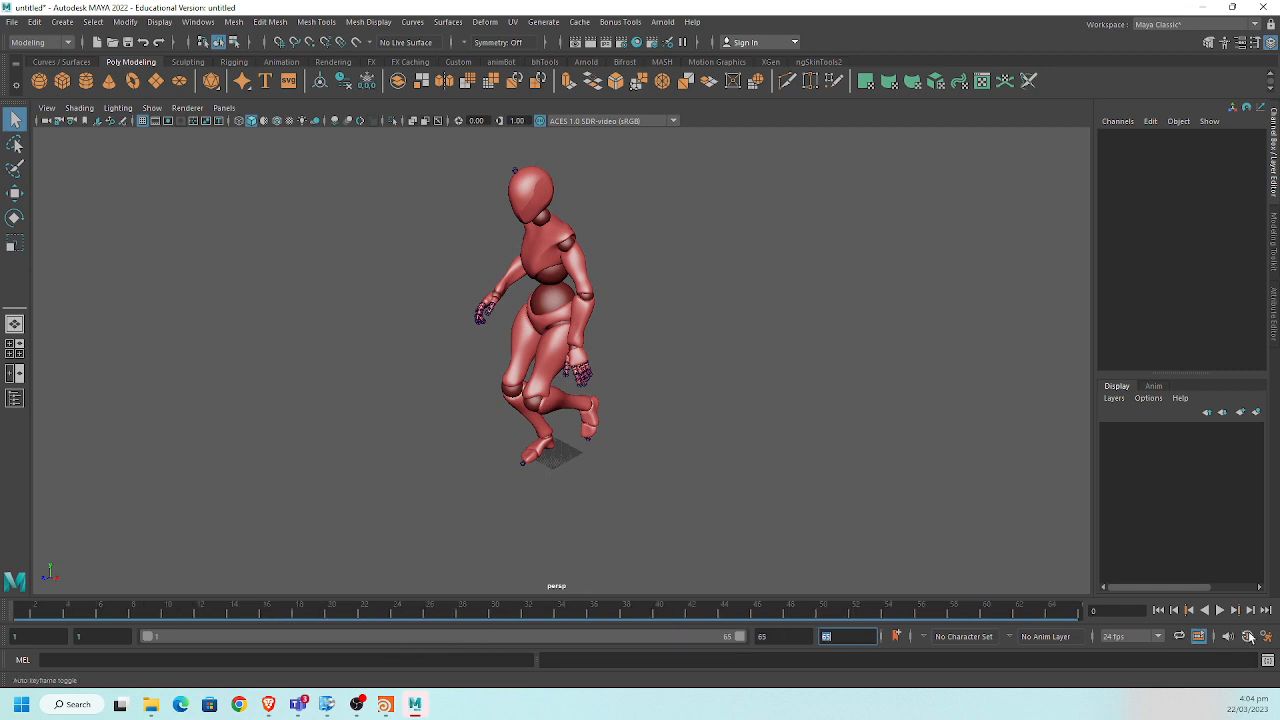
pyautogui.keyDown('alt'); pyautogui.moveTo(635, 408); pyautogui.dragTo(530, 390); pyautogui.keyUp('alt')
pyautogui.keyDown('alt'); pyautogui.moveTo(530, 390); pyautogui.dragTo(482, 400, button='right'); pyautogui.keyUp('alt')
pyautogui.keyDown('alt'); pyautogui.moveTo(482, 400); pyautogui.dragTo(466, 441, button='middle'); pyautogui.keyUp('alt')
pyautogui.moveTo(42, 616); pyautogui.dragTo(168, 612)
# Select both character meshes, Beta_Surface and Beta_Joints, without the skeleton, and show the Outliner to check the selection.
pyautogui.click(321, 420)
pyautogui.click(355, 369)
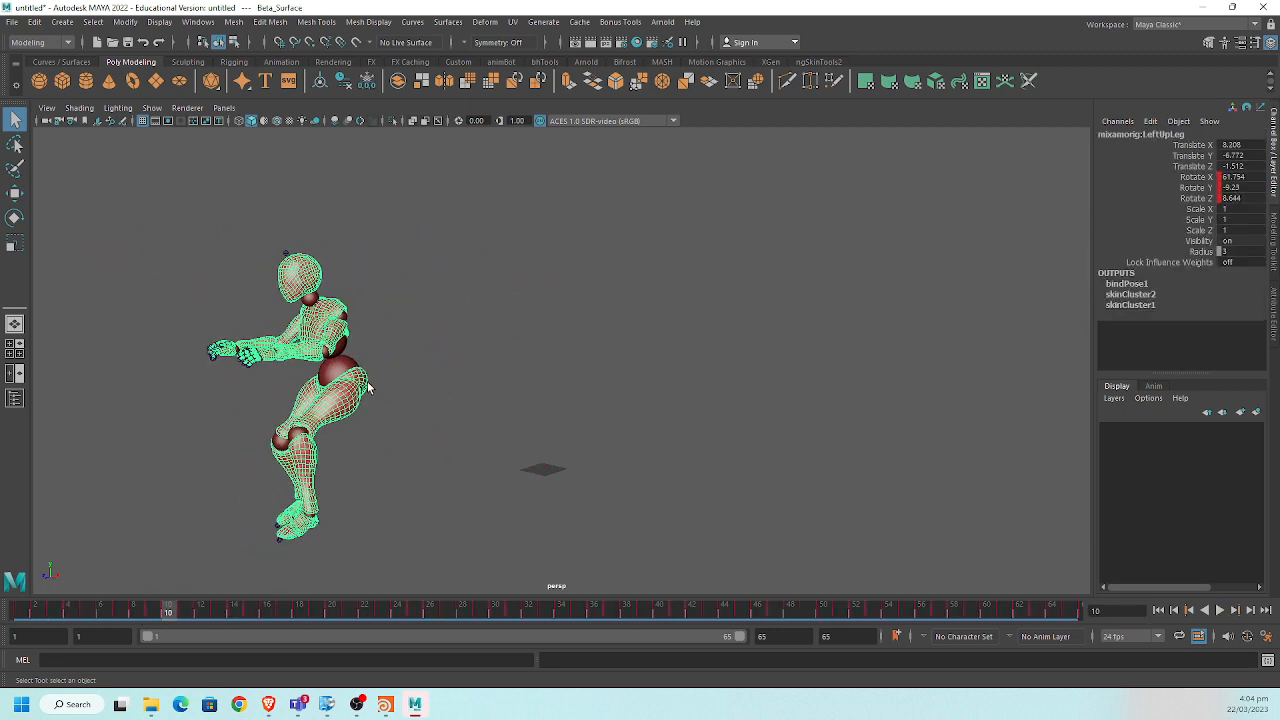
pyautogui.click(361, 364)
pyautogui.click(353, 368)
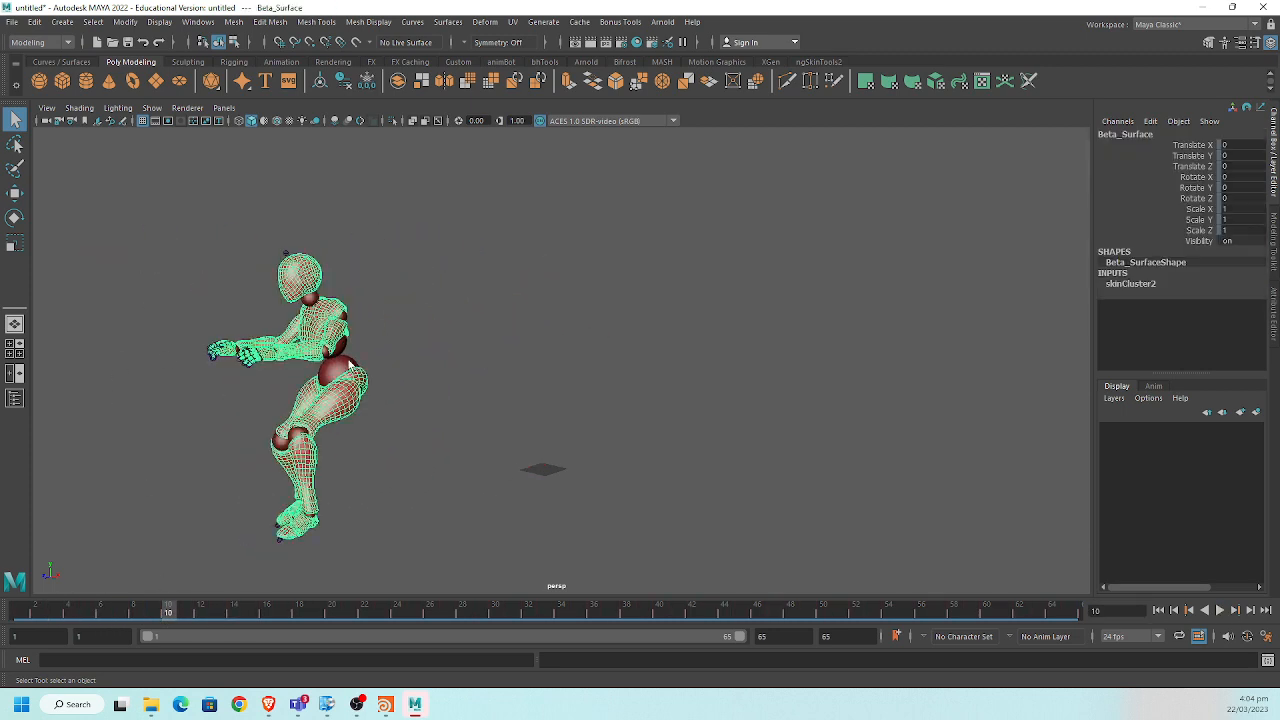
pyautogui.click(352, 366)
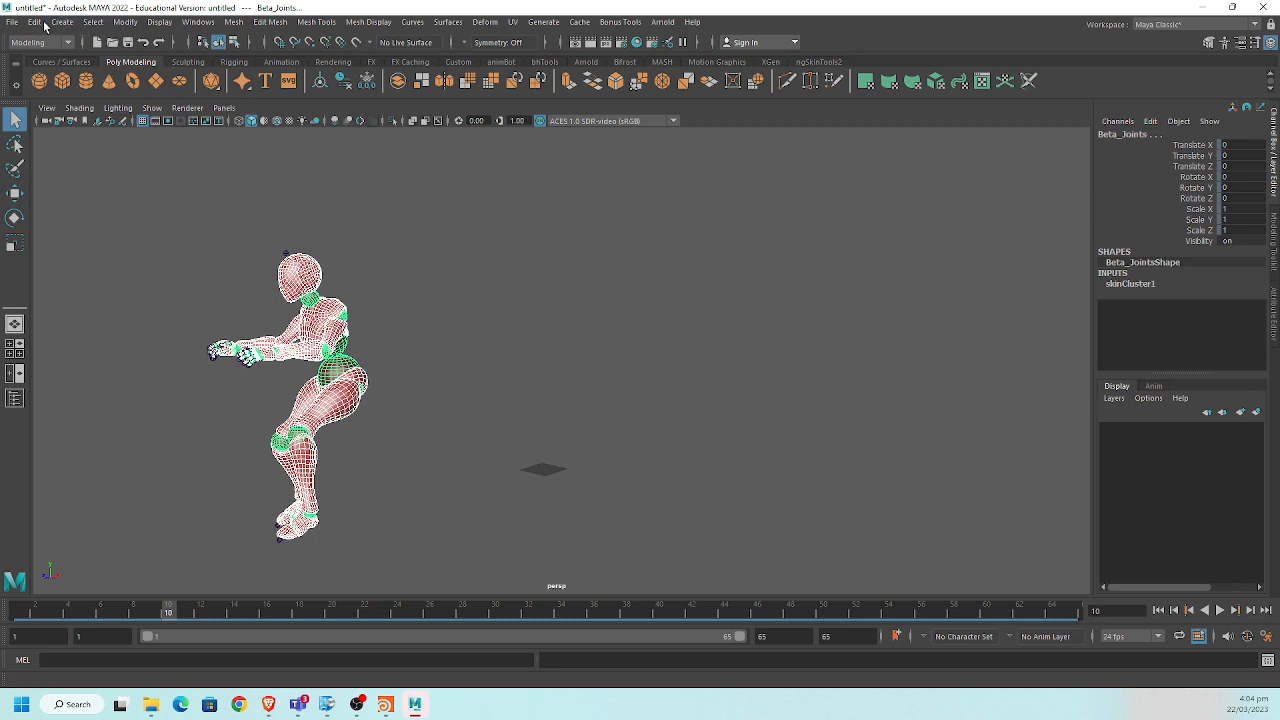
pyautogui.click(36, 22)
pyautogui.click(42, 26)
pyautogui.click(14, 398)
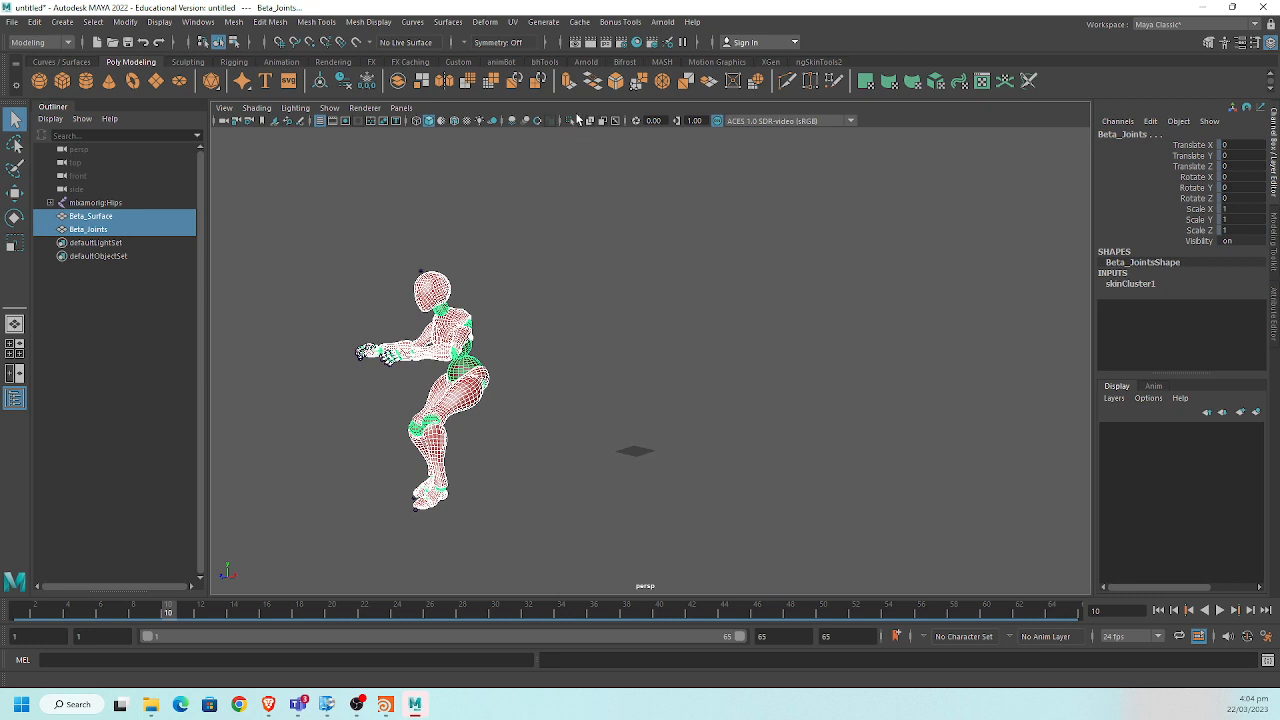
# Start an Alembic export of the selected meshes and browse to the houdini workshop folder on the Desktop.
pyautogui.click(579, 22)
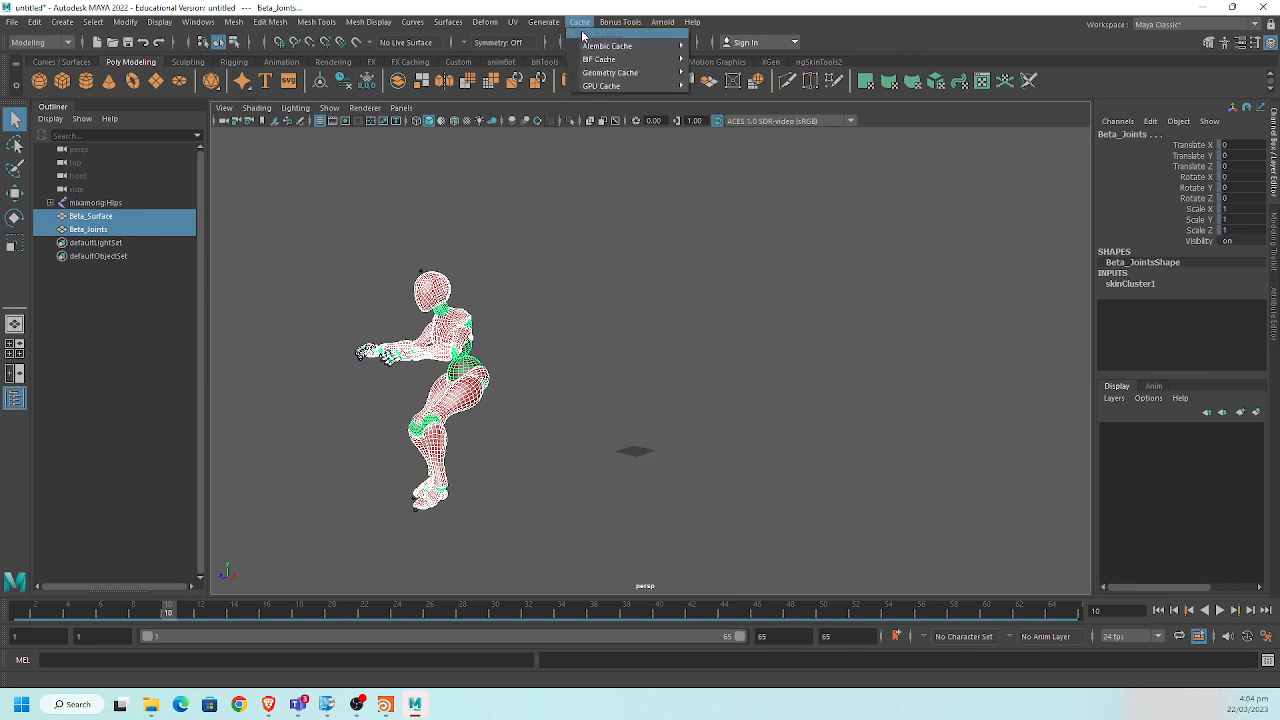
pyautogui.moveTo(600, 47)
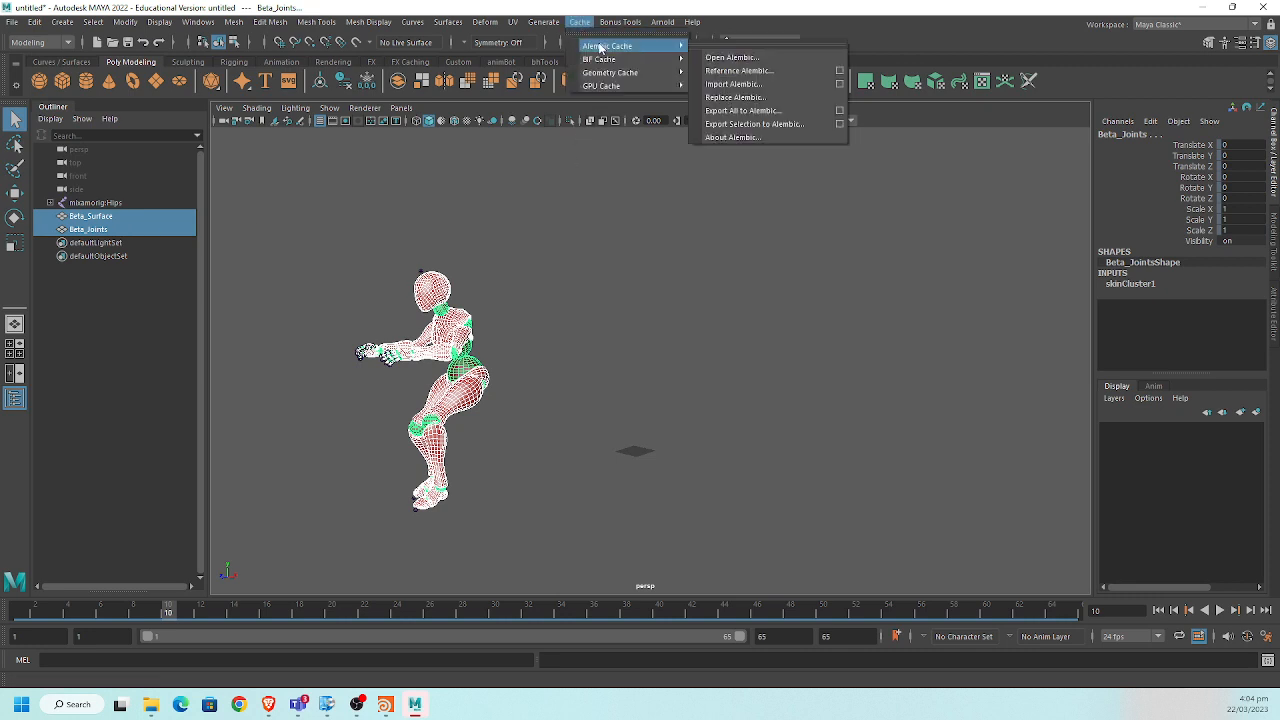
pyautogui.click(819, 125)
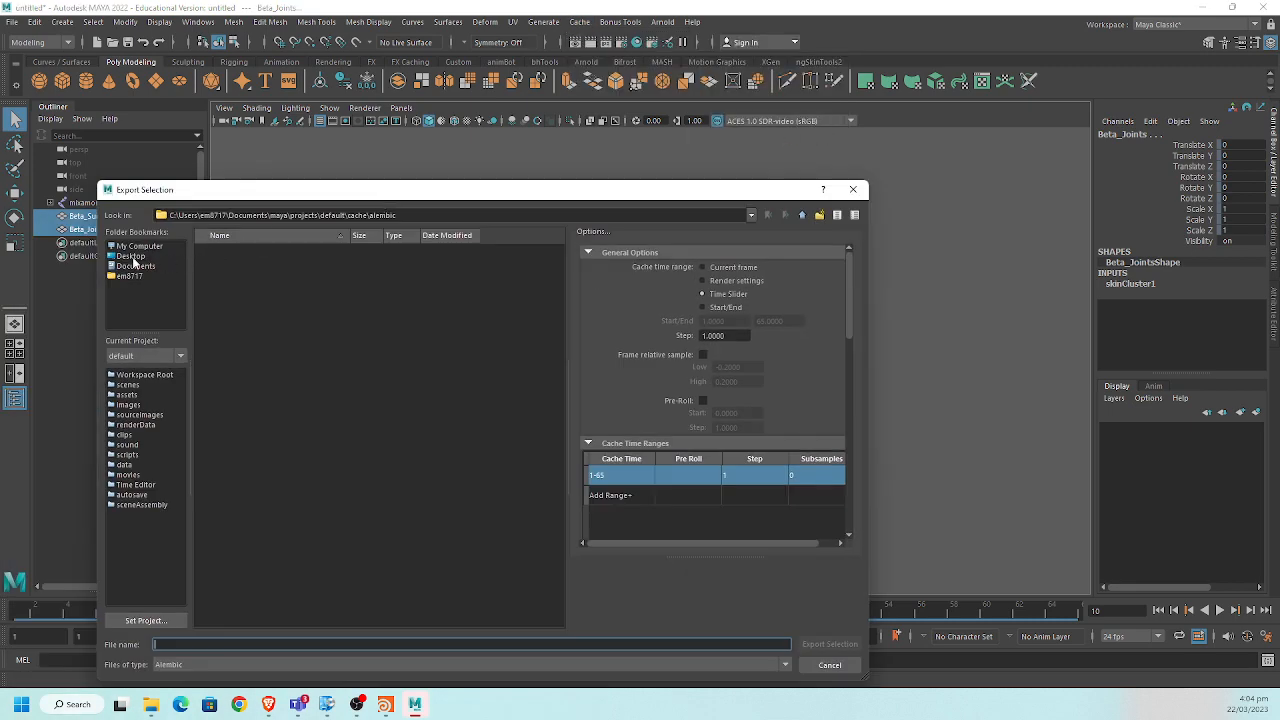
pyautogui.click(131, 257)
pyautogui.click(802, 216)
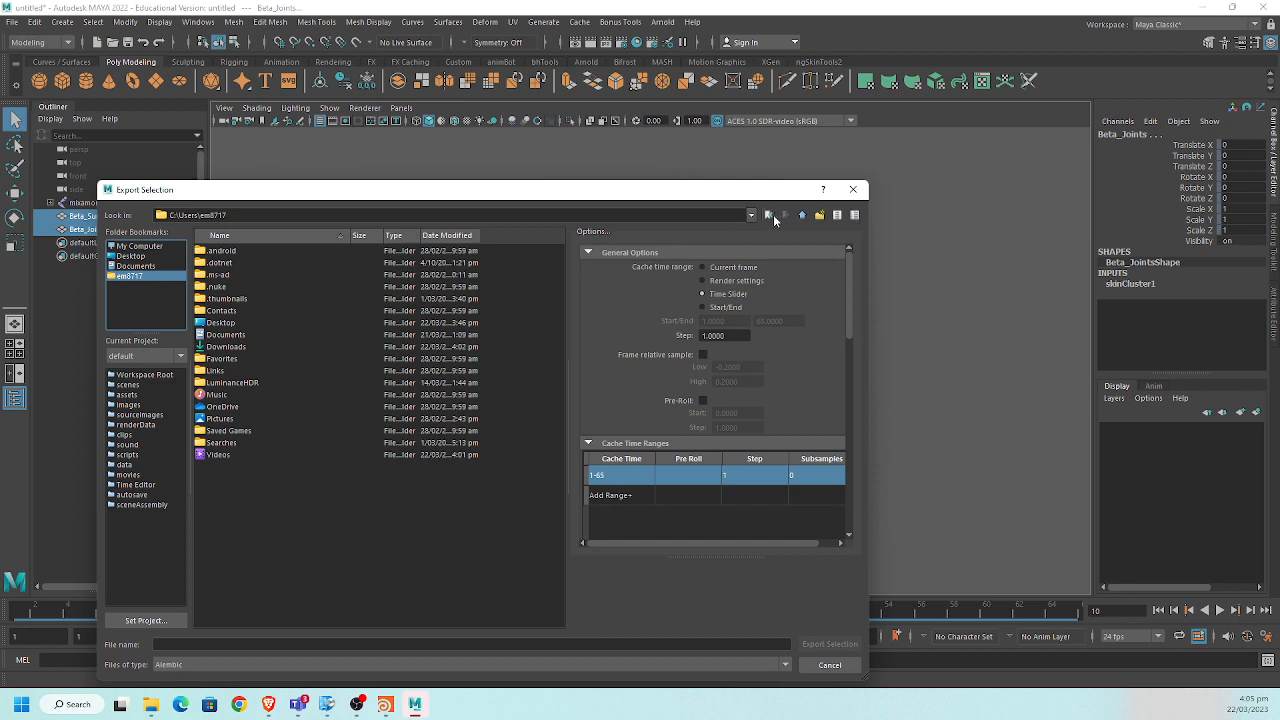
pyautogui.click(769, 215)
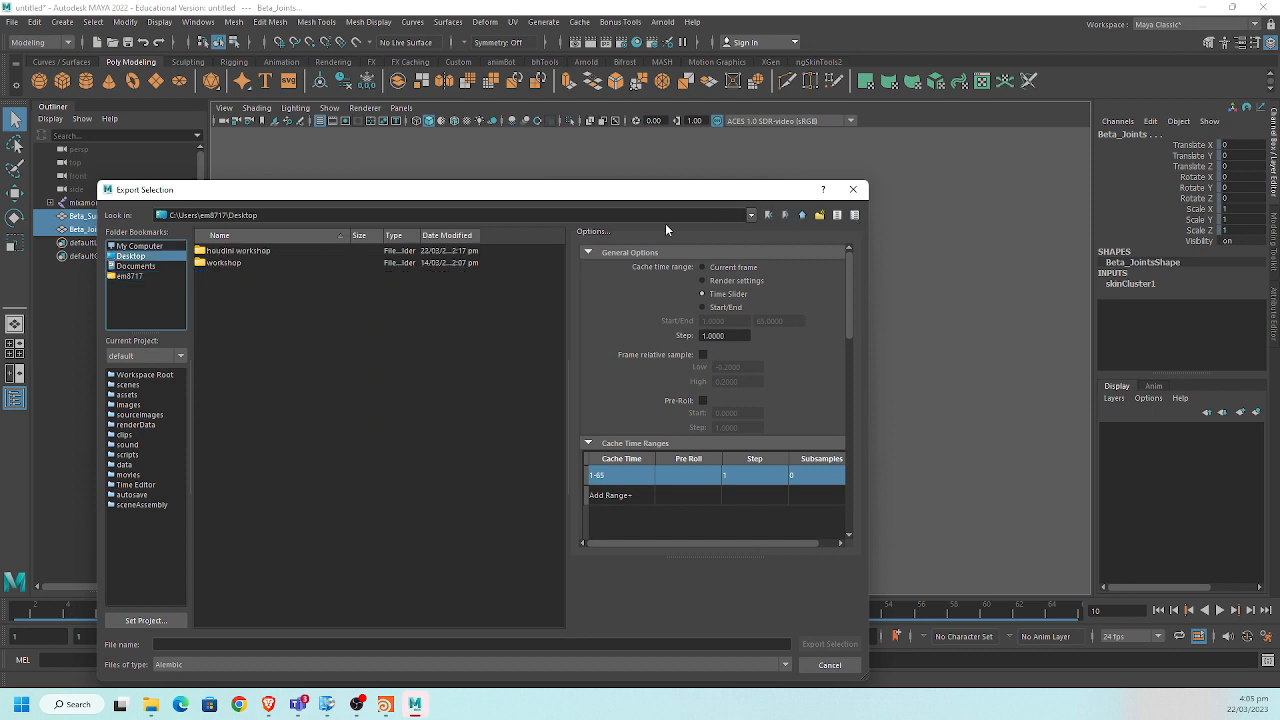
pyautogui.doubleClick(265, 252)
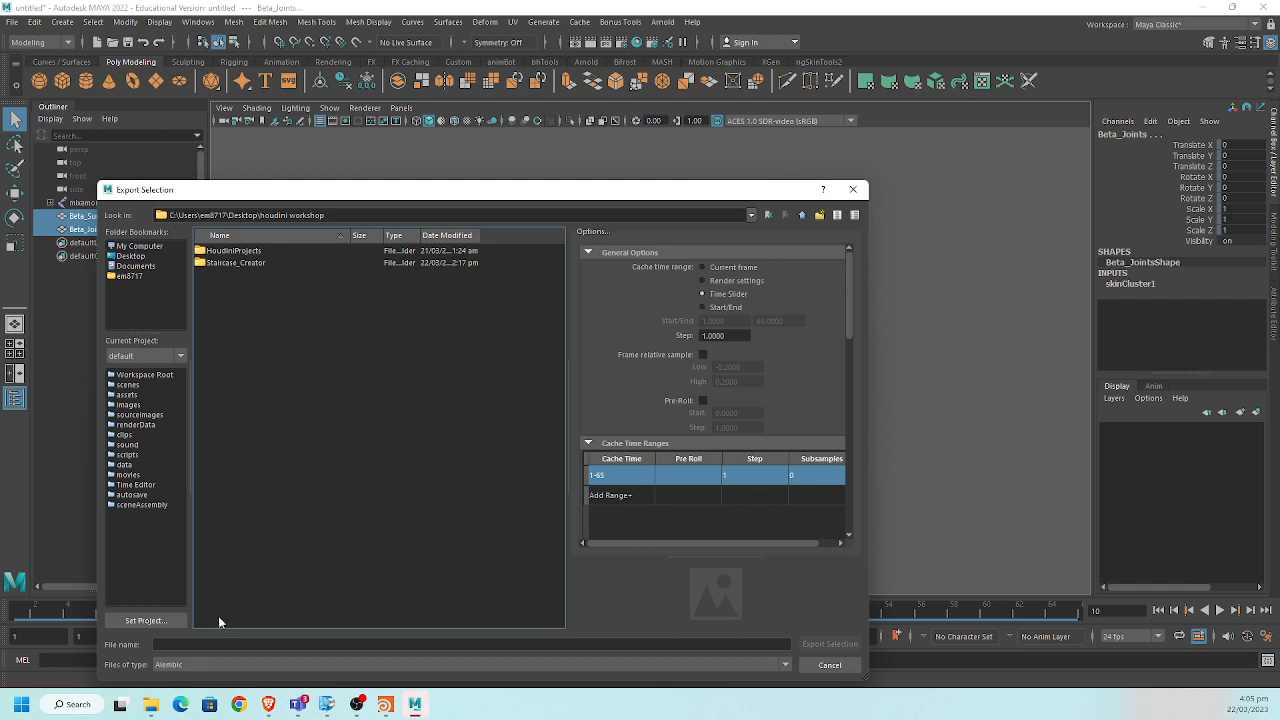
# Name the Alembic file kick, review the advanced export options, and export the selection.
pyautogui.click(209, 644)
pyautogui.write('h')
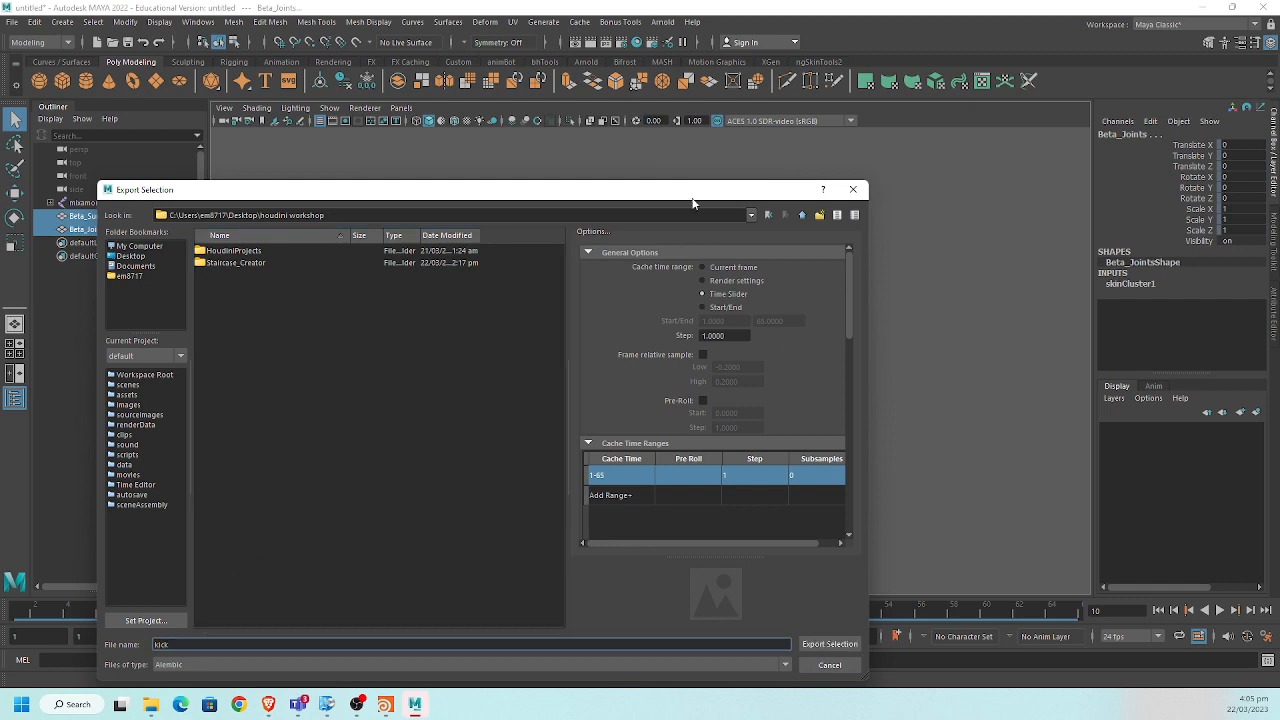
pyautogui.moveTo(693, 196); pyautogui.dragTo(700, 157)
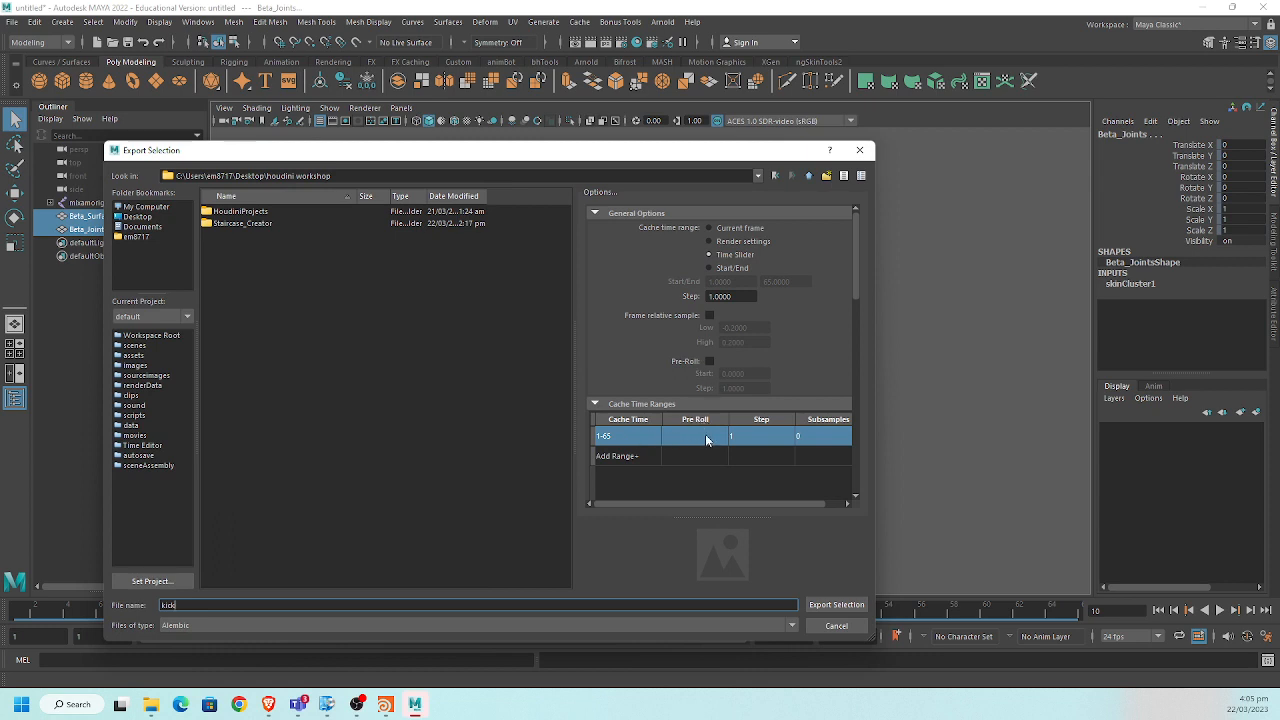
pyautogui.scroll(-10, 706, 438)
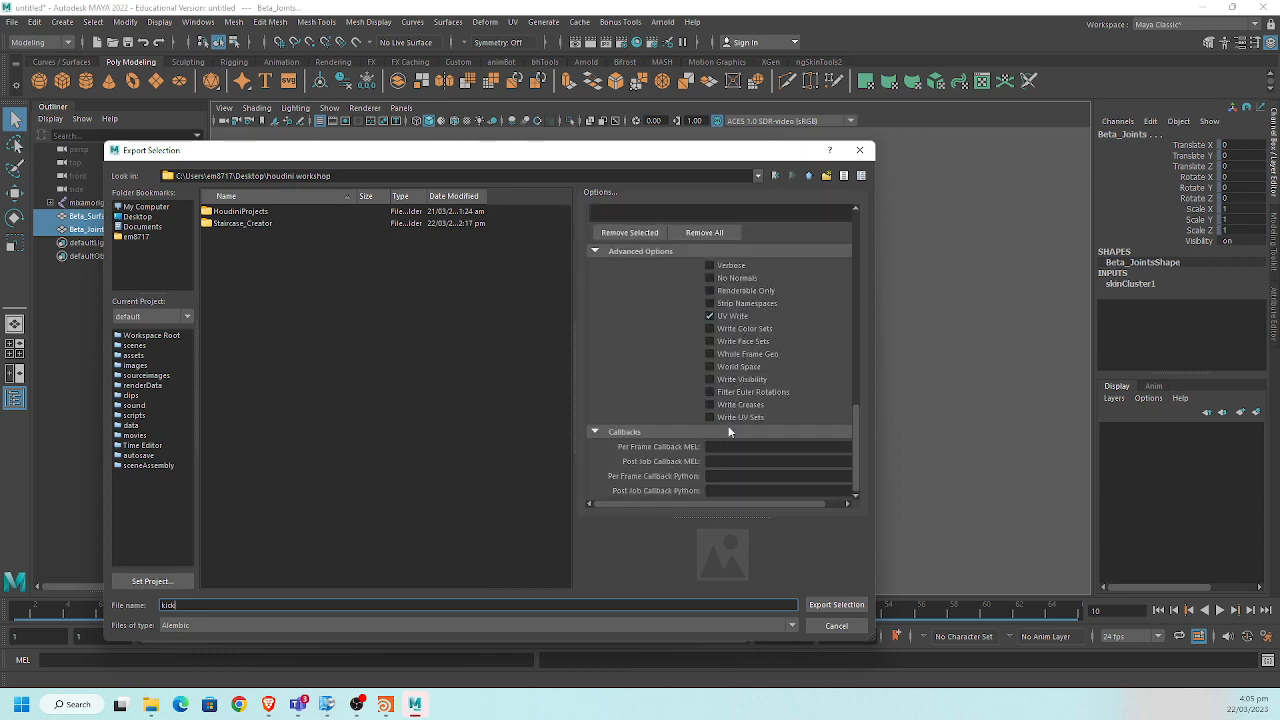
pyautogui.click(838, 604)
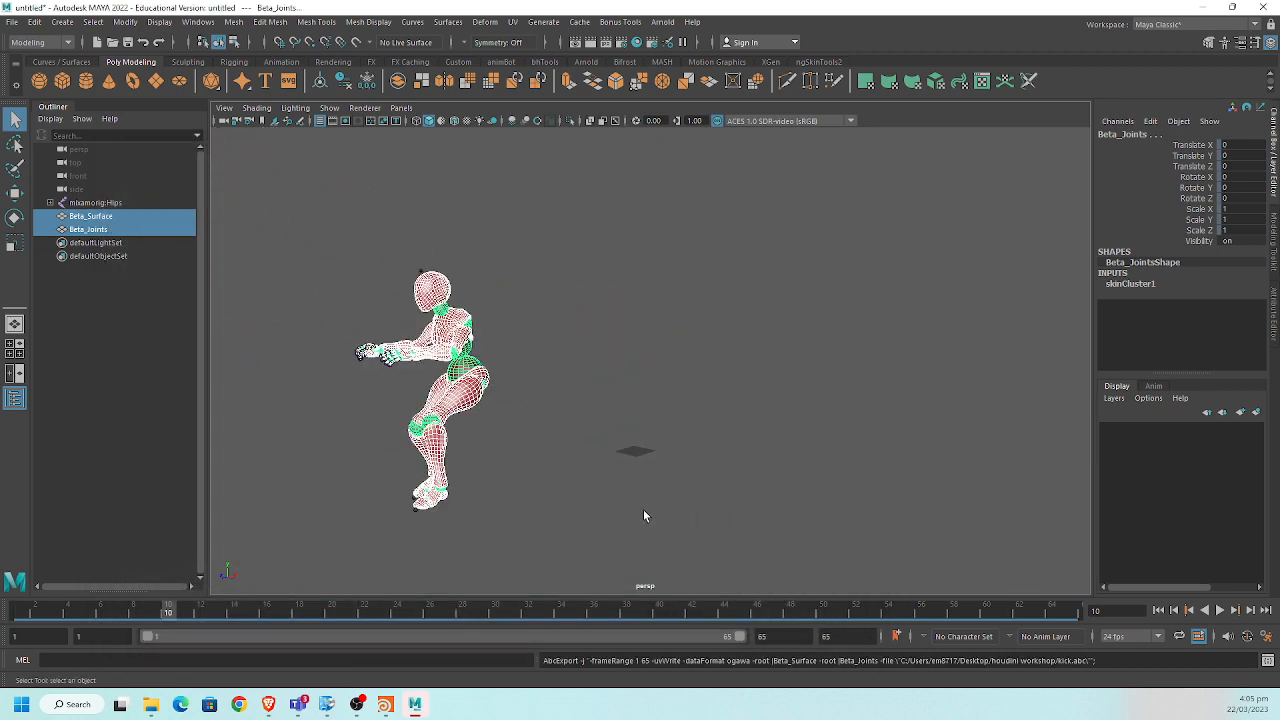
# Switch to Houdini and widen the network editor and parameter area at the viewport's expense.
pyautogui.moveTo(385, 704)
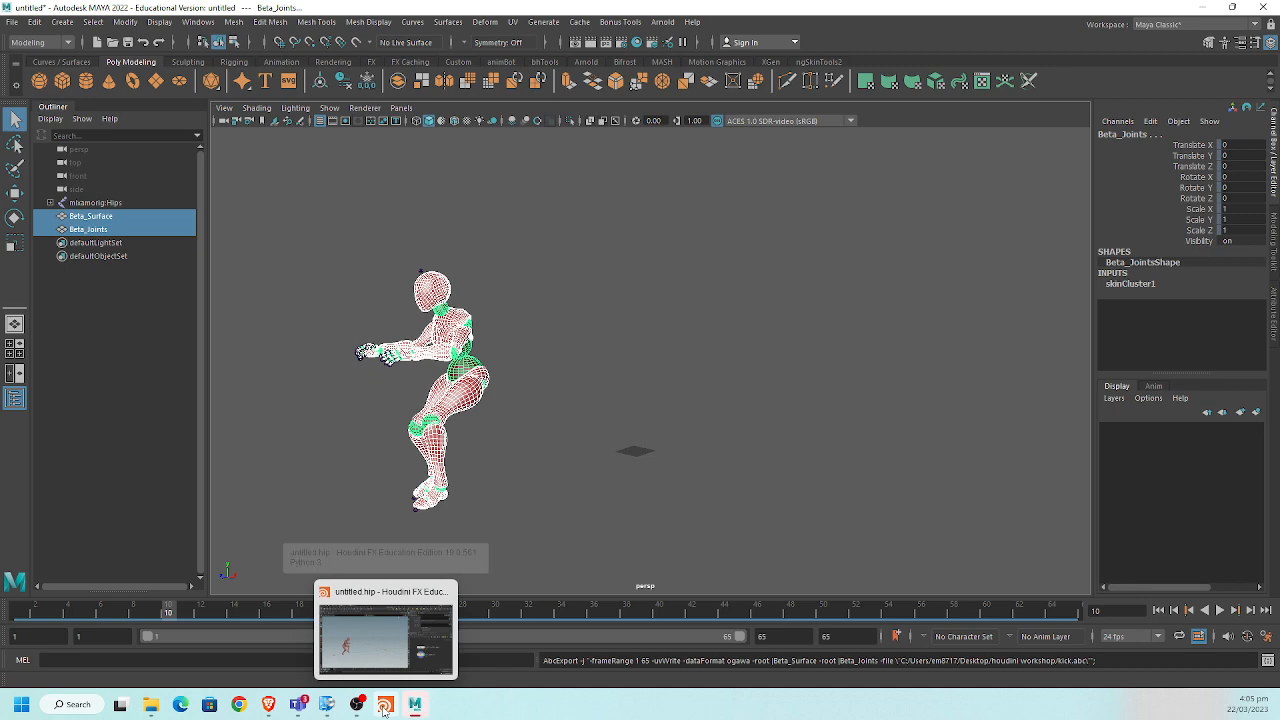
pyautogui.click(389, 656)
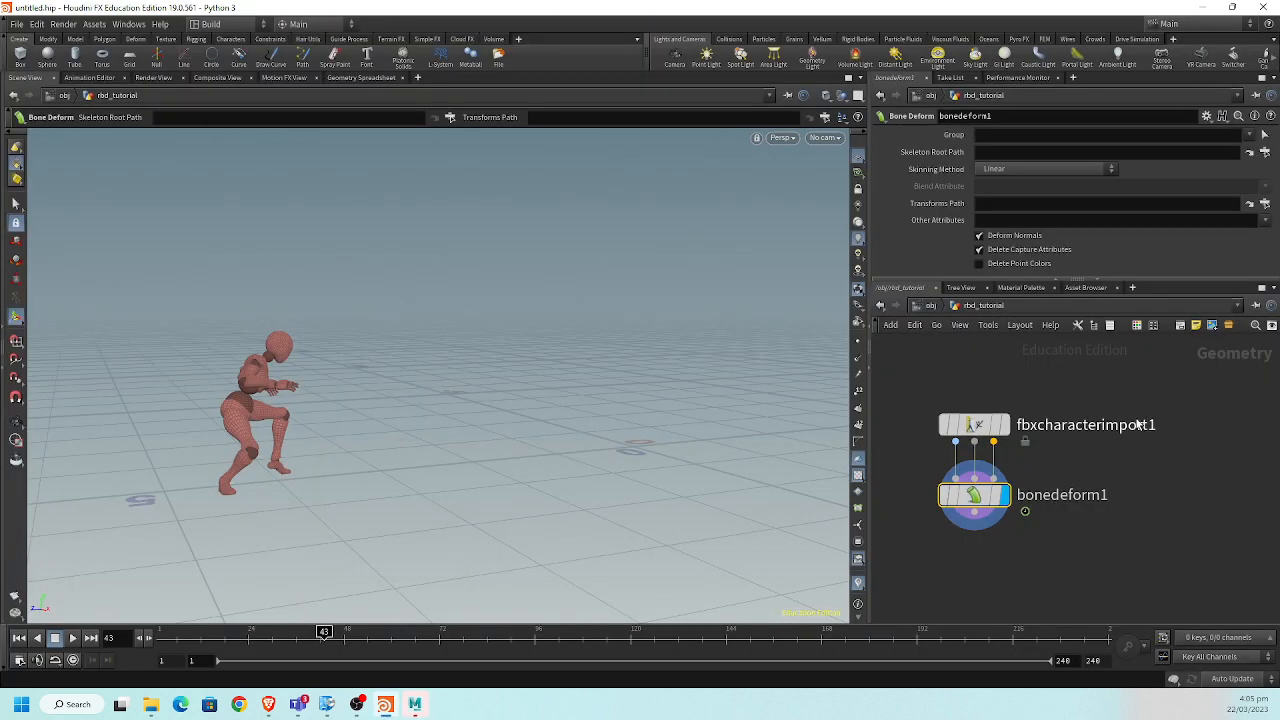
pyautogui.scroll(-4, 1137, 424)
pyautogui.moveTo(877, 372); pyautogui.dragTo(718, 377)
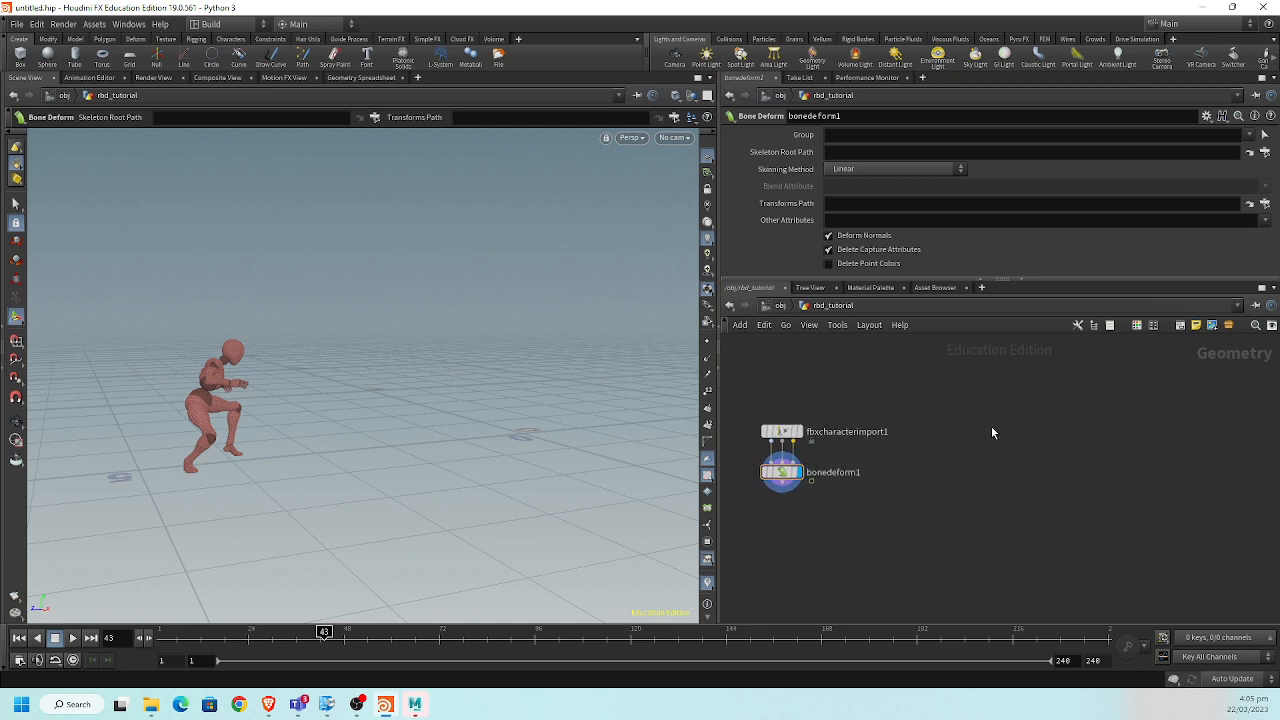
# Add an Alembic node to the rbd_tutorial network beside the FBX Character Import node.
pyautogui.press('Tab')
pyautogui.write('al')
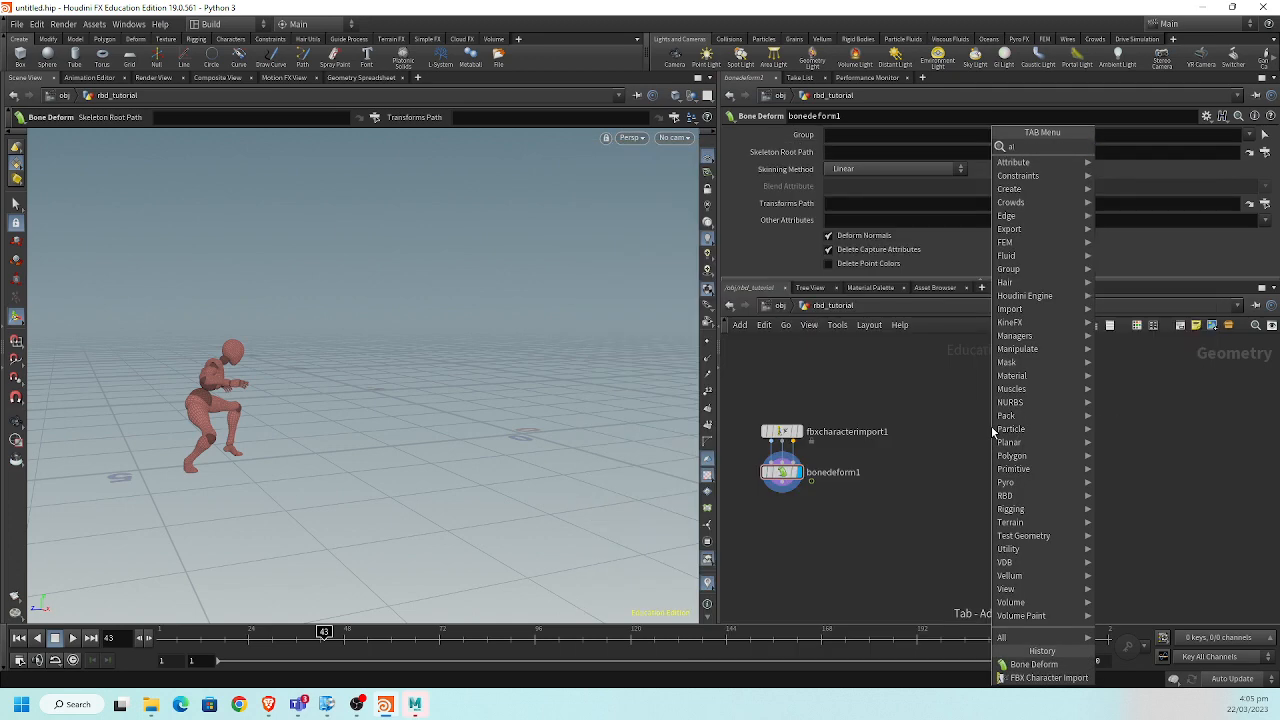
pyautogui.write('em')
pyautogui.press('Return')
pyautogui.click(991, 426)
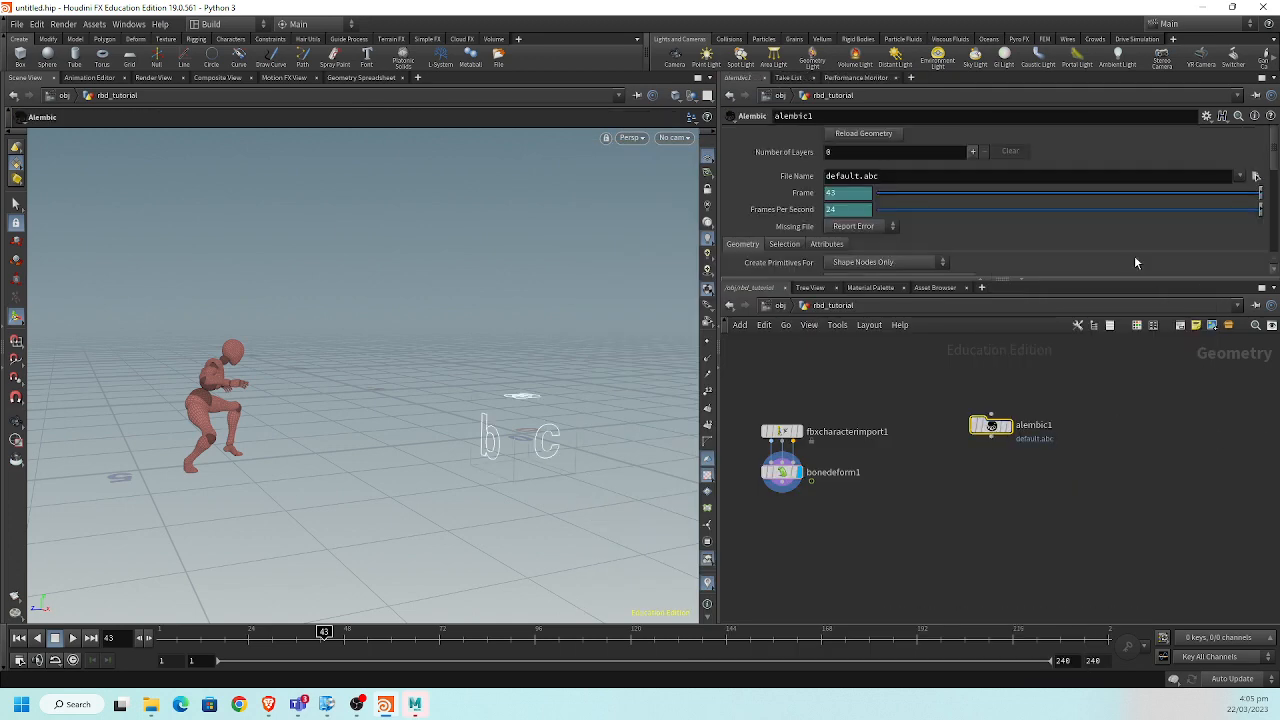
# Load kick.abc from the Desktop's houdini workshop folder as the Alembic node's file.
pyautogui.click(1256, 177)
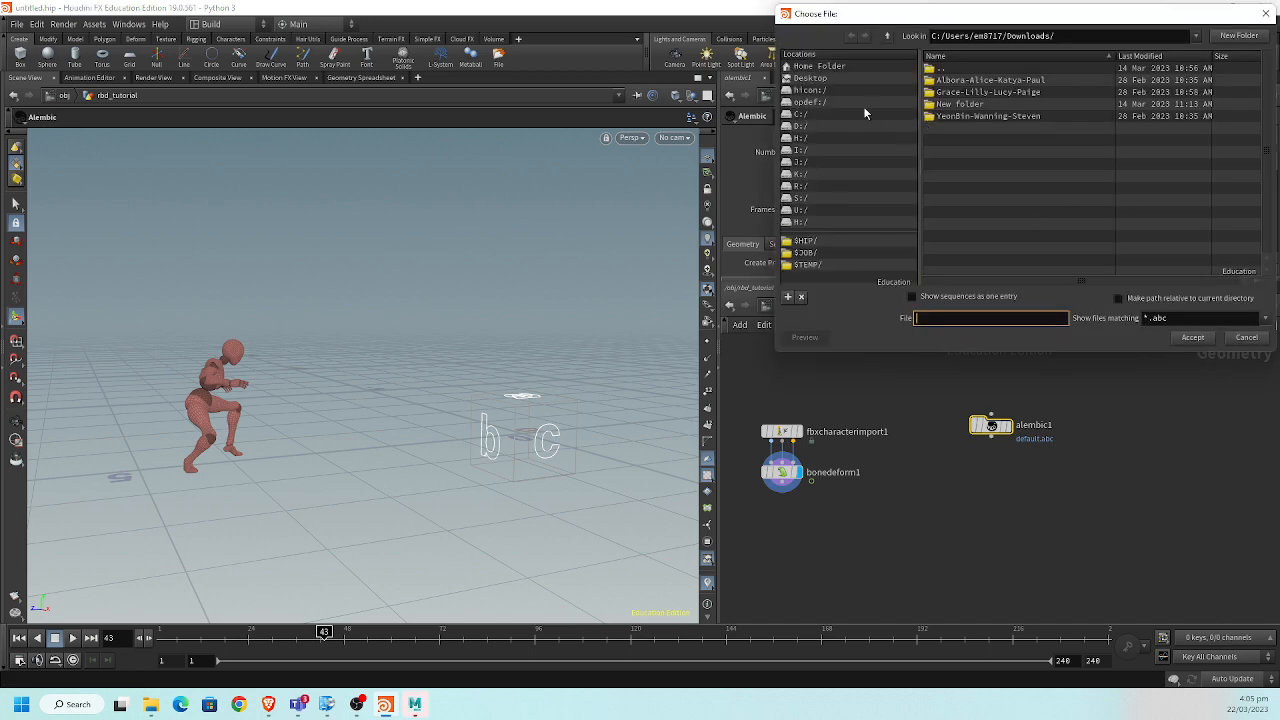
pyautogui.click(812, 78)
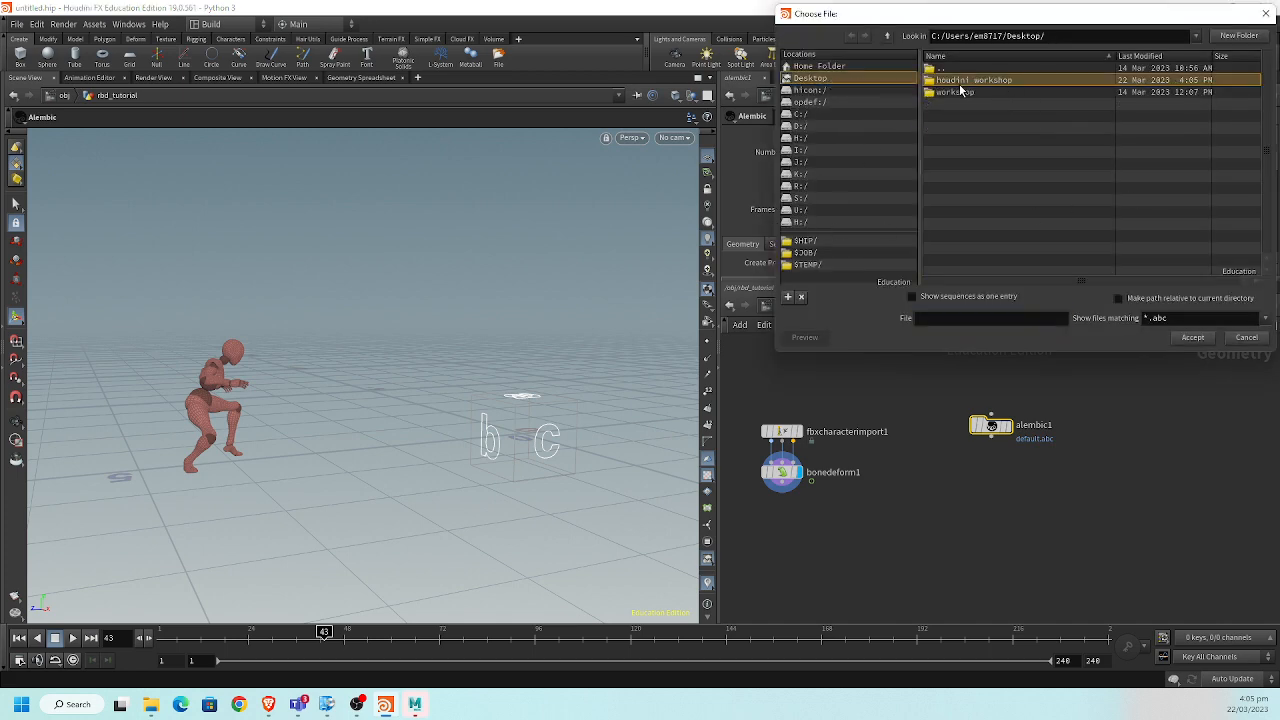
pyautogui.doubleClick(962, 90)
pyautogui.click(972, 104)
pyautogui.doubleClick(973, 106)
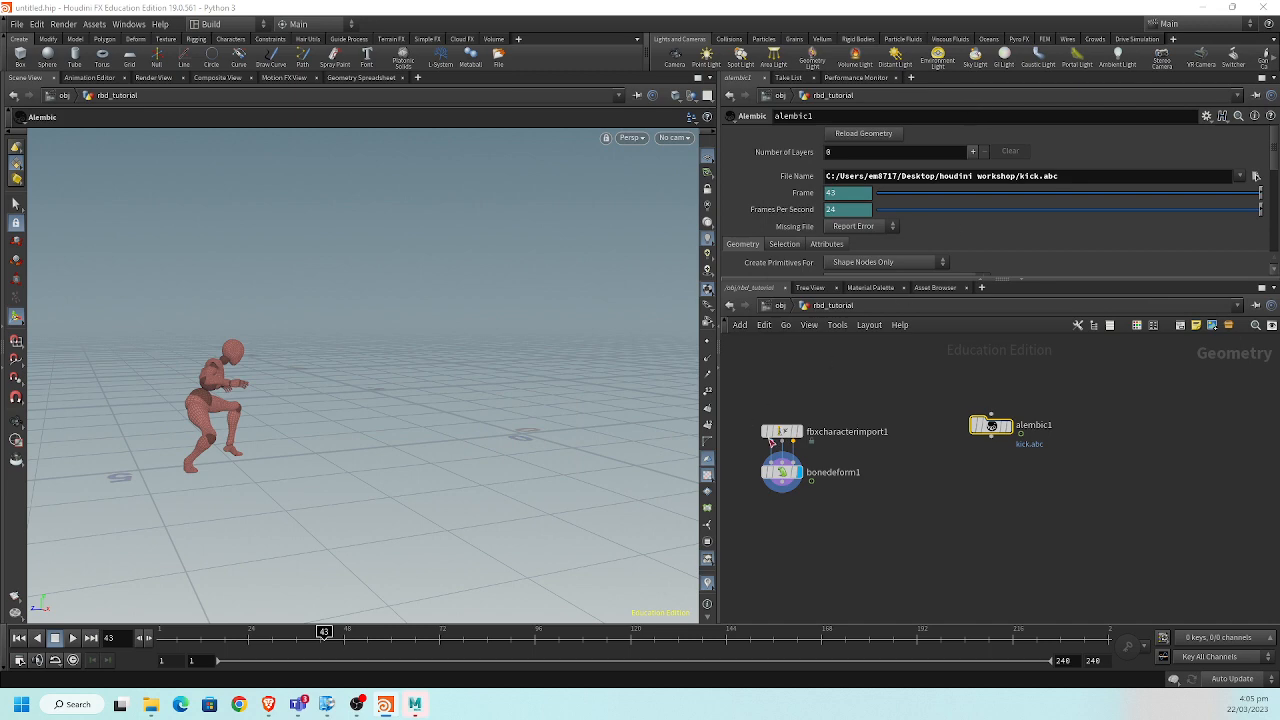
# Display the Alembic node's output and frame the cached character in the viewport.
pyautogui.click(1008, 426)
pyautogui.keyDown('alt'); pyautogui.moveTo(370, 450); pyautogui.dragTo(331, 443); pyautogui.keyUp('alt')
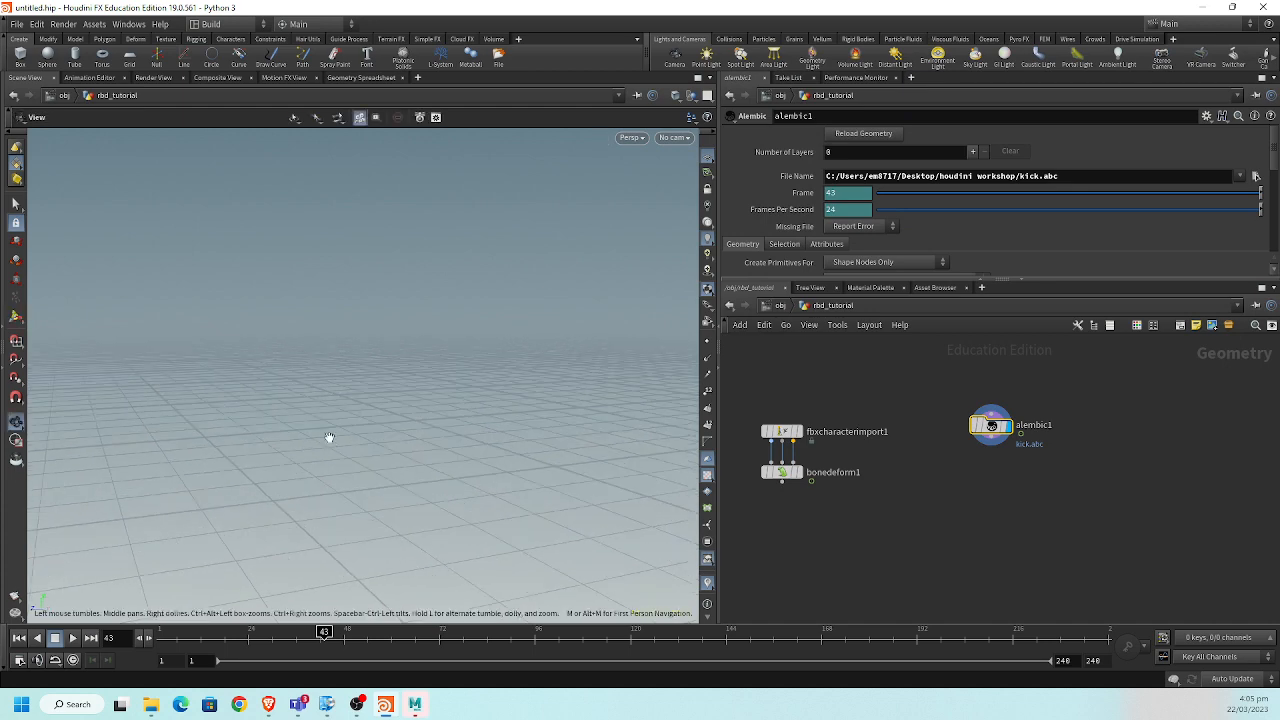
pyautogui.press('h')
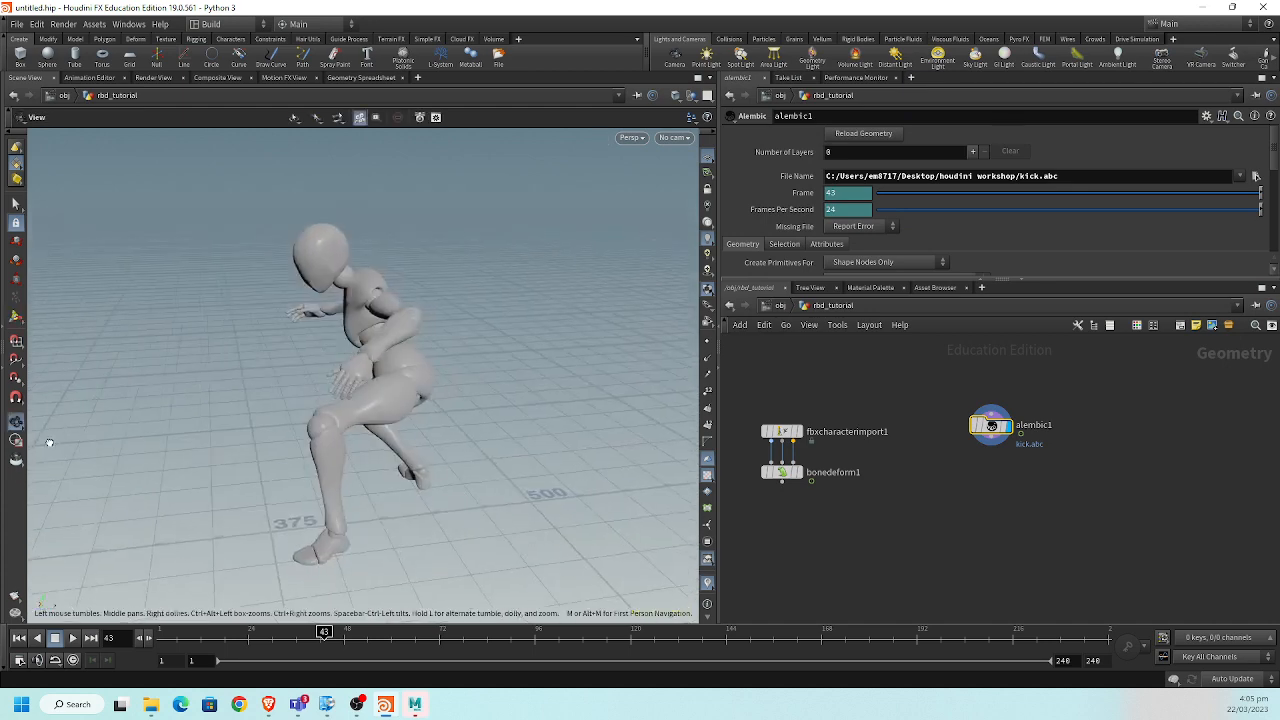
pyautogui.keyDown('alt'); pyautogui.moveTo(173, 458); pyautogui.dragTo(297, 429, button='middle'); pyautogui.keyUp('alt')
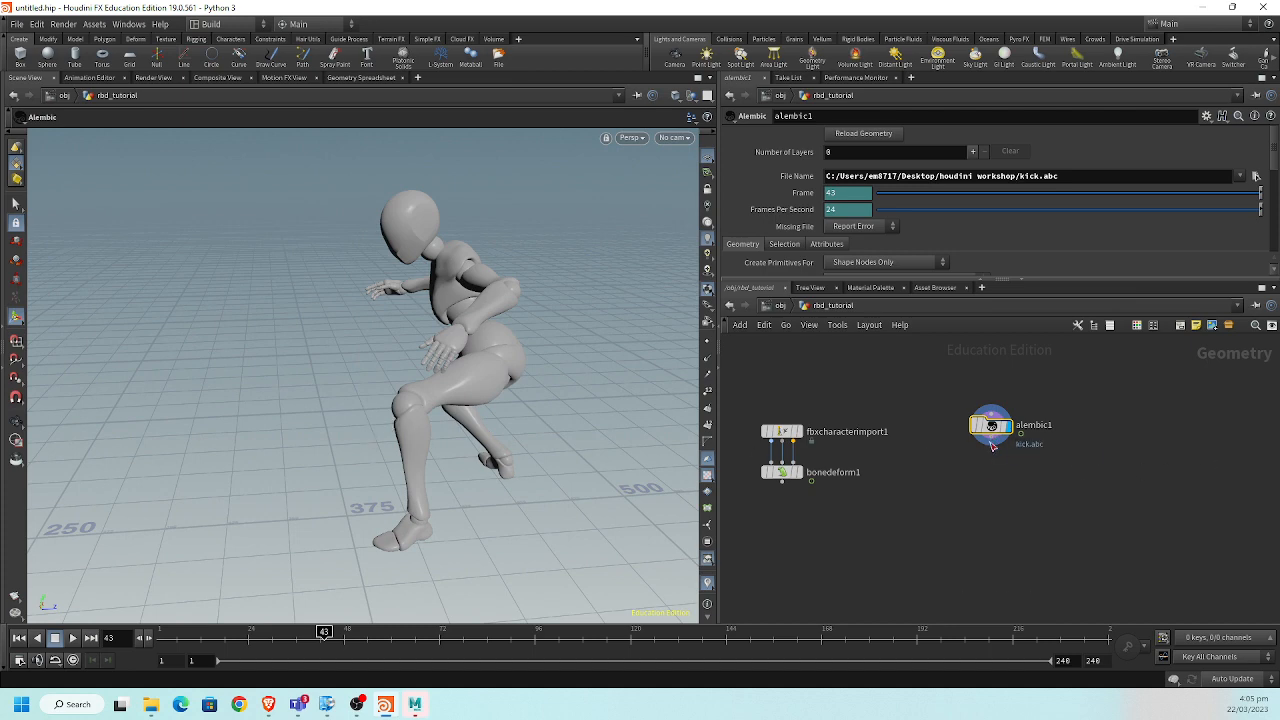
# Add a Transform node below the Alembic node, wired to its output, and make it the displayed node.
pyautogui.press('Tab')
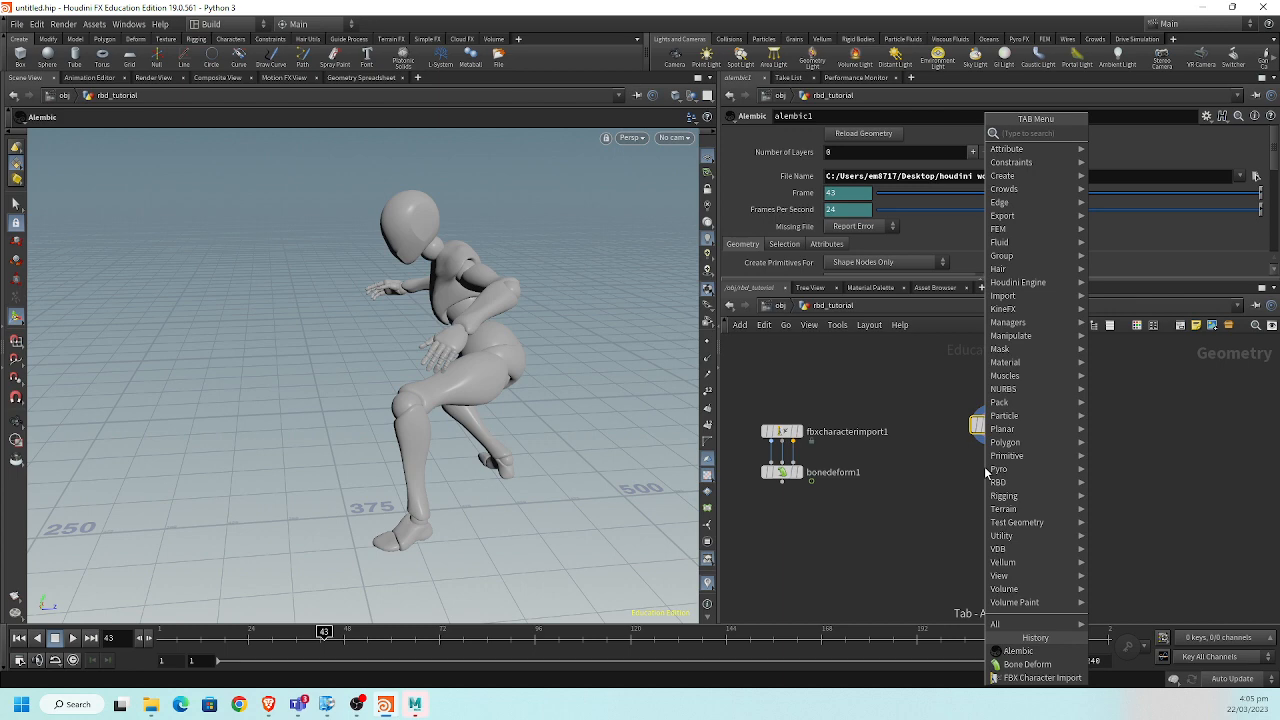
pyautogui.write('t')
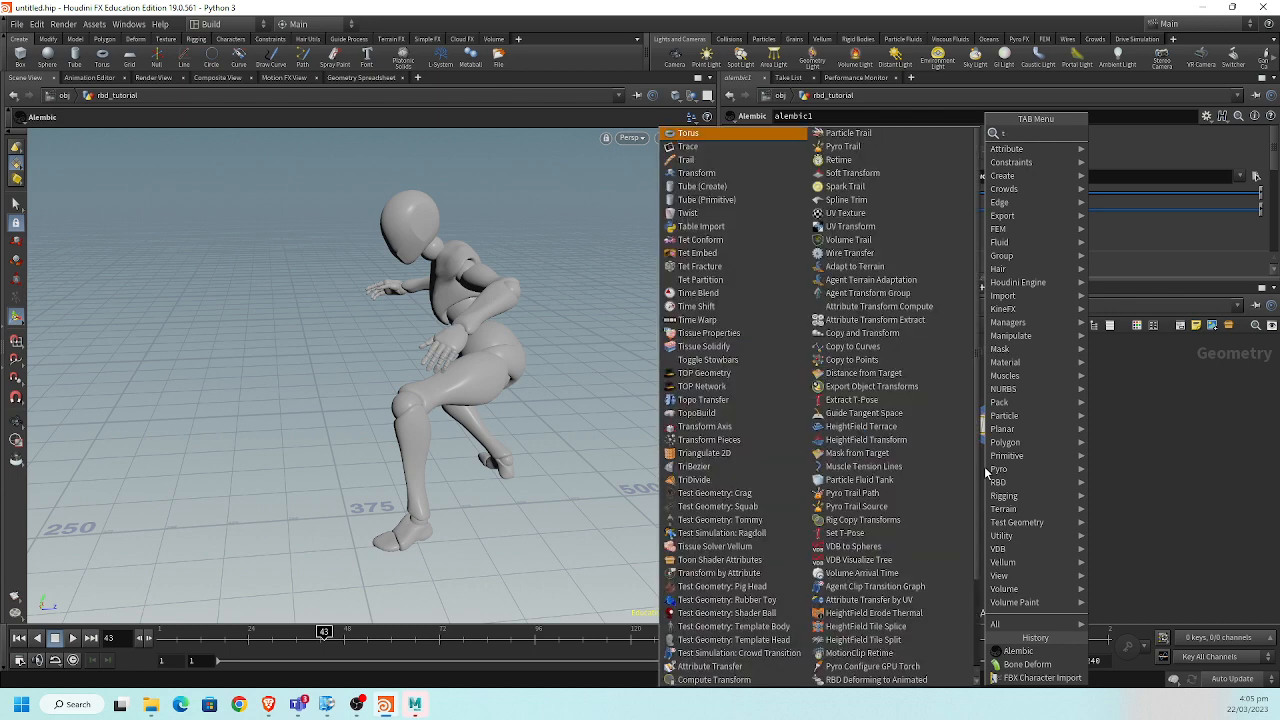
pyautogui.write('rans')
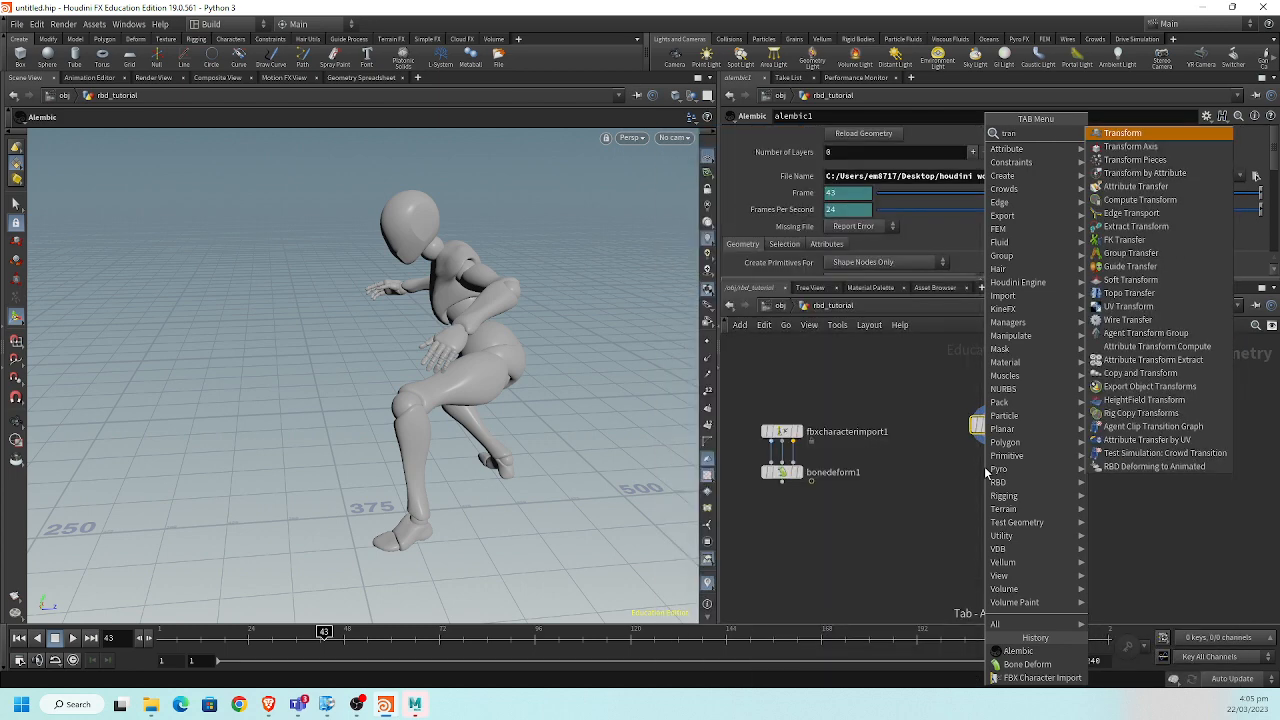
pyautogui.press('Return')
pyautogui.click(985, 470)
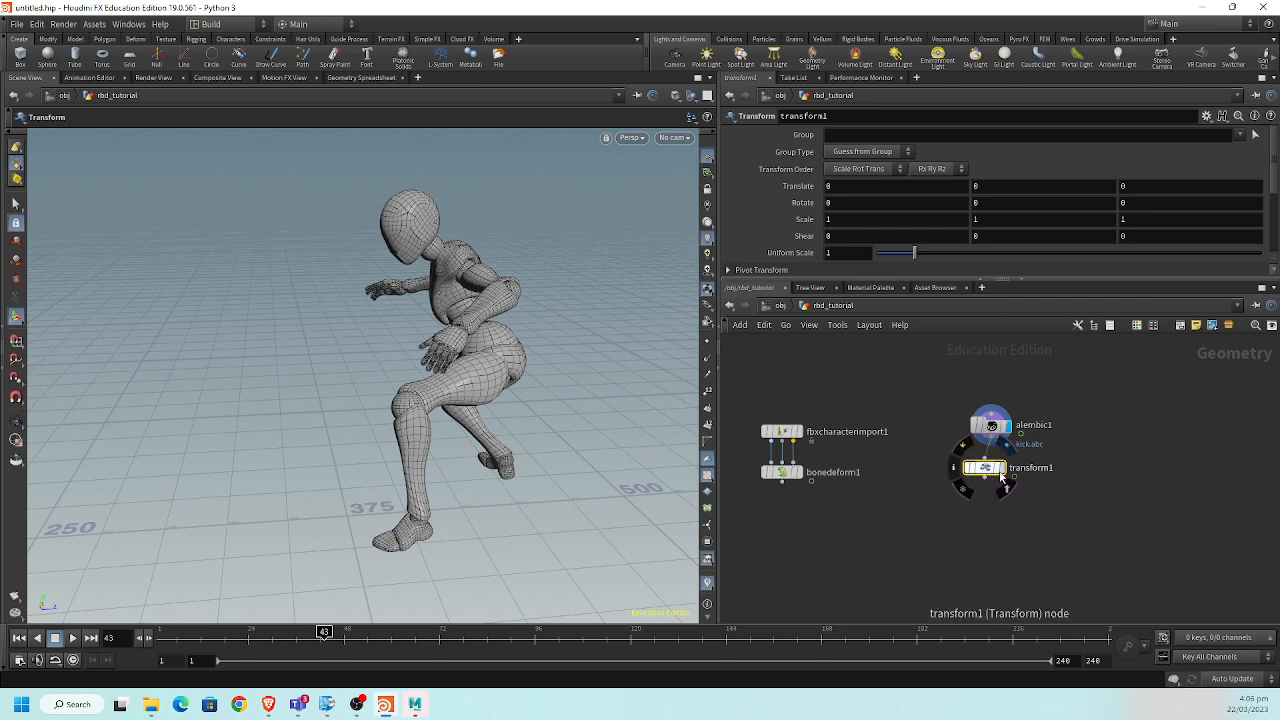
pyautogui.click(1009, 476)
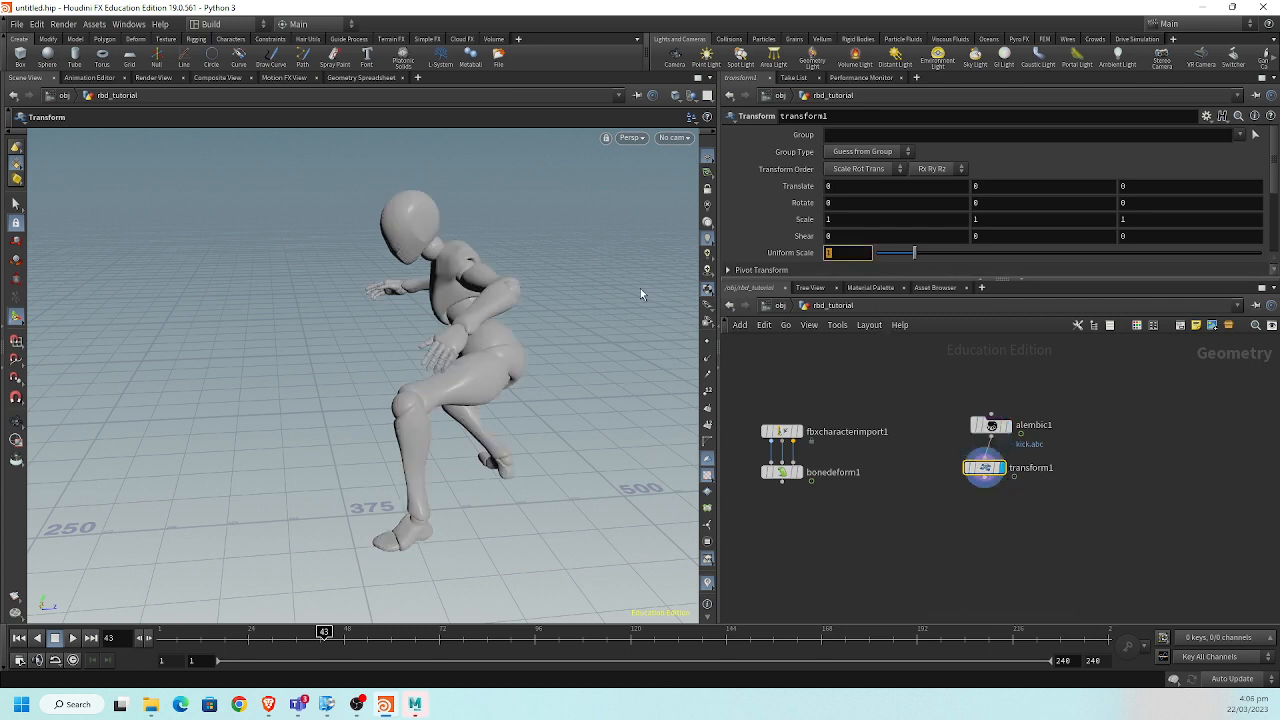
# Set the Transform node's Uniform Scale to .01 to shrink the Alembic character.
pyautogui.write('.01')
pyautogui.press('Return')
pyautogui.press('Escape')
pyautogui.keyDown('alt'); pyautogui.moveTo(565, 325); pyautogui.dragTo(515, 319, button='middle'); pyautogui.keyUp('alt')
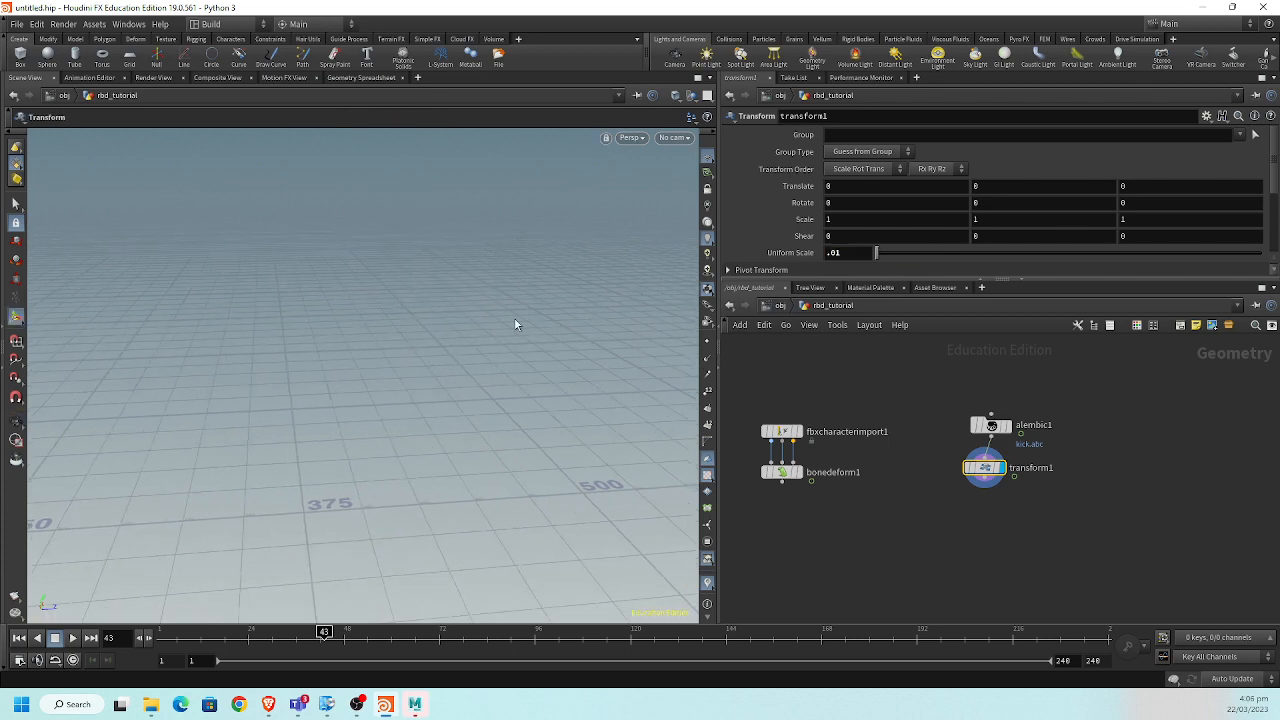
# Frame the scaled-down Alembic character and scrub the timeline to frame 54 to check its motion.
pyautogui.hotkey('space', 'g')
pyautogui.keyDown('alt'); pyautogui.moveTo(479, 333); pyautogui.dragTo(306, 398); pyautogui.keyUp('alt')
pyautogui.moveTo(191, 489); pyautogui.dragTo(251, 555)
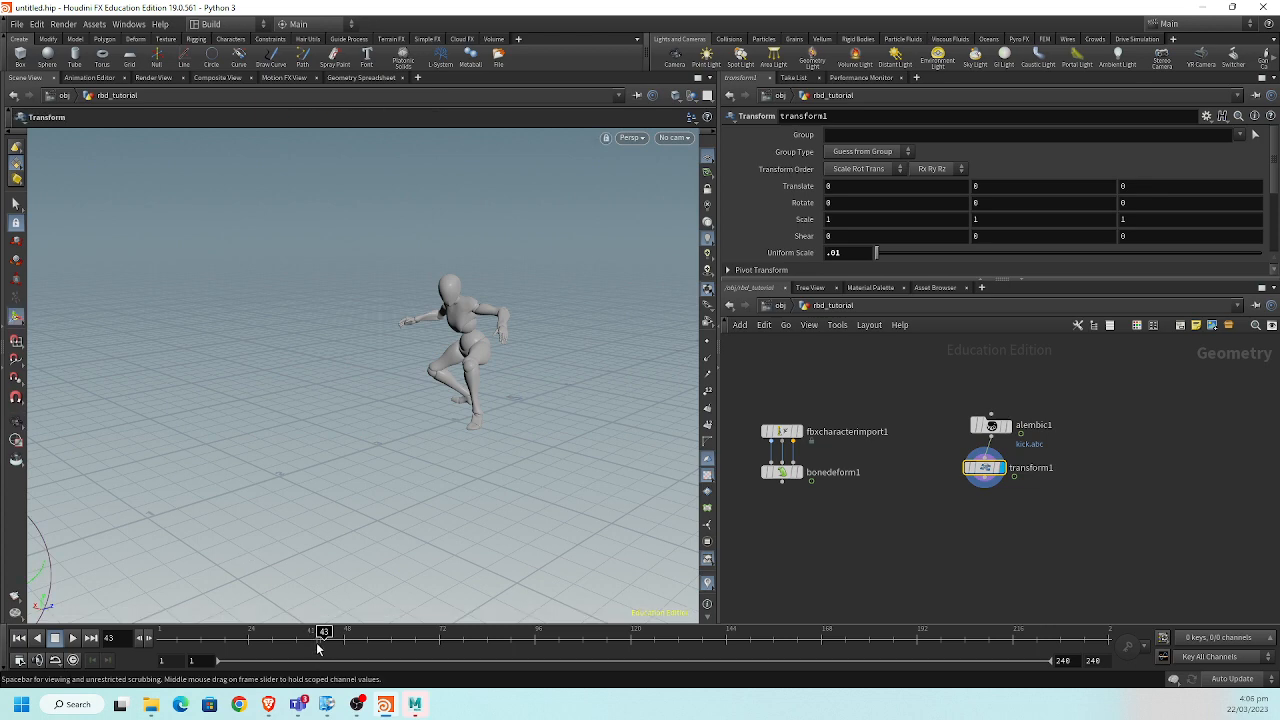
pyautogui.moveTo(322, 638); pyautogui.dragTo(367, 638)
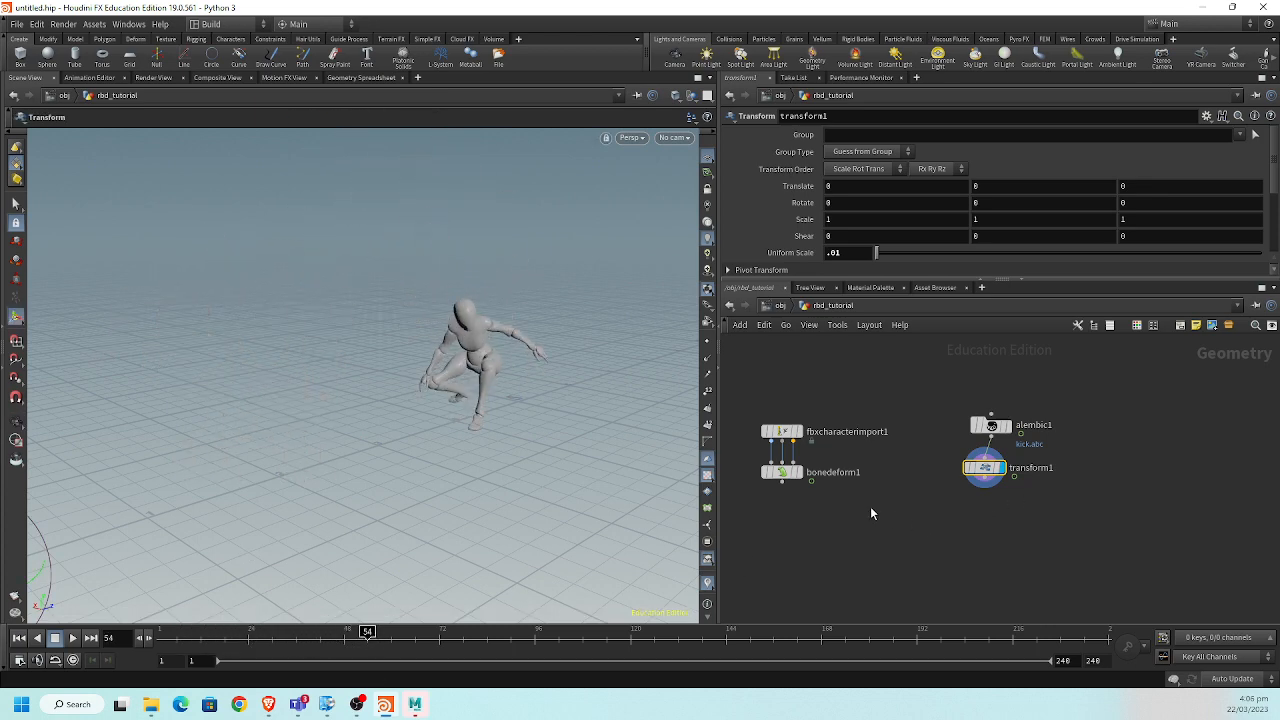
# Display the Bone Deform node's output and set the timeline's end frame to 65.
pyautogui.click(798, 473)
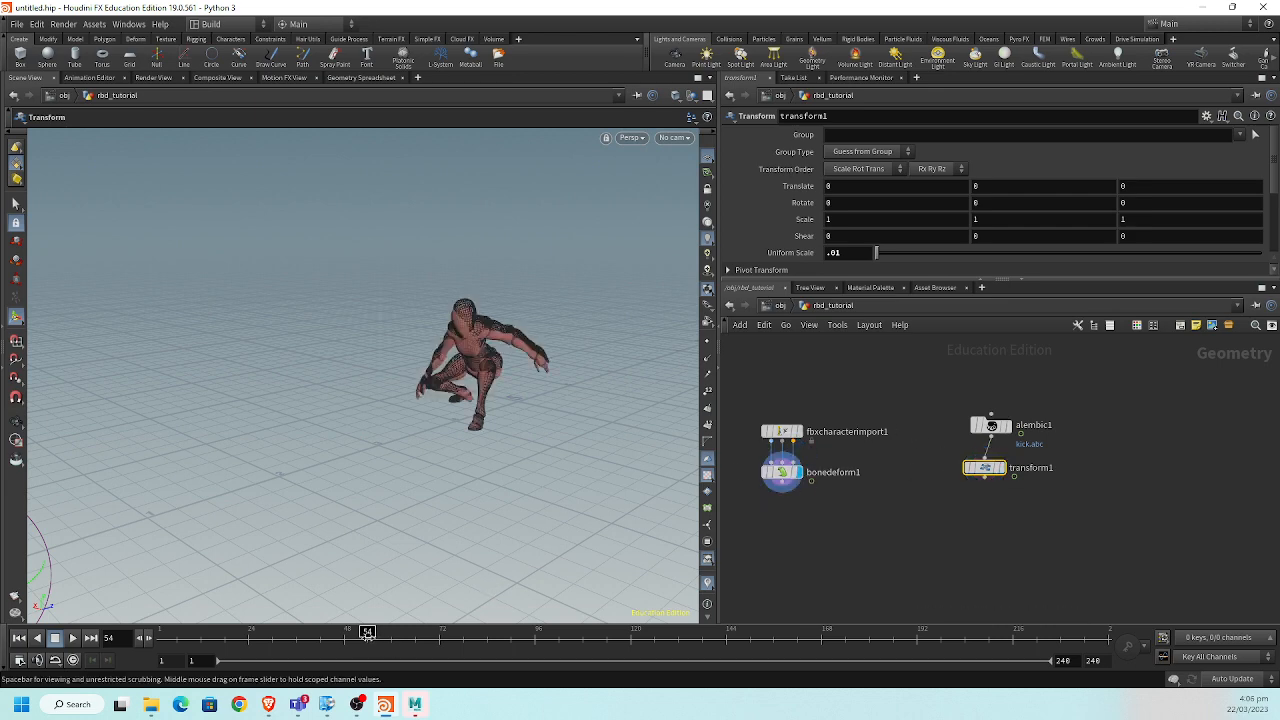
pyautogui.moveTo(367, 634)
pyautogui.mouseDown()
pyautogui.moveTo(190, 650)
pyautogui.moveTo(377, 655)
pyautogui.mouseUp()
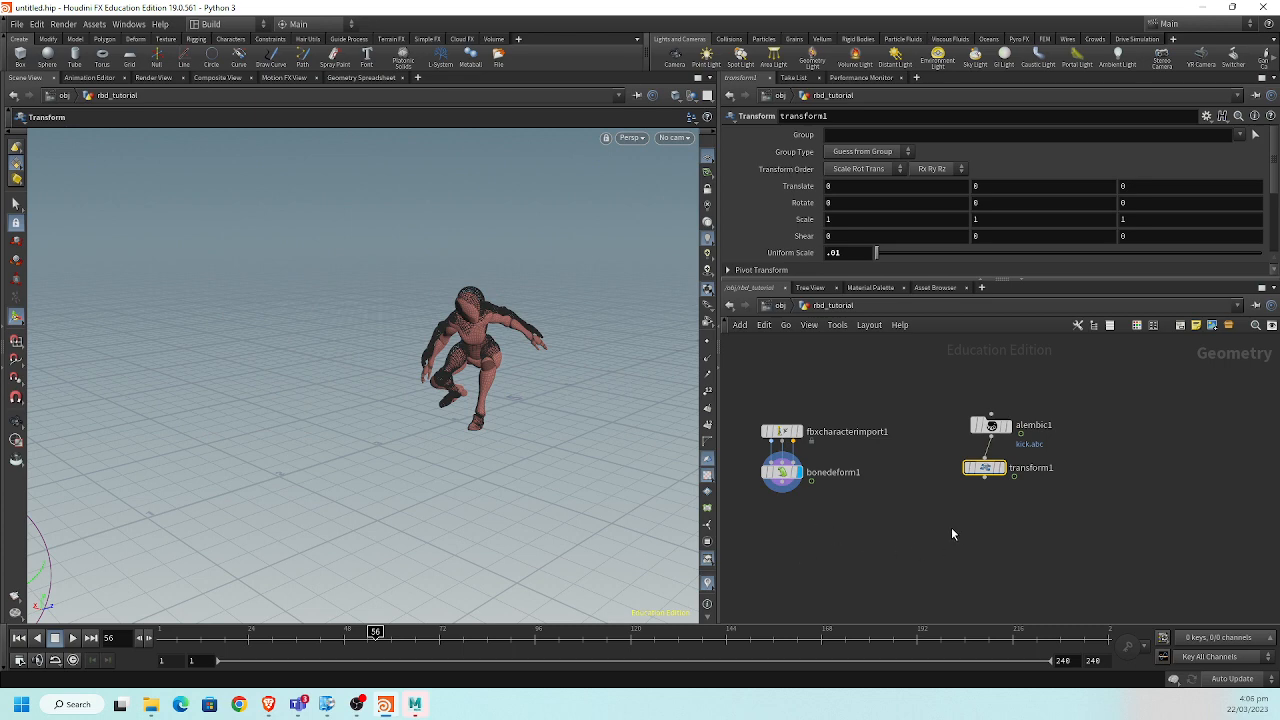
pyautogui.click(1100, 660)
pyautogui.press('Return')
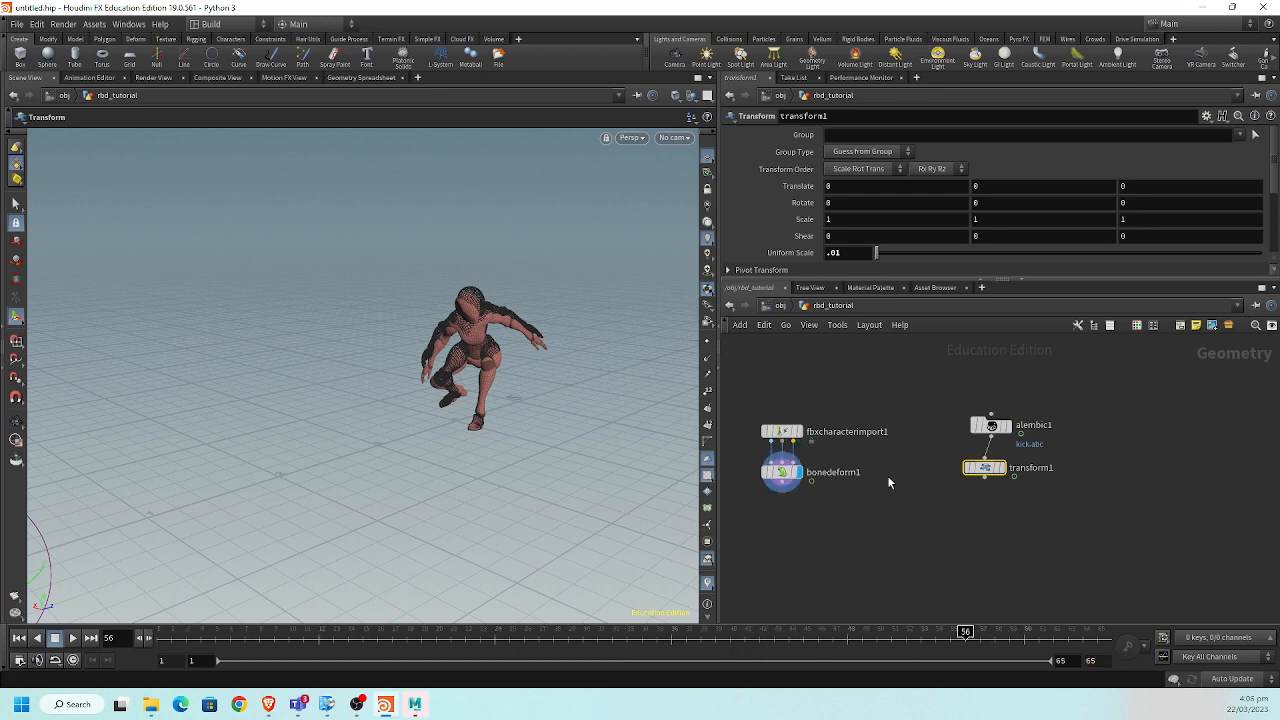
pyautogui.click(781, 472)
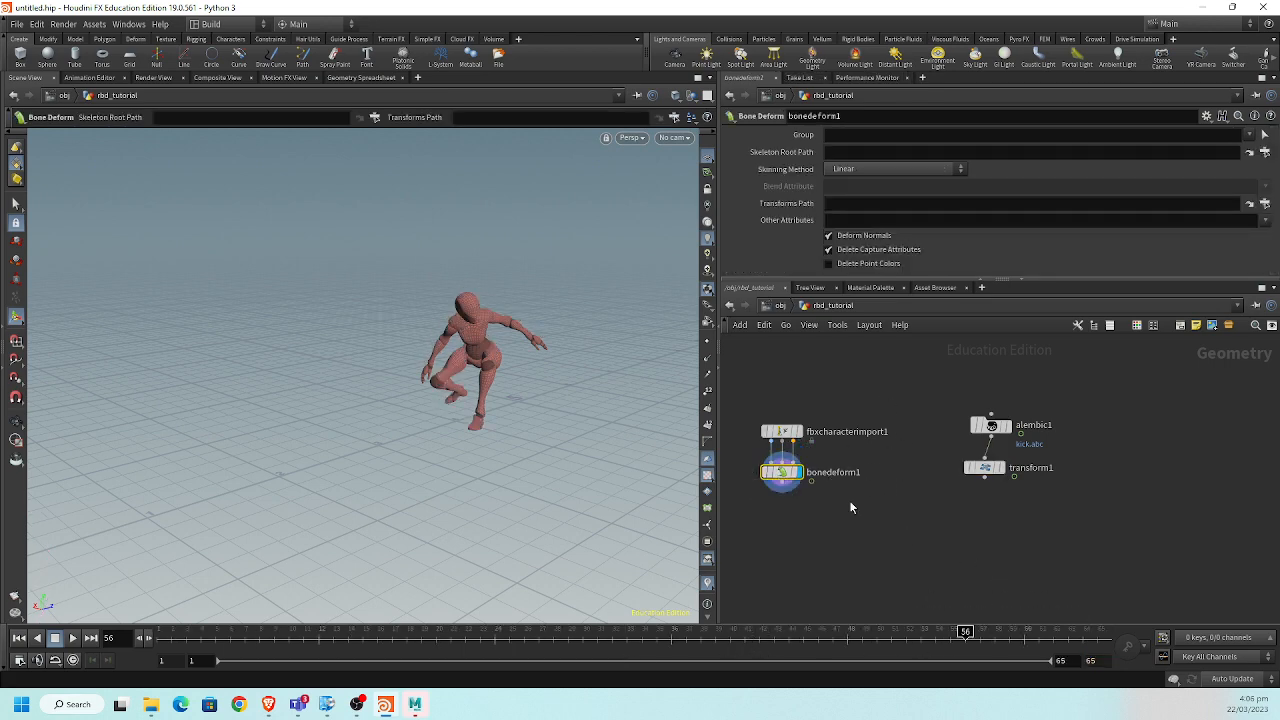
# Scrub the FBX character's animation to frame 27 to examine the mid-air kick pose.
pyautogui.keyDown('alt'); pyautogui.moveTo(340, 389); pyautogui.dragTo(256, 418); pyautogui.keyUp('alt')
pyautogui.moveTo(412, 433)
pyautogui.keyDown('alt'); pyautogui.mouseDown()
pyautogui.moveTo(363, 449)
pyautogui.moveTo(343, 477)
pyautogui.mouseUp(); pyautogui.keyUp('alt')
pyautogui.click(202, 633)
pyautogui.moveTo(202, 633); pyautogui.dragTo(544, 648)
pyautogui.keyDown('alt'); pyautogui.moveTo(458, 474); pyautogui.dragTo(226, 471); pyautogui.keyUp('alt')
pyautogui.keyDown('alt'); pyautogui.moveTo(270, 455); pyautogui.dragTo(287, 519, button='middle'); pyautogui.keyUp('alt')
pyautogui.moveTo(287, 519); pyautogui.dragTo(192, 441)
pyautogui.click(20, 55)
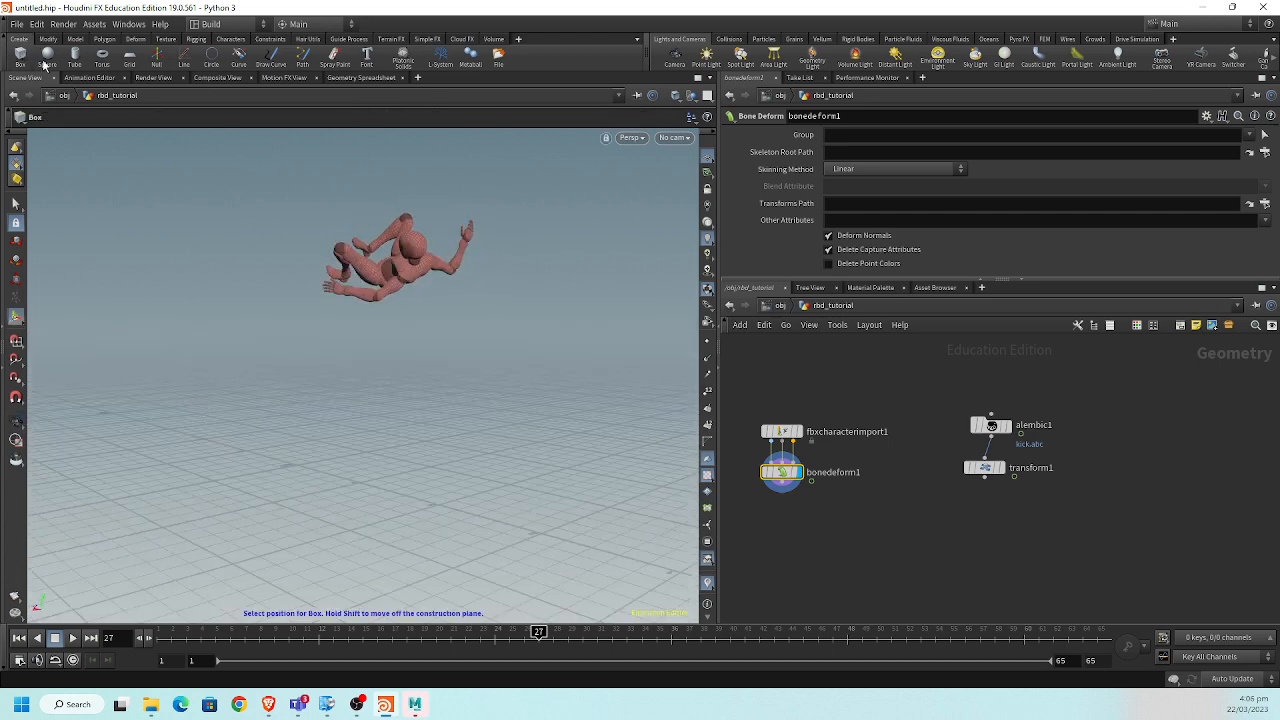
pyautogui.click(320, 412)
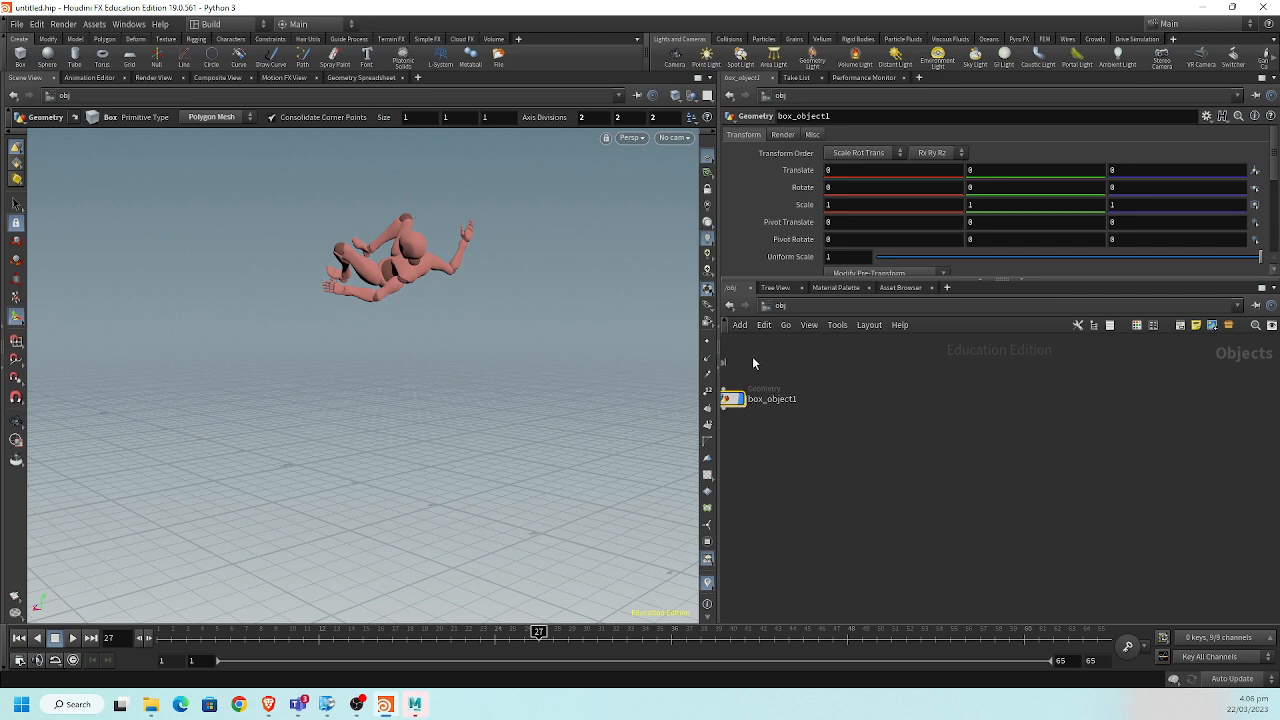
pyautogui.moveTo(745, 404); pyautogui.dragTo(869, 413)
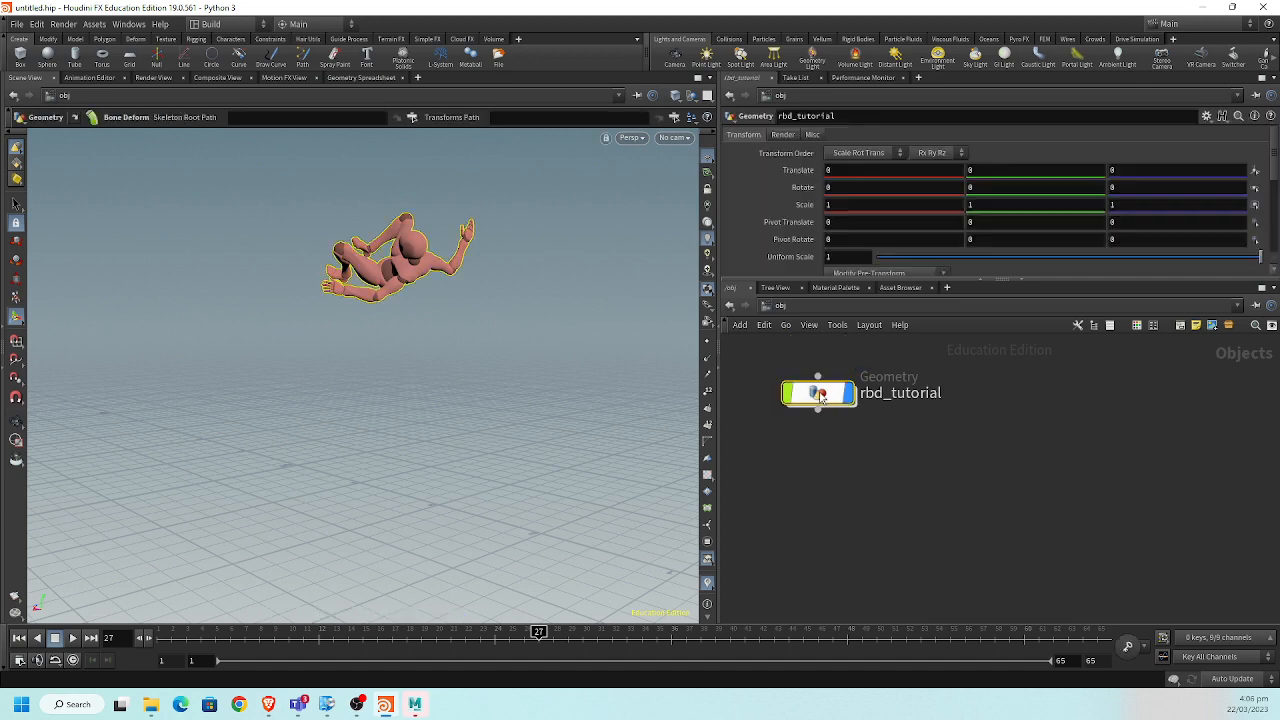
# Enter the rbd_tutorial geometry network and add a Box node beside the FBX character import.
pyautogui.doubleClick(820, 396)
pyautogui.press('Tab')
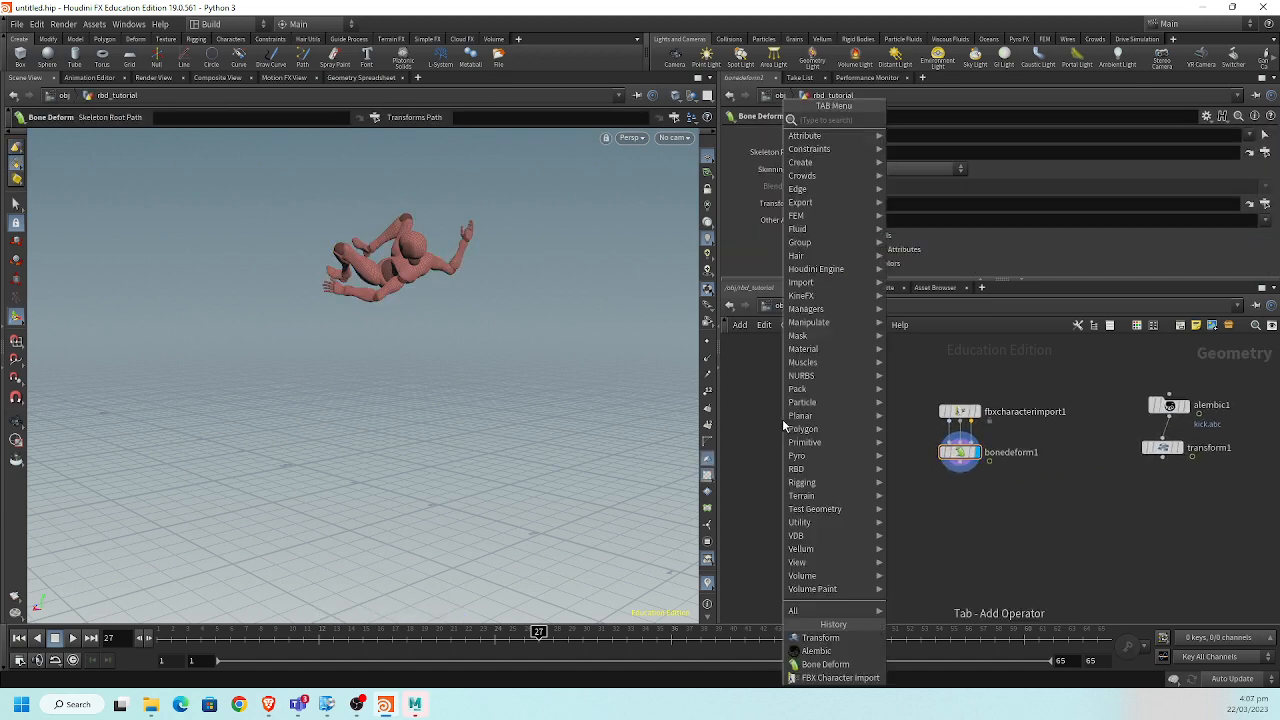
pyautogui.write('box')
pyautogui.press('Return')
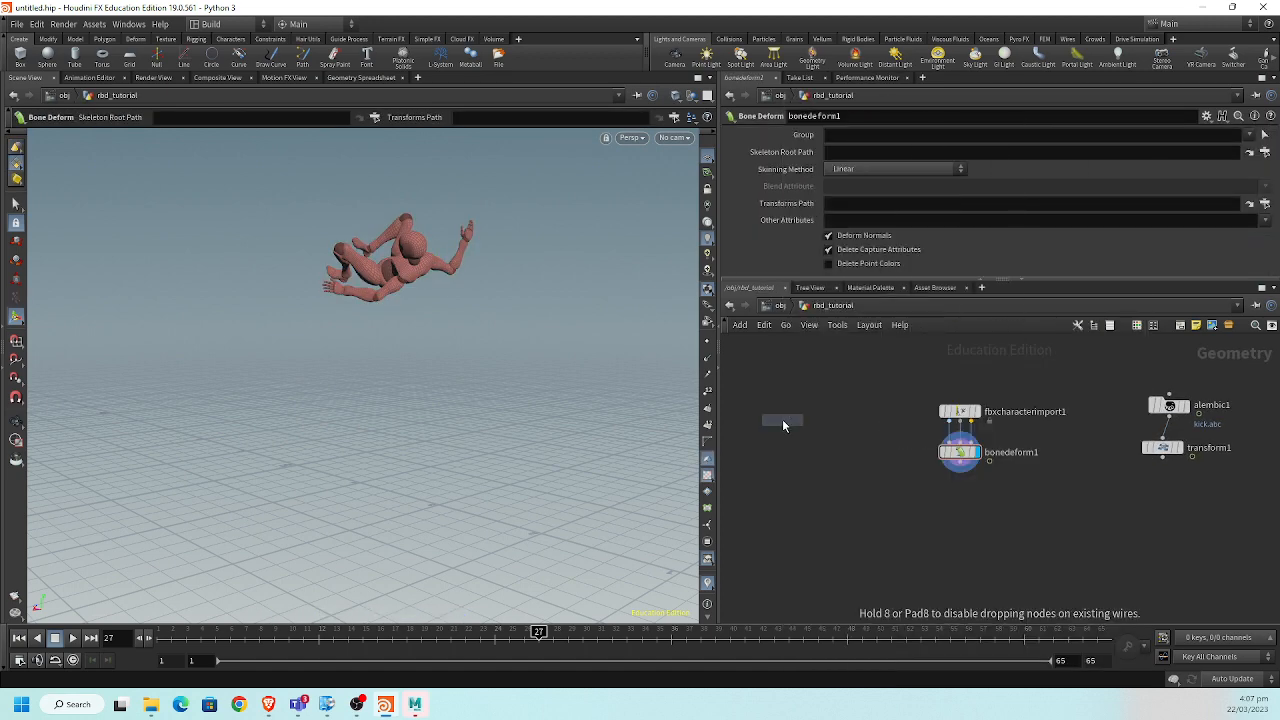
pyautogui.click(865, 423)
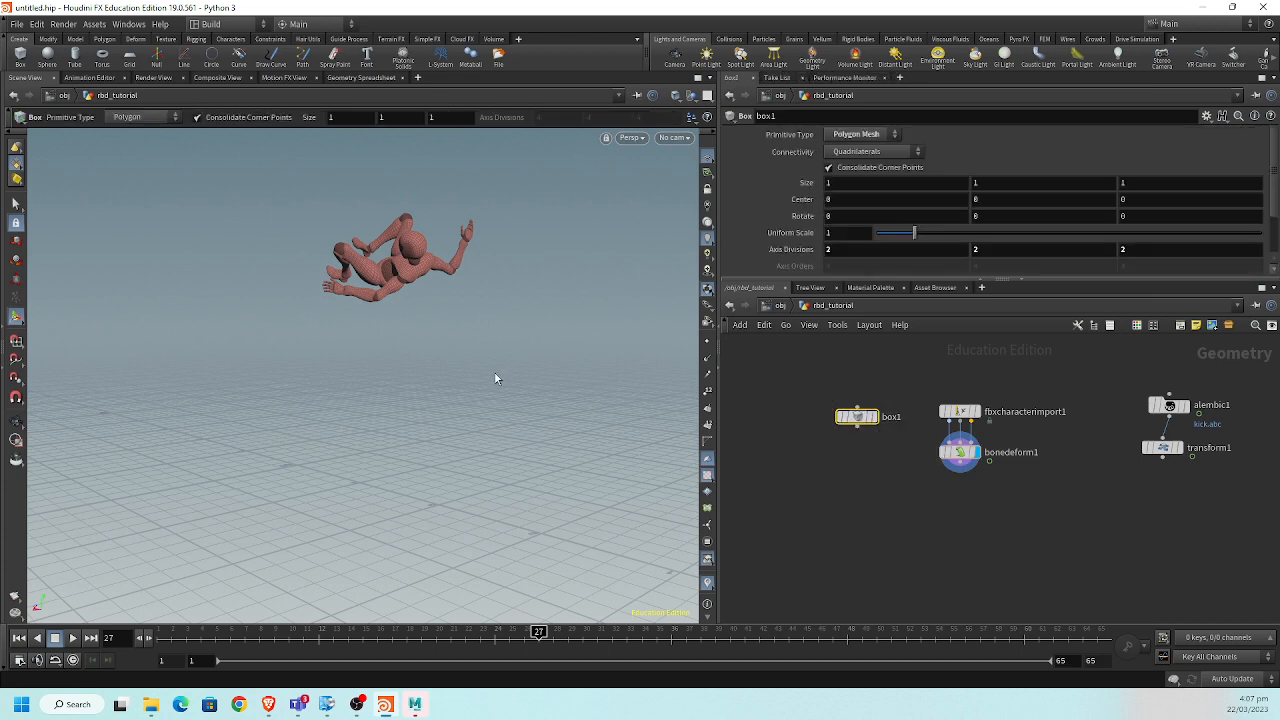
# Set the box's Center Y to the expression ch("scale")/2, referencing its Uniform Scale.
pyautogui.keyDown('alt'); pyautogui.moveTo(390, 404); pyautogui.dragTo(471, 376, button='middle'); pyautogui.keyUp('alt')
pyautogui.scroll(-5, 468, 392)
pyautogui.keyDown('alt'); pyautogui.moveTo(466, 423); pyautogui.dragTo(406, 463); pyautogui.keyUp('alt')
pyautogui.moveTo(517, 437); pyautogui.dragTo(437, 366)
pyautogui.press('Return')
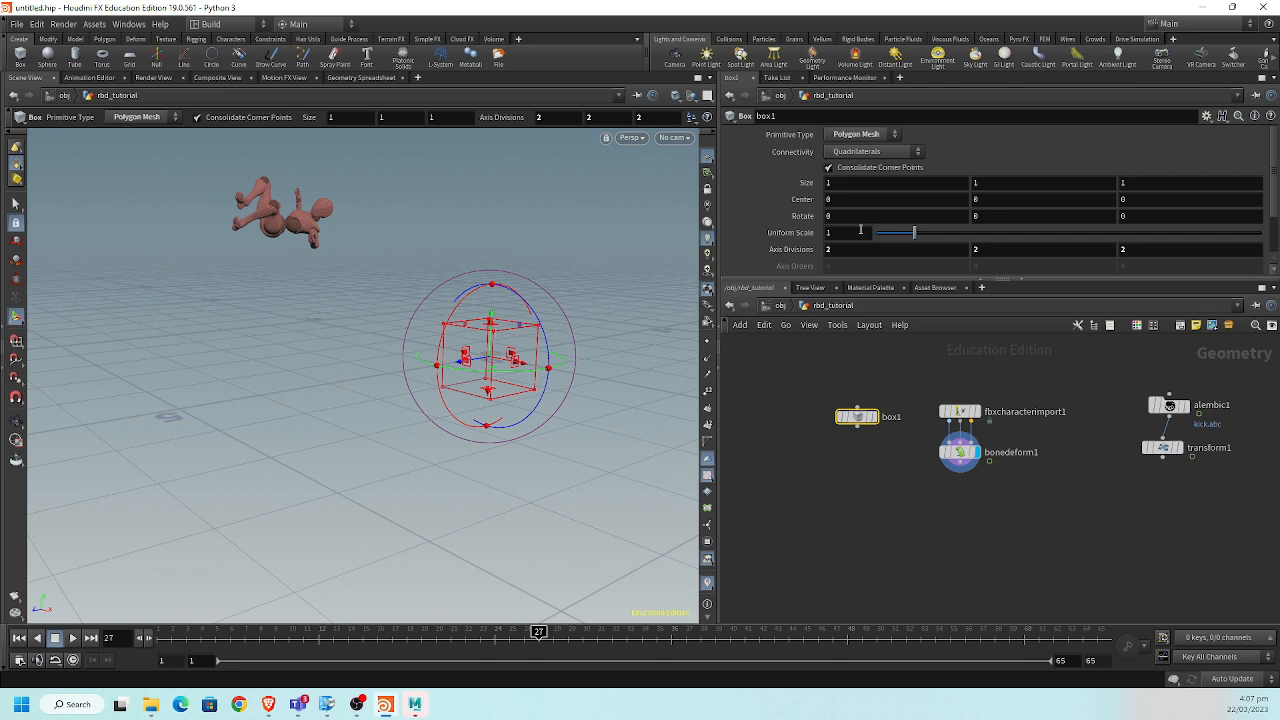
pyautogui.rightClick(853, 233)
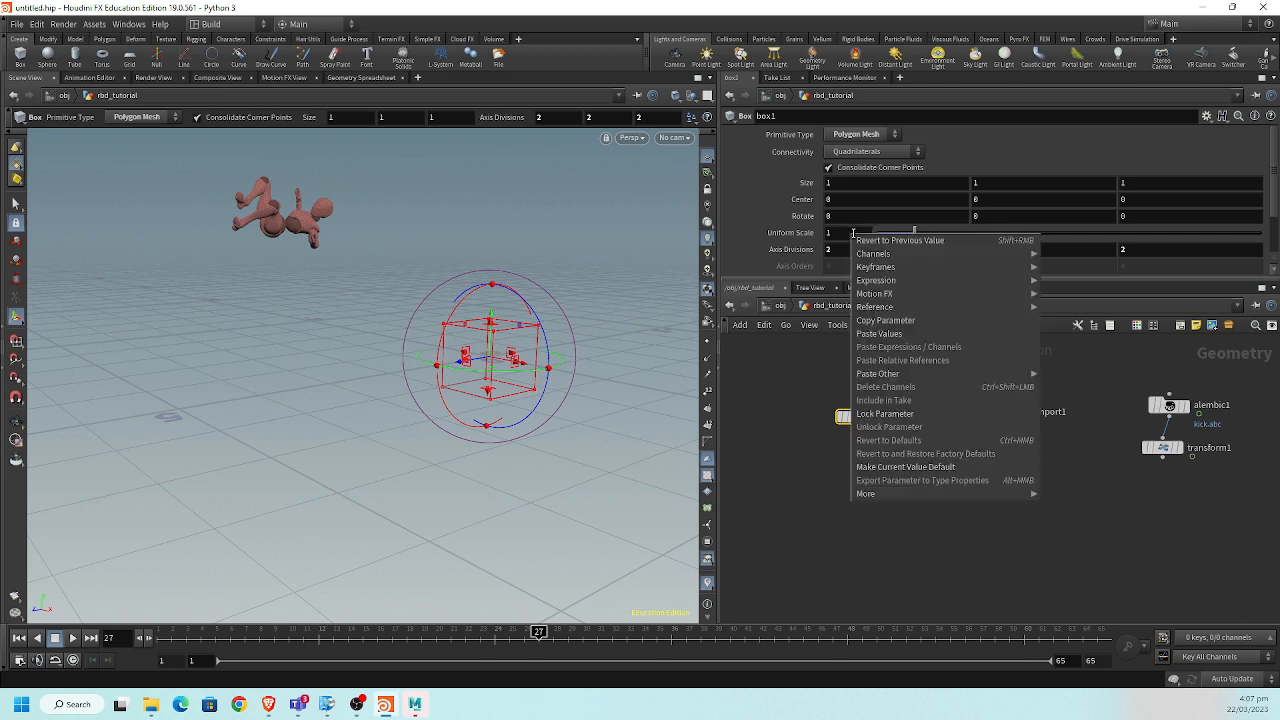
pyautogui.click(898, 320)
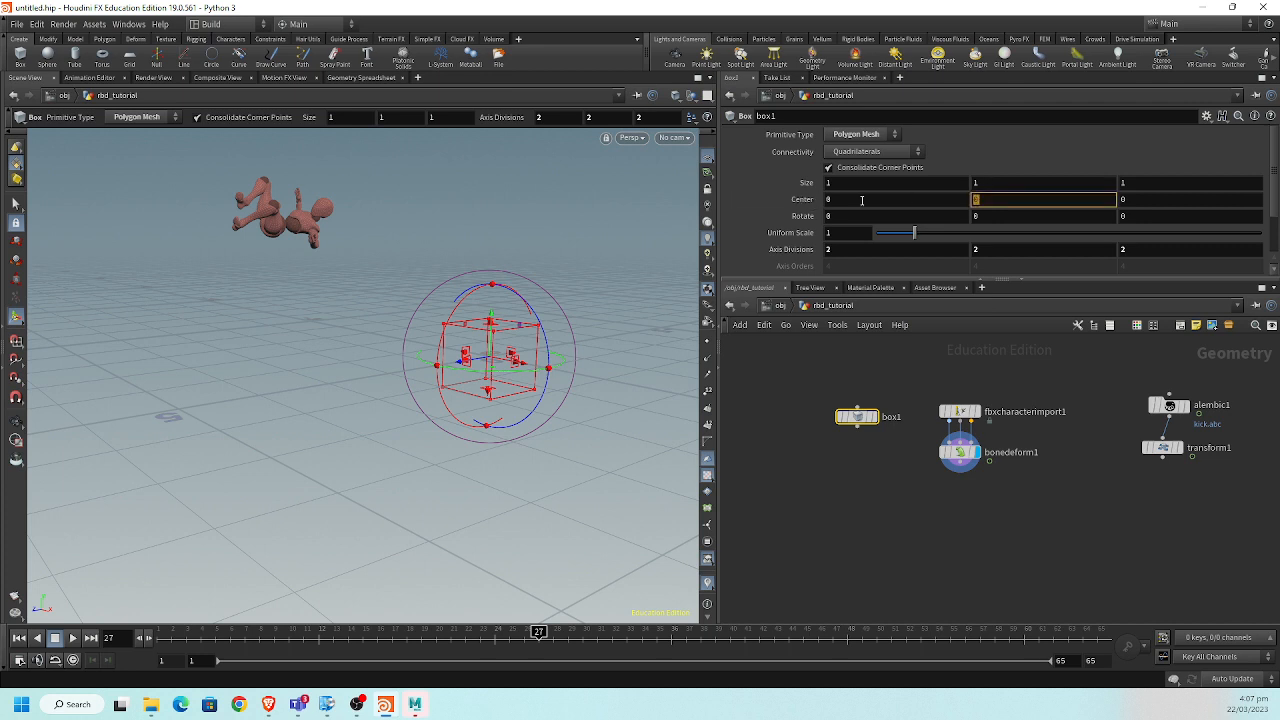
pyautogui.rightClick(984, 200)
pyautogui.click(1053, 322)
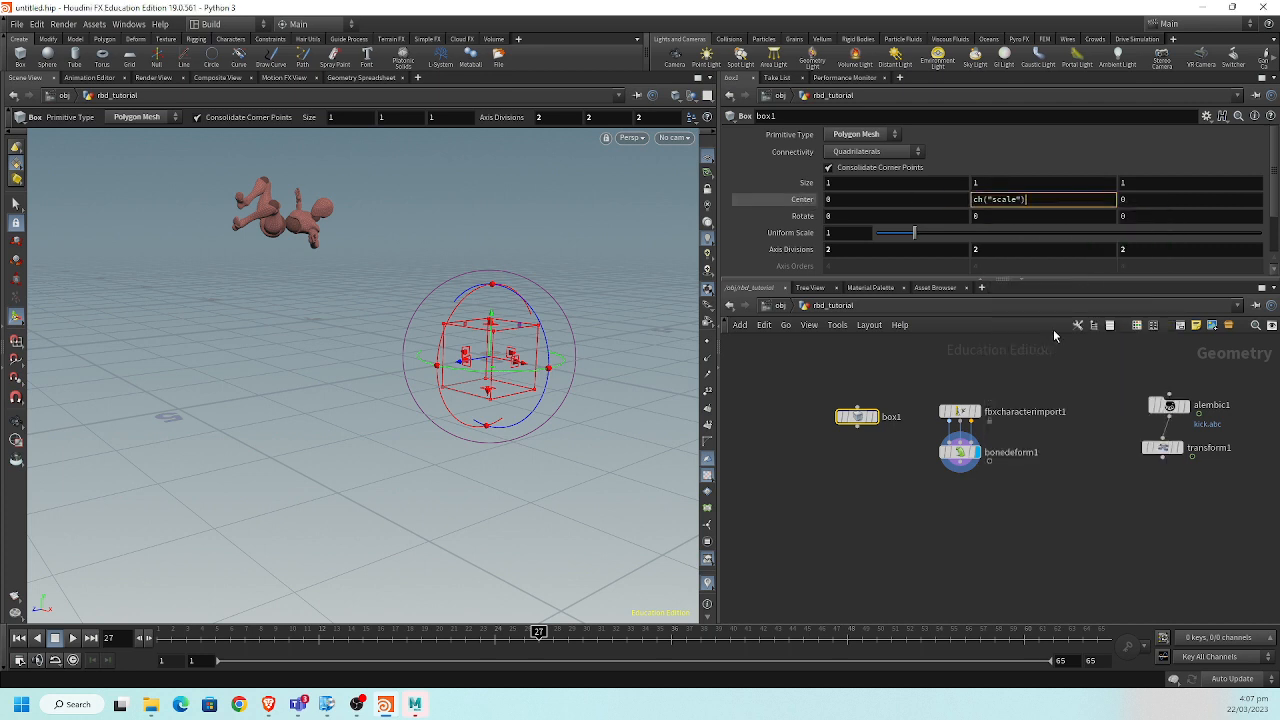
pyautogui.write('/2')
pyautogui.press('Return')
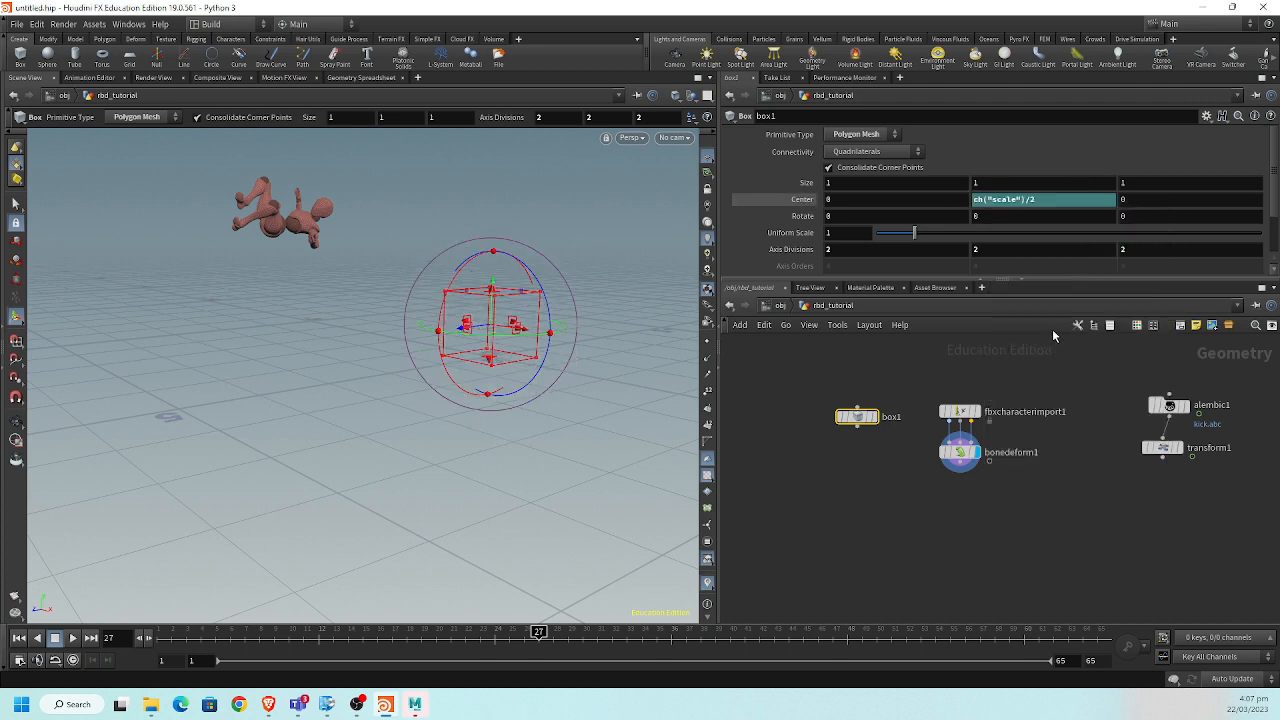
# Enlarge the box to a Uniform Scale of 4.51 and narrow its X size to about 0.97.
pyautogui.keyDown('alt'); pyautogui.moveTo(593, 366); pyautogui.dragTo(517, 366); pyautogui.keyUp('alt')
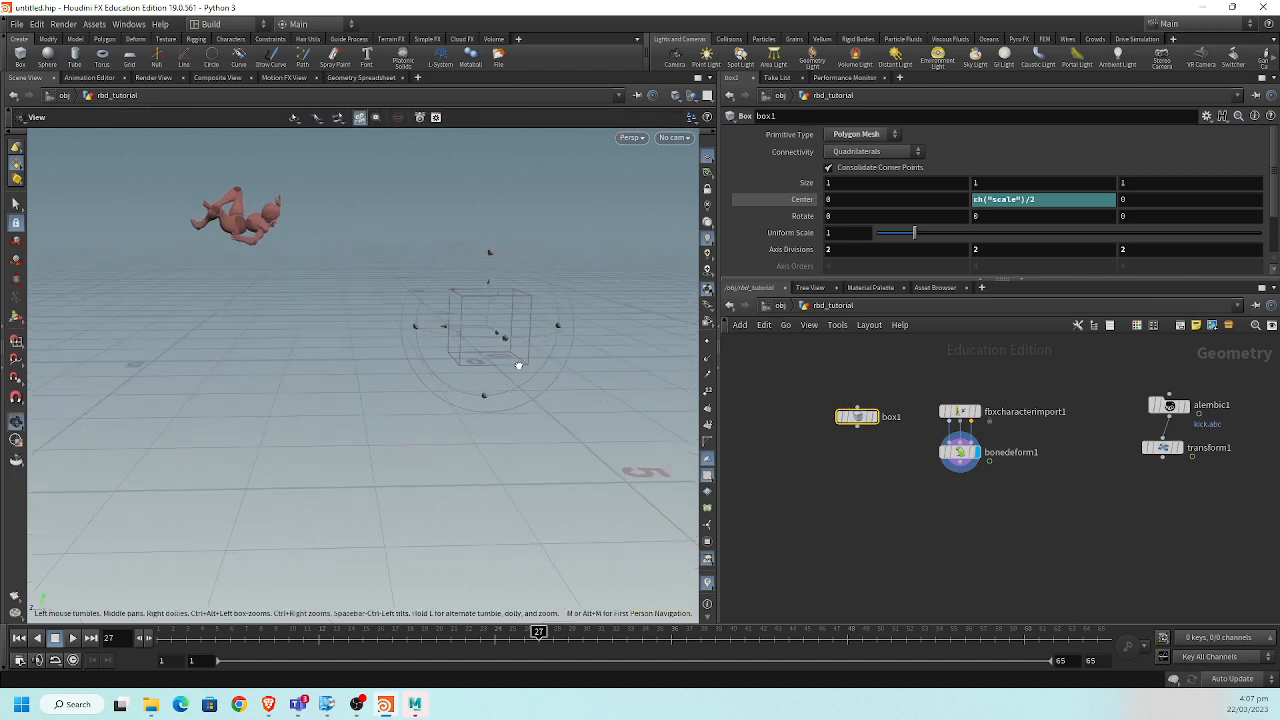
pyautogui.moveTo(920, 238); pyautogui.dragTo(1108, 247)
pyautogui.moveTo(511, 313); pyautogui.dragTo(458, 348, button='middle')
pyautogui.keyDown('alt'); pyautogui.moveTo(527, 269); pyautogui.dragTo(424, 384, button='middle'); pyautogui.keyUp('alt')
pyautogui.keyDown('alt'); pyautogui.moveTo(424, 384); pyautogui.dragTo(277, 377, button='right'); pyautogui.keyUp('alt')
pyautogui.keyDown('alt'); pyautogui.moveTo(277, 377); pyautogui.dragTo(138, 420); pyautogui.keyUp('alt')
pyautogui.moveTo(1075, 237); pyautogui.dragTo(1049, 235)
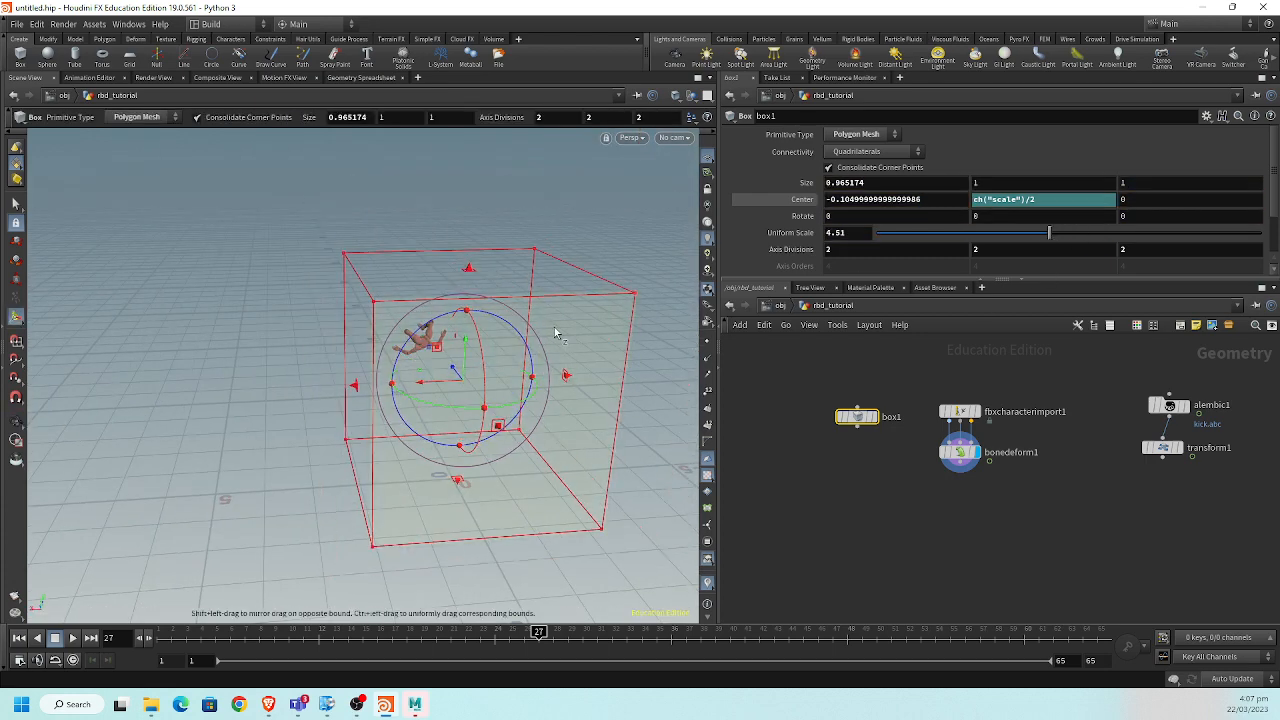
# Thin the box along Z into a wall panel, with a Z size of about 0.023.
pyautogui.moveTo(551, 329); pyautogui.dragTo(527, 291)
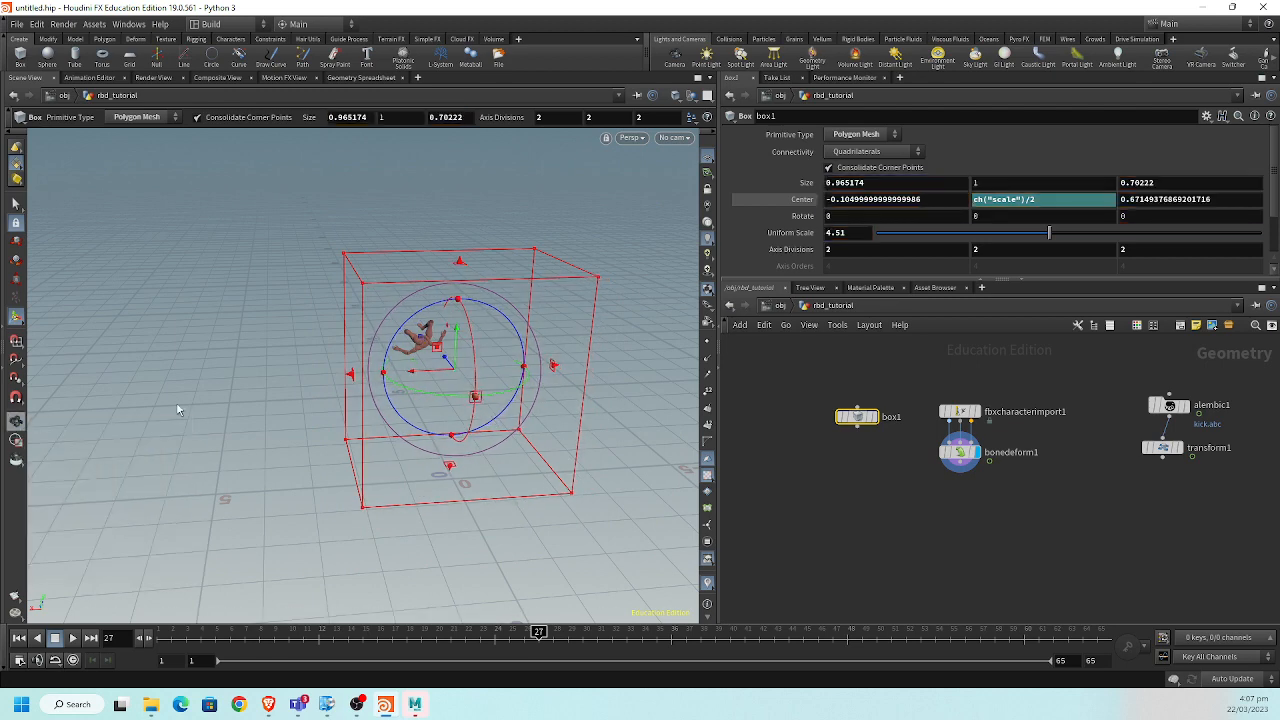
pyautogui.keyDown('alt'); pyautogui.moveTo(177, 404); pyautogui.dragTo(331, 339); pyautogui.keyUp('alt')
pyautogui.press('Return')
pyautogui.keyDown('alt'); pyautogui.moveTo(454, 388); pyautogui.dragTo(466, 491); pyautogui.keyUp('alt')
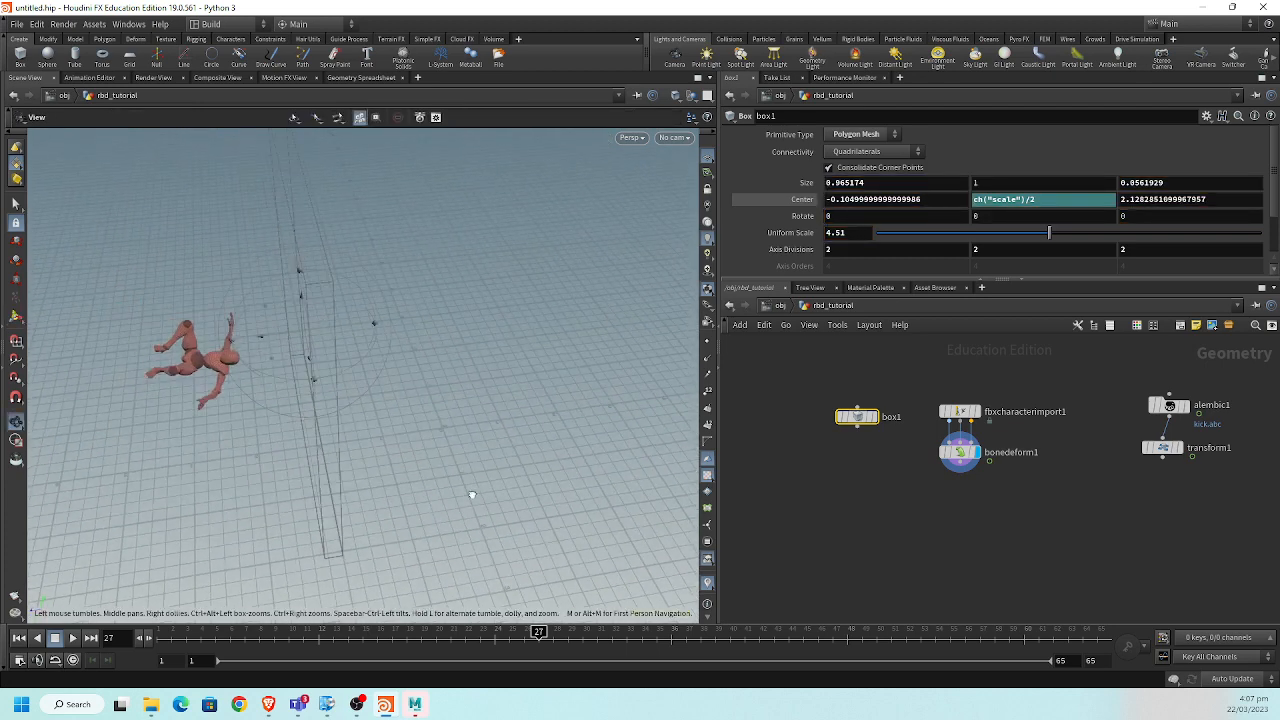
pyautogui.press('Return')
pyautogui.moveTo(340, 374); pyautogui.dragTo(323, 374)
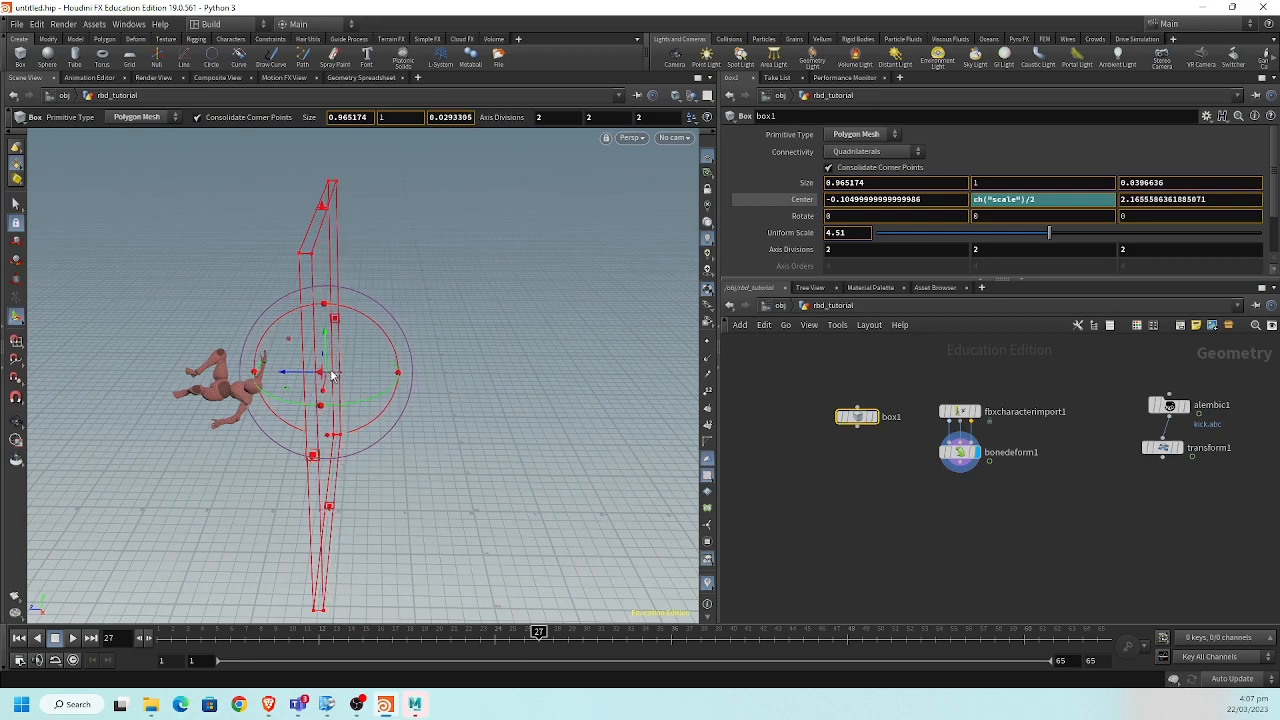
# Add a Transform node below the Box node, wired to its output.
pyautogui.press('Escape')
pyautogui.moveTo(431, 463); pyautogui.dragTo(351, 432)
pyautogui.moveTo(621, 452)
pyautogui.mouseDown()
pyautogui.moveTo(497, 406)
pyautogui.moveTo(391, 446)
pyautogui.moveTo(633, 444)
pyautogui.moveTo(606, 457)
pyautogui.mouseUp()
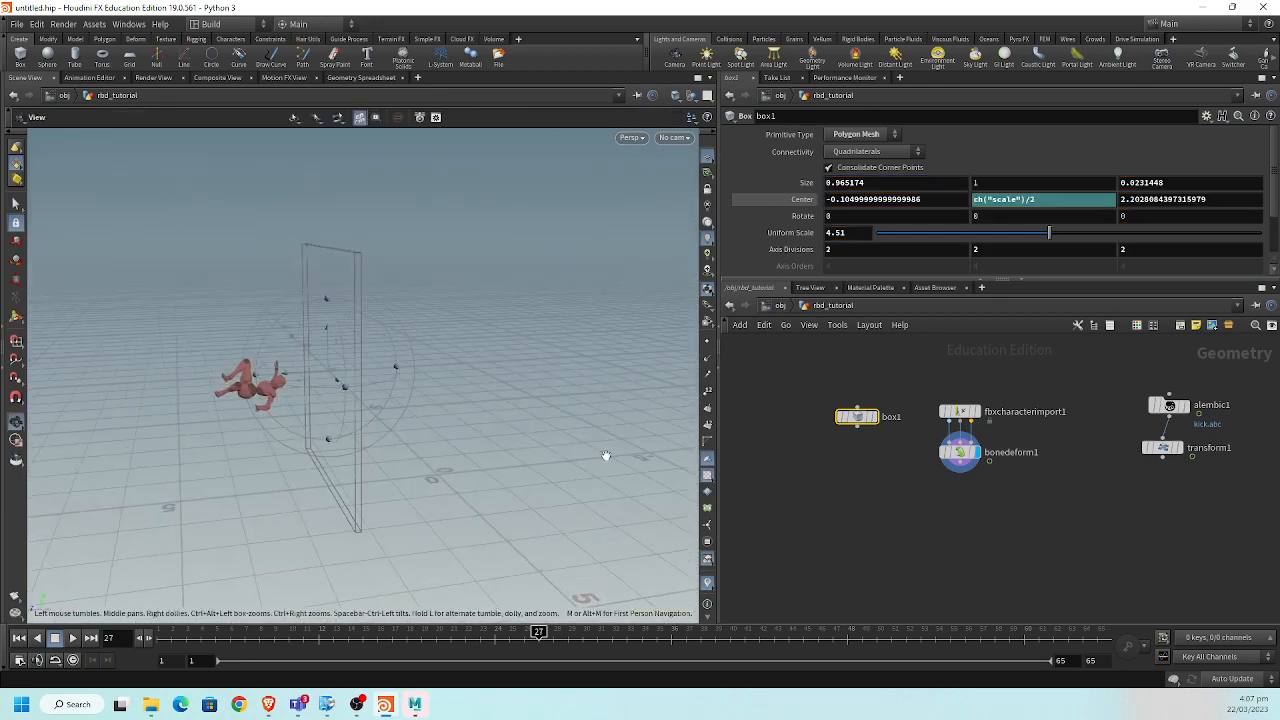
pyautogui.press('Return')
pyautogui.click(860, 430)
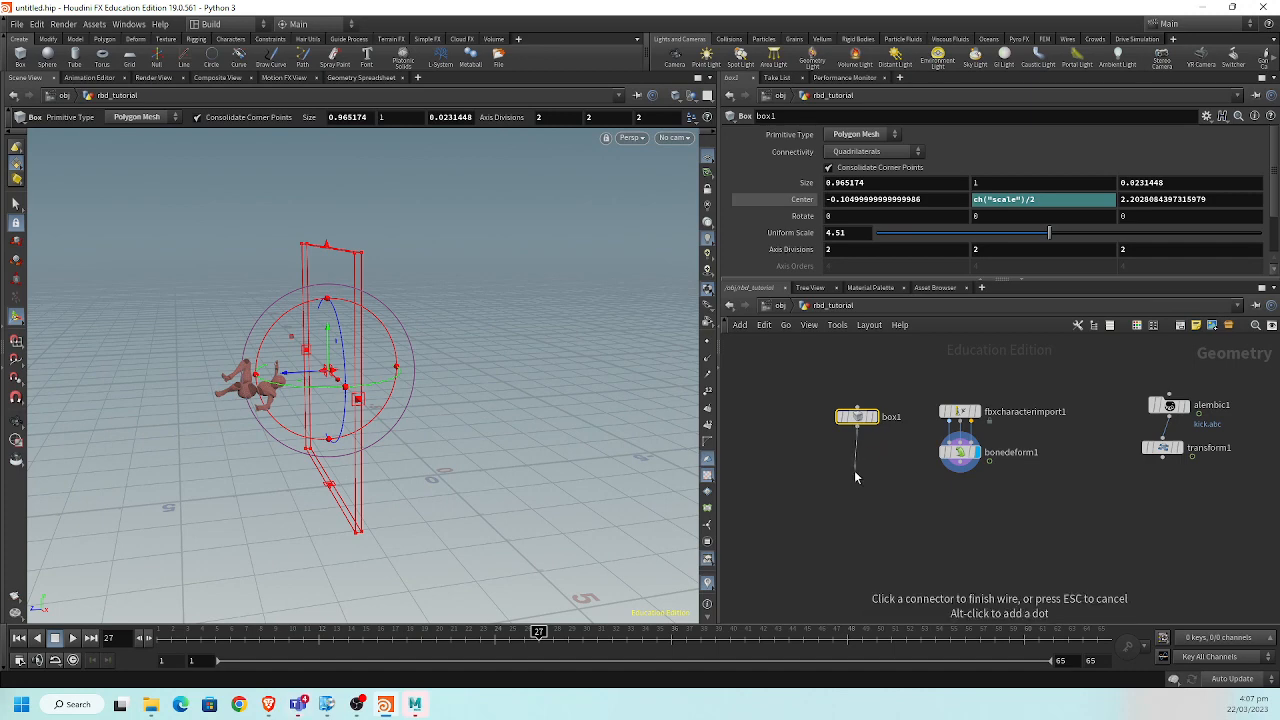
pyautogui.press('Tab')
pyautogui.write('trans')
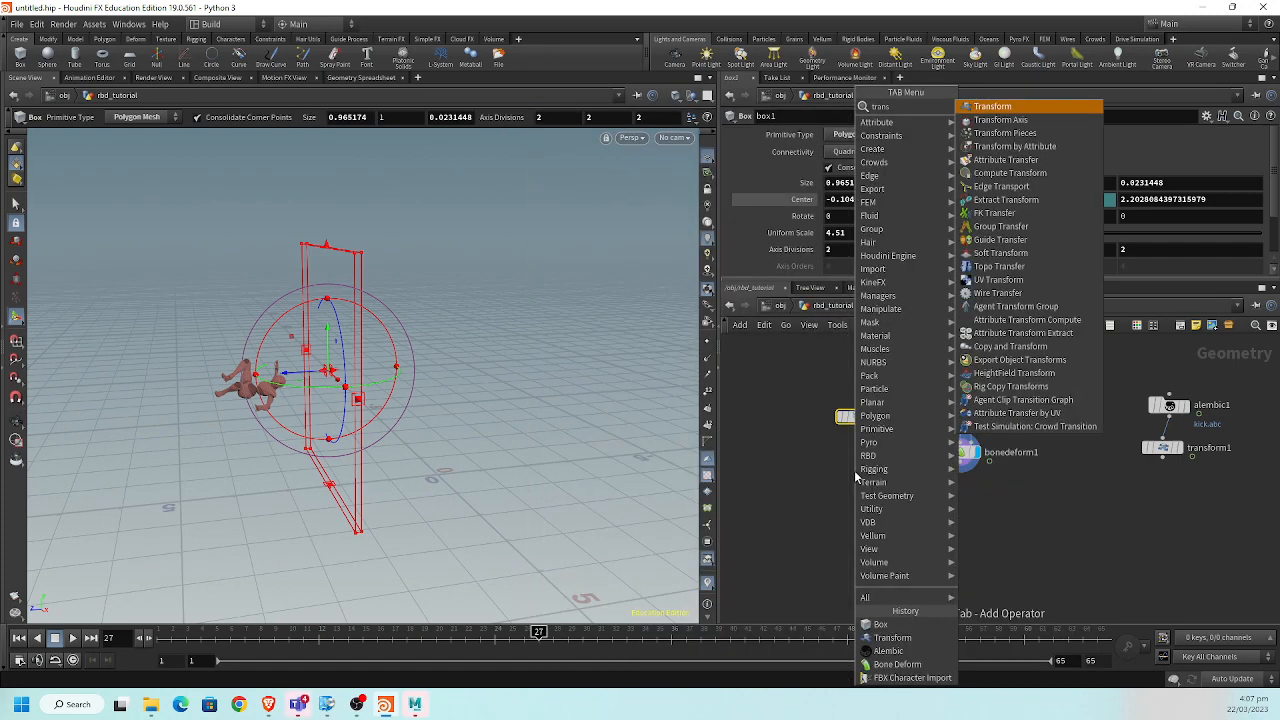
pyautogui.press('Return')
pyautogui.click(854, 470)
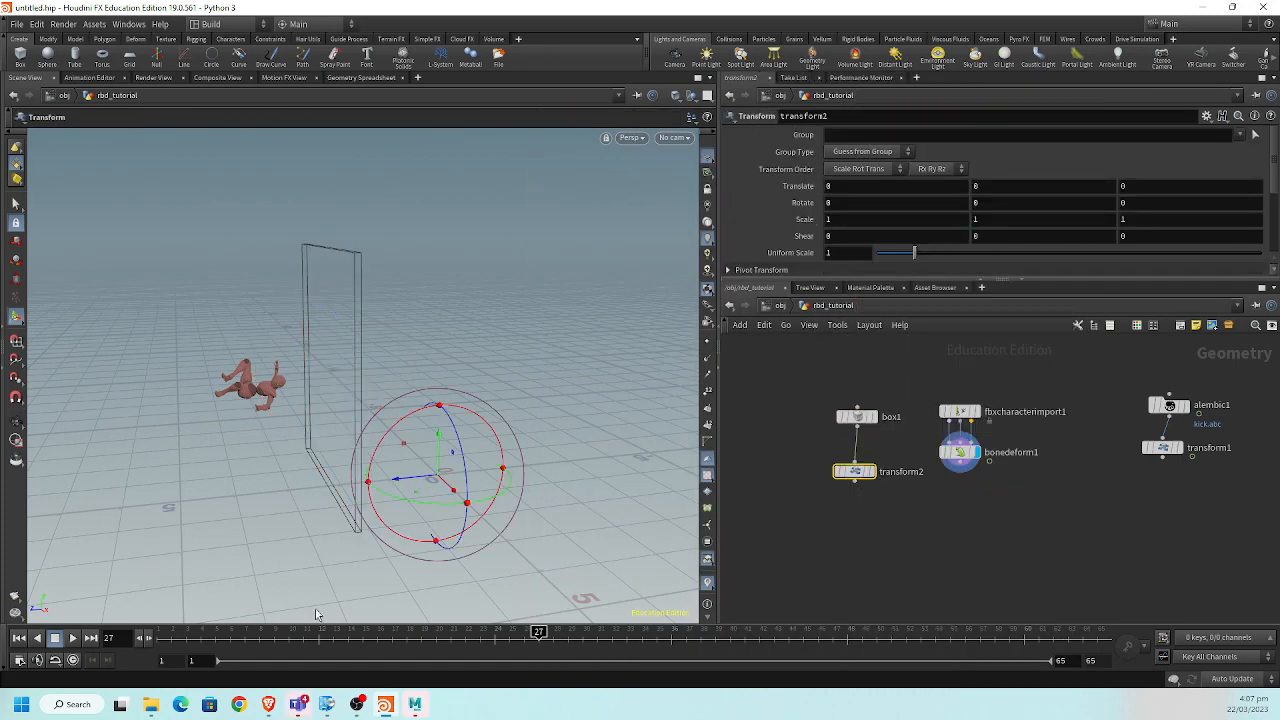
# Move the wall about 2 units along Z with the new Transform node.
pyautogui.moveTo(398, 481); pyautogui.dragTo(300, 509)
pyautogui.press('Escape')
pyautogui.moveTo(233, 424)
pyautogui.mouseDown()
pyautogui.moveTo(414, 429)
pyautogui.moveTo(266, 423)
pyautogui.moveTo(286, 423)
pyautogui.moveTo(259, 435)
pyautogui.moveTo(288, 415)
pyautogui.moveTo(280, 391)
pyautogui.mouseUp()
pyautogui.hotkey('shift', 'w')
pyautogui.hotkey('shift', 'w')
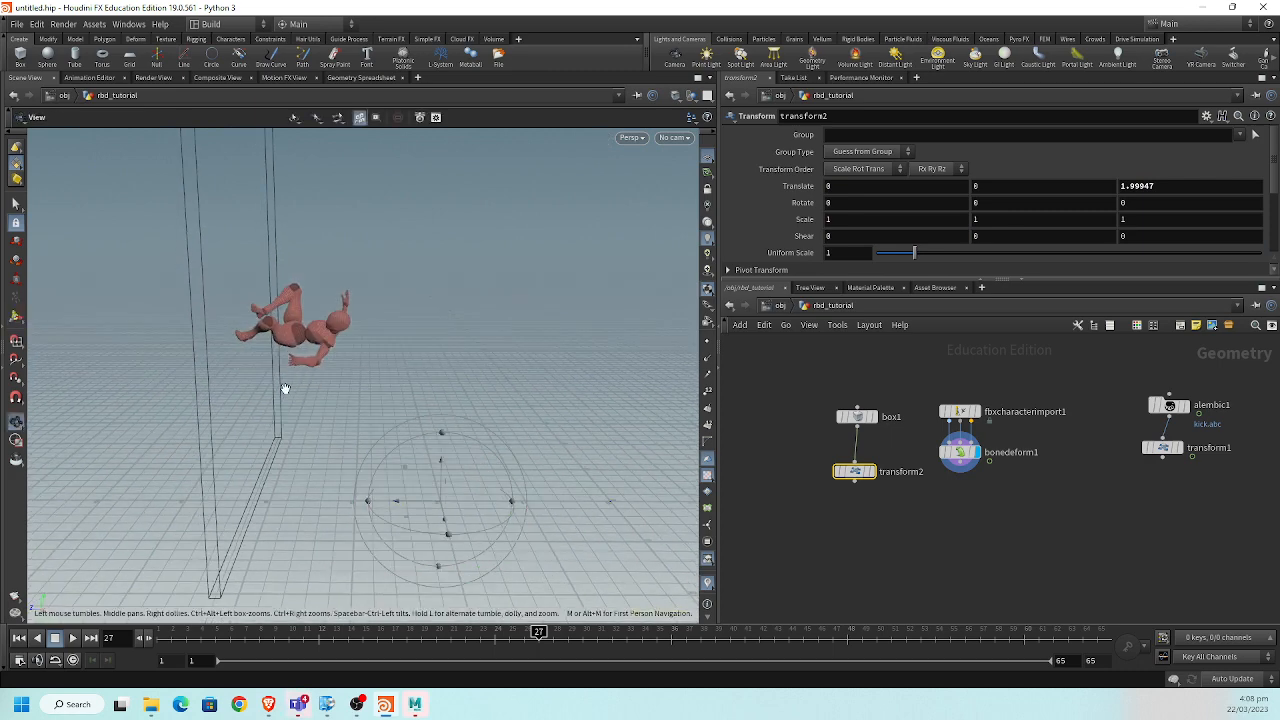
# Display the wall's Transform node and template the Bone Deform node so the character shows alongside the wall.
pyautogui.click(877, 493)
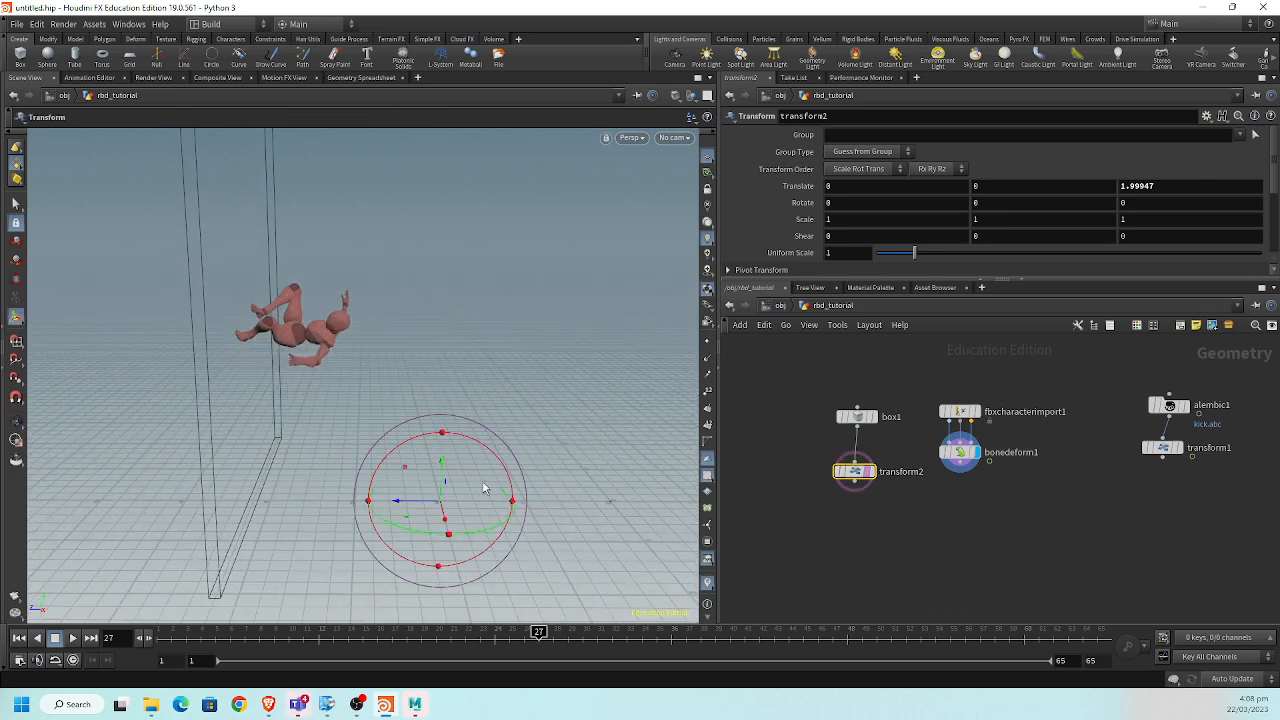
pyautogui.keyDown('alt'); pyautogui.moveTo(317, 420); pyautogui.dragTo(576, 433); pyautogui.keyUp('alt')
pyautogui.press('Return')
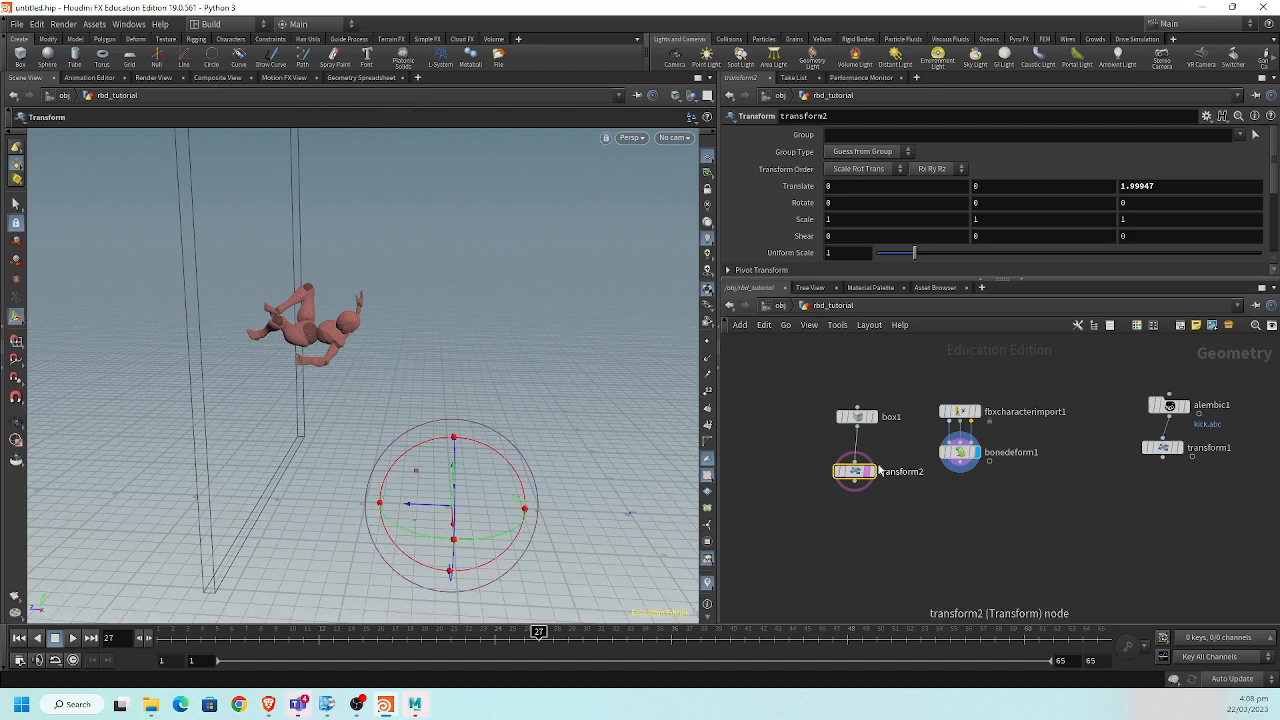
pyautogui.click(874, 476)
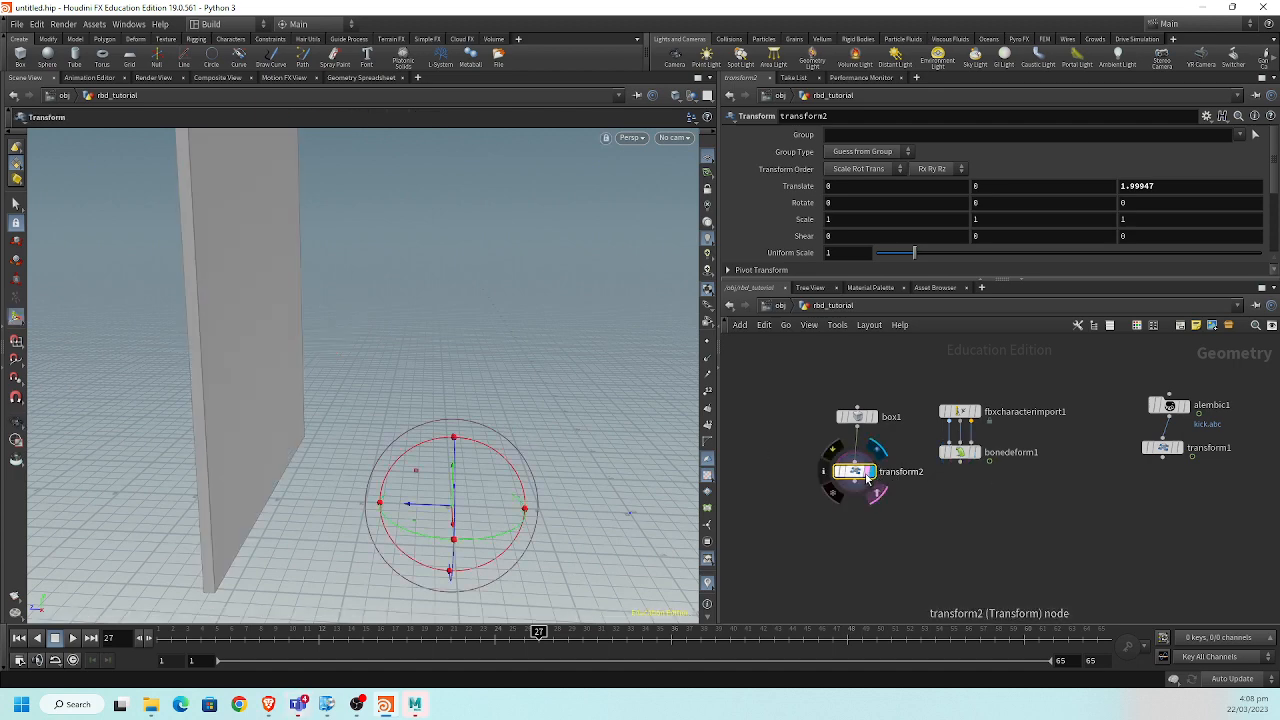
pyautogui.click(983, 475)
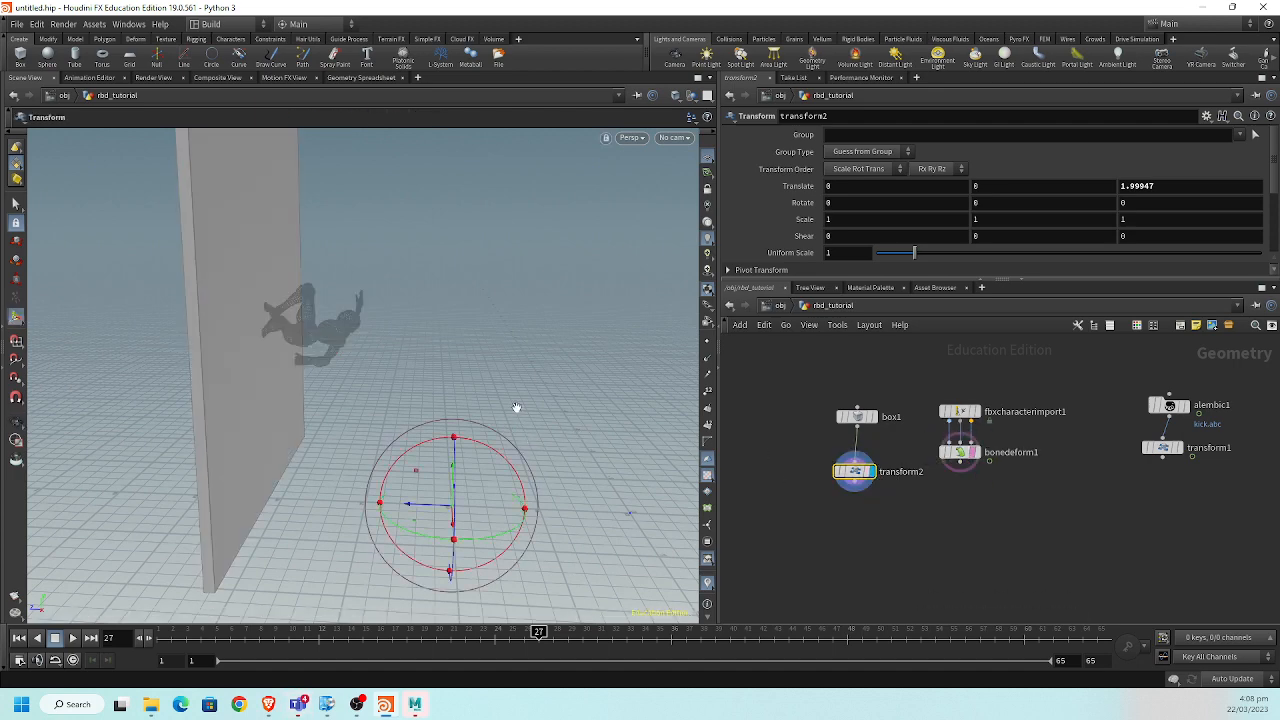
# Add an RBD Material Fracture node below the wall's Transform node, wired to its output, and display the fractured wall.
pyautogui.press('Escape')
pyautogui.moveTo(516, 407); pyautogui.dragTo(352, 418)
pyautogui.press('Return')
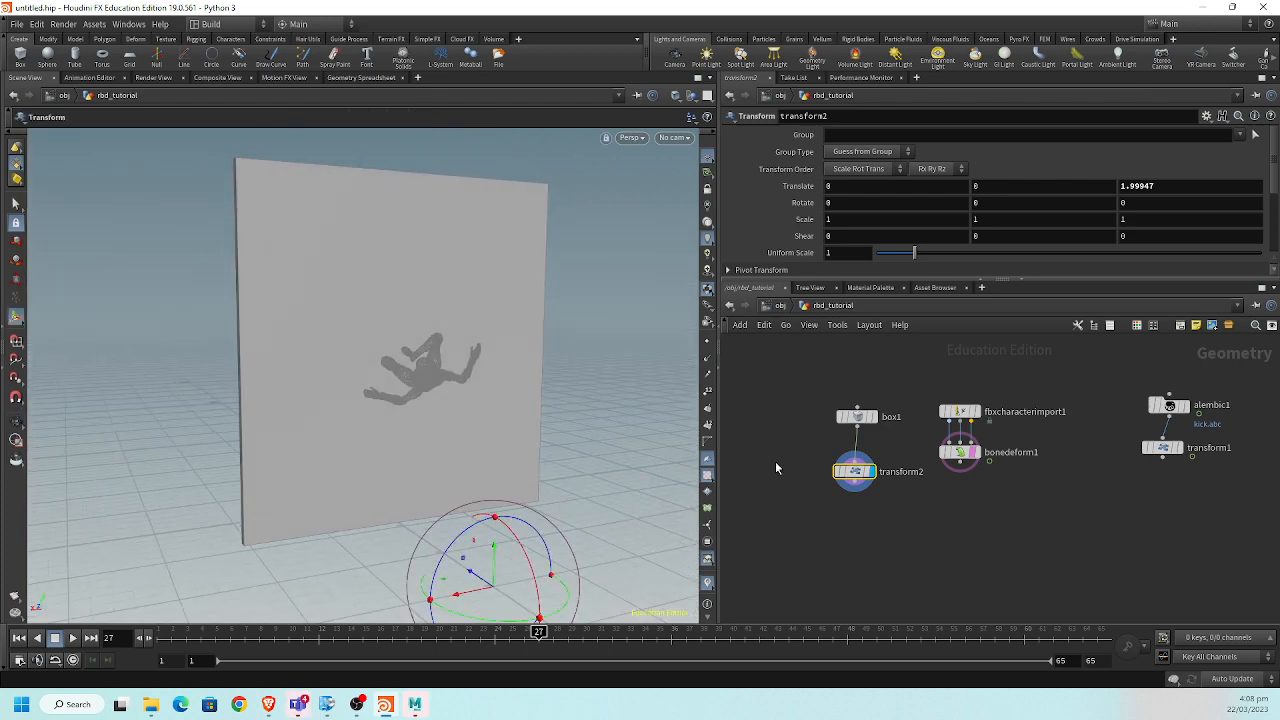
pyautogui.moveTo(921, 527); pyautogui.dragTo(859, 501, button='middle')
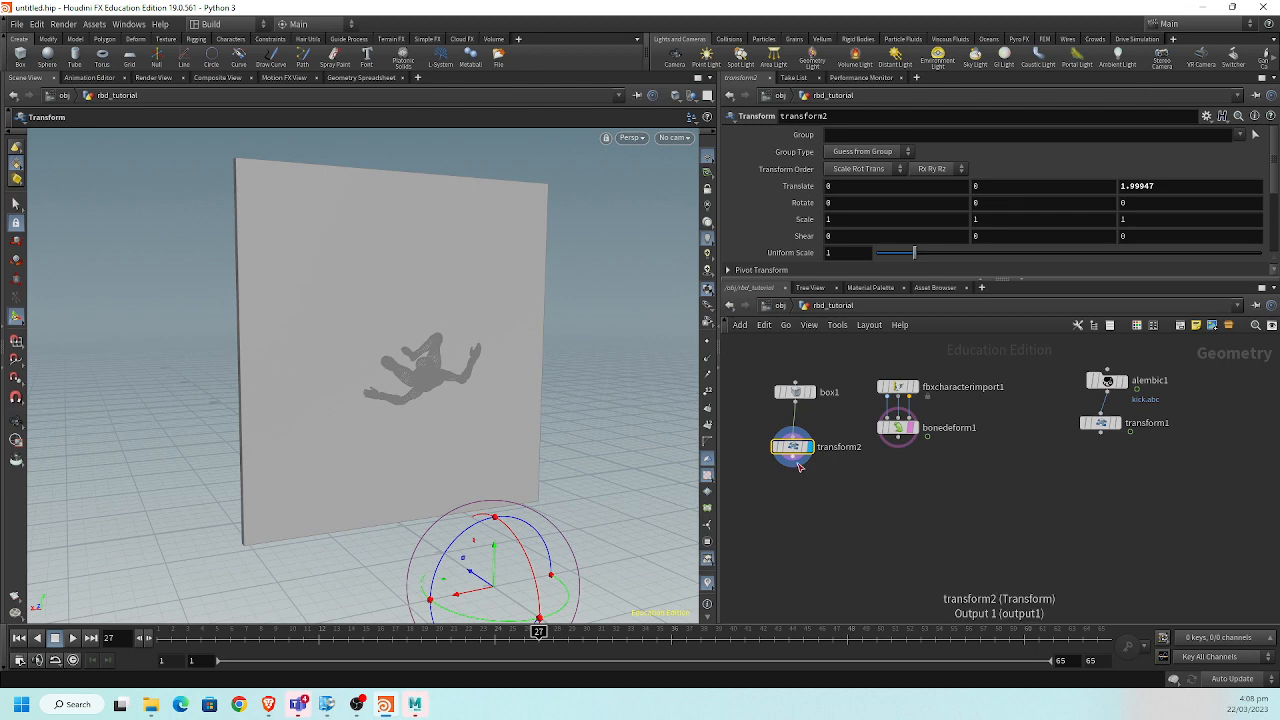
pyautogui.press('Escape')
pyautogui.moveTo(577, 365); pyautogui.dragTo(457, 349)
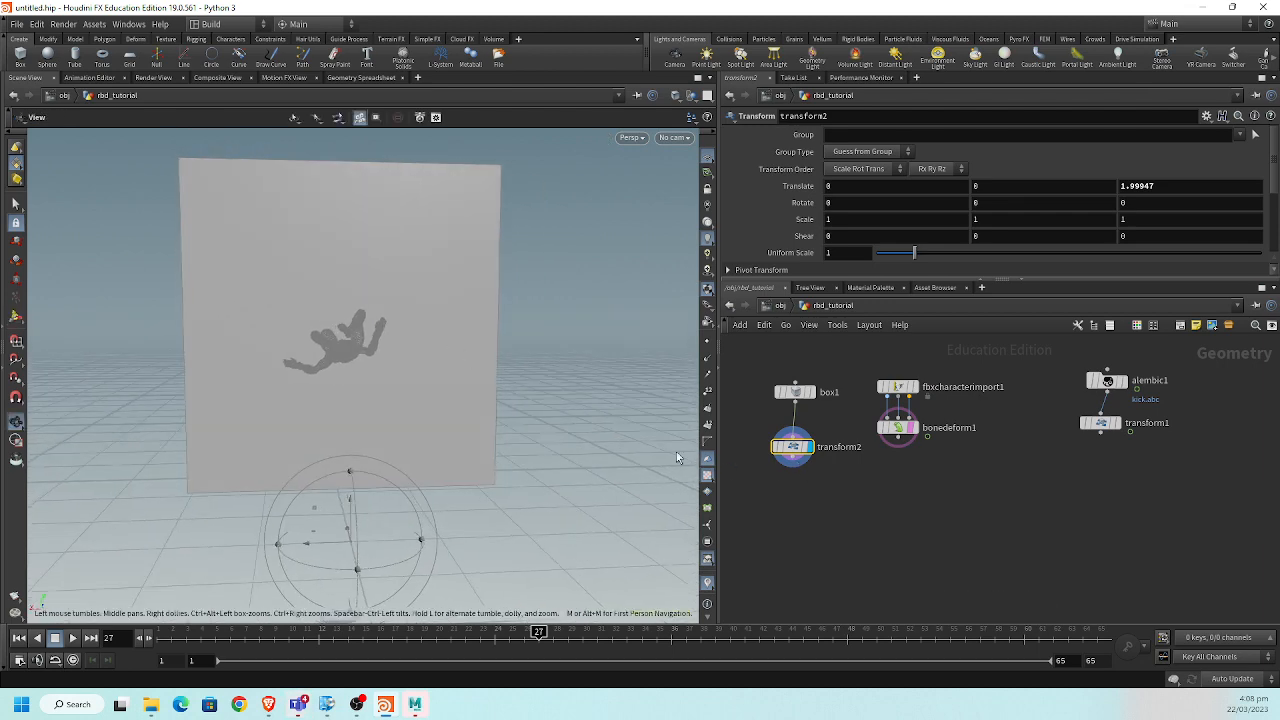
pyautogui.press('Return')
pyautogui.click(792, 463)
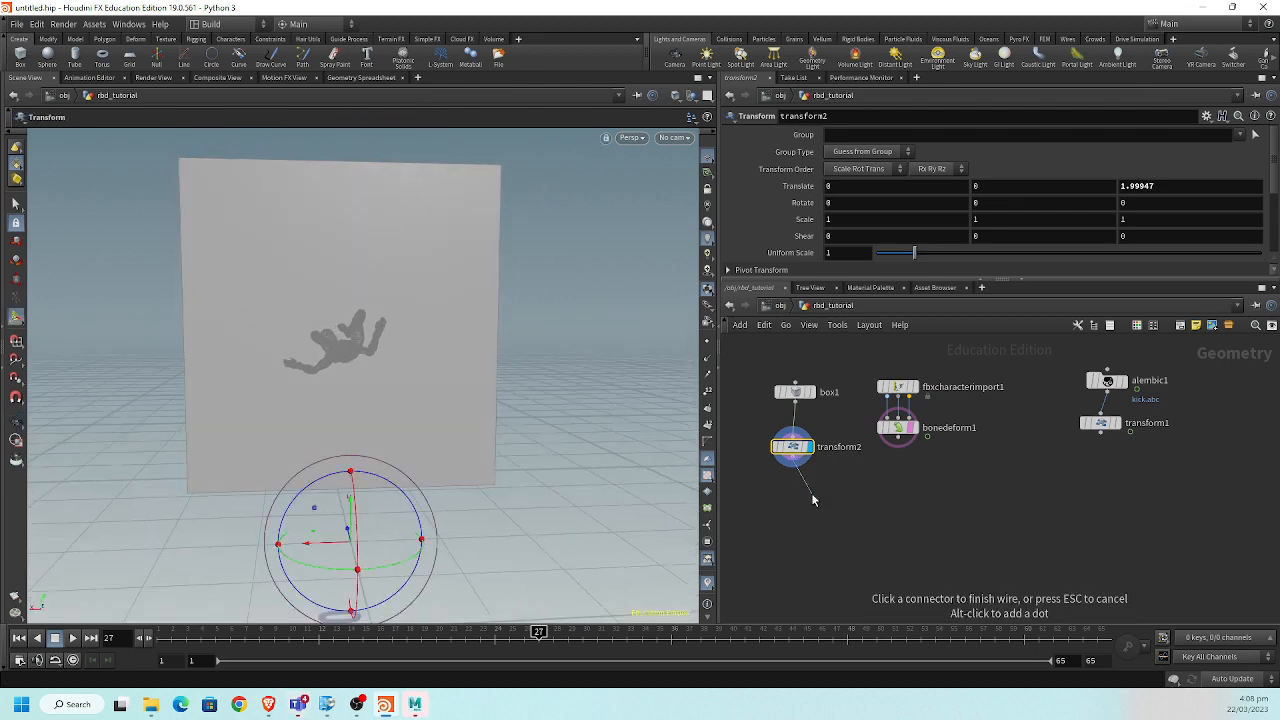
pyautogui.press('Tab')
pyautogui.write('rbd')
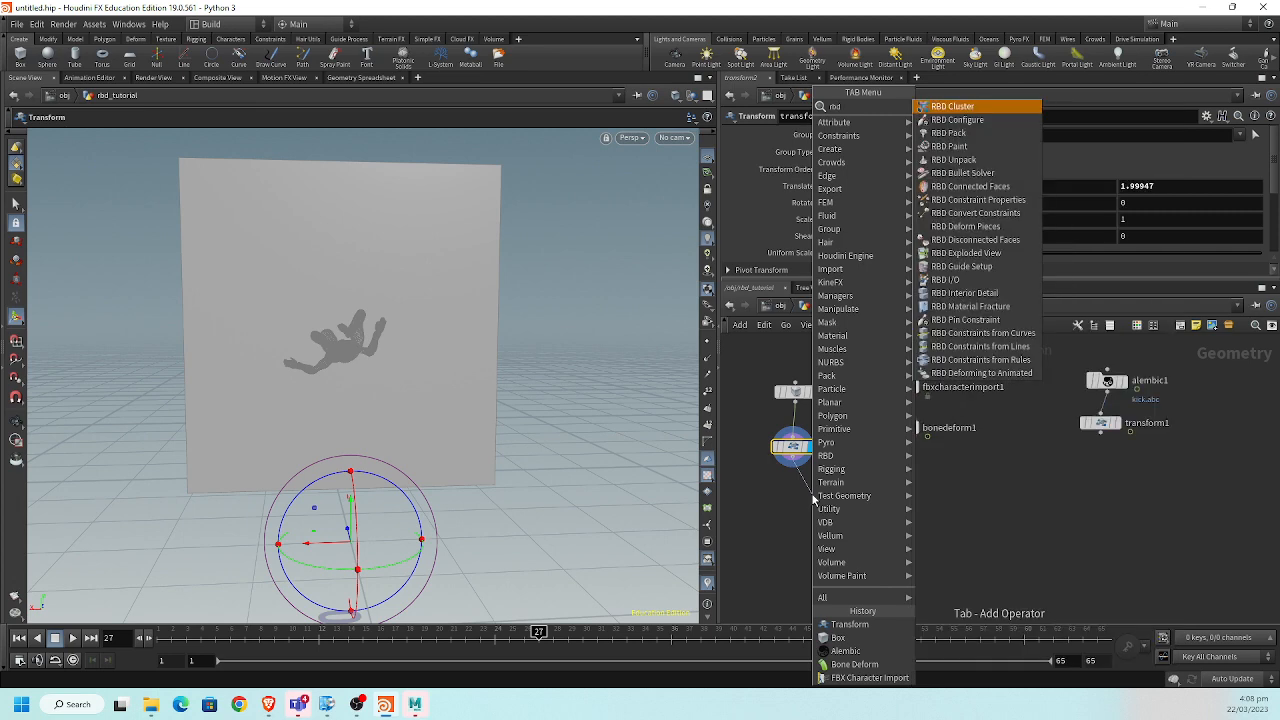
pyautogui.write(' mate')
pyautogui.press('Return')
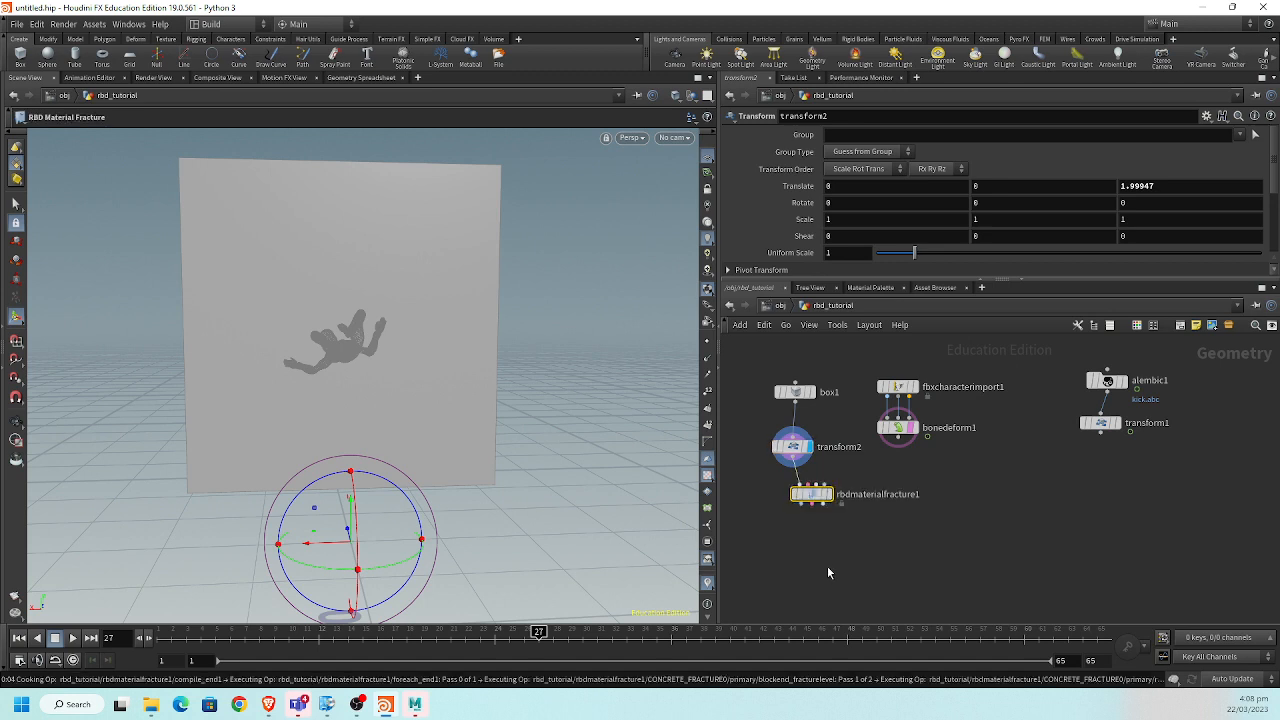
pyautogui.click(829, 494)
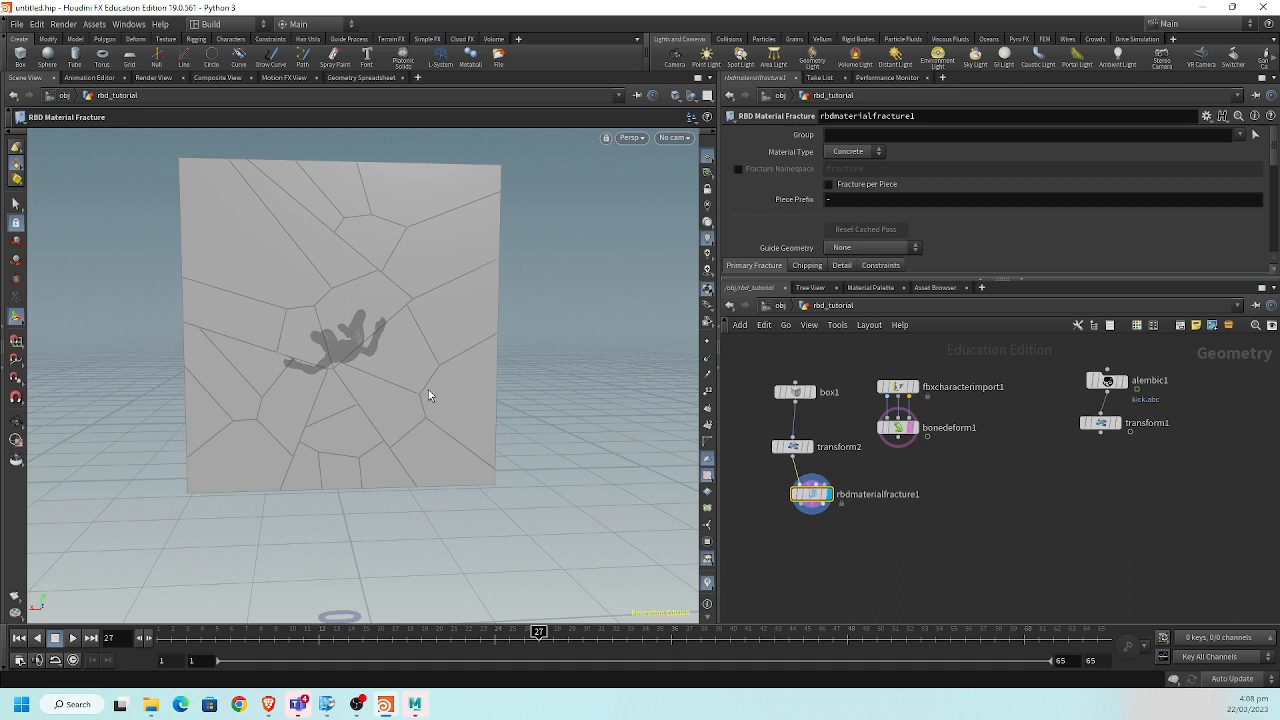
pyautogui.moveTo(428, 394); pyautogui.dragTo(445, 445)
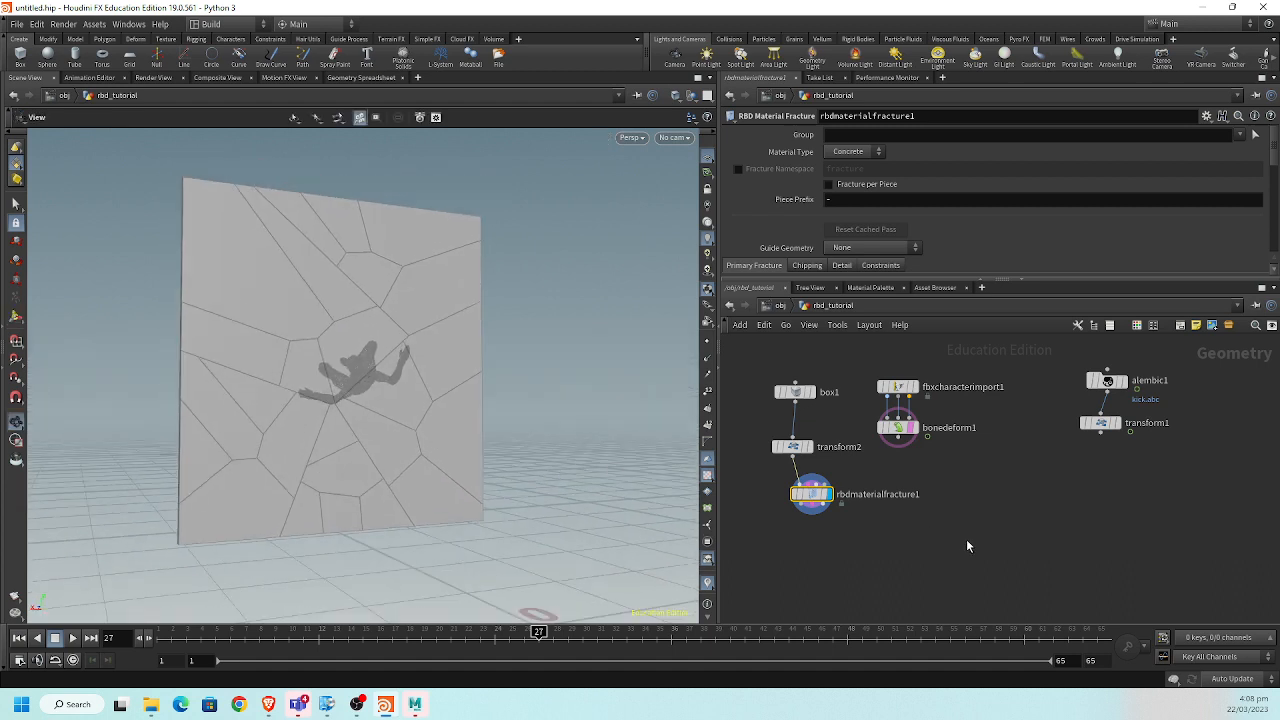
# Add an RBD Exploded View node below the RBD Material Fracture node, wired to its three outputs and displayed.
pyautogui.press('Tab')
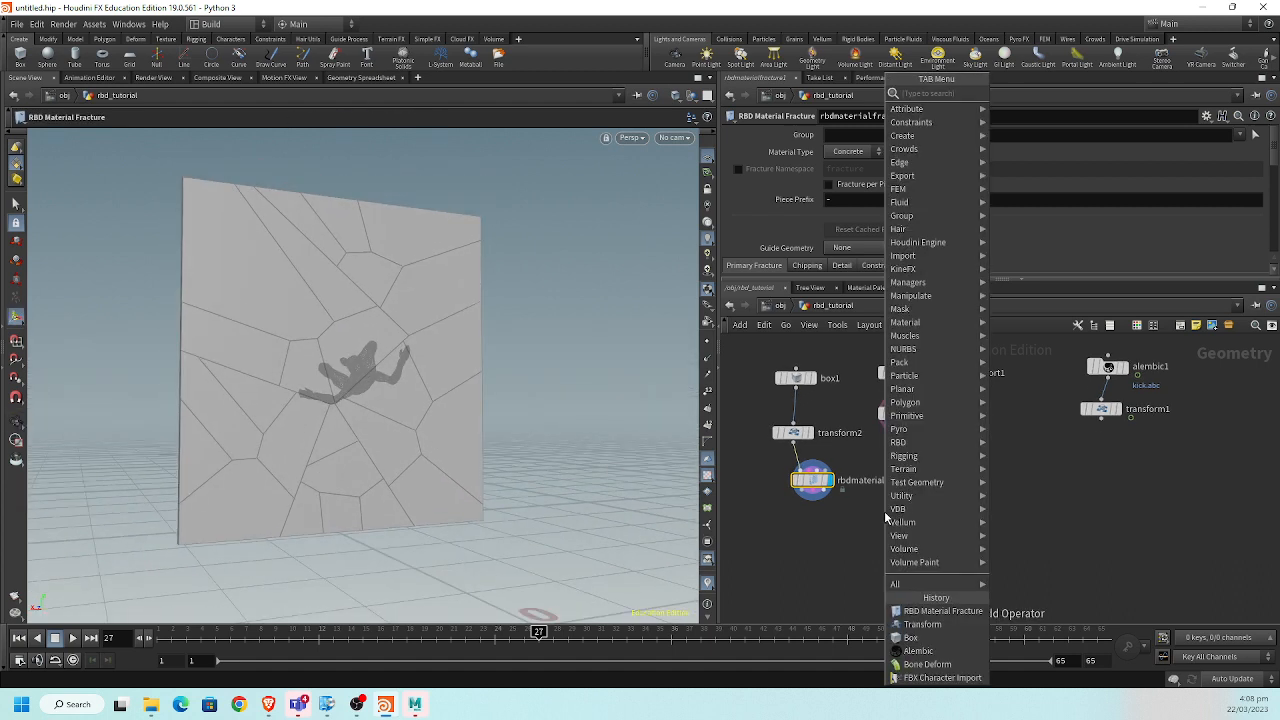
pyautogui.write('ex')
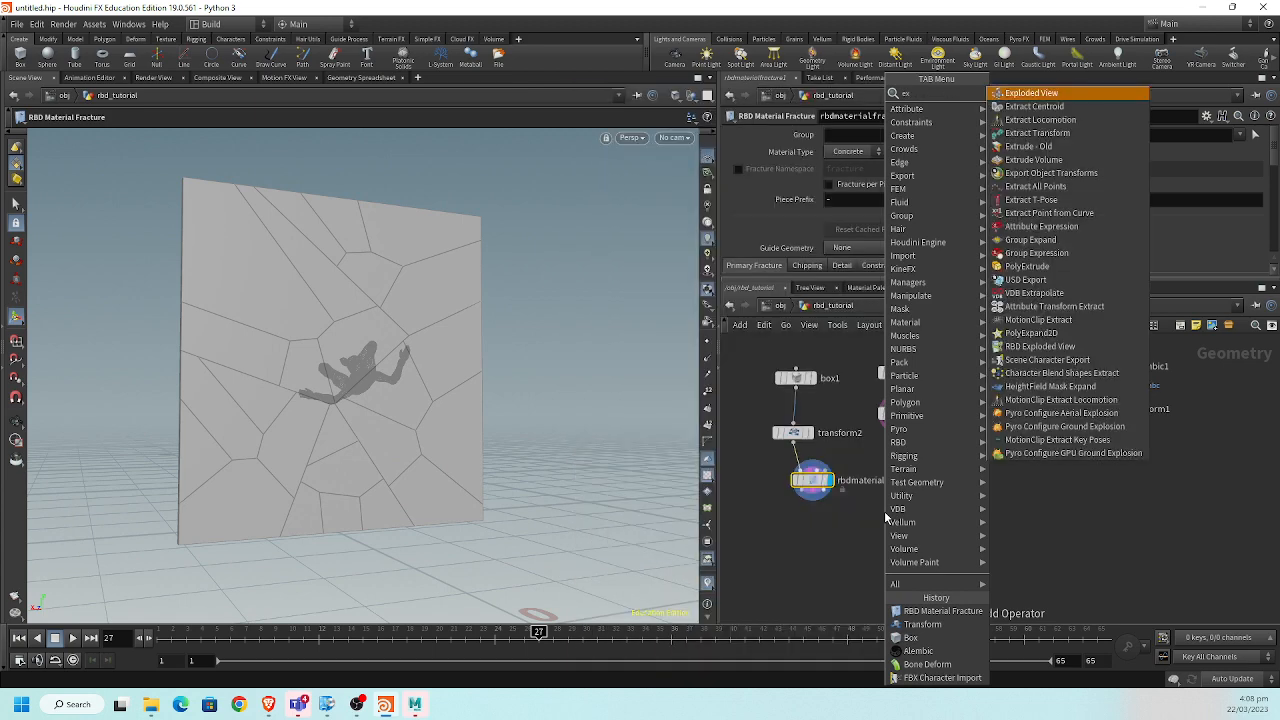
pyautogui.write('plo')
pyautogui.press('Down')
pyautogui.press('Down')
pyautogui.press('Down')
pyautogui.press('Down')
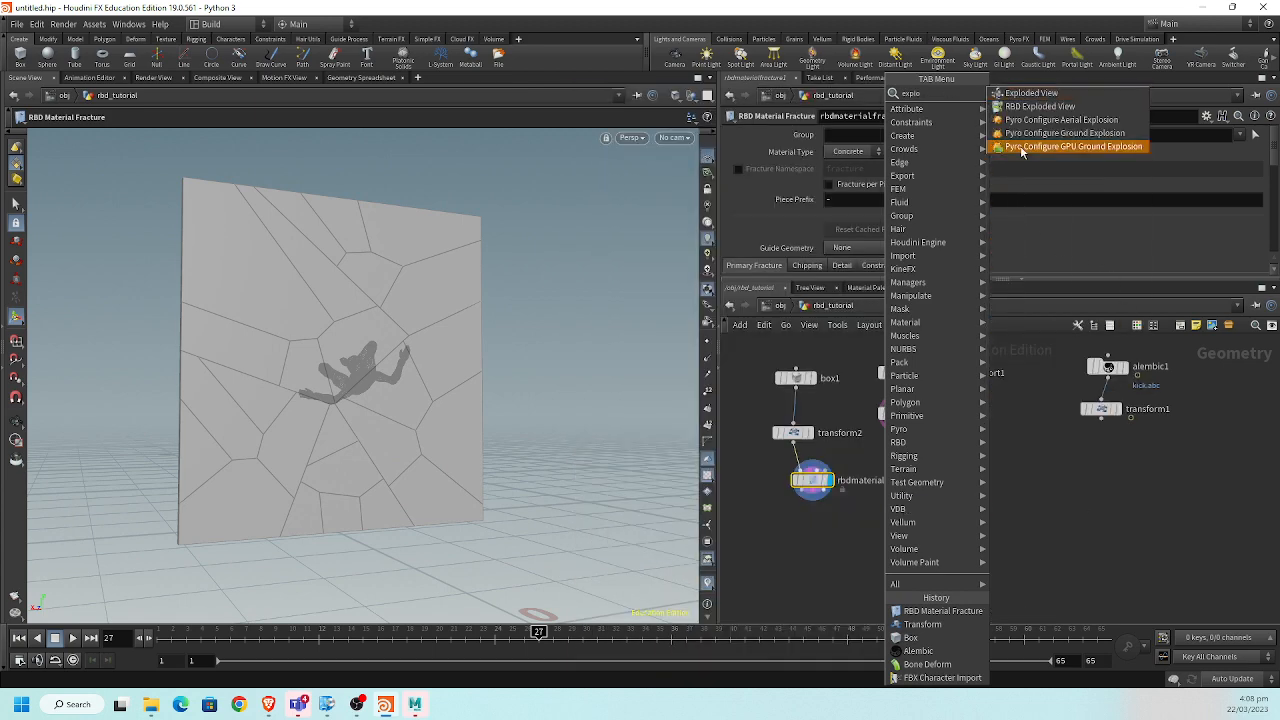
pyautogui.press('Up')
pyautogui.press('Up')
pyautogui.press('Up')
pyautogui.press('Return')
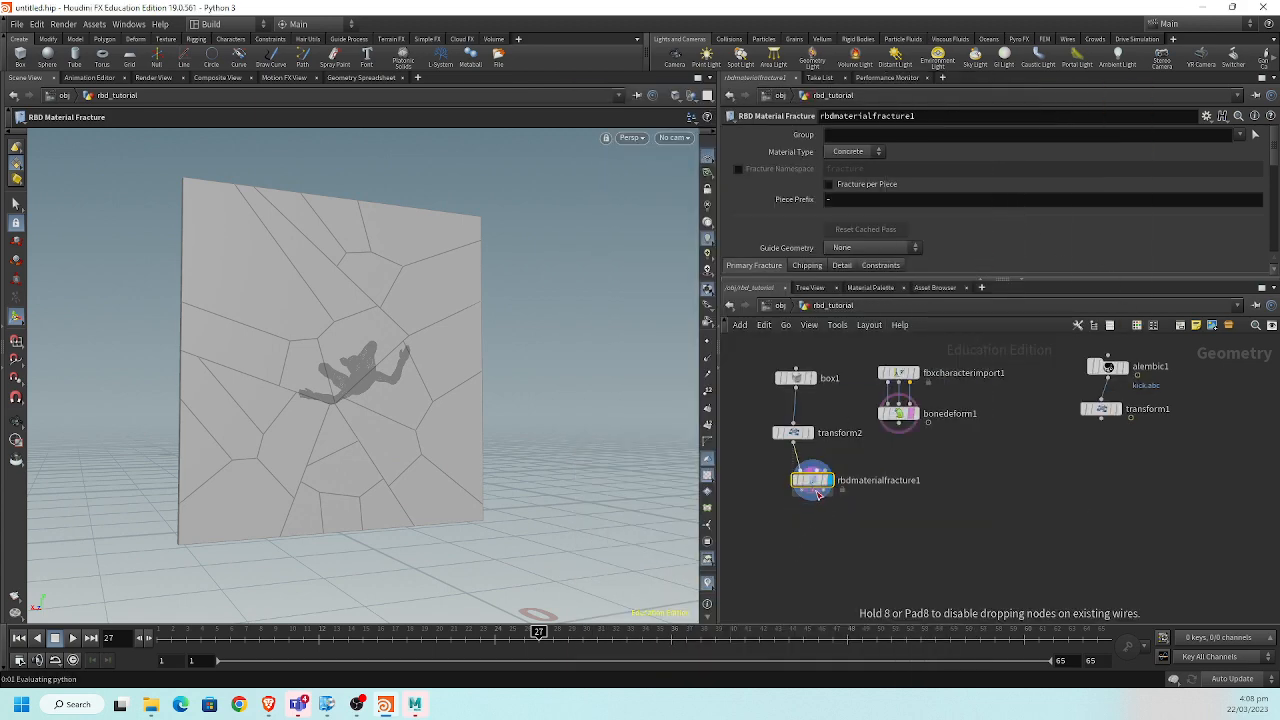
pyautogui.click(830, 530)
# Set the RBD Exploded View's Uniform Scale to 0.11 so the wall pieces sit slightly apart.
pyautogui.press('Escape')
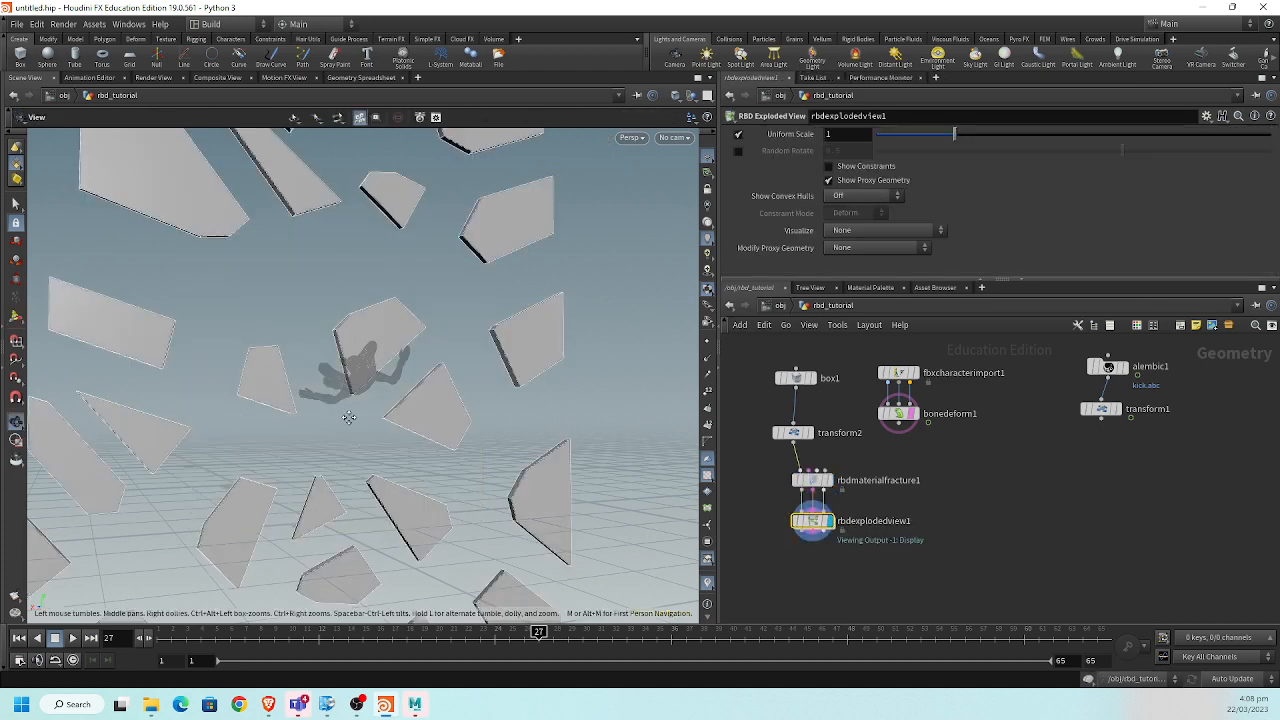
pyautogui.moveTo(290, 400)
pyautogui.mouseDown()
pyautogui.moveTo(357, 409)
pyautogui.moveTo(334, 452)
pyautogui.moveTo(300, 474)
pyautogui.mouseUp()
pyautogui.moveTo(947, 142); pyautogui.dragTo(884, 149)
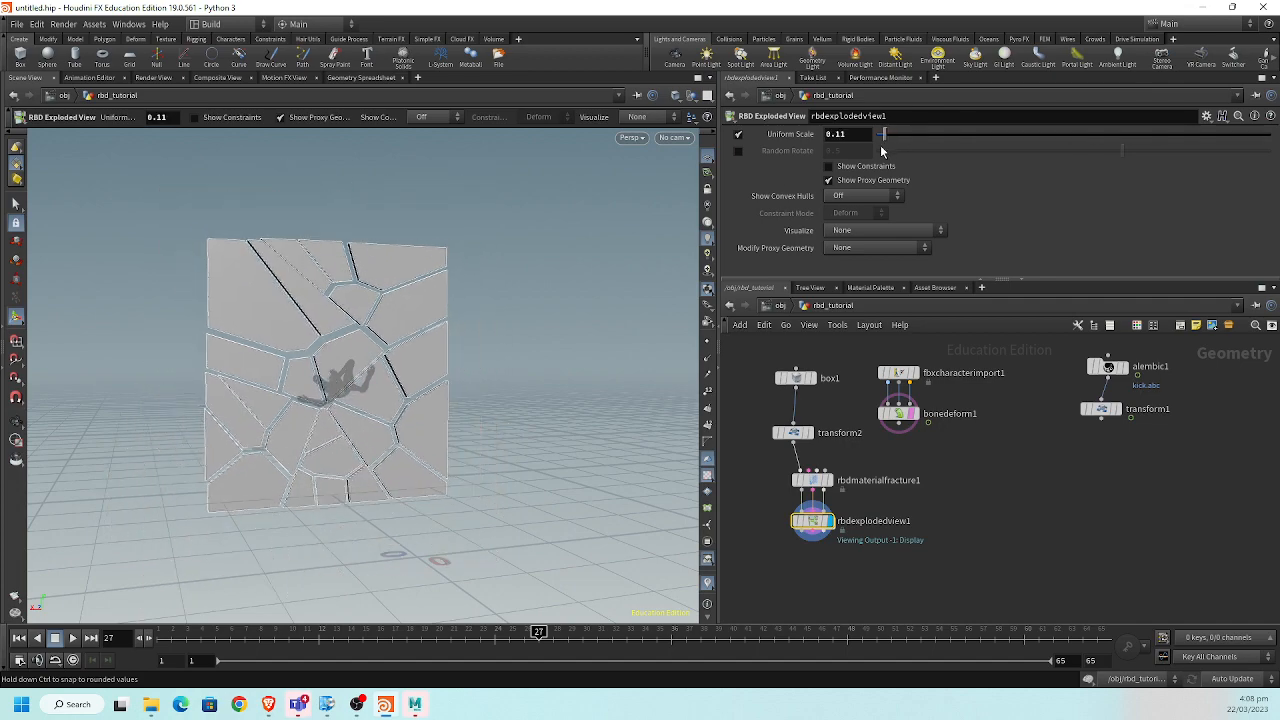
pyautogui.press('Escape')
pyautogui.moveTo(337, 532); pyautogui.dragTo(311, 380)
pyautogui.press('Return')
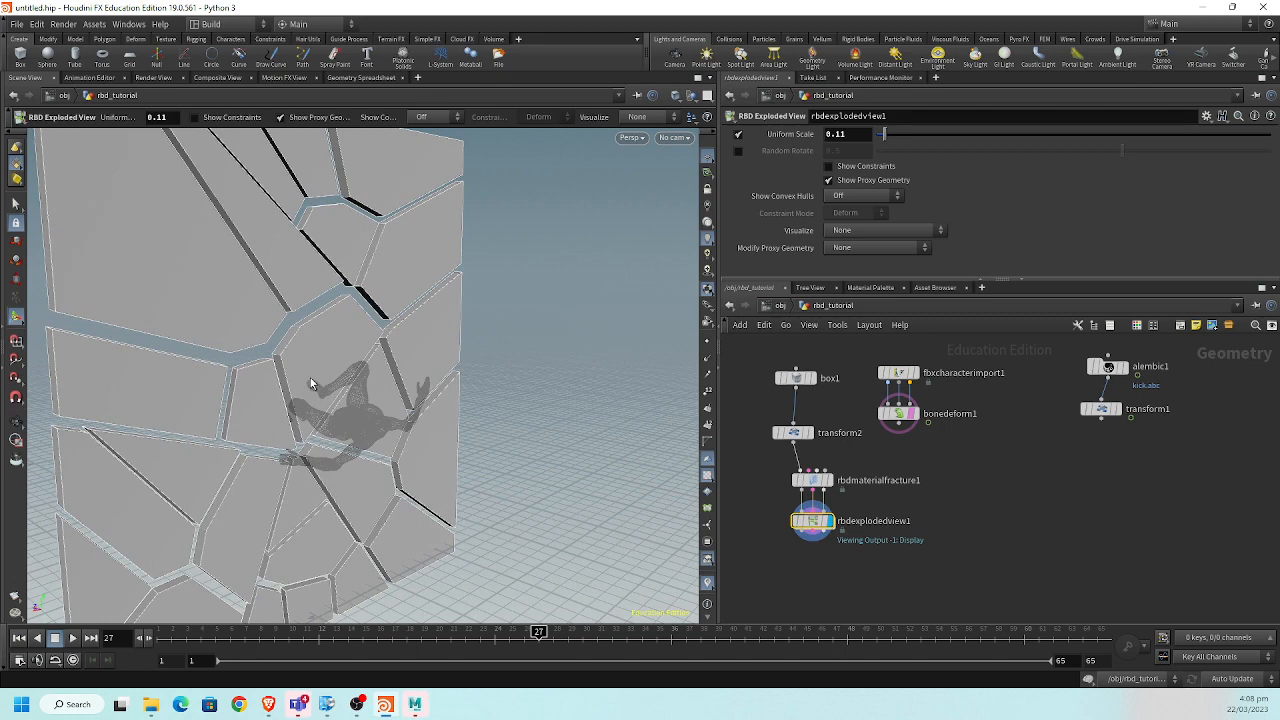
pyautogui.keyDown('alt'); pyautogui.moveTo(303, 371); pyautogui.dragTo(310, 335, button='middle'); pyautogui.keyUp('alt')
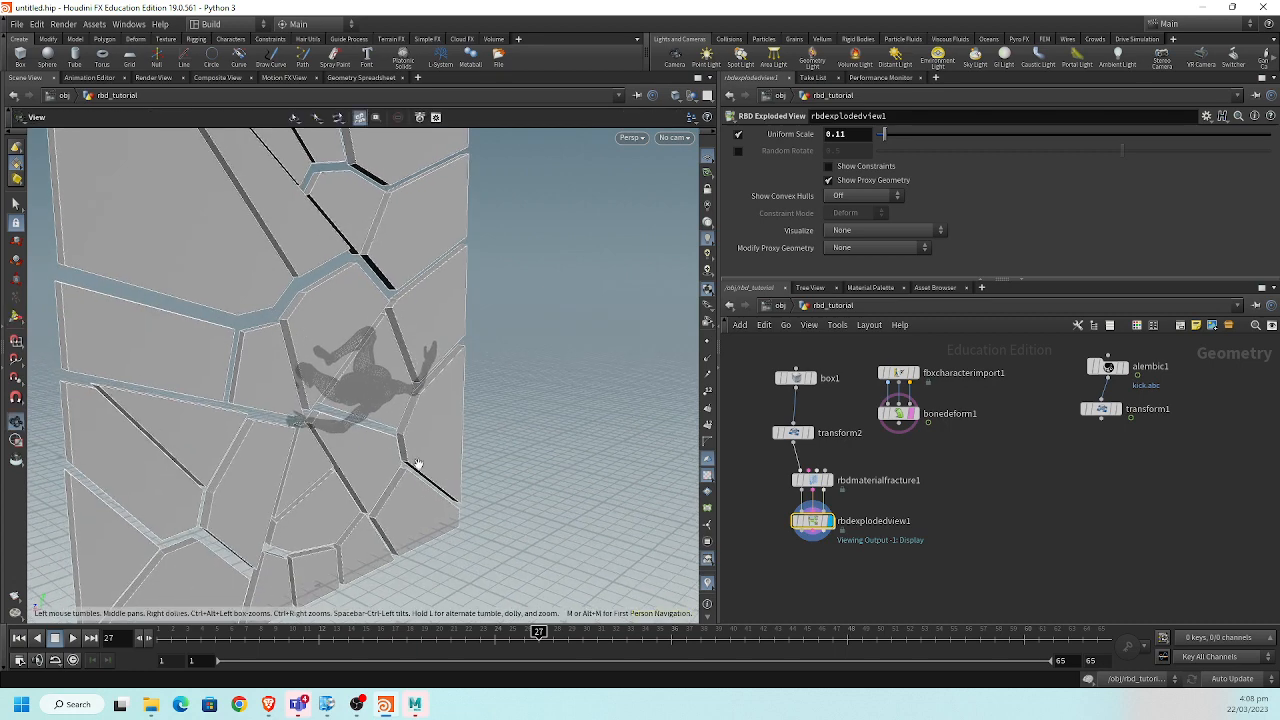
# Show the RBD Material Fracture node's primary fracture settings and enlarge the parameter area down to the Cell Points section.
pyautogui.click(820, 481)
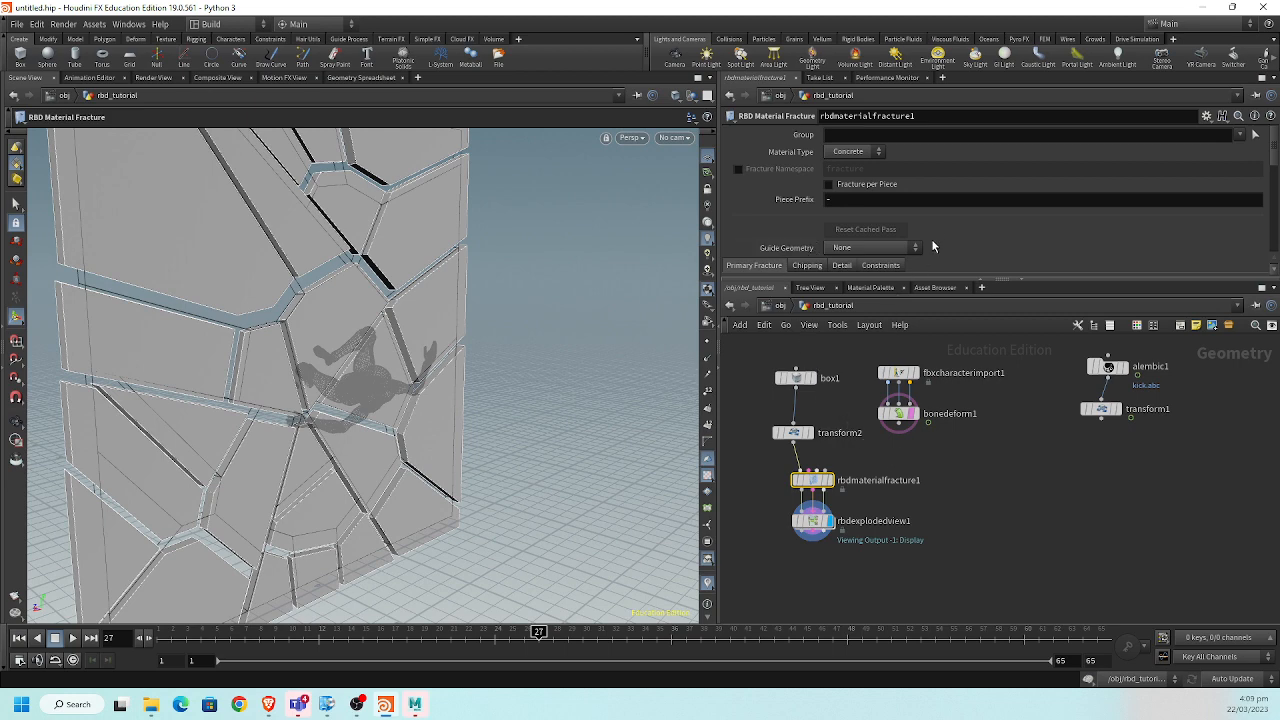
pyautogui.scroll(-1, 937, 235)
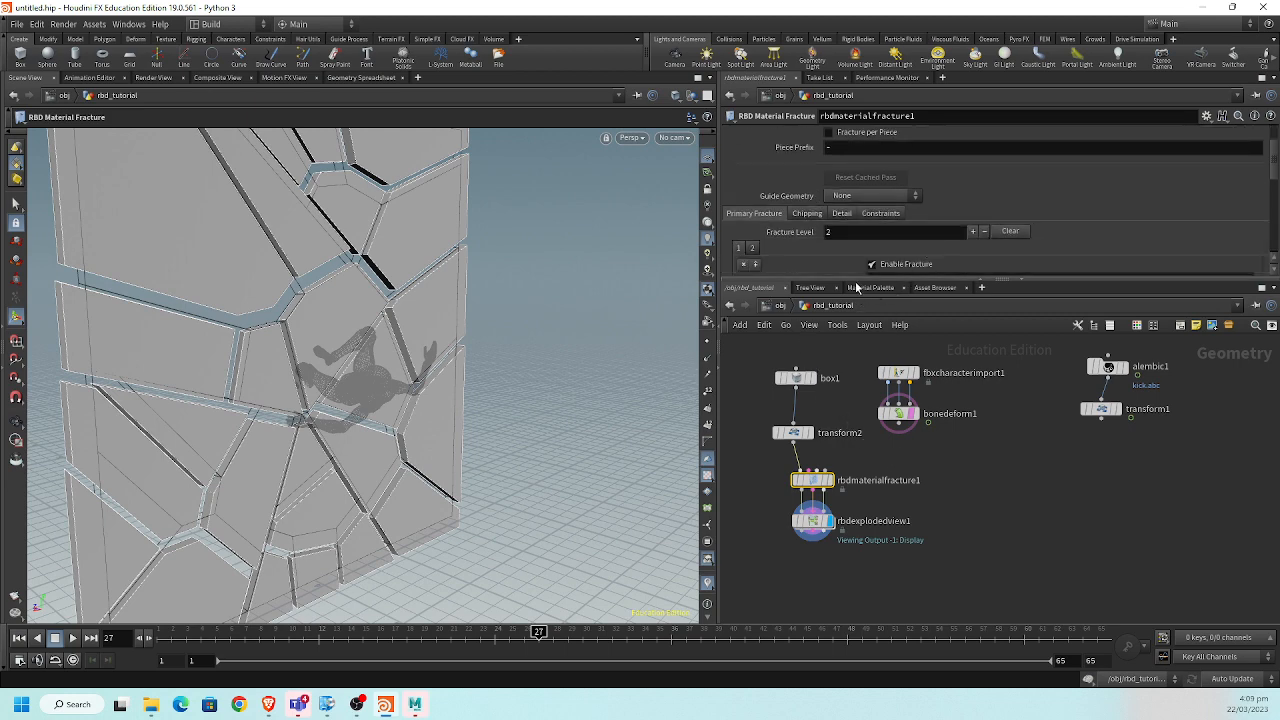
pyautogui.moveTo(857, 280); pyautogui.dragTo(854, 429)
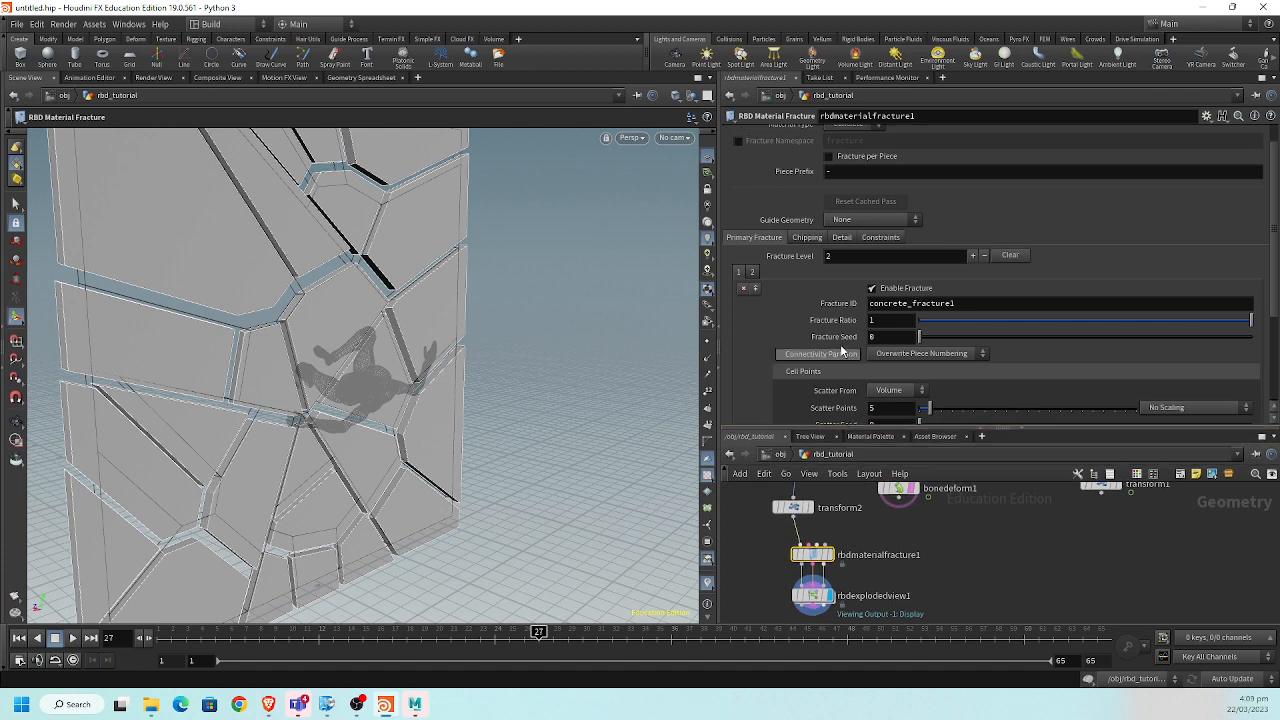
pyautogui.scroll(-1, 842, 351)
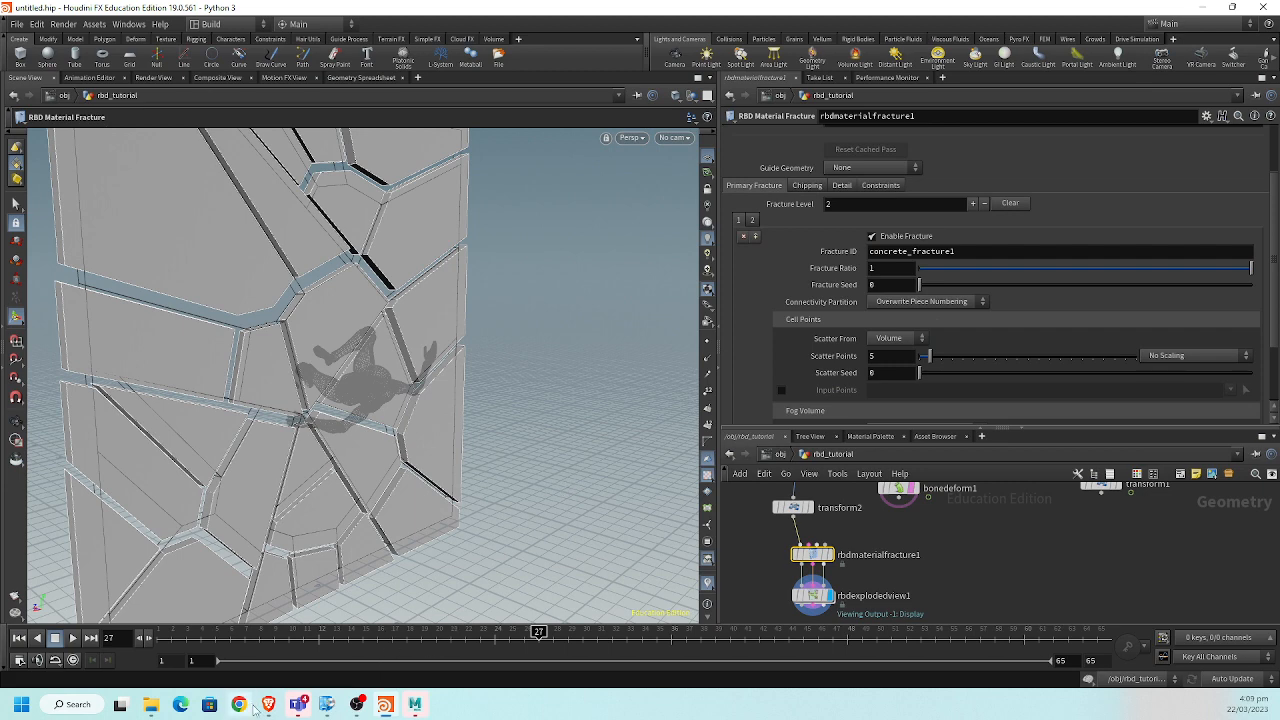
# Switch to the Brave browser to view Google results for "voronoi", enlarge the coloured Wikipedia diagram, and return to Houdini.
pyautogui.moveTo(267, 706)
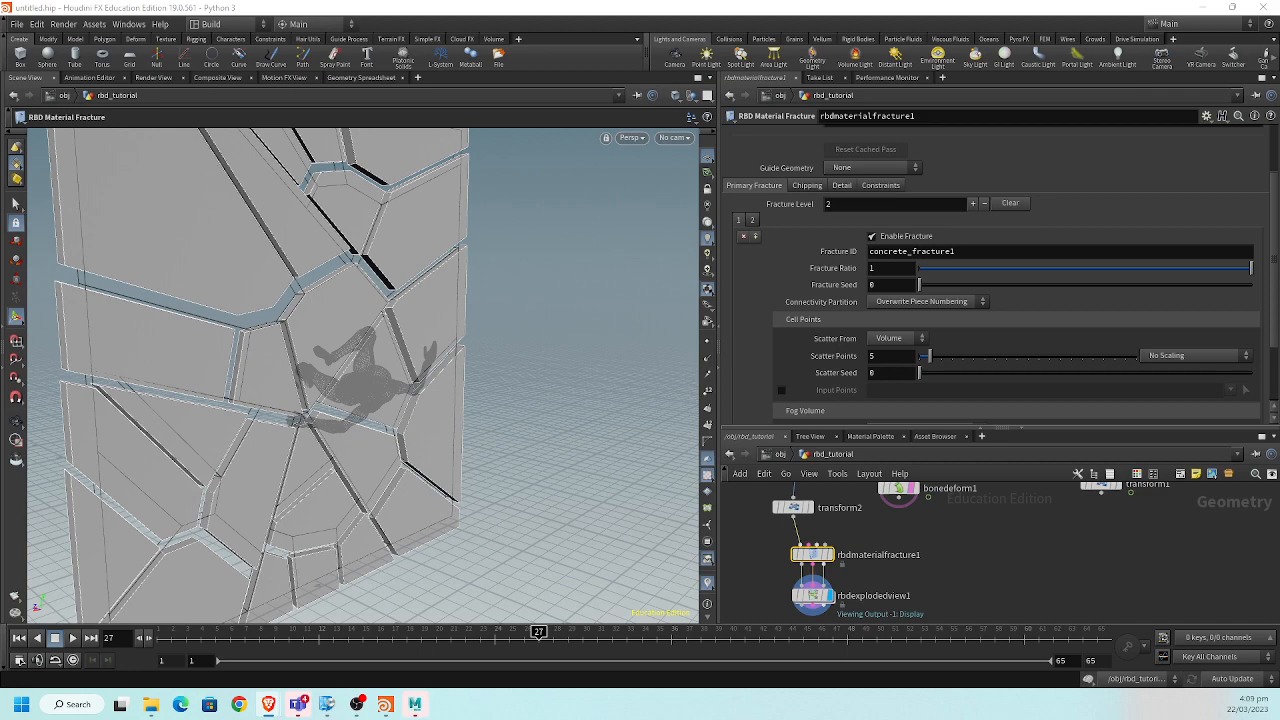
pyautogui.moveTo(0, 176); pyautogui.dragTo(540, 229)
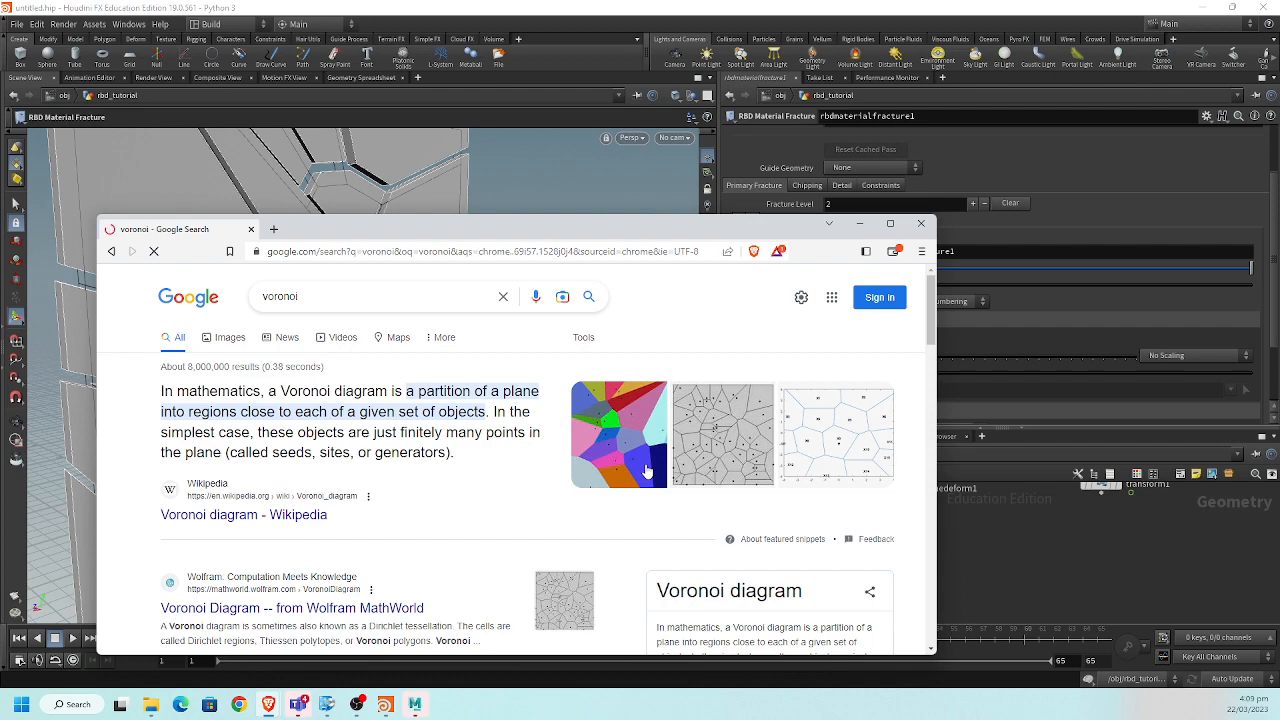
pyautogui.click(890, 223)
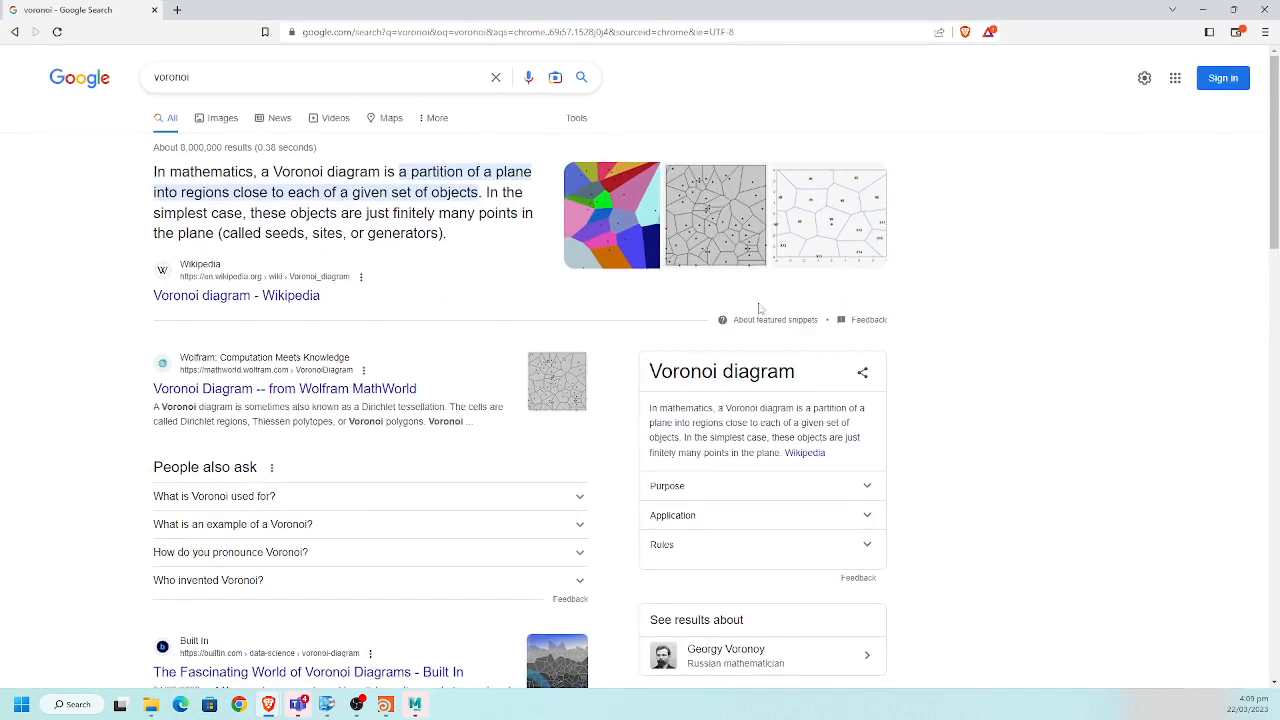
pyautogui.click(637, 222)
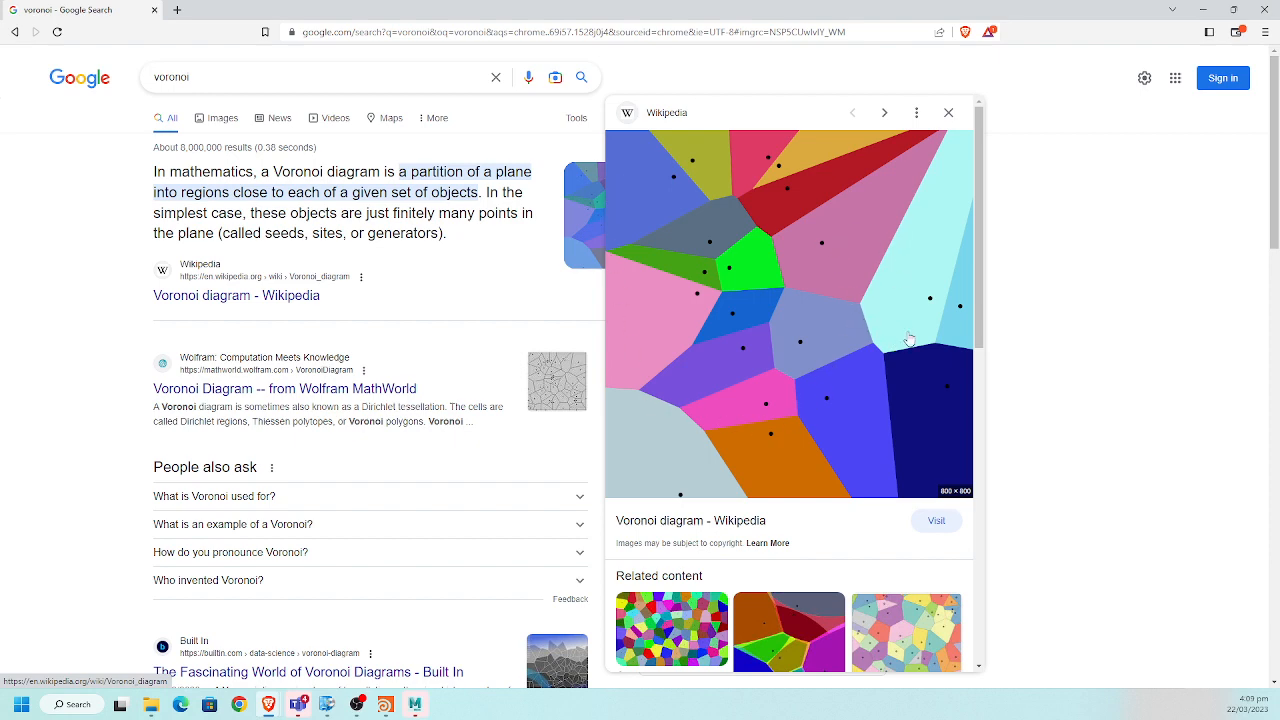
pyautogui.hotkey('alt', 'Tab')
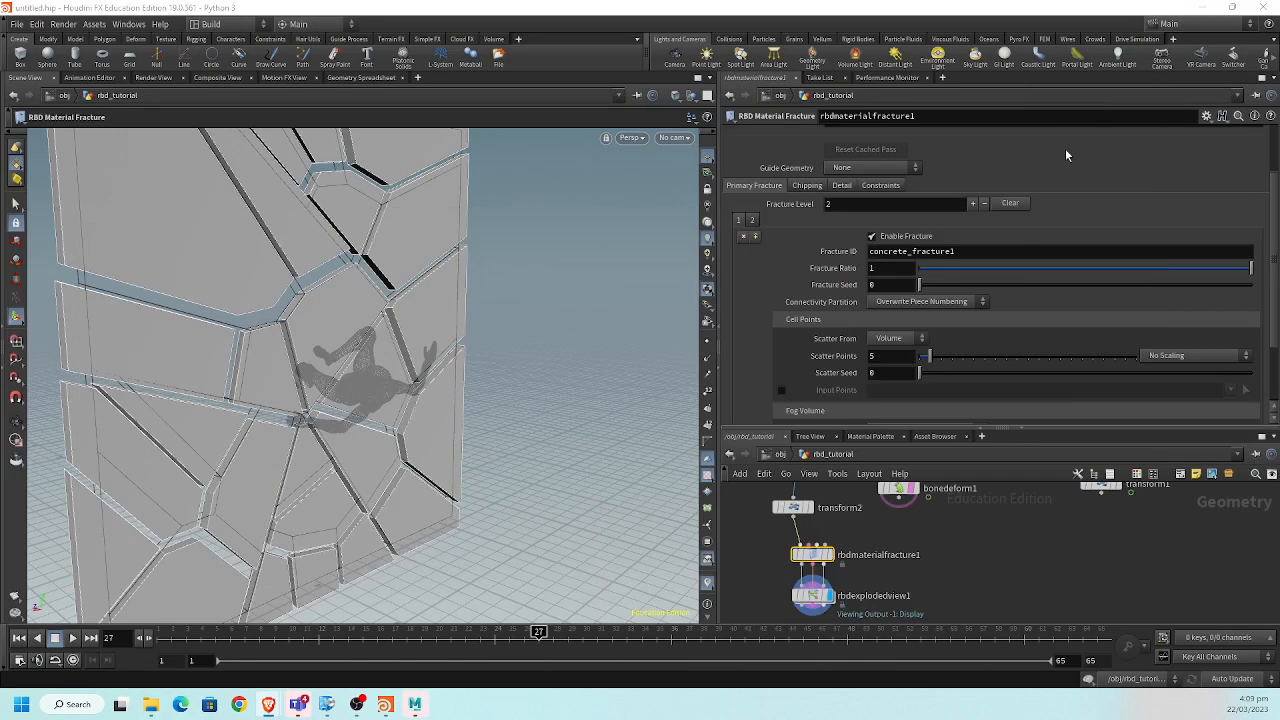
# Reduce the wall's primary fracture to a Fracture Level of 1.
pyautogui.keyDown('alt'); pyautogui.moveTo(545, 388); pyautogui.dragTo(525, 360); pyautogui.keyUp('alt')
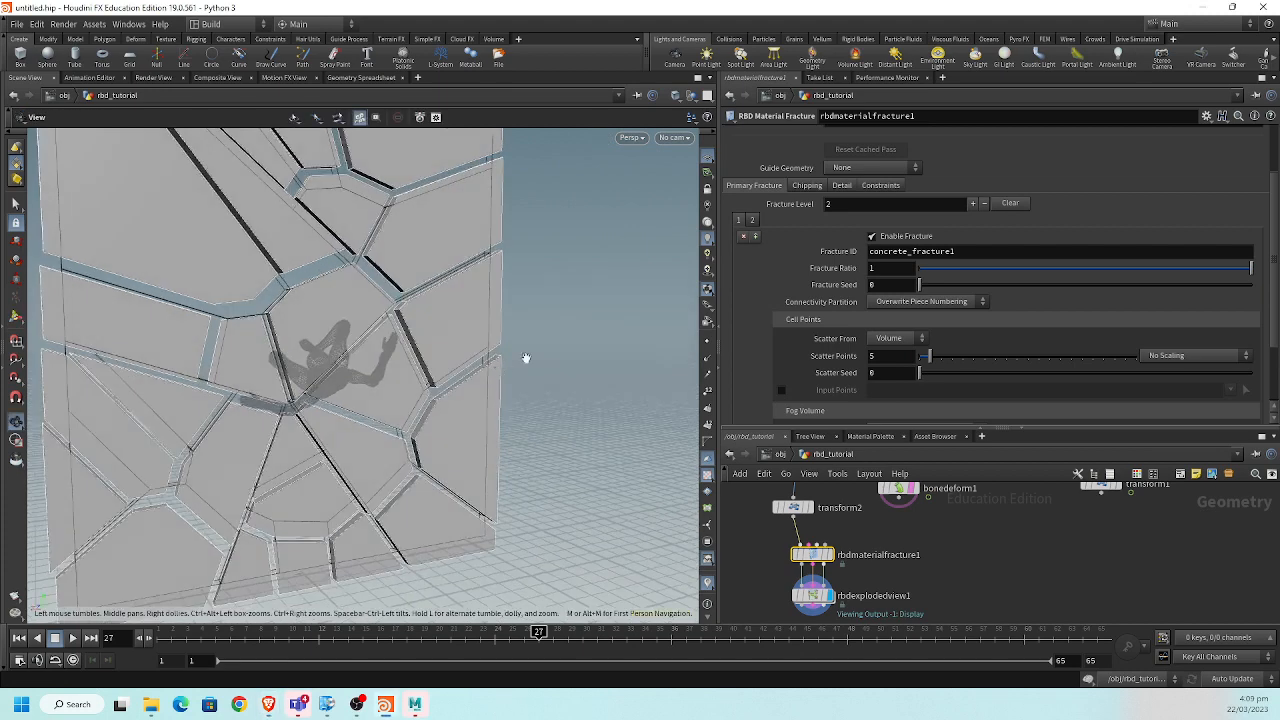
pyautogui.click(744, 237)
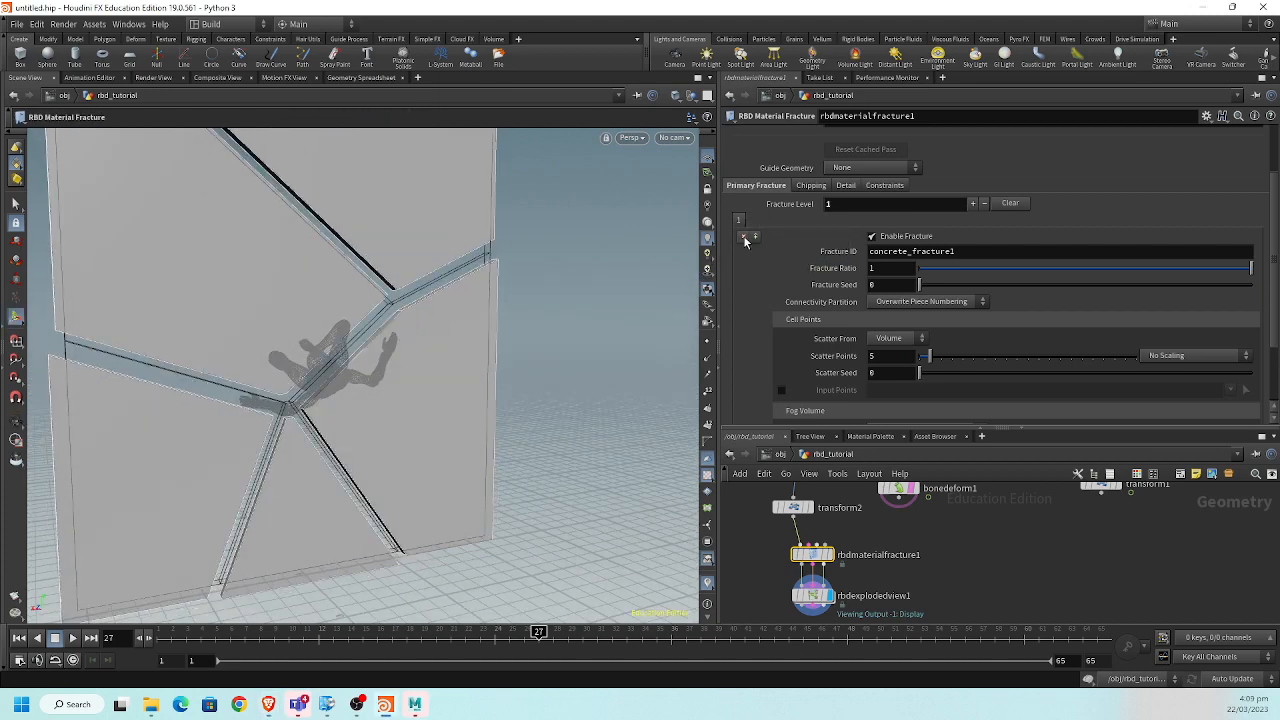
pyautogui.keyDown('alt'); pyautogui.moveTo(516, 344); pyautogui.dragTo(468, 391); pyautogui.keyUp('alt')
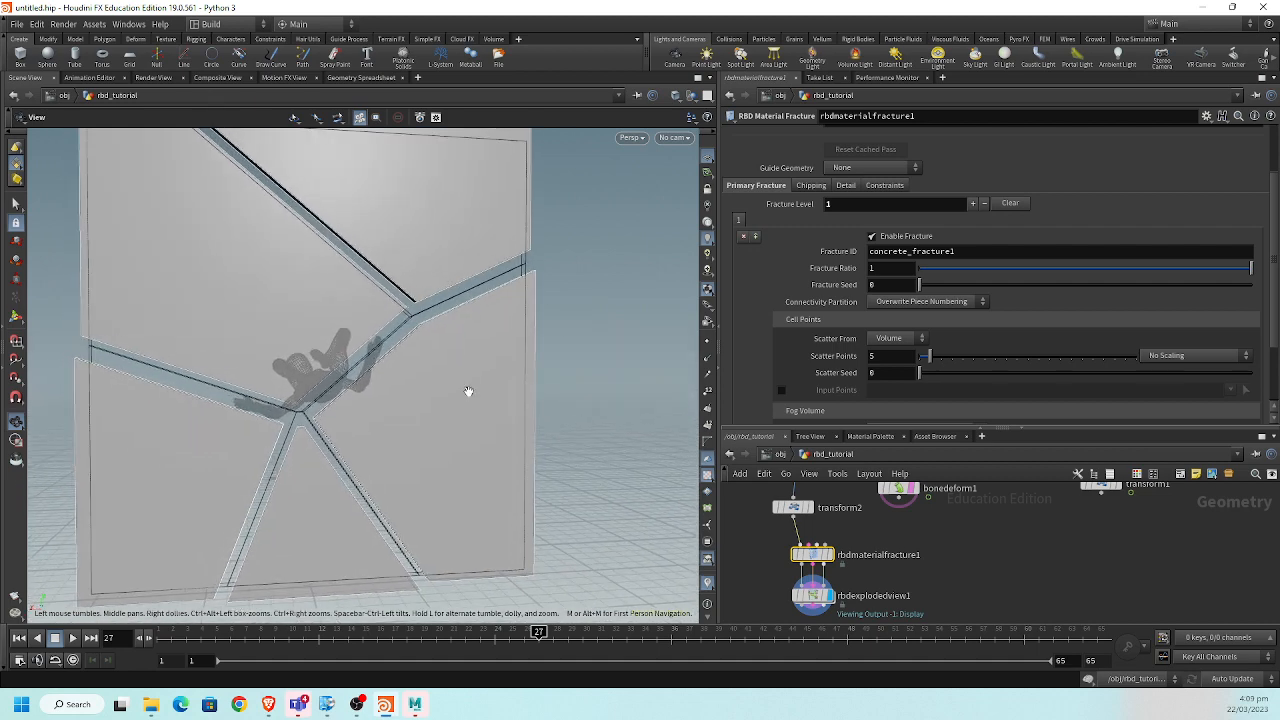
# Try Fracture Levels 2 and 3 on the wall and return it to level 1.
pyautogui.click(756, 237)
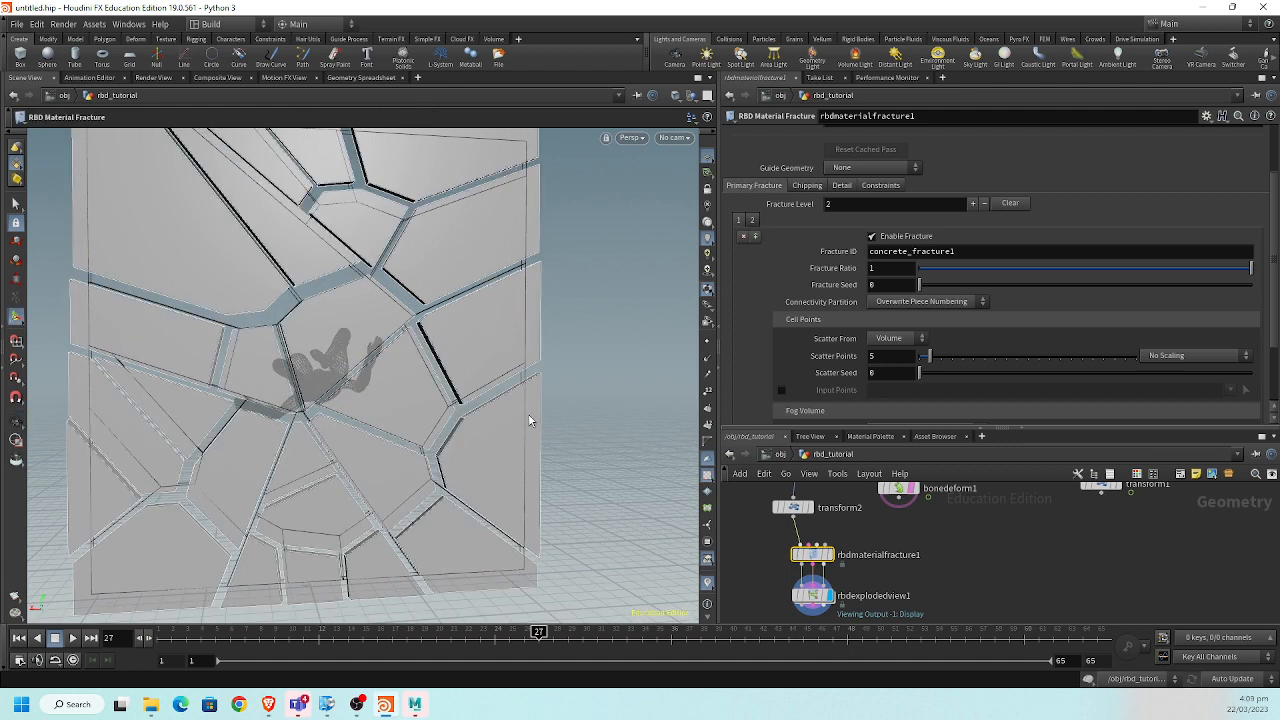
pyautogui.click(756, 236)
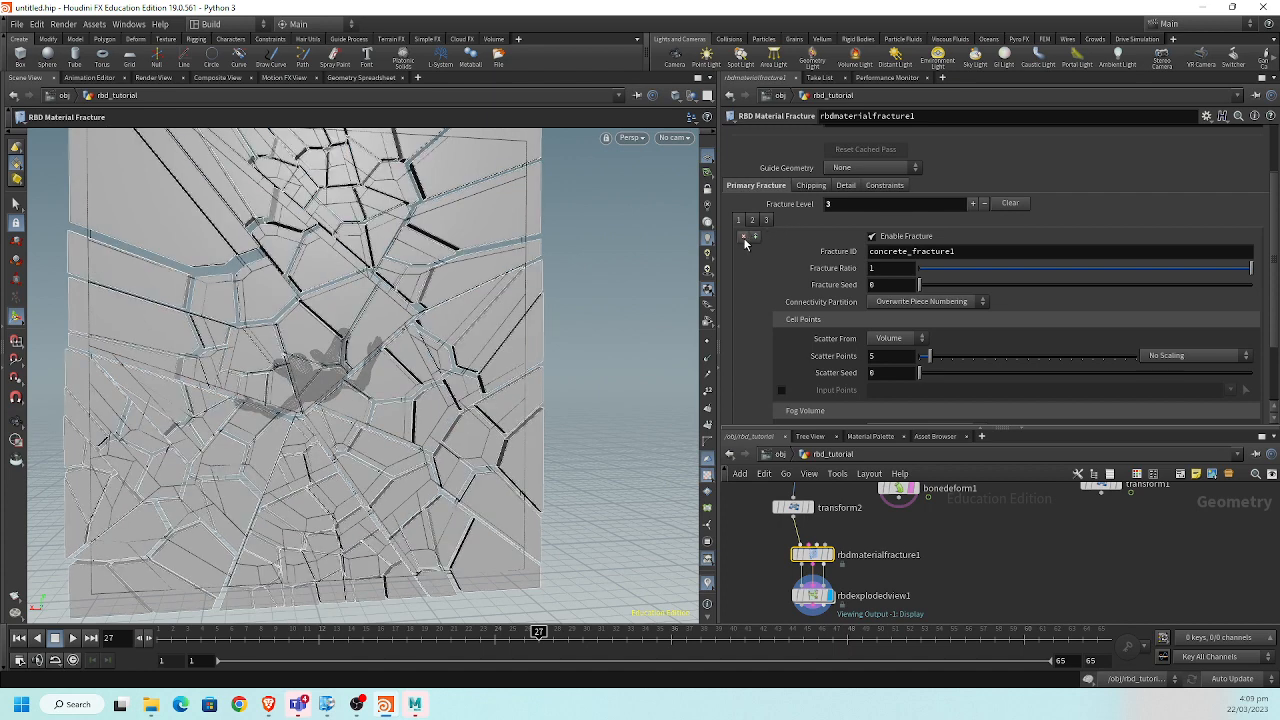
pyautogui.click(743, 237)
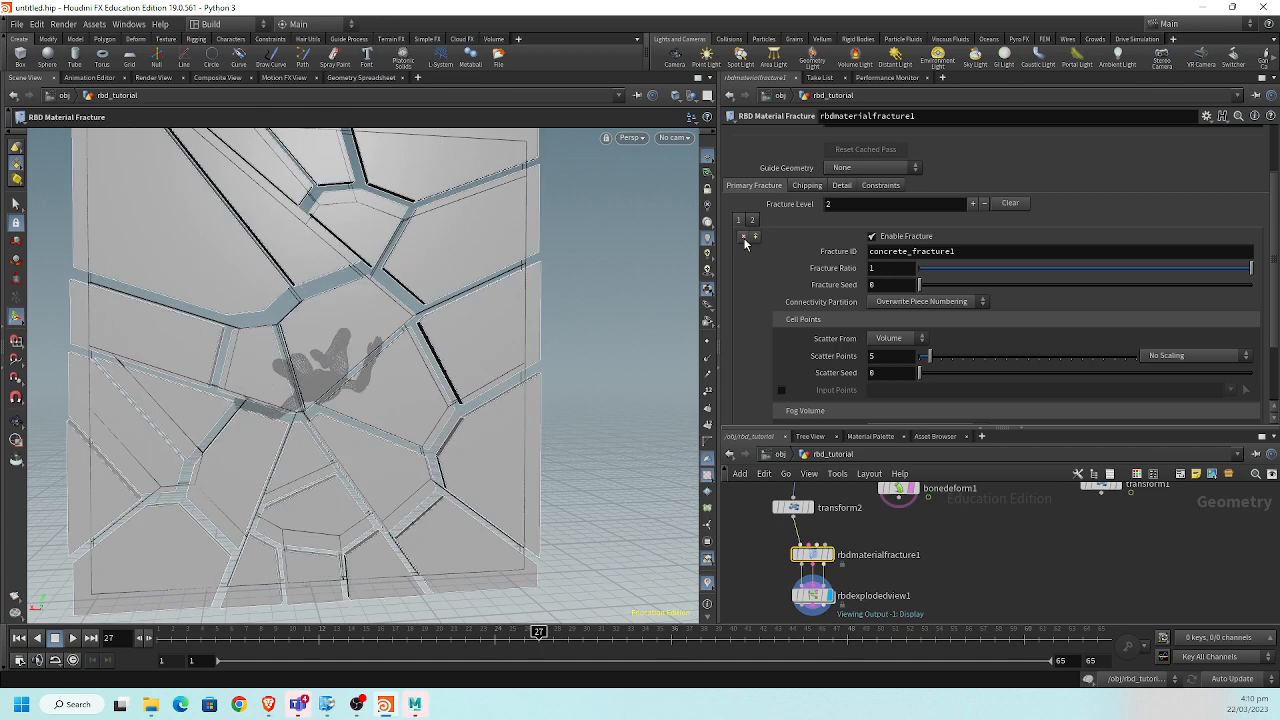
pyautogui.click(743, 237)
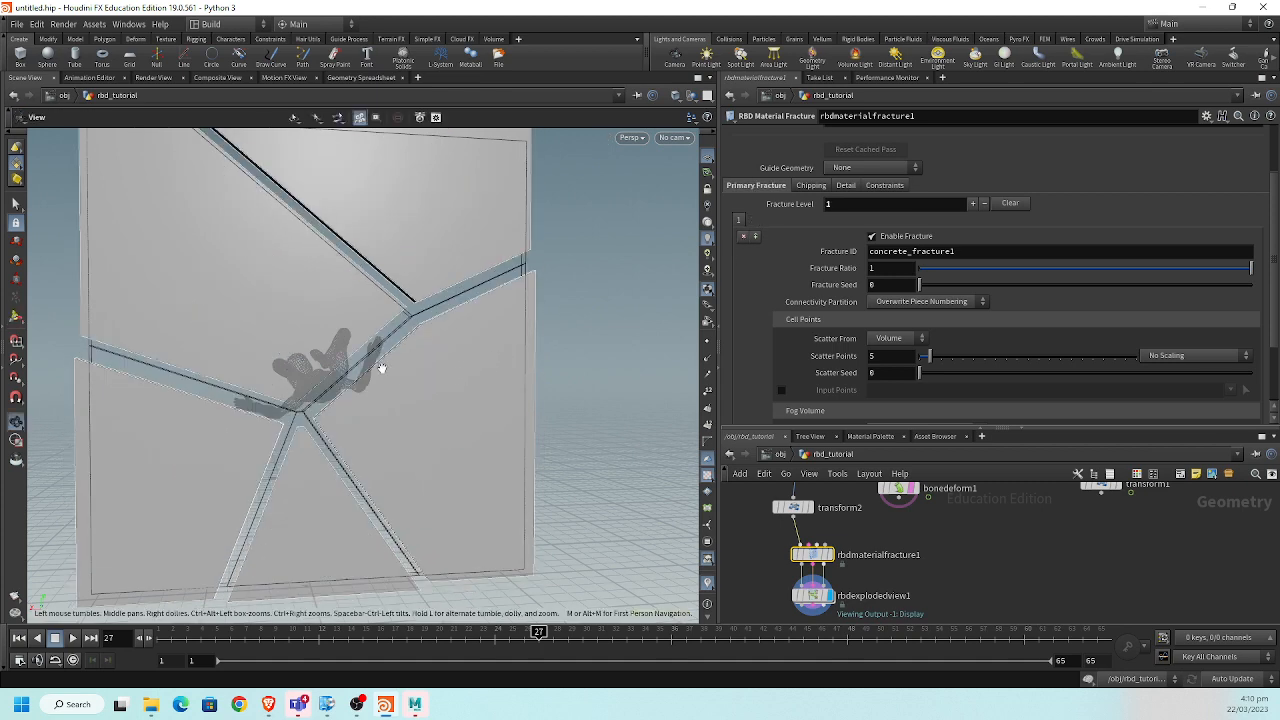
# Set Scatter Points to 17 in the fracture's Cell Points section to break the wall into more pieces.
pyautogui.keyDown('alt'); pyautogui.moveTo(380, 366); pyautogui.dragTo(386, 346, button='middle'); pyautogui.keyUp('alt')
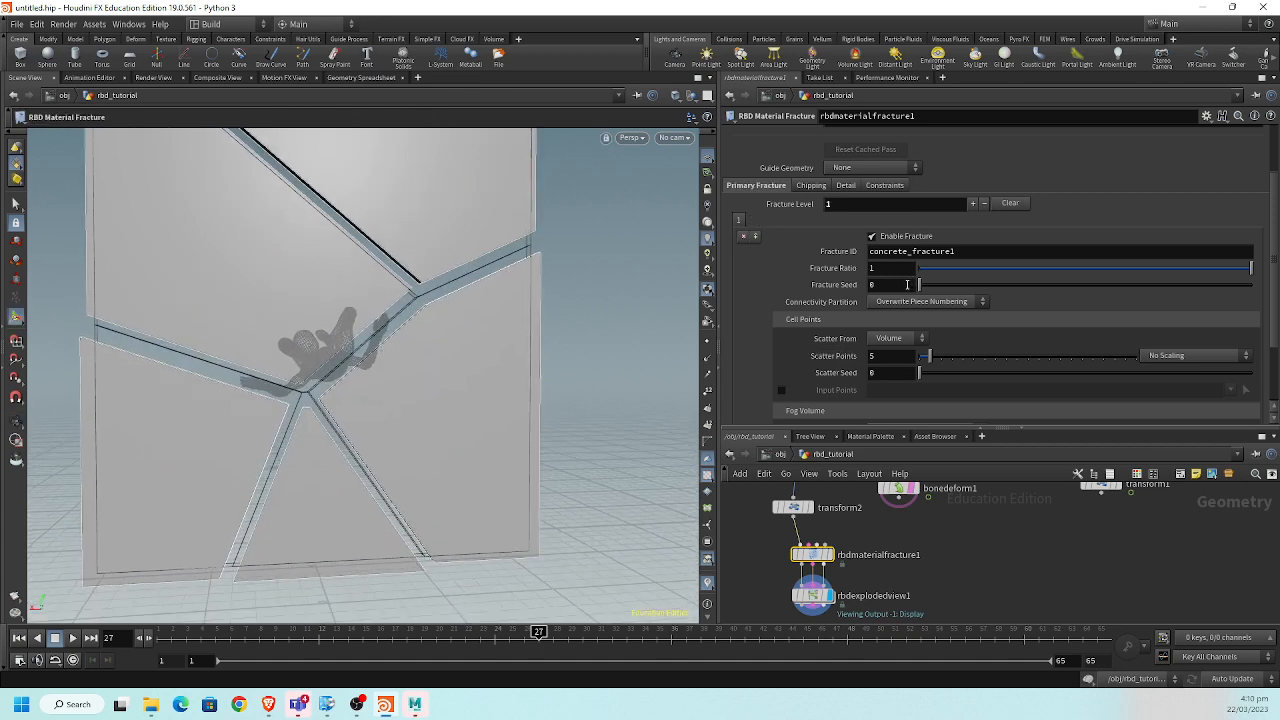
pyautogui.moveTo(925, 357); pyautogui.dragTo(955, 373)
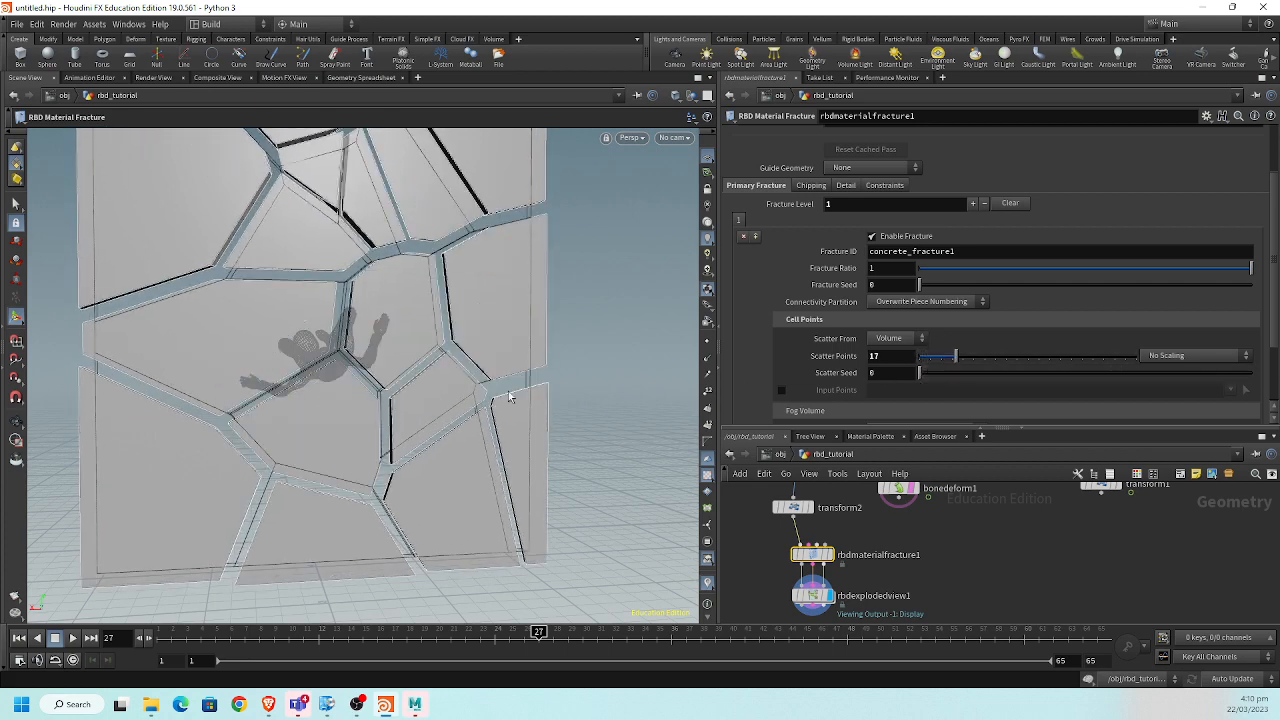
pyautogui.moveTo(508, 397); pyautogui.dragTo(346, 387)
pyautogui.moveTo(417, 443); pyautogui.dragTo(366, 409)
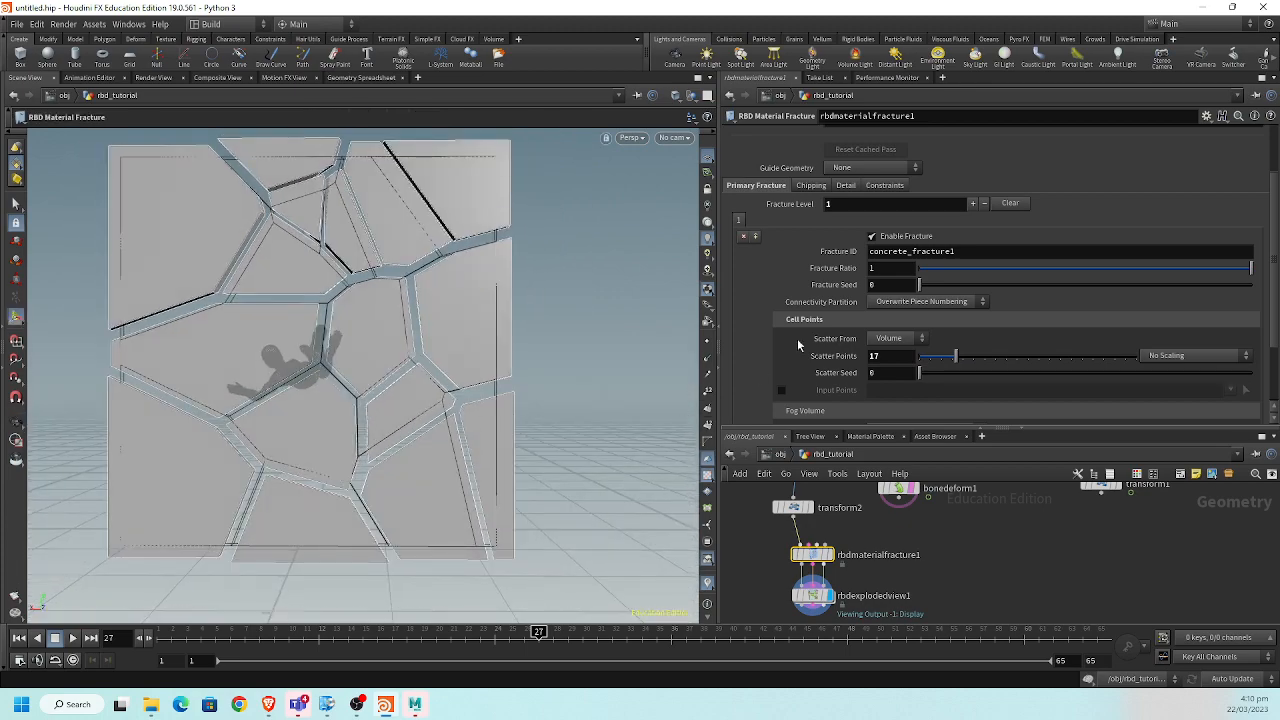
# Clear the existing fracture level and rebuild the wall's primary fracture with Fracture Level 3 and 5 scatter points.
pyautogui.click(756, 240)
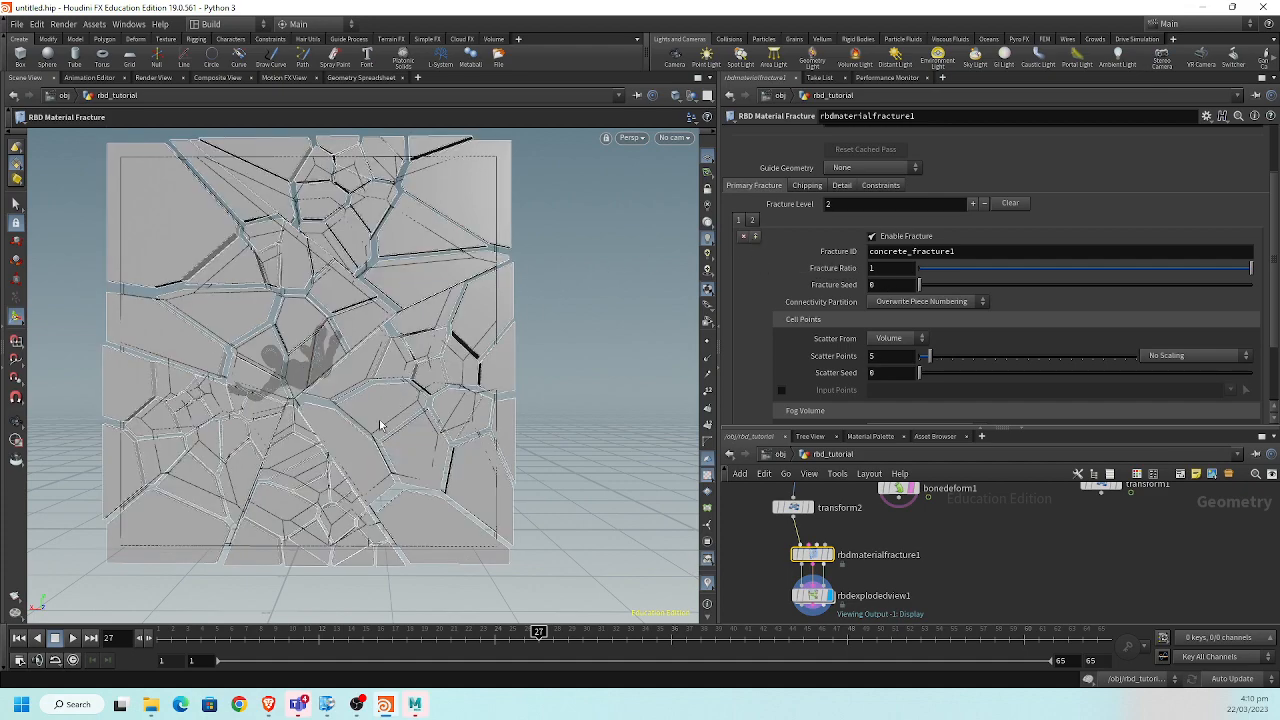
pyautogui.moveTo(380, 425); pyautogui.dragTo(376, 372)
pyautogui.moveTo(376, 372); pyautogui.dragTo(471, 471, button='right')
pyautogui.moveTo(471, 471); pyautogui.dragTo(400, 418)
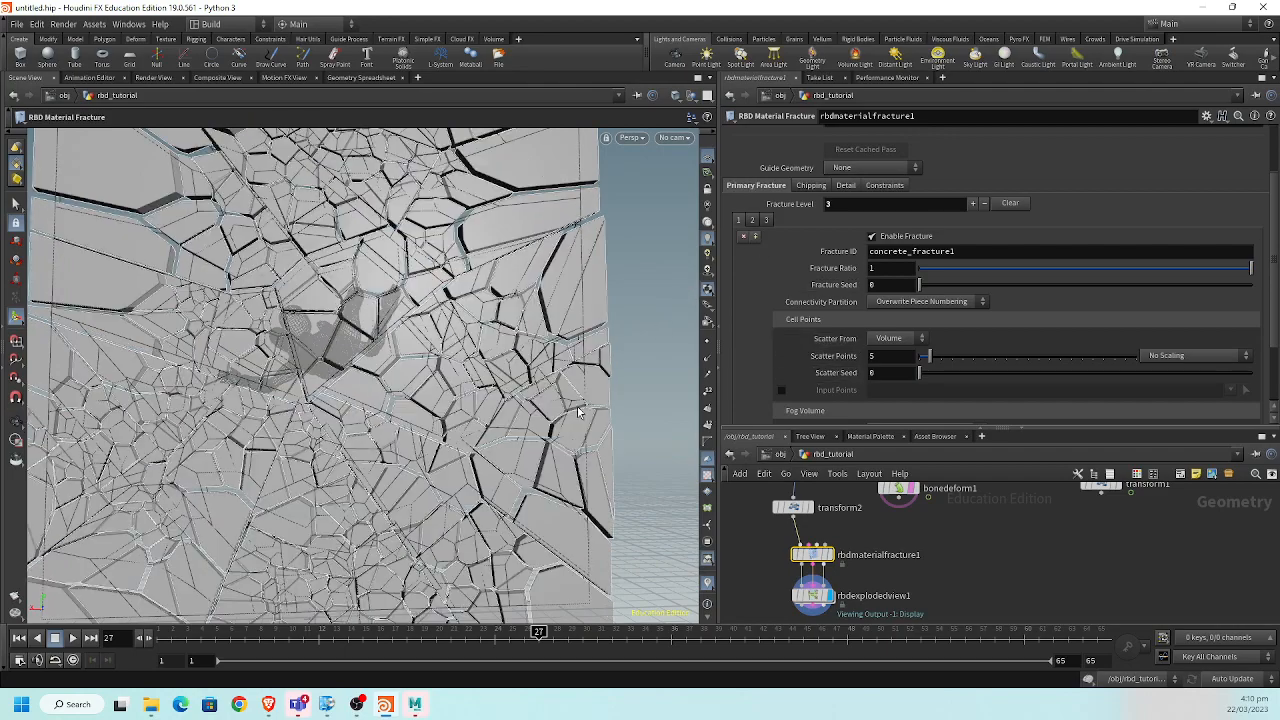
pyautogui.moveTo(471, 380); pyautogui.dragTo(448, 338)
pyautogui.keyDown('alt'); pyautogui.moveTo(448, 338); pyautogui.dragTo(345, 338, button='right'); pyautogui.keyUp('alt')
pyautogui.keyDown('alt'); pyautogui.moveTo(406, 370); pyautogui.dragTo(422, 374); pyautogui.keyUp('alt')
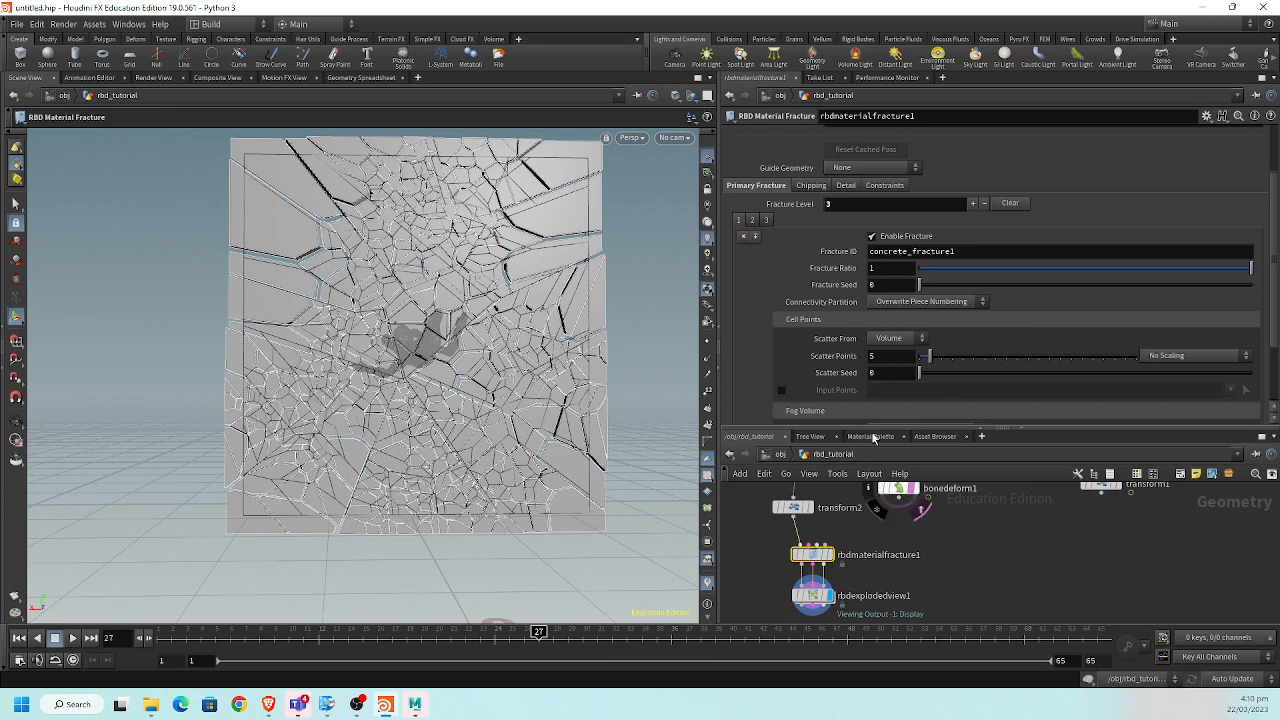
# Enlarge the network area and check what the fourth input of rbdmaterialfracture1 accepts.
pyautogui.moveTo(872, 428); pyautogui.dragTo(872, 341)
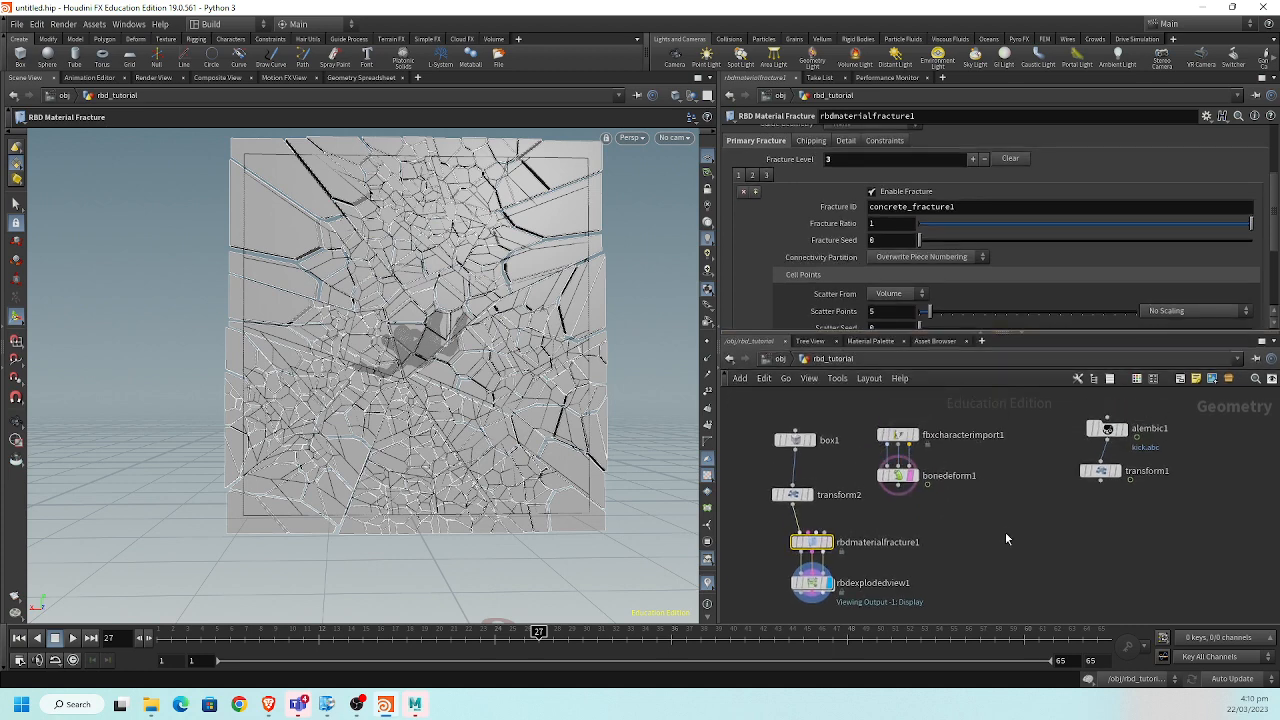
pyautogui.scroll(3, 1001, 531)
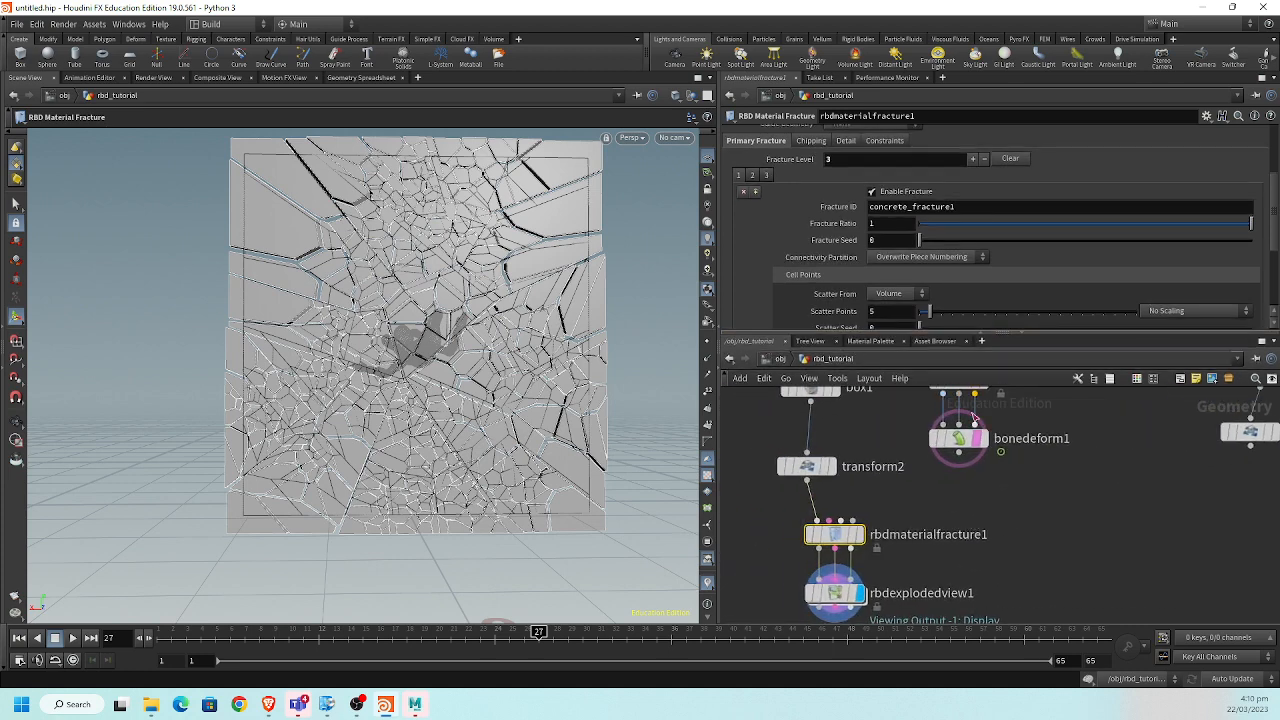
pyautogui.scroll(5, 880, 501)
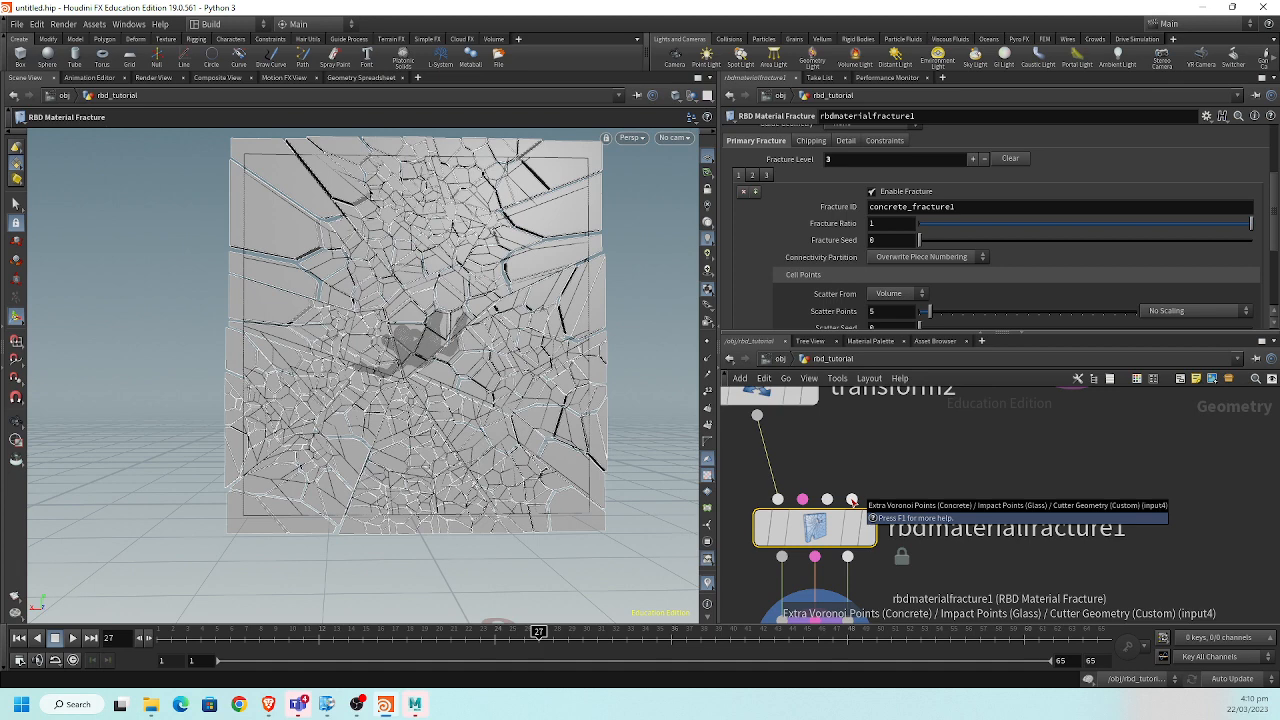
pyautogui.scroll(-5, 881, 483)
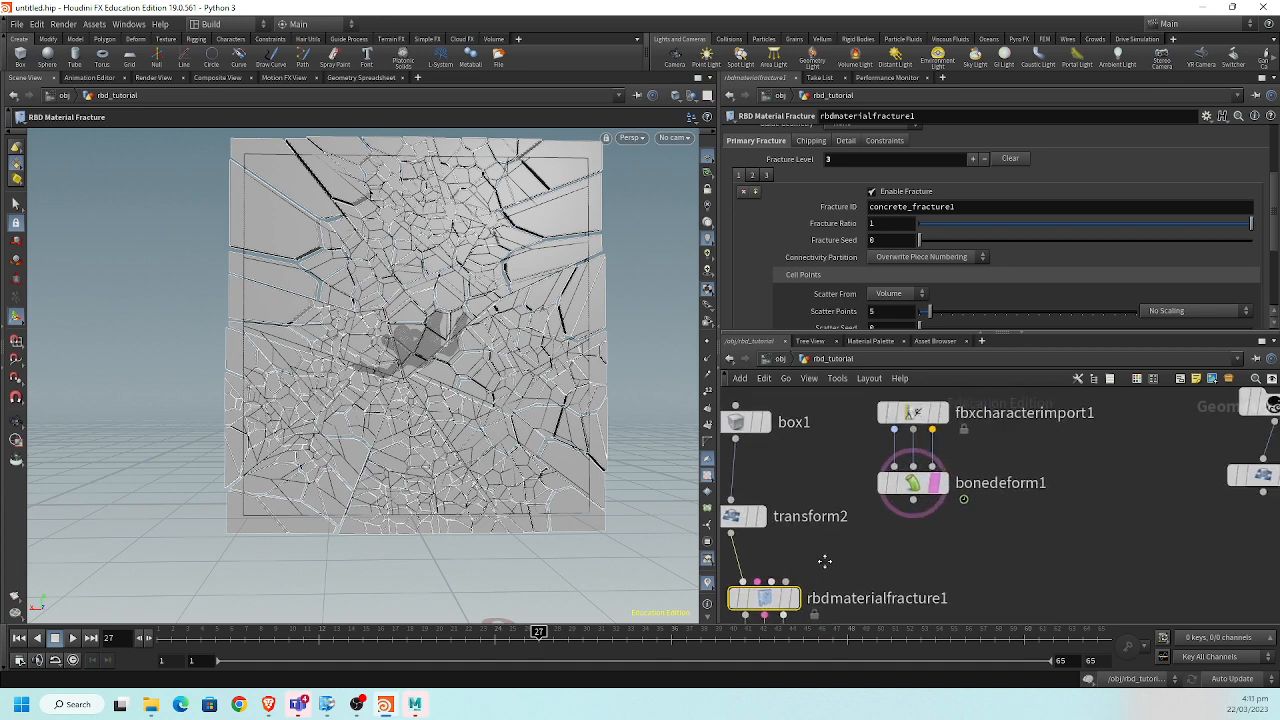
pyautogui.moveTo(834, 548); pyautogui.dragTo(904, 527, button='middle')
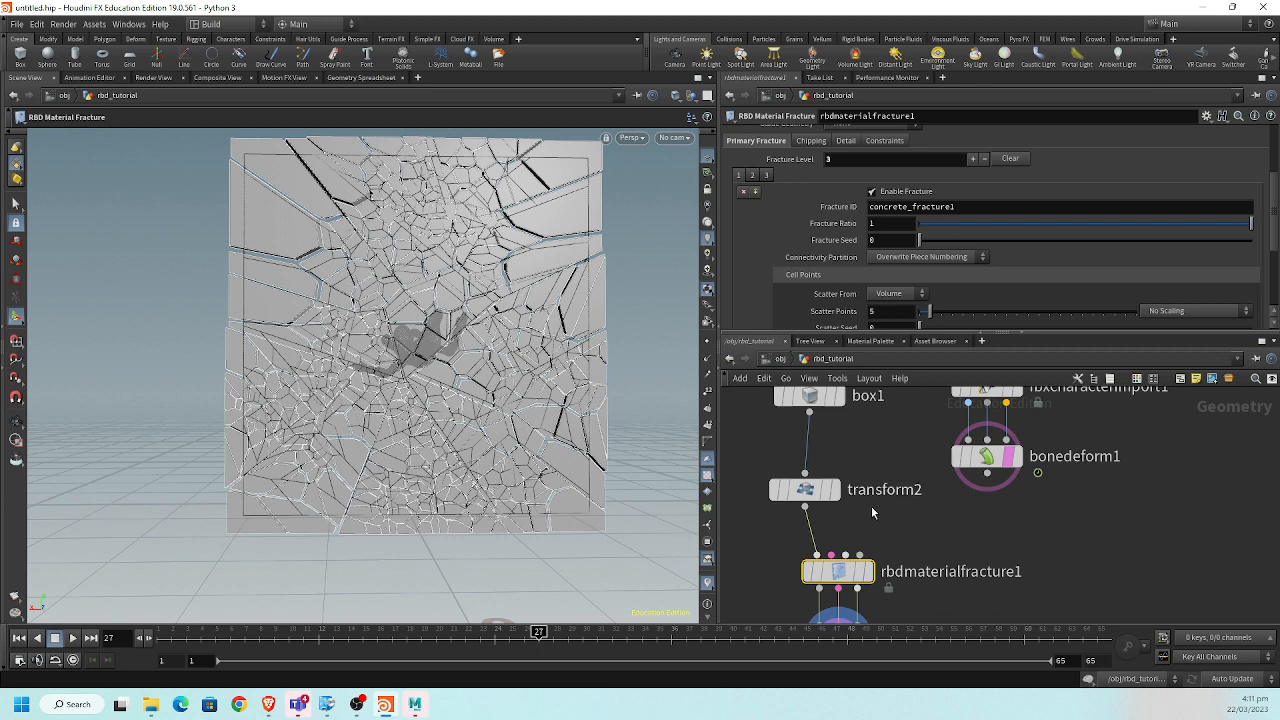
# Add a Scatter node branching off transform2 and display its points from several angles around the wall.
pyautogui.moveTo(808, 515); pyautogui.dragTo(933, 510)
pyautogui.press('Tab')
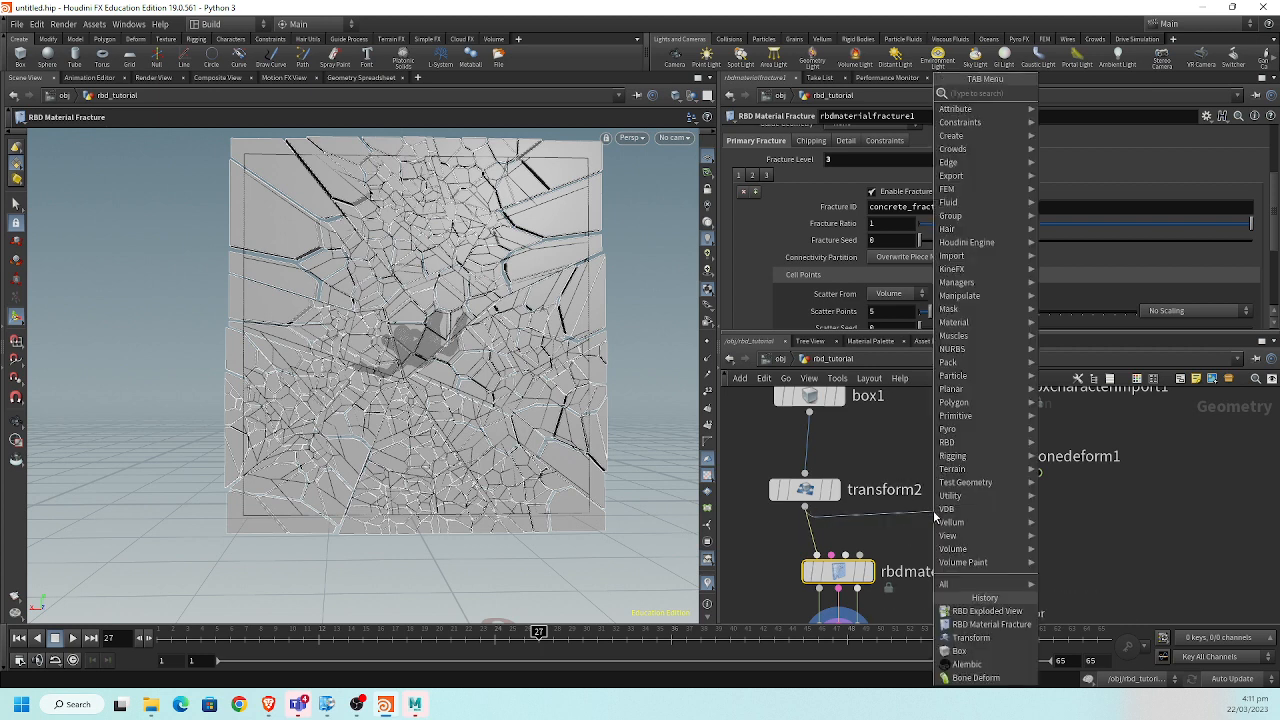
pyautogui.write('scatter')
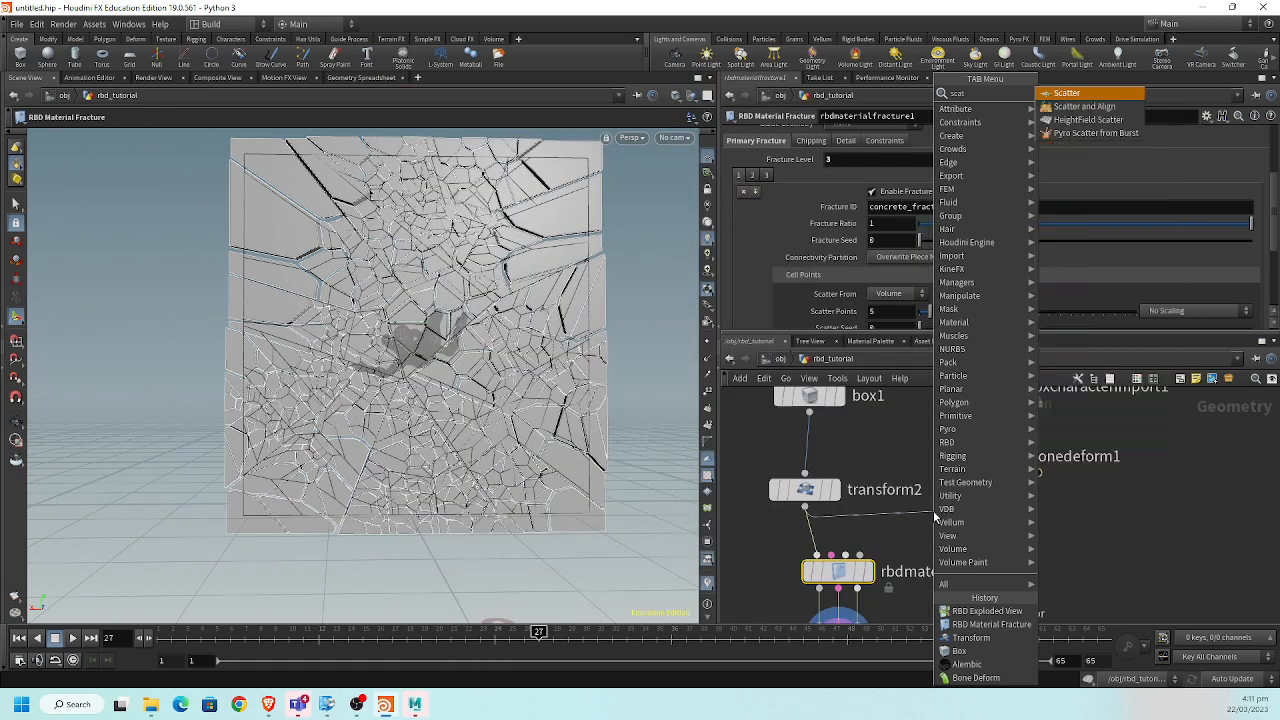
pyautogui.press('Return')
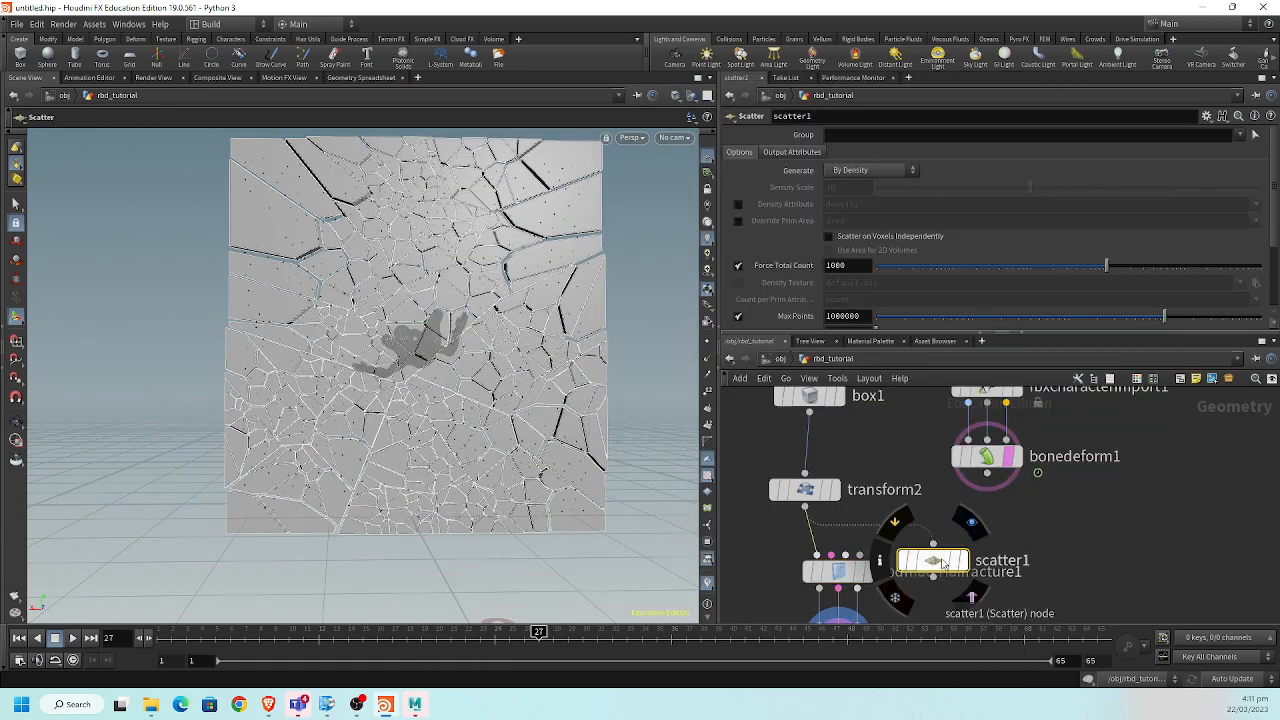
pyautogui.click(905, 505)
pyautogui.press('Escape')
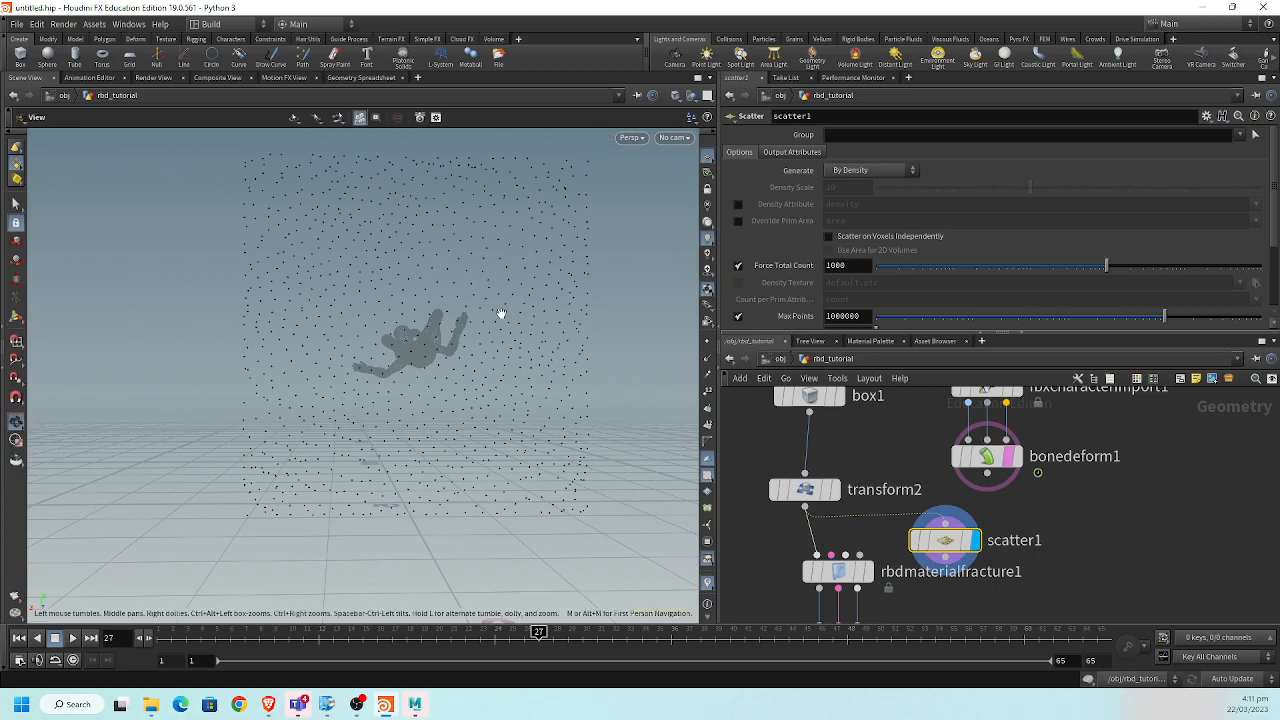
pyautogui.moveTo(500, 314); pyautogui.dragTo(444, 355)
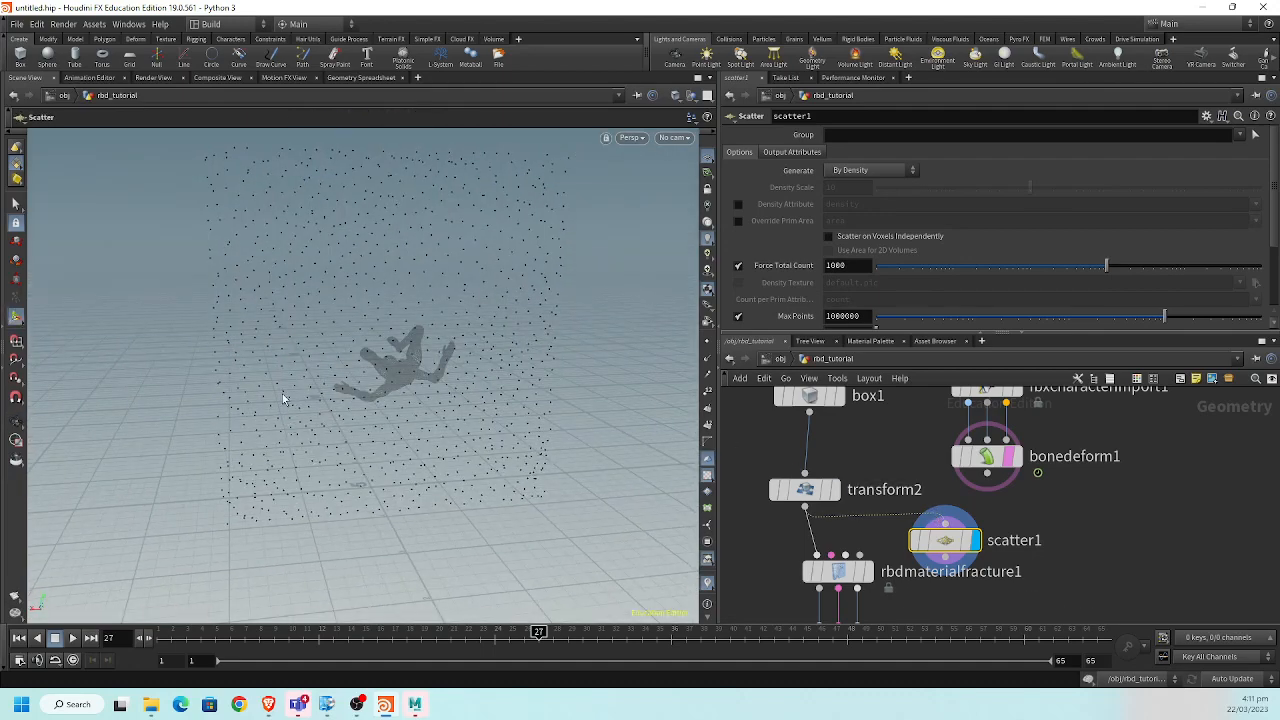
pyautogui.moveTo(283, 399); pyautogui.dragTo(421, 356)
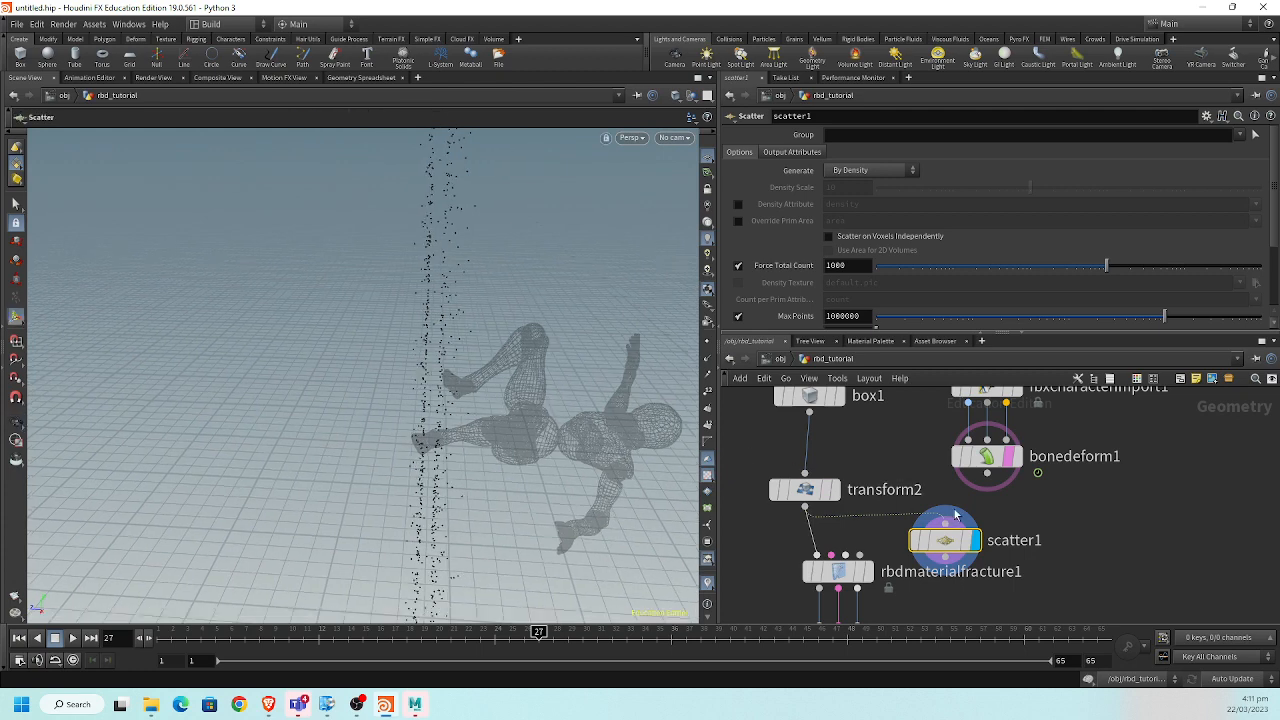
# Insert an IsoOffset node between transform2 and scatter1 to turn the wall into a volume.
pyautogui.moveTo(960, 508)
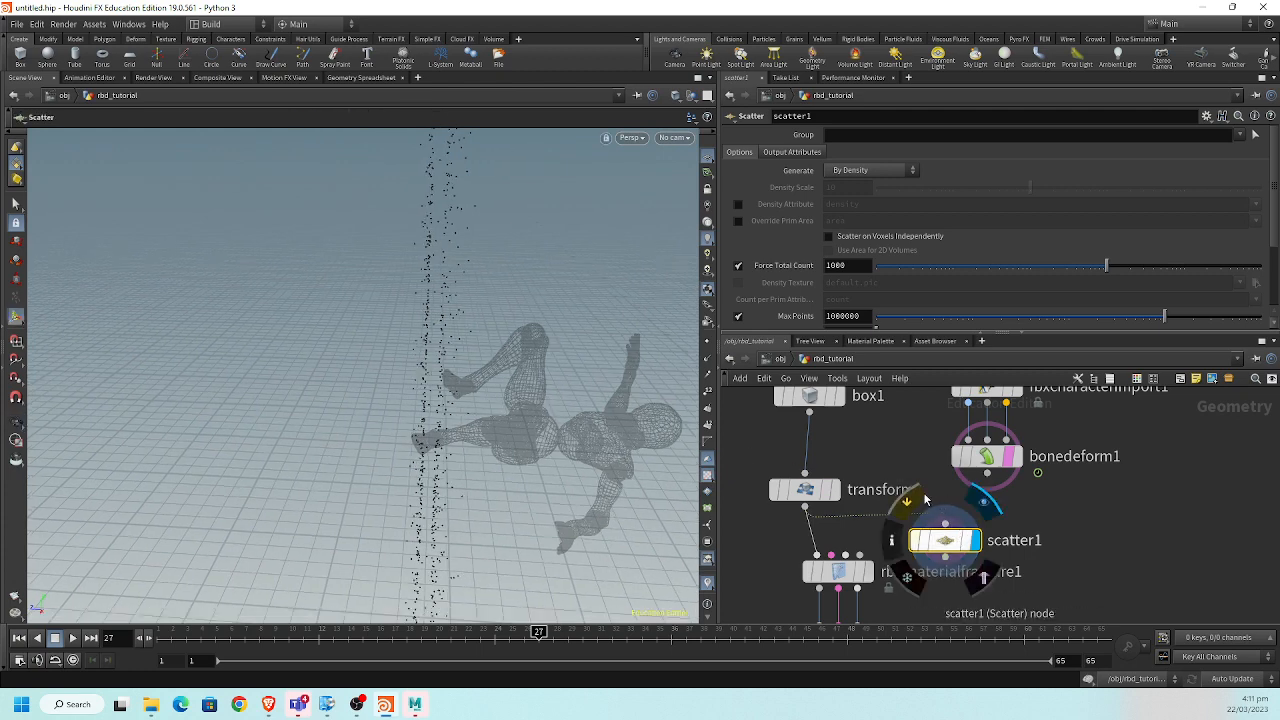
pyautogui.press('Tab')
pyautogui.write('iso')
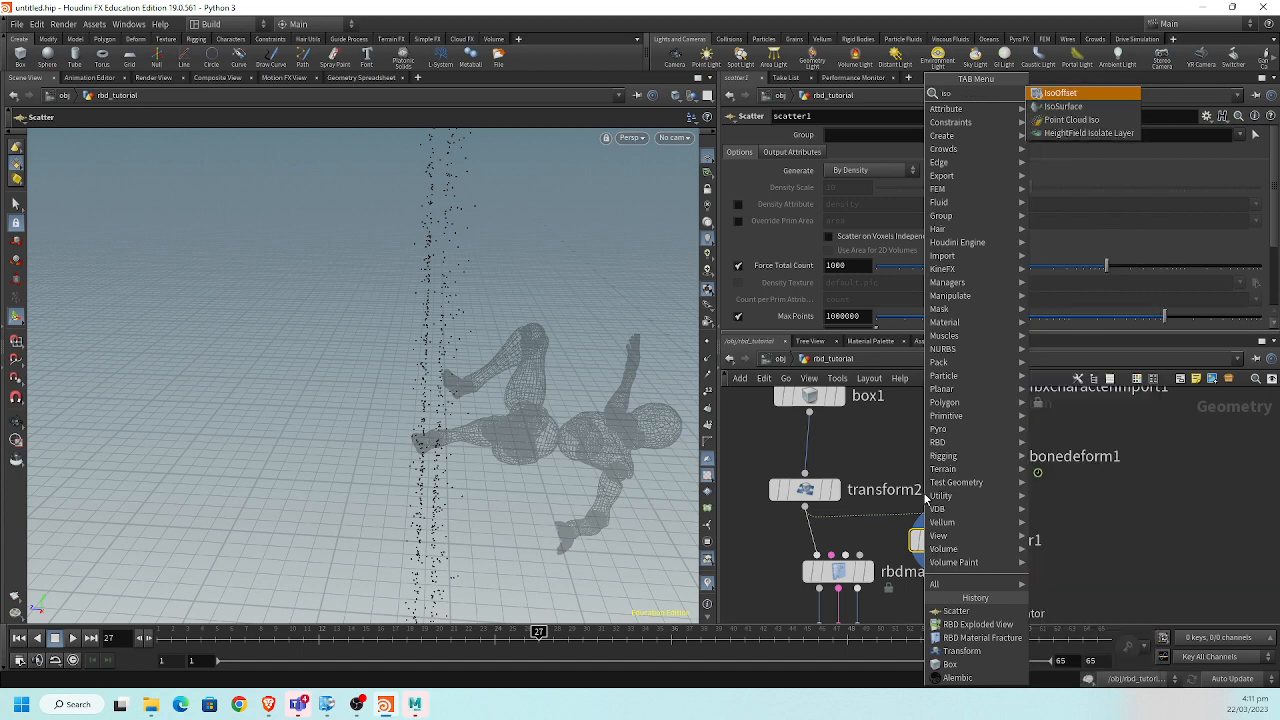
pyautogui.press('Return')
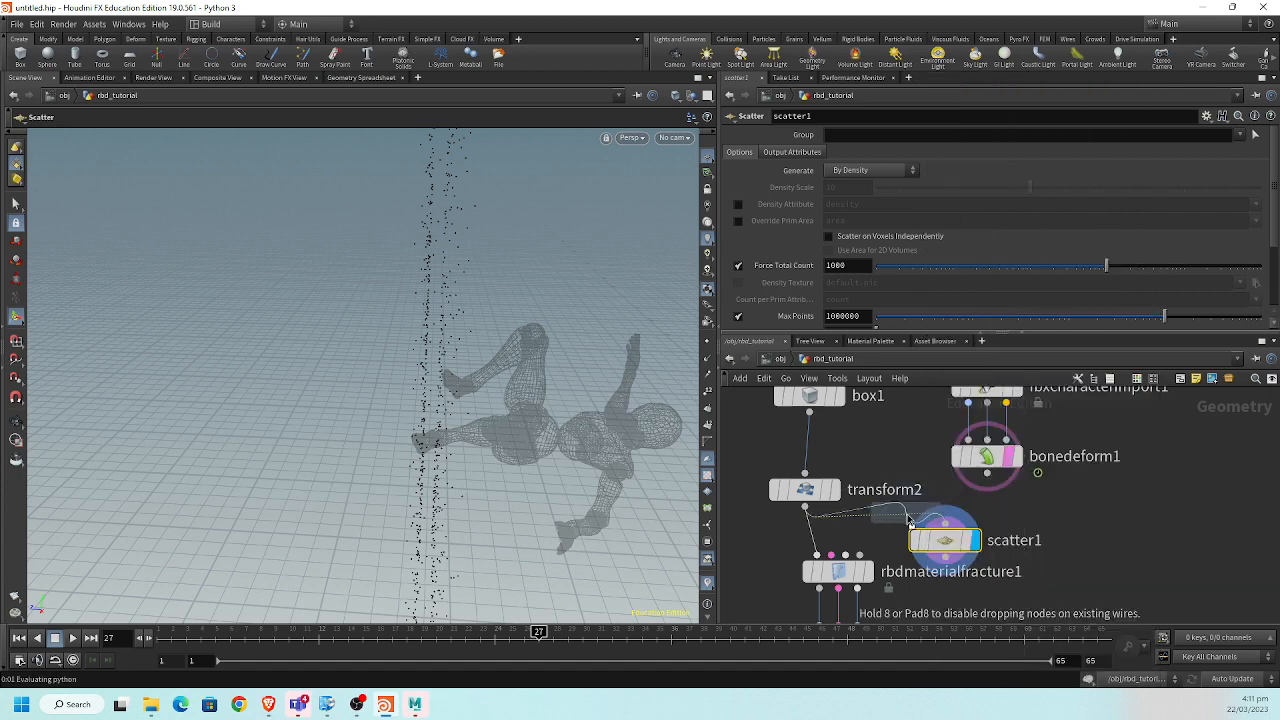
pyautogui.click(928, 517)
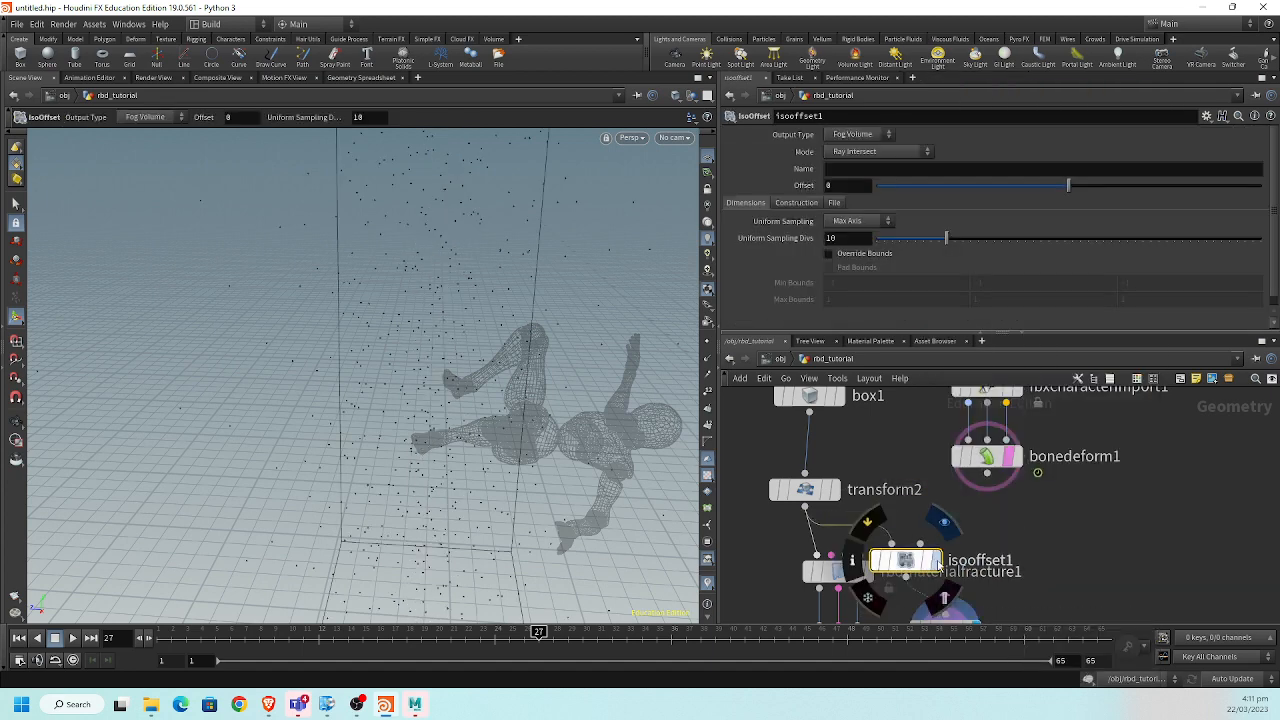
# Display the isooffset1 fog volume and set its Uniform Sampling Divs to 40.
pyautogui.keyDown('alt'); pyautogui.moveTo(400, 363); pyautogui.dragTo(334, 423, button='right'); pyautogui.keyUp('alt')
pyautogui.keyDown('alt'); pyautogui.moveTo(334, 423); pyautogui.dragTo(411, 330); pyautogui.keyUp('alt')
pyautogui.moveTo(946, 238); pyautogui.dragTo(1183, 243)
pyautogui.keyDown('alt'); pyautogui.moveTo(450, 345); pyautogui.dragTo(597, 434); pyautogui.keyUp('alt')
pyautogui.moveTo(990, 538); pyautogui.dragTo(951, 463, button='middle')
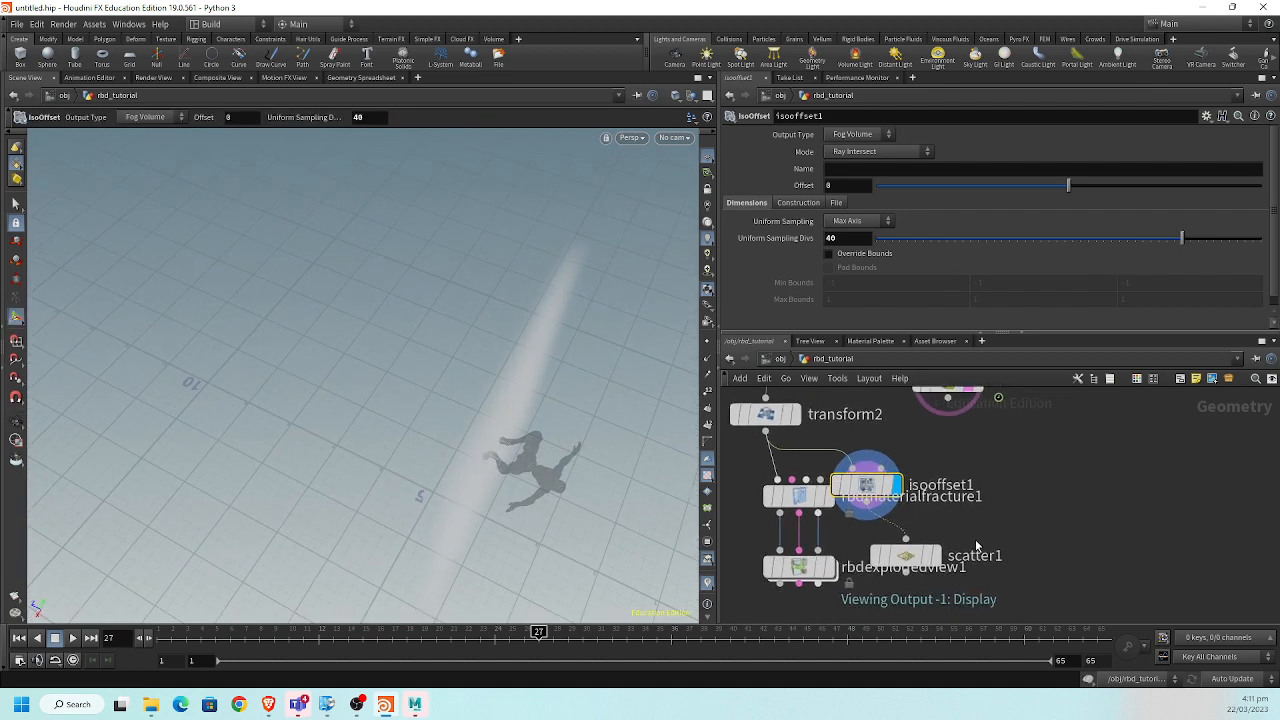
# Display the points scattered inside the volume and line up isooffset1 above scatter1 beside the fracture nodes.
pyautogui.click(940, 556)
pyautogui.keyDown('alt'); pyautogui.moveTo(614, 508); pyautogui.dragTo(512, 478); pyautogui.keyUp('alt')
pyautogui.moveTo(478, 508); pyautogui.dragTo(389, 312)
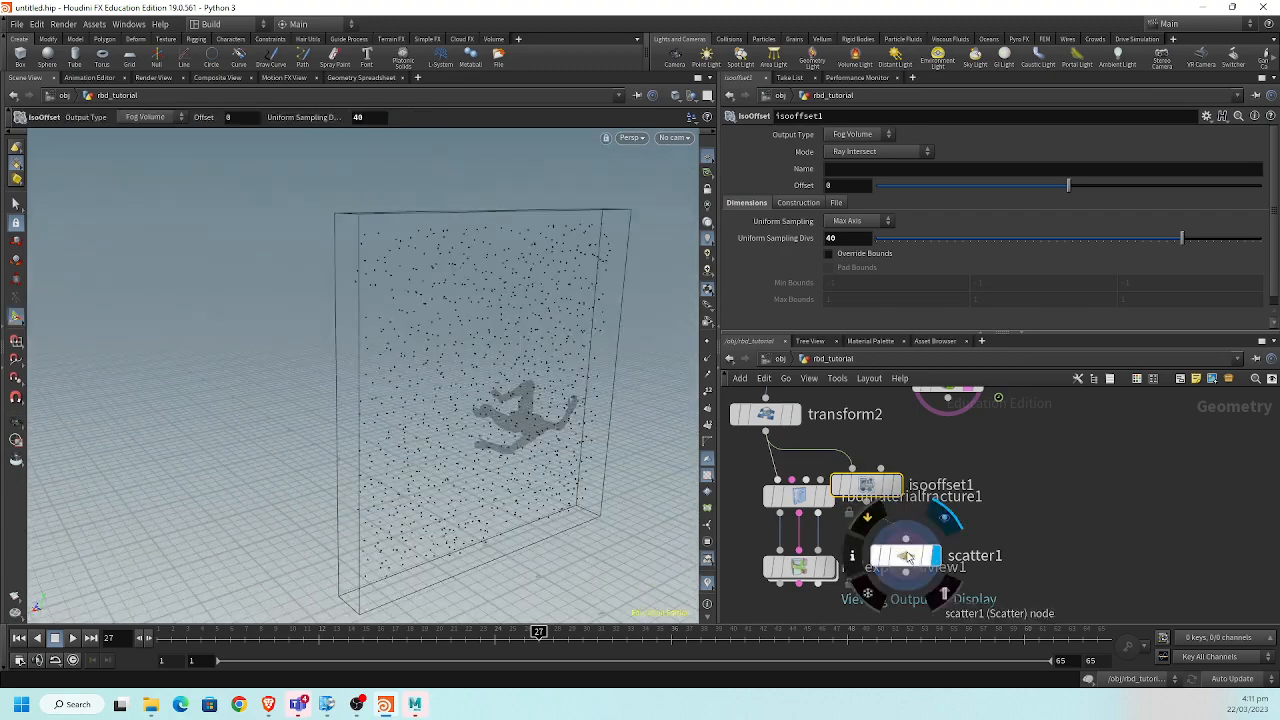
pyautogui.moveTo(905, 555); pyautogui.dragTo(934, 532)
pyautogui.moveTo(870, 484); pyautogui.dragTo(944, 459)
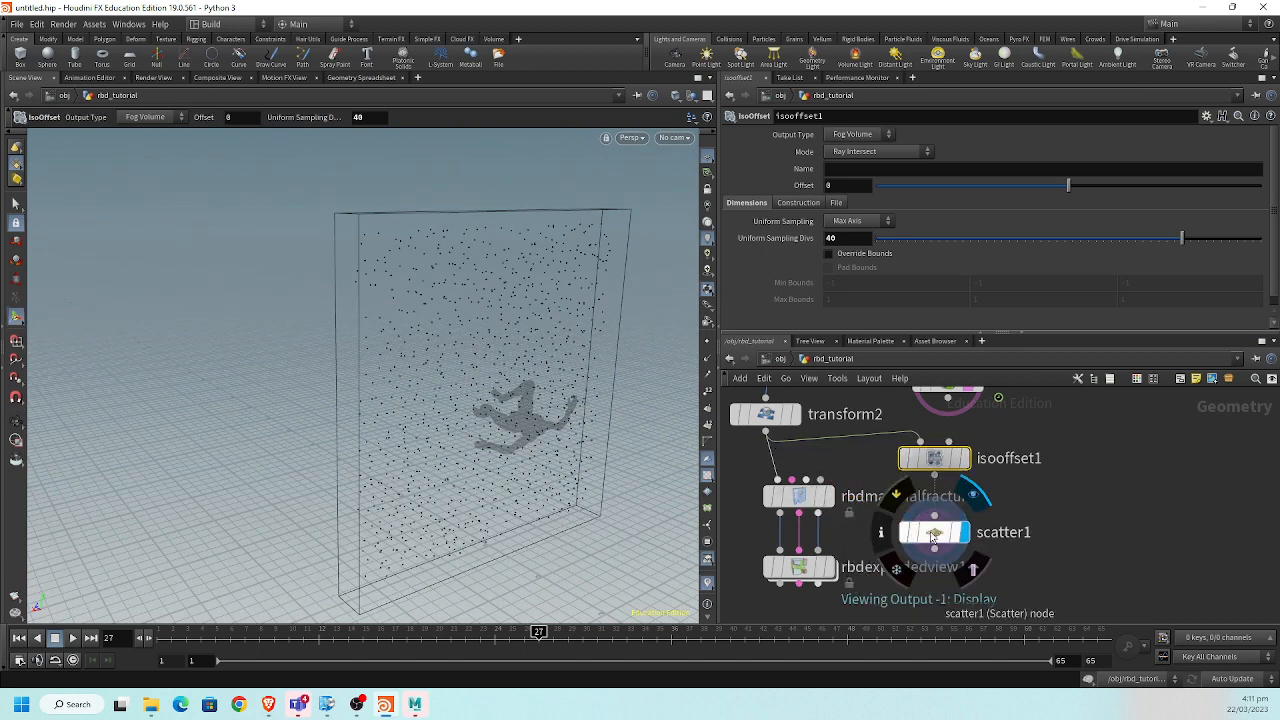
# Set scatter1's Force Total Count to 1 so that a single point is scattered in the wall volume.
pyautogui.click(934, 532)
pyautogui.doubleClick(858, 263)
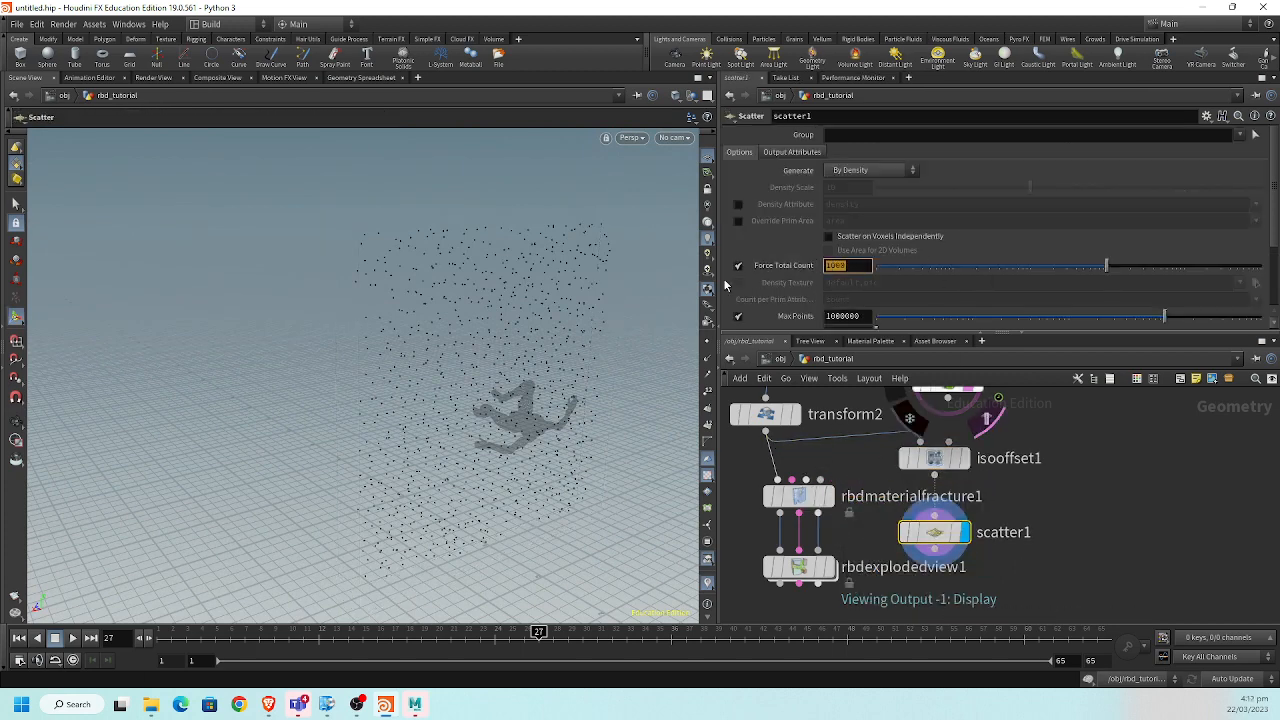
pyautogui.write('1')
pyautogui.press('Return')
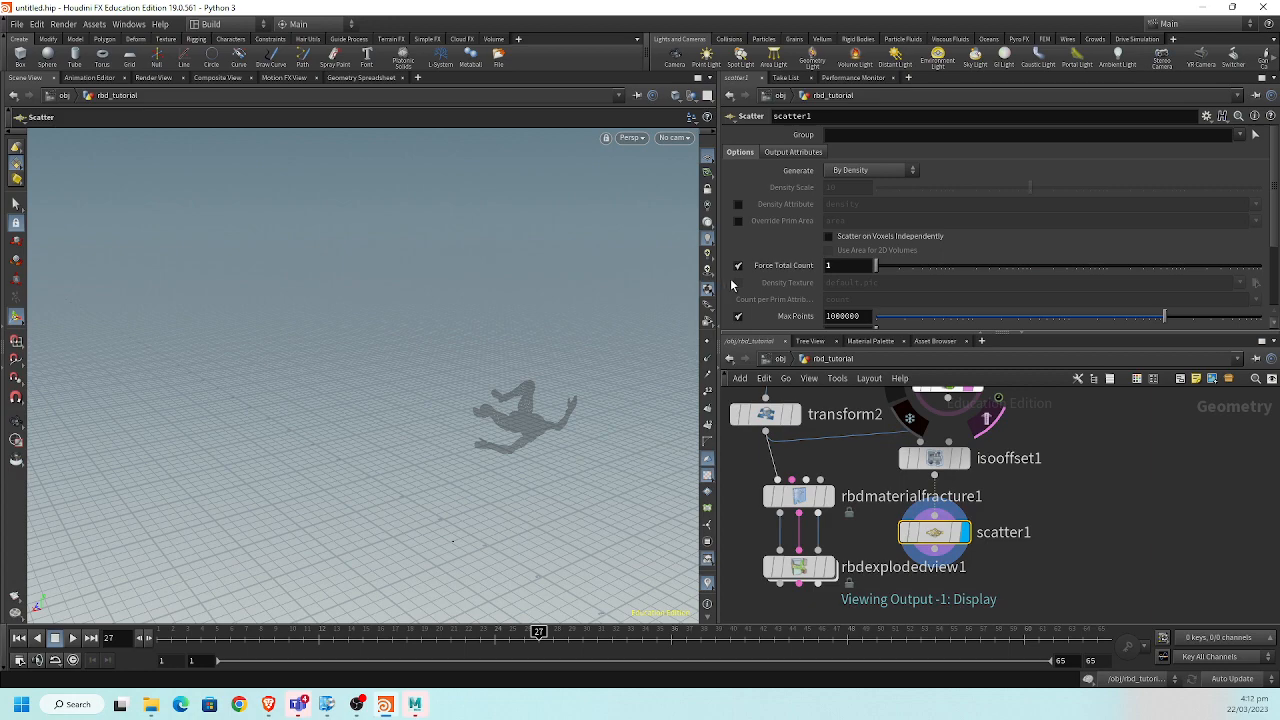
pyautogui.keyDown('alt'); pyautogui.moveTo(377, 494); pyautogui.dragTo(391, 417); pyautogui.keyUp('alt')
pyautogui.keyDown('alt'); pyautogui.moveTo(391, 417); pyautogui.dragTo(538, 491, button='right'); pyautogui.keyUp('alt')
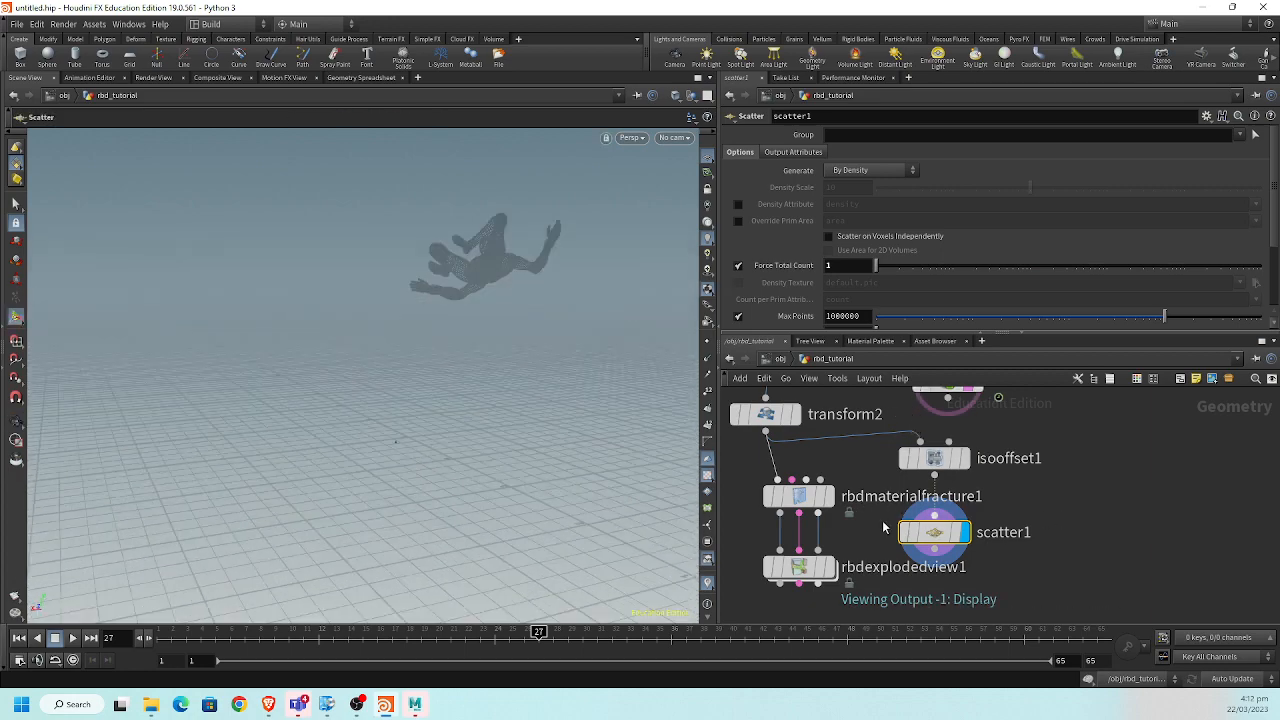
pyautogui.moveTo(873, 538); pyautogui.dragTo(883, 520, button='middle')
# Select the single scattered point in the viewport.
pyautogui.click(15, 203)
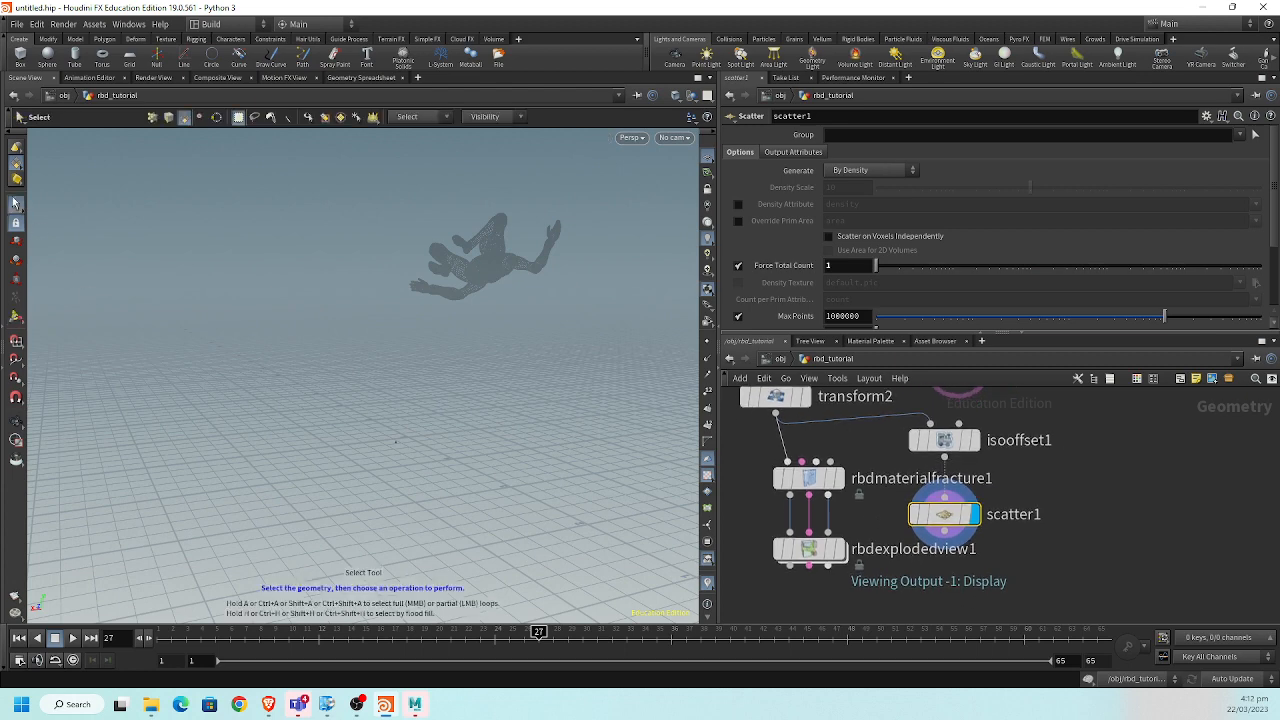
pyautogui.moveTo(248, 358); pyautogui.dragTo(410, 496)
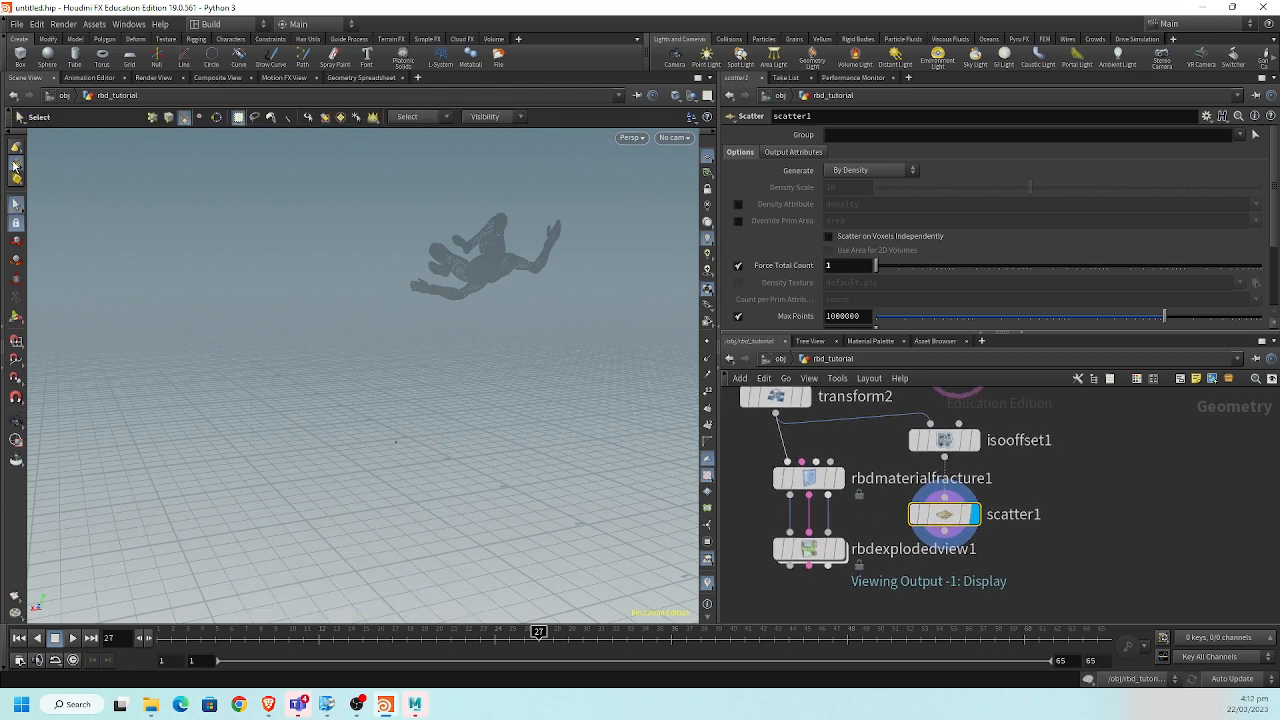
pyautogui.rightClick(15, 165)
pyautogui.click(22, 168)
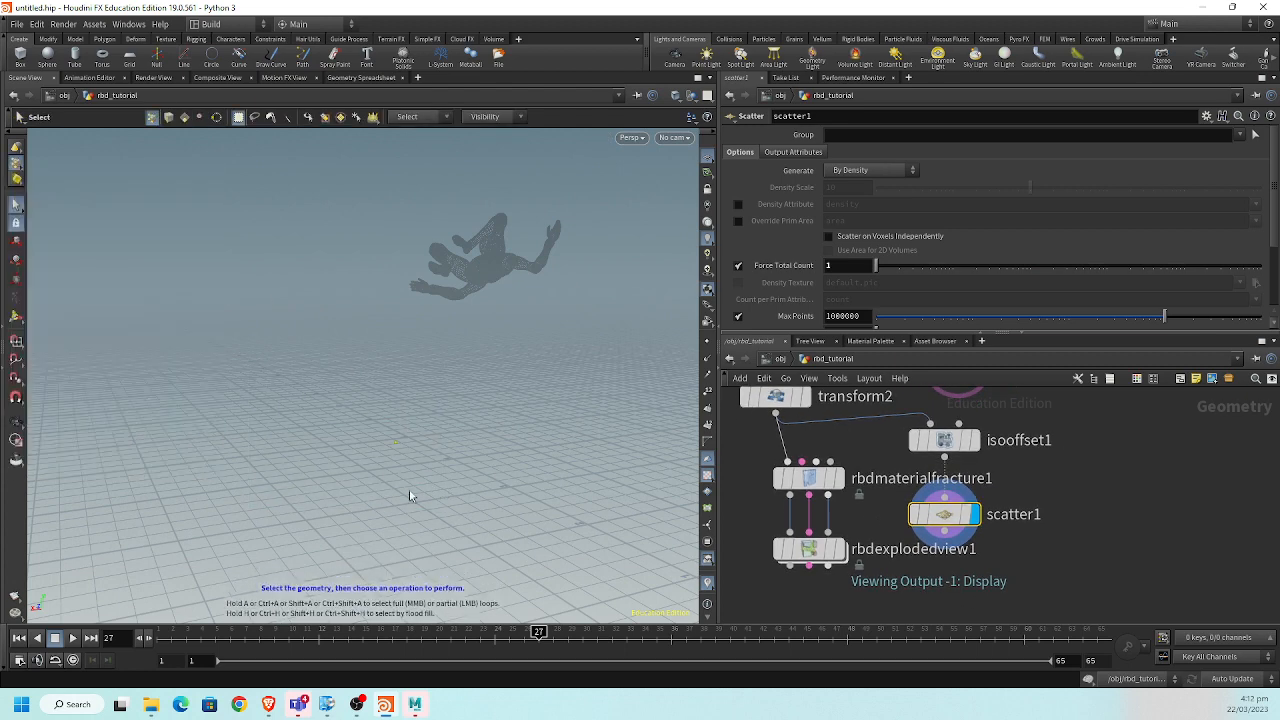
# Move the point with an Edit node by about -0.62 in X and 1.81 in Y to the character's kicking foot.
pyautogui.click(15, 243)
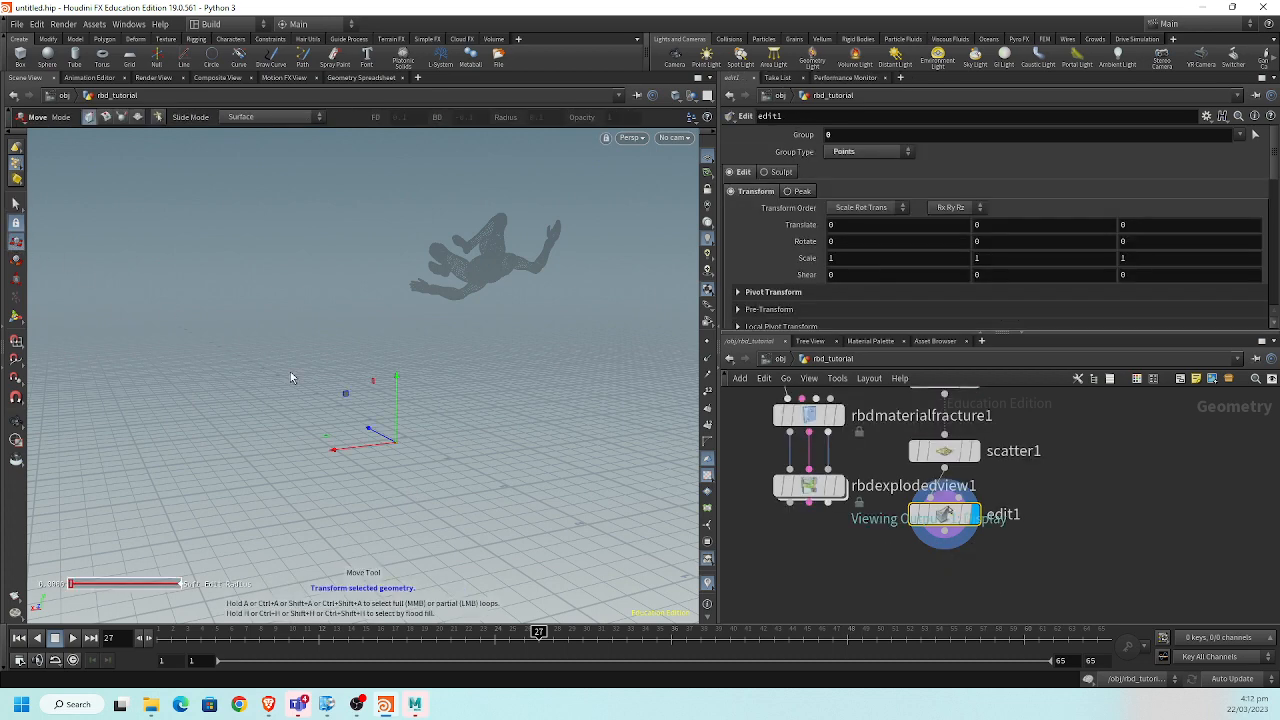
pyautogui.moveTo(397, 384); pyautogui.dragTo(400, 194)
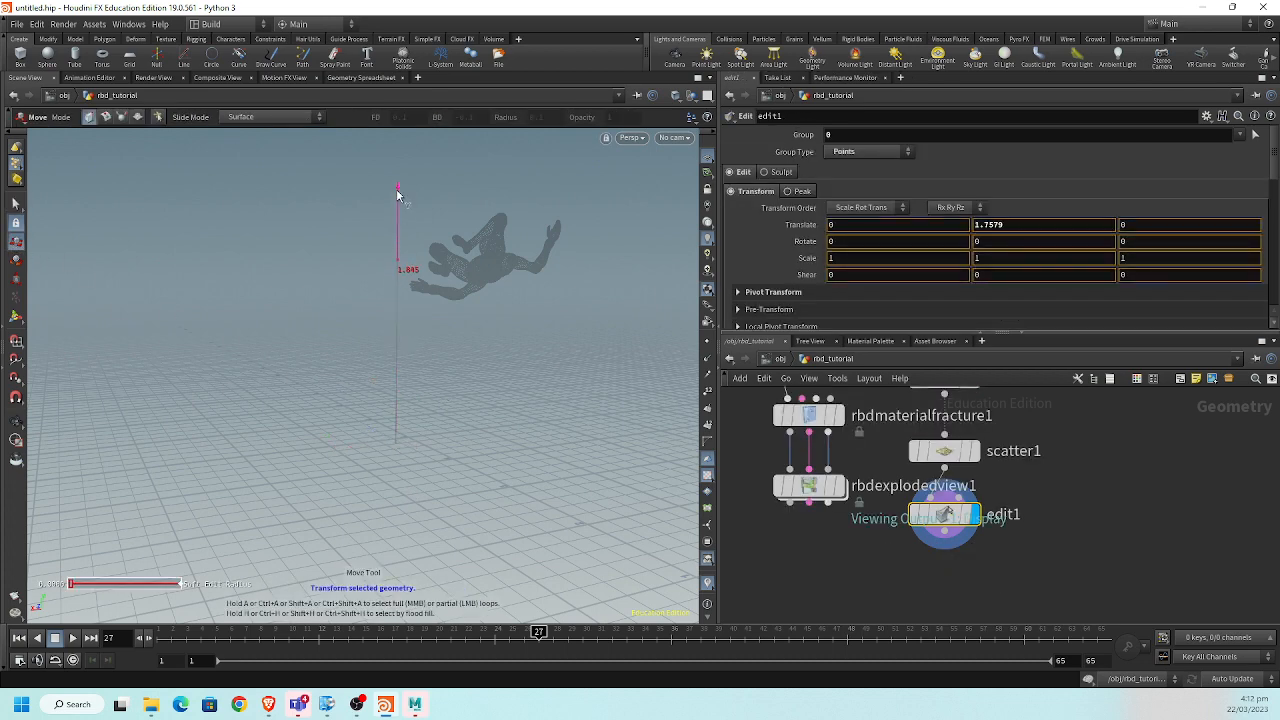
pyautogui.press('Escape')
pyautogui.moveTo(292, 272); pyautogui.dragTo(429, 371)
pyautogui.press('t')
pyautogui.press('t')
pyautogui.moveTo(601, 250); pyautogui.dragTo(599, 276)
pyautogui.keyDown('alt'); pyautogui.moveTo(609, 380); pyautogui.dragTo(406, 256); pyautogui.keyUp('alt')
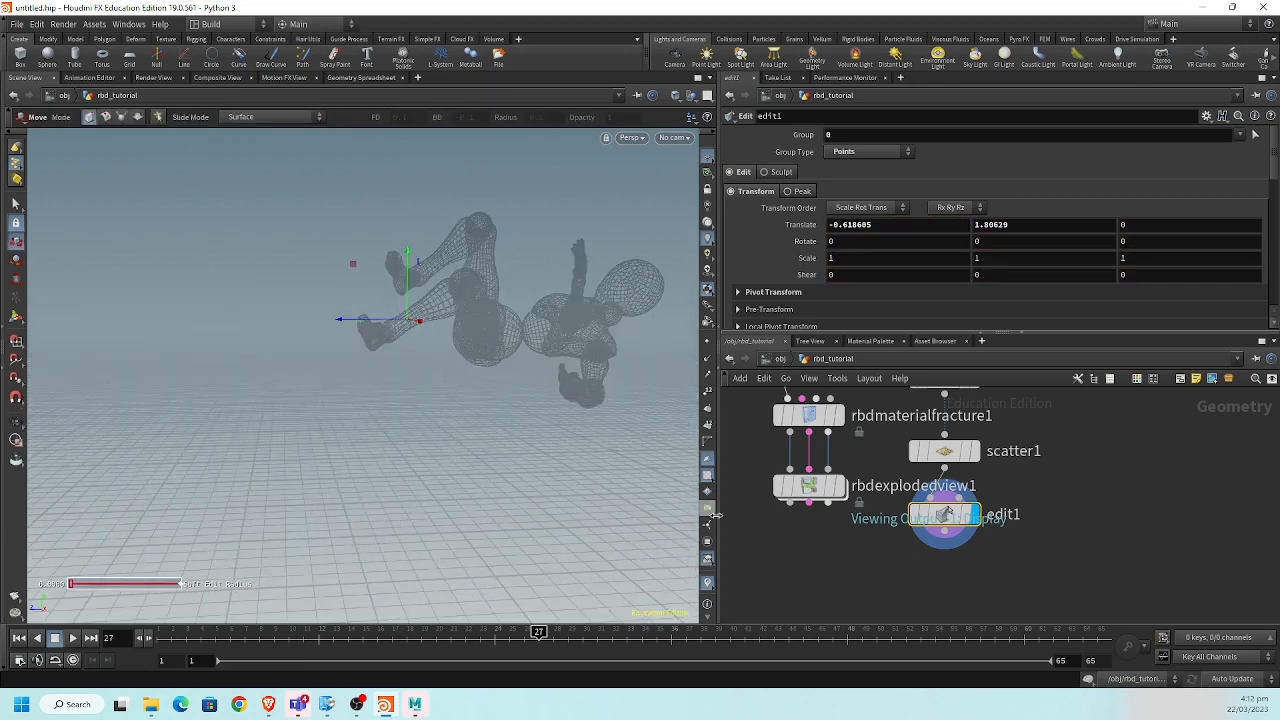
# Show the fractured wall as a wireframe template and wire edit1 into the fourth input of rbdmaterialfracture1.
pyautogui.moveTo(843, 570); pyautogui.dragTo(823, 606, button='middle')
pyautogui.moveTo(778, 588); pyautogui.dragTo(791, 555)
pyautogui.moveTo(791, 555); pyautogui.dragTo(813, 491, button='middle')
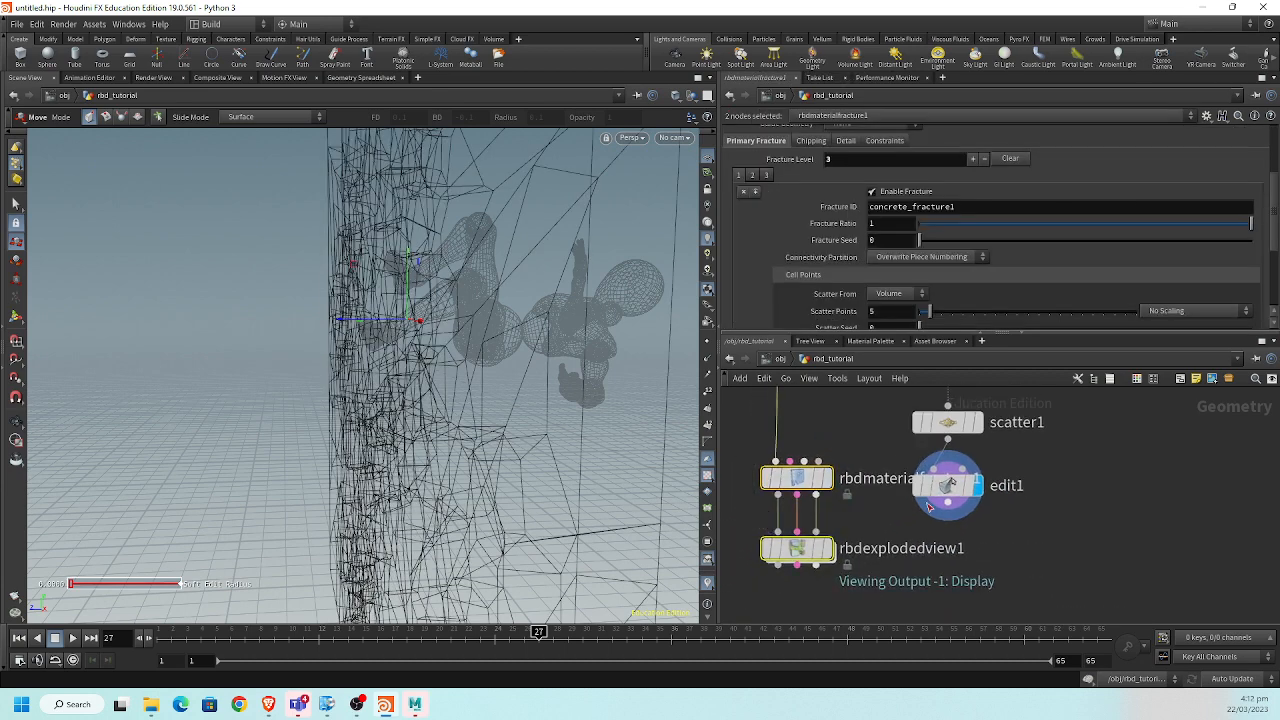
pyautogui.moveTo(945, 517); pyautogui.dragTo(828, 466)
pyautogui.keyDown('alt'); pyautogui.moveTo(432, 420); pyautogui.dragTo(340, 395); pyautogui.keyUp('alt')
pyautogui.press('t')
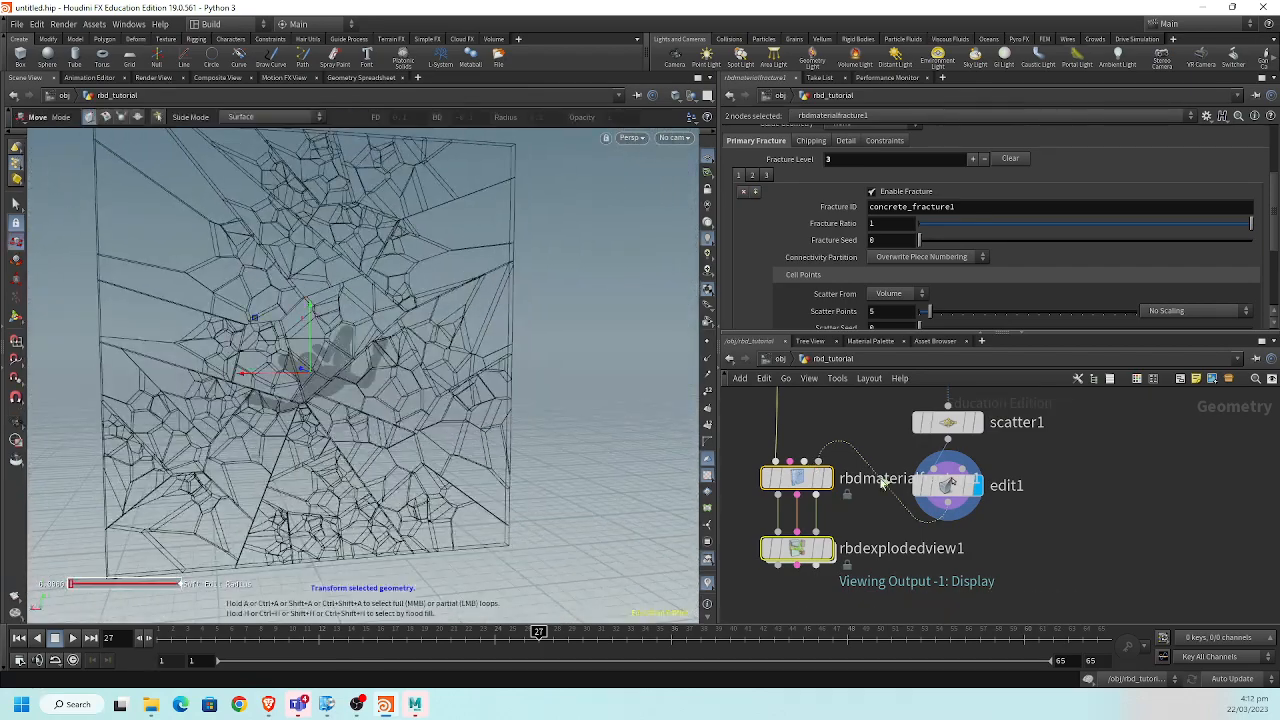
# Enable Input Points in the Cell Points section of rbdmaterialfracture1.
pyautogui.click(815, 490)
pyautogui.scroll(-2, 920, 246)
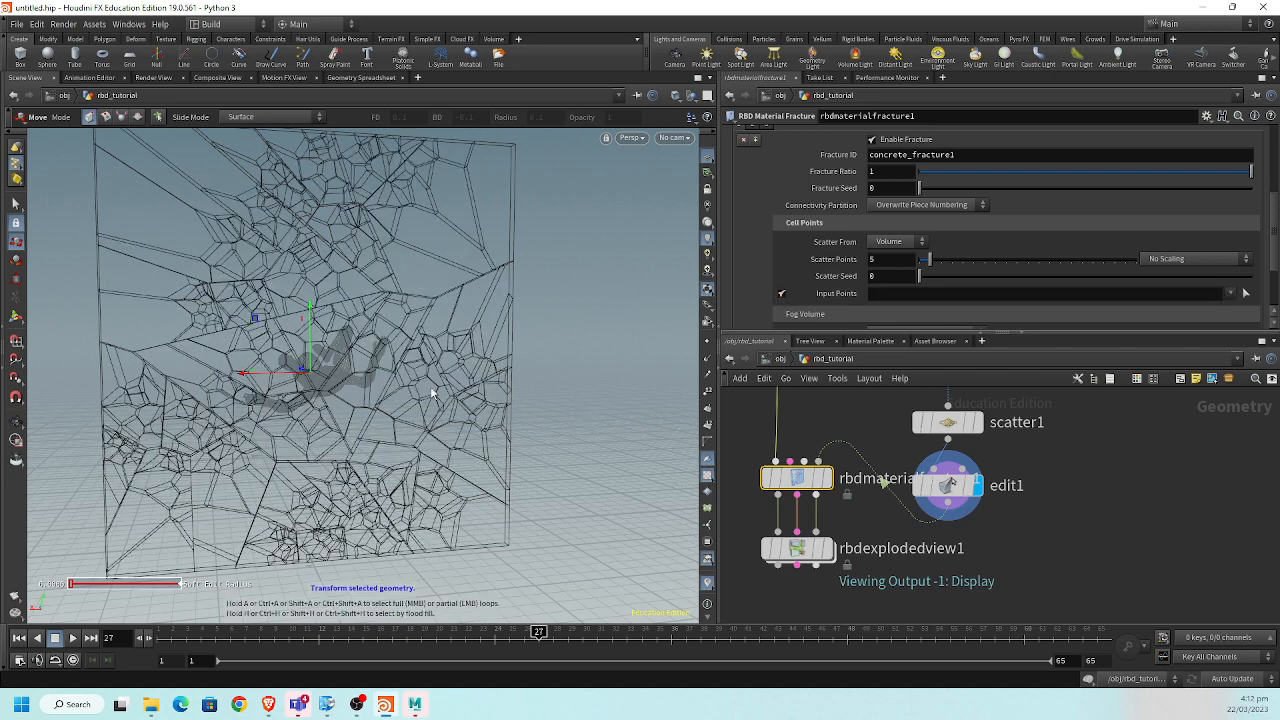
pyautogui.moveTo(903, 524); pyautogui.dragTo(976, 533, button='middle')
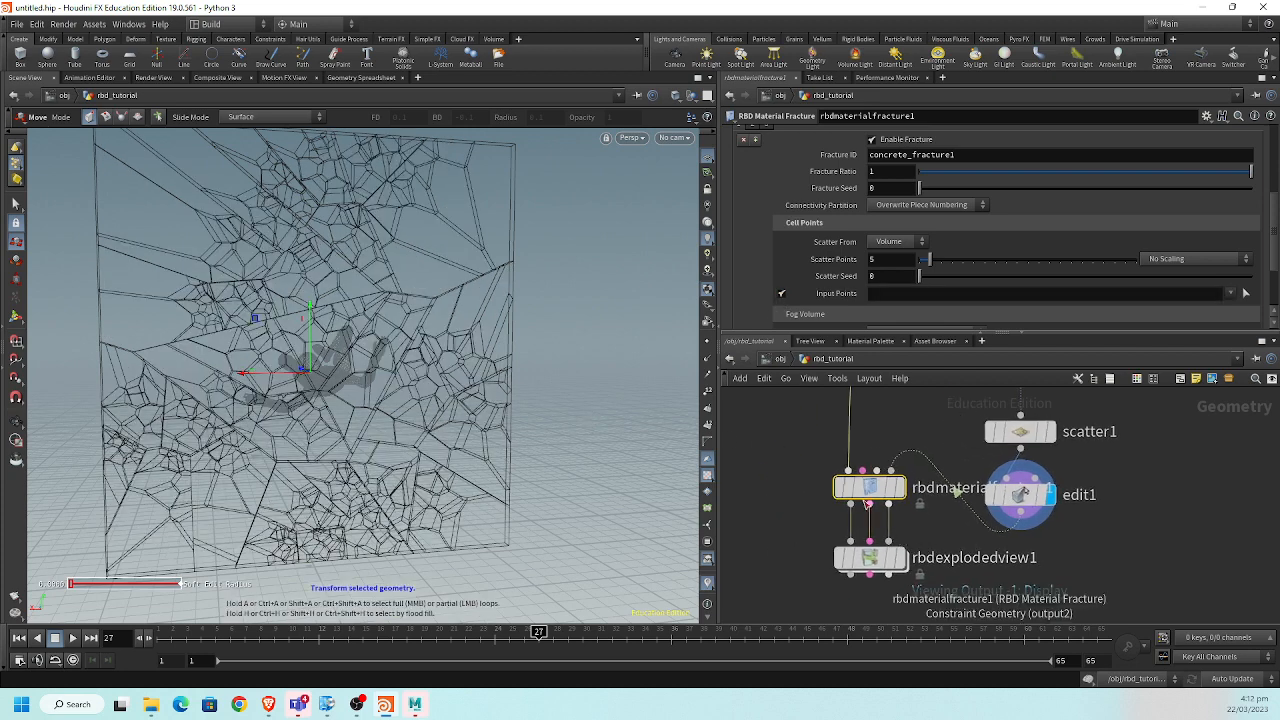
pyautogui.scroll(-3, 812, 302)
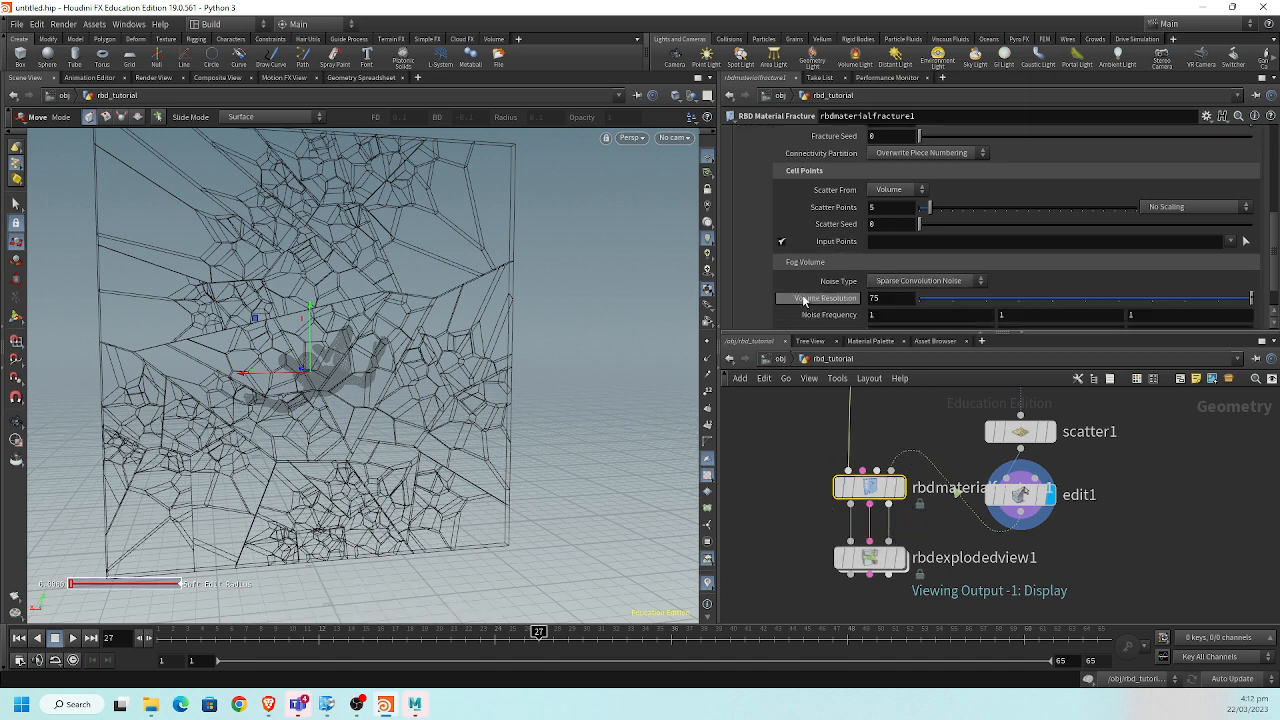
# Remove two fracture levels from rbdmaterialfracture1 so that Fracture Level is 1.
pyautogui.scroll(3, 812, 320)
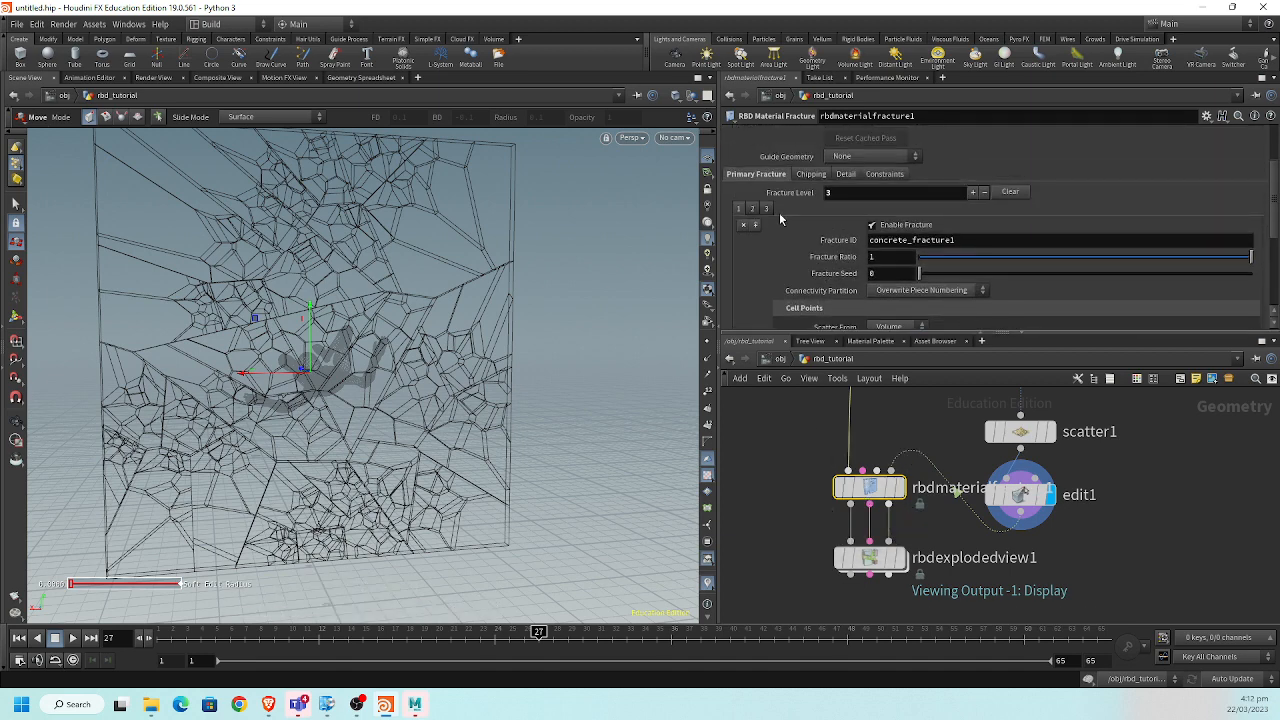
pyautogui.click(744, 226)
pyautogui.click(744, 226)
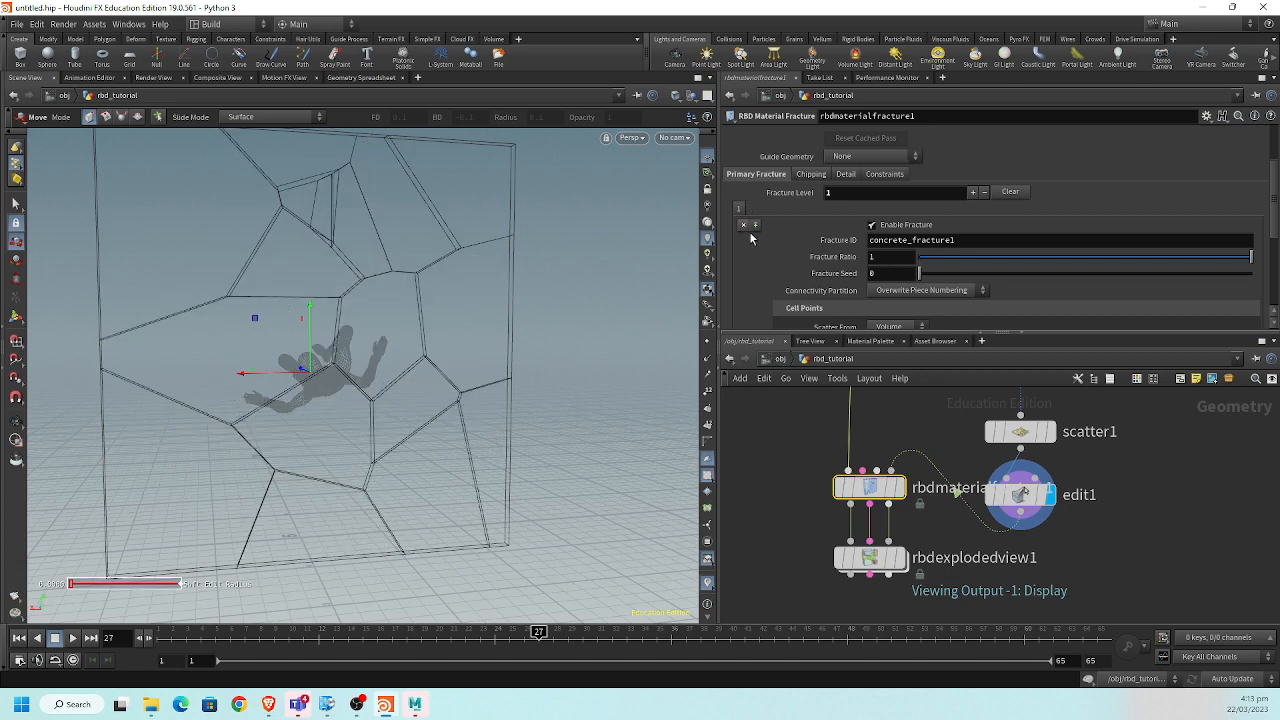
# Enable Input Points for the Cell Points of the remaining fracture level, comparing the fracture with it off and on.
pyautogui.scroll(-1, 780, 250)
pyautogui.scroll(-1, 798, 260)
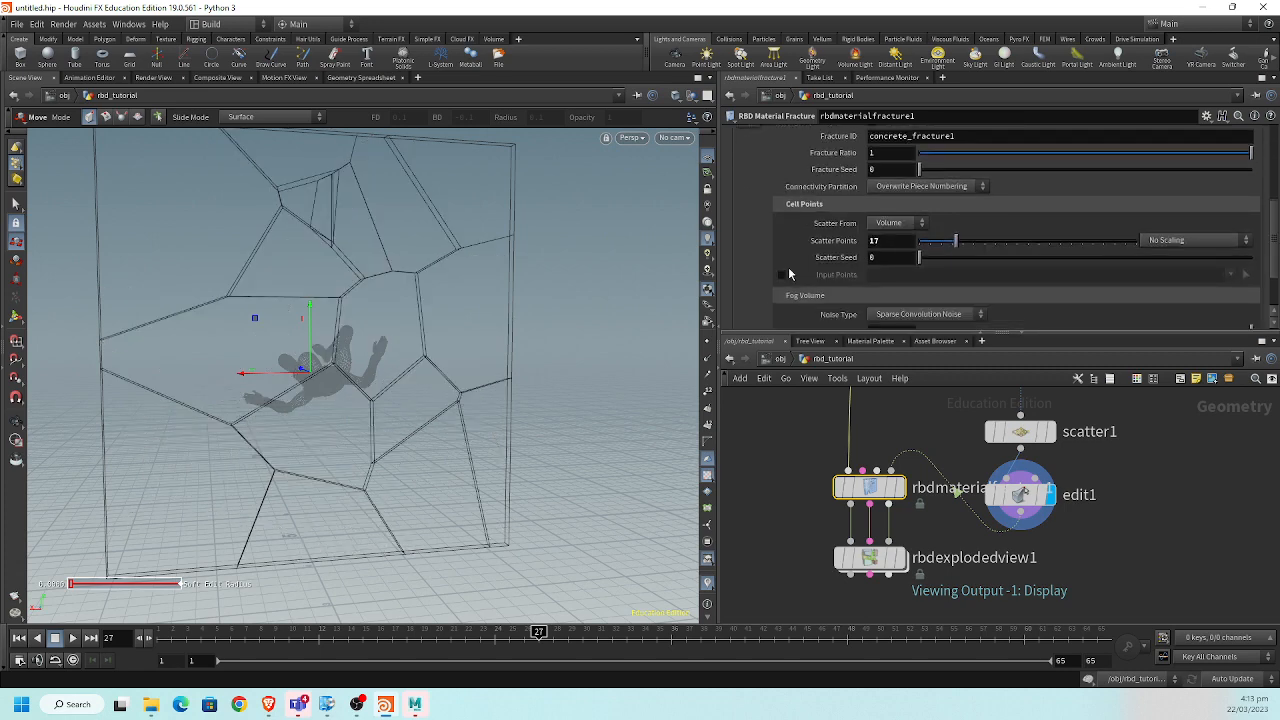
pyautogui.click(779, 275)
pyautogui.scroll(-1, 926, 285)
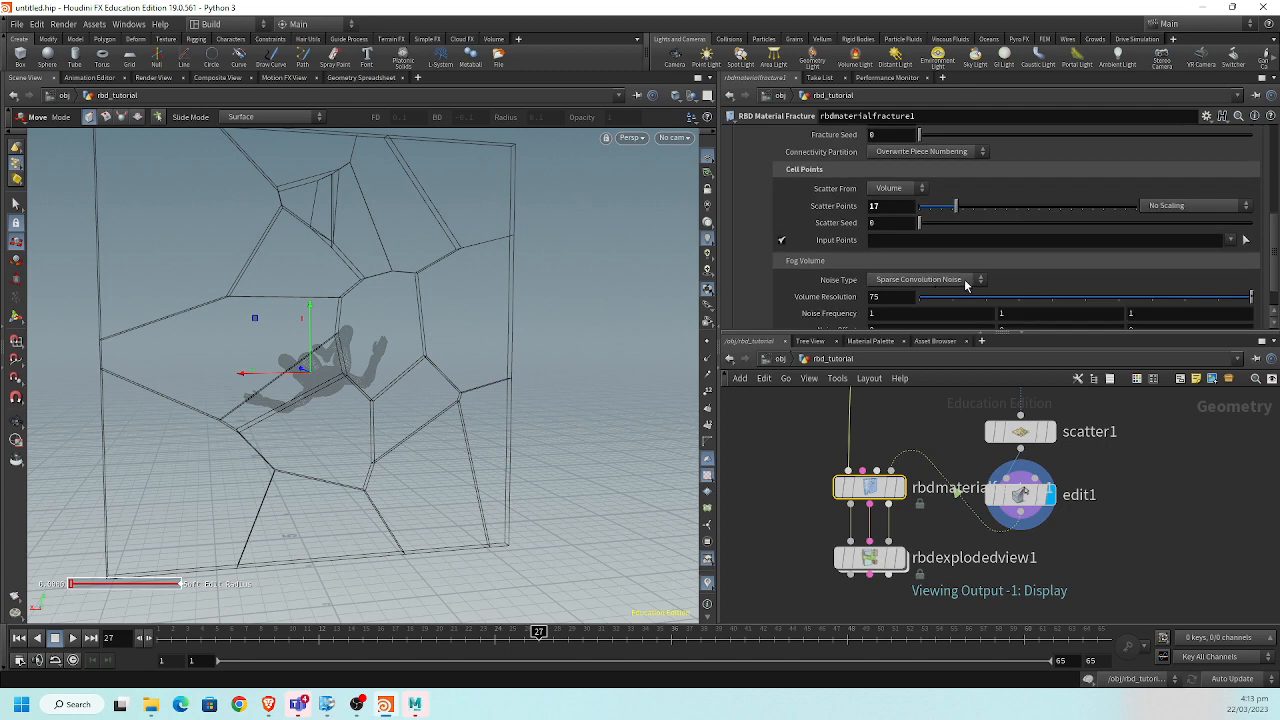
pyautogui.scroll(2, 755, 255)
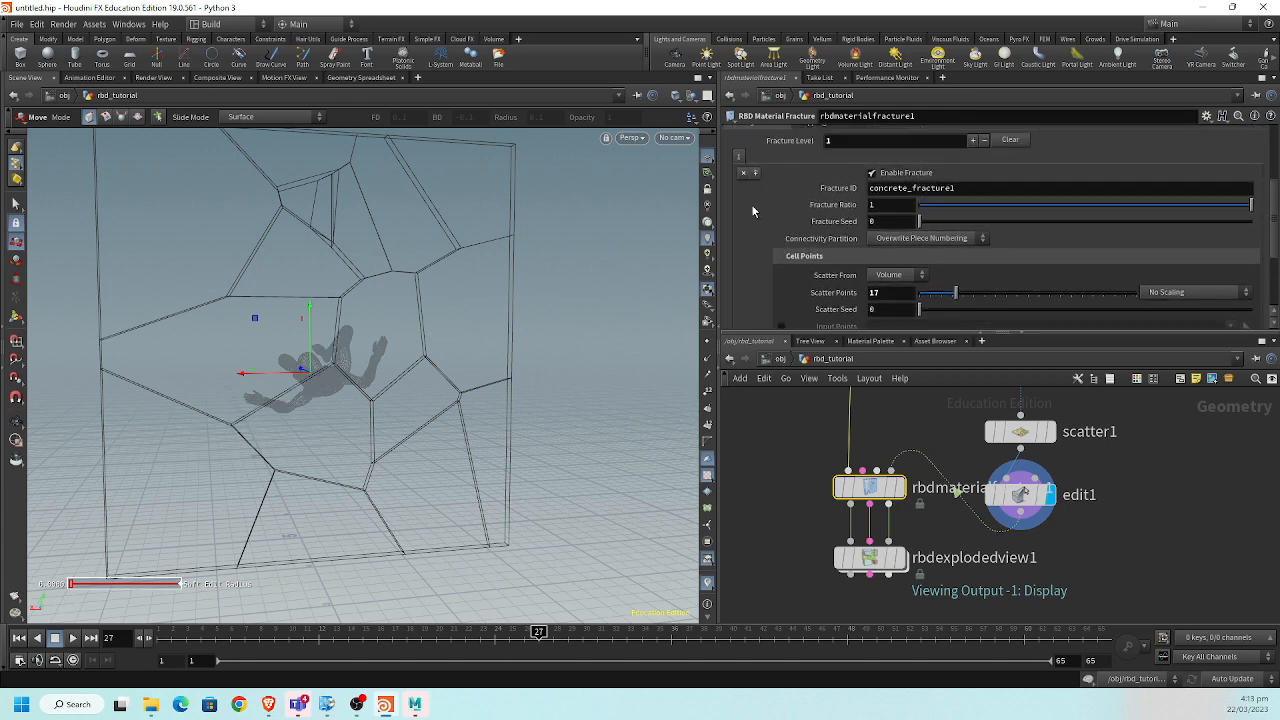
pyautogui.scroll(-1, 751, 204)
pyautogui.scroll(-3, 840, 260)
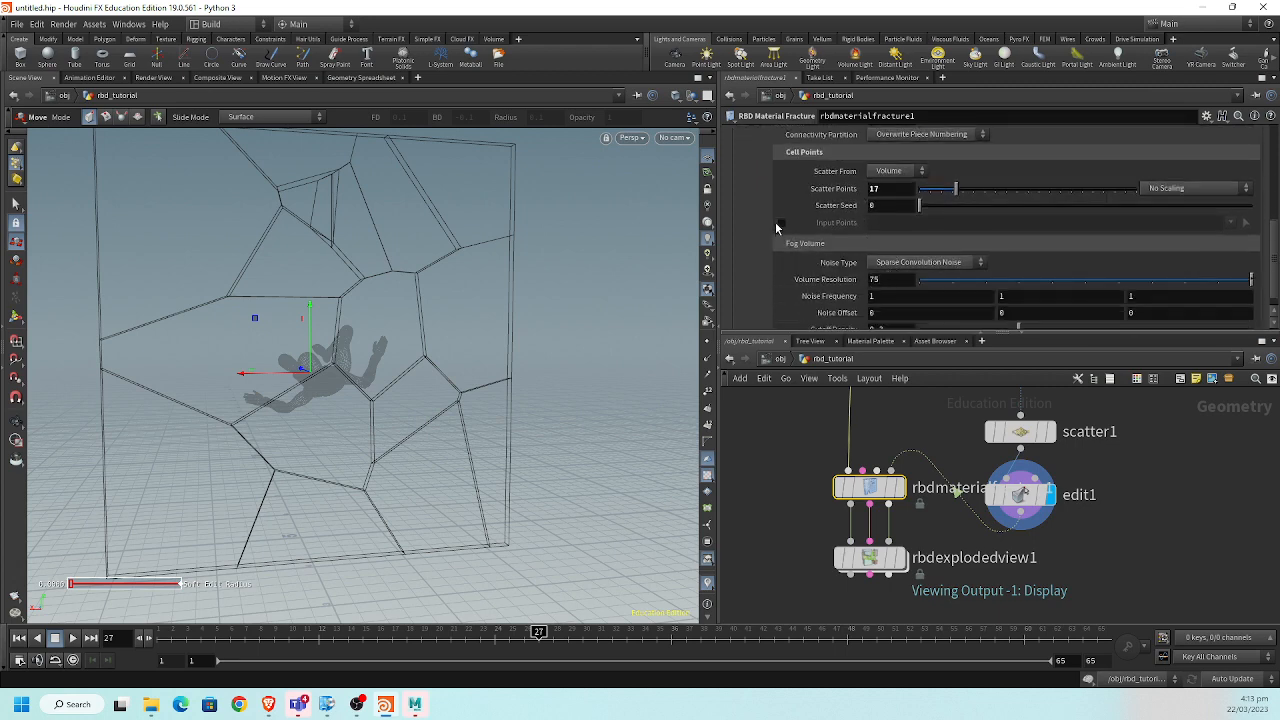
pyautogui.click(779, 223)
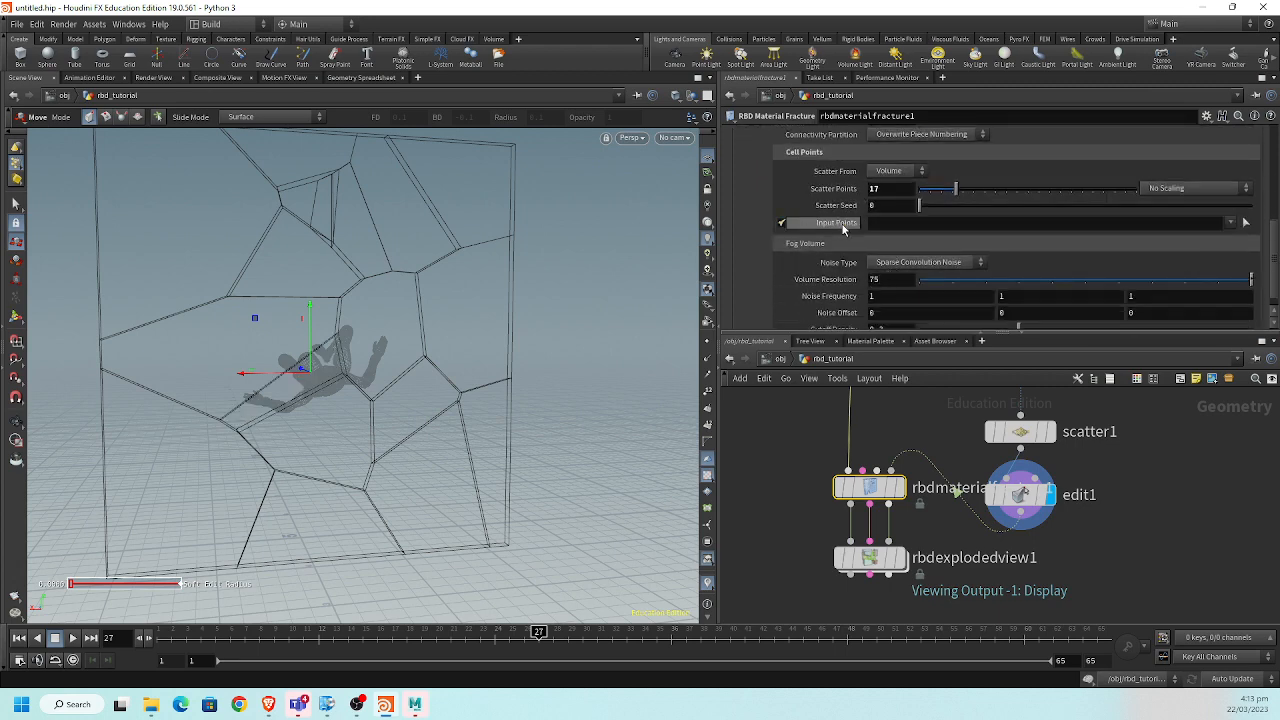
# Set Scatter Points to 6 and assign edit1's Point Selection as the Input Points group.
pyautogui.moveTo(952, 190)
pyautogui.mouseDown()
pyautogui.moveTo(910, 206)
pyautogui.moveTo(931, 203)
pyautogui.mouseUp()
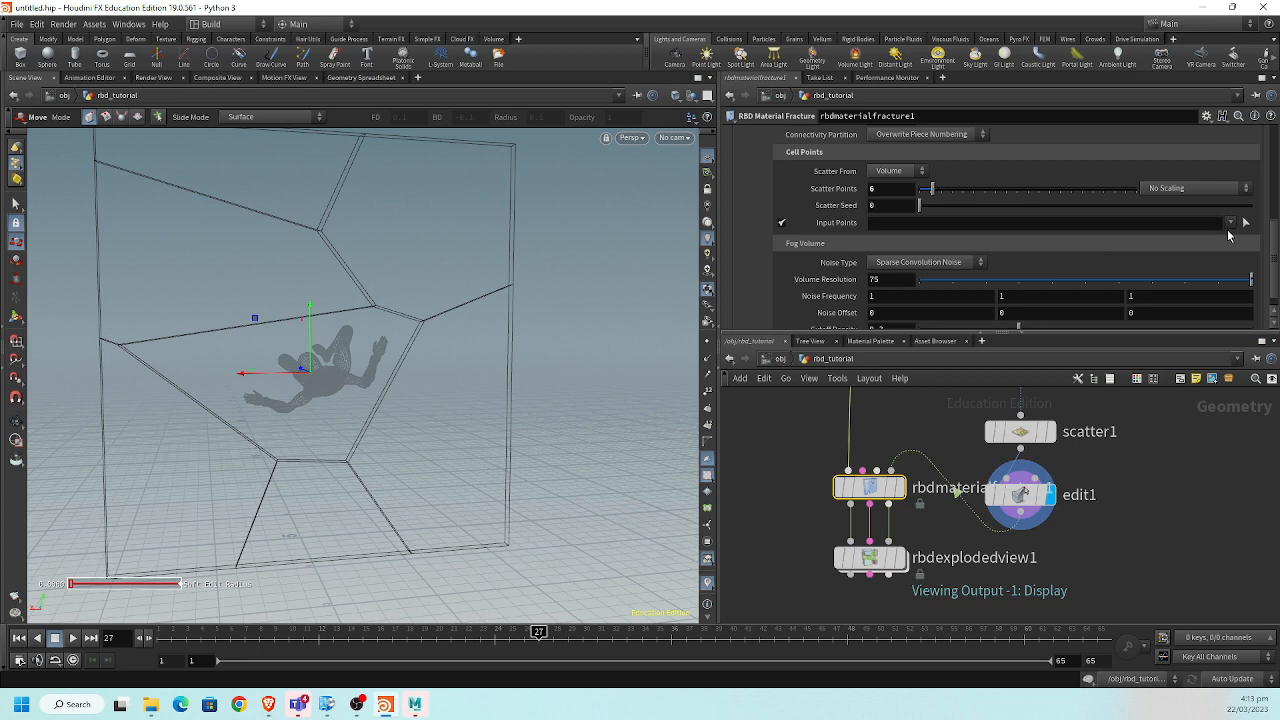
pyautogui.click(1230, 223)
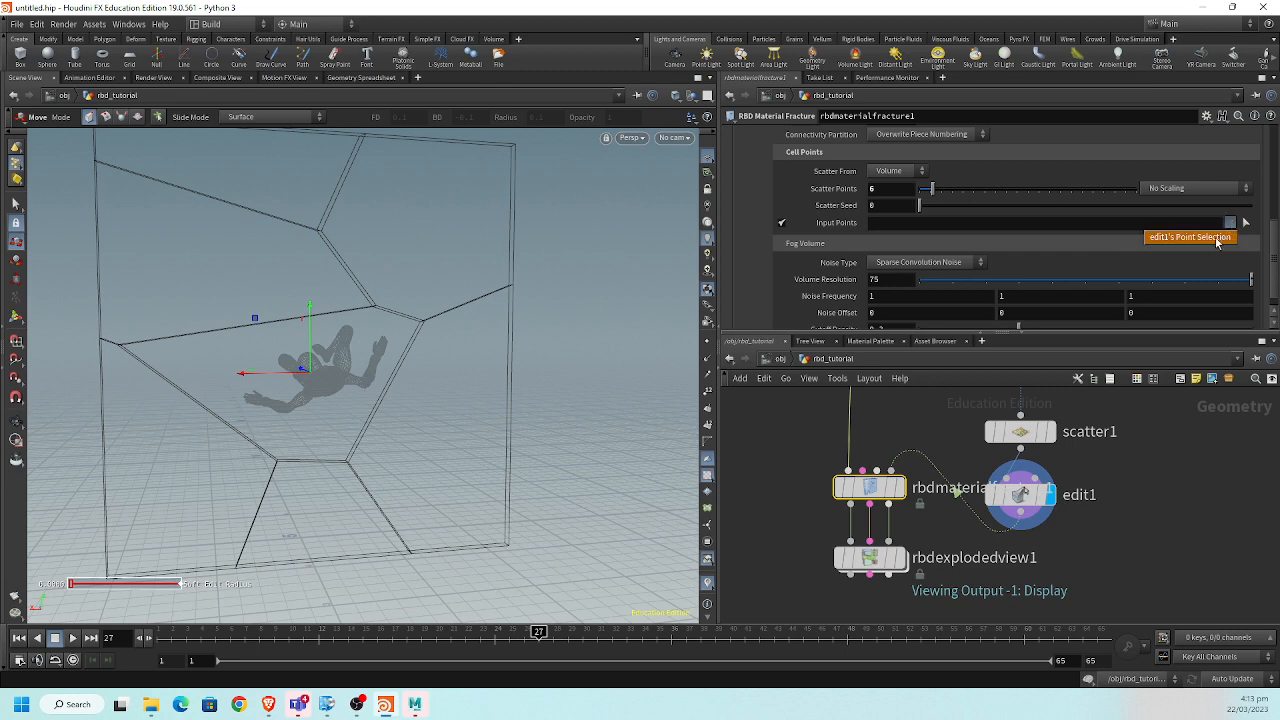
pyautogui.click(1217, 240)
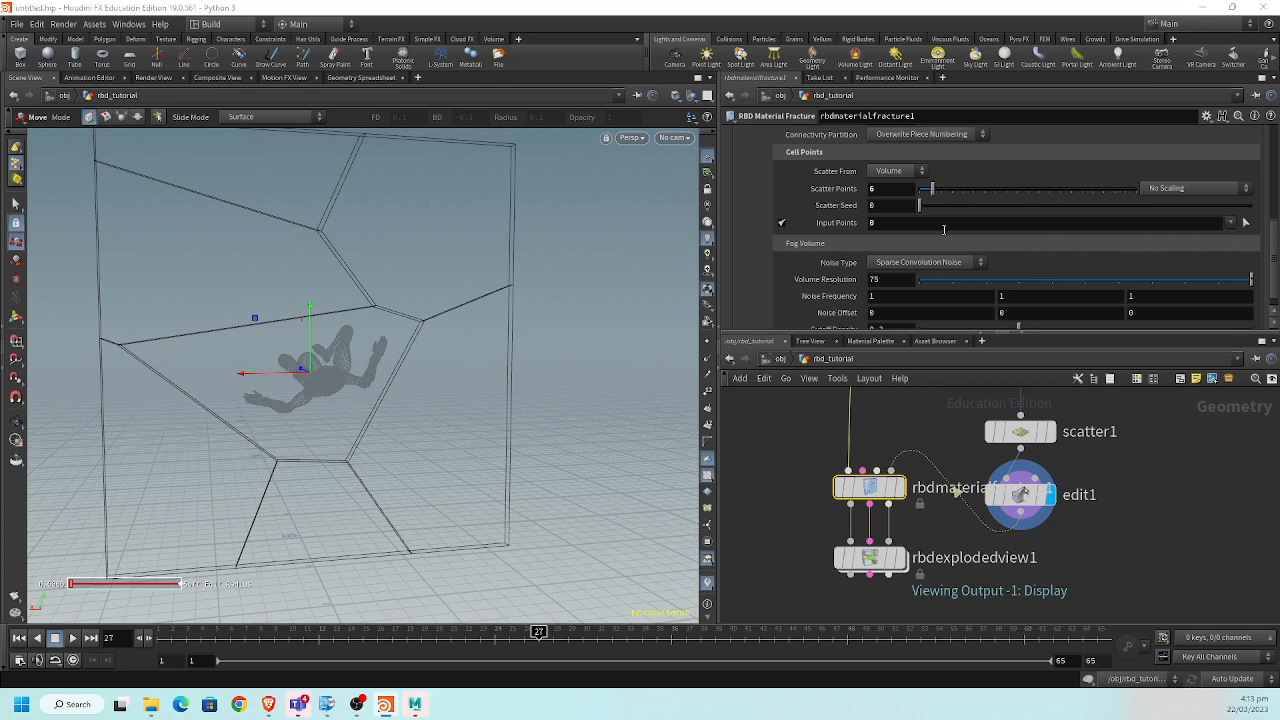
# Set Scatter Points to 10 and Scatter Seed to 0.2 for the fracture's Cell Points.
pyautogui.moveTo(931, 189); pyautogui.dragTo(941, 190)
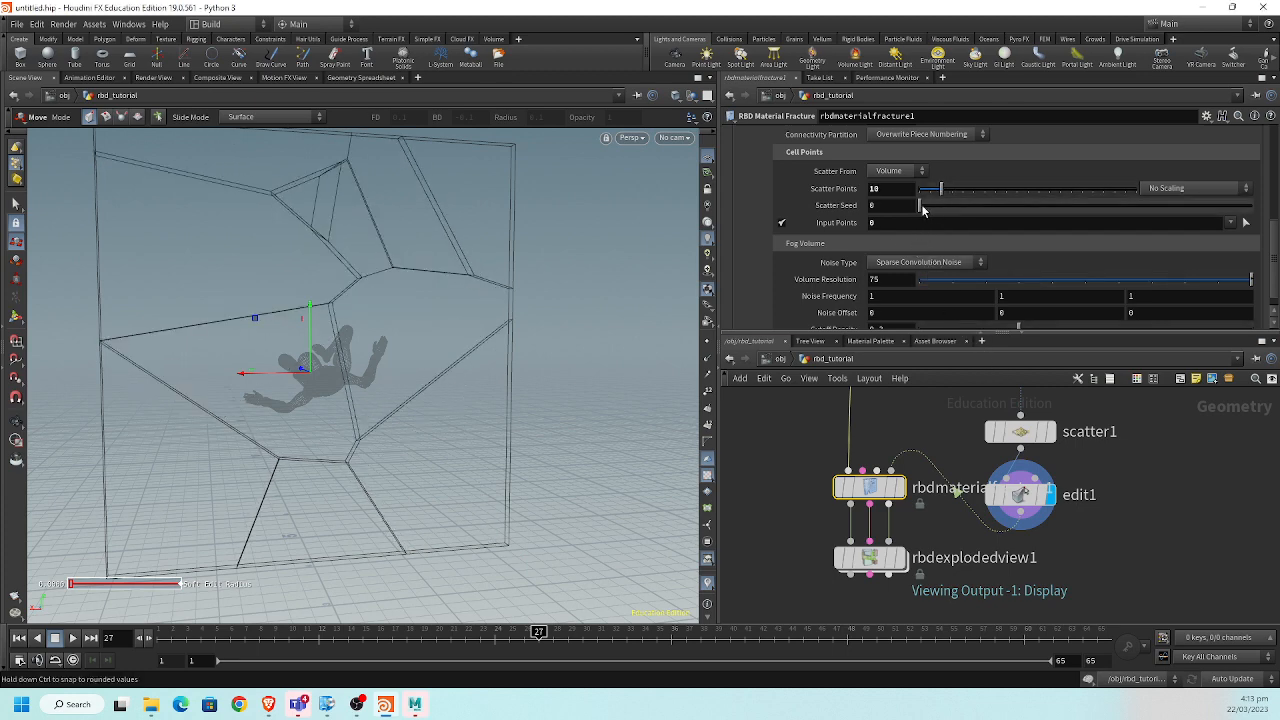
pyautogui.moveTo(922, 206); pyautogui.dragTo(926, 206)
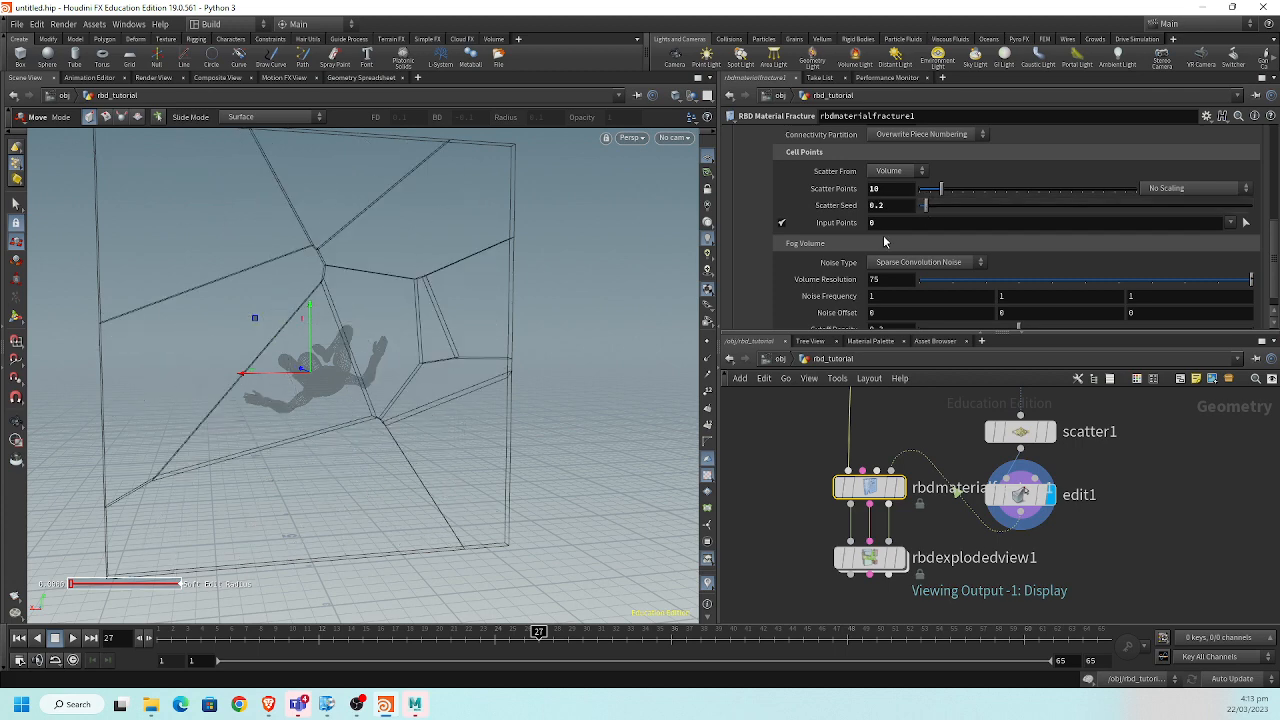
# Clear the Input Points group and toggle Input Points off and on again.
pyautogui.click(913, 226)
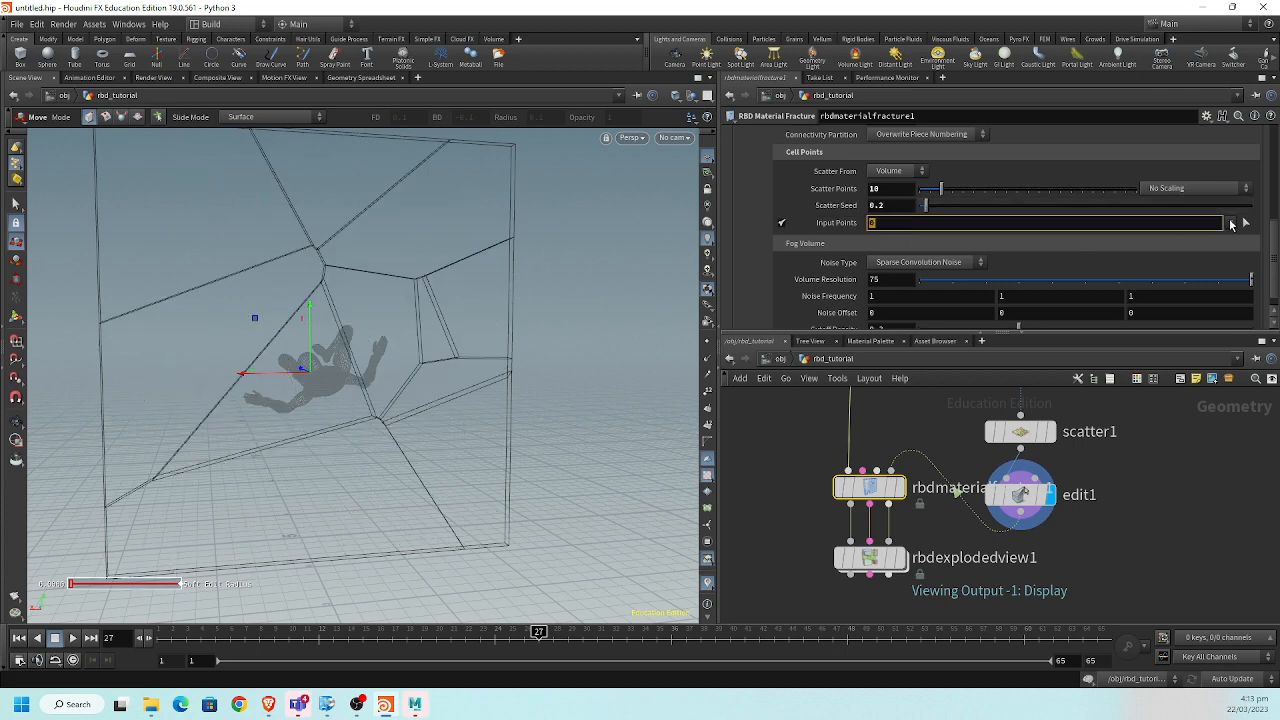
pyautogui.click(1231, 223)
pyautogui.click(1209, 240)
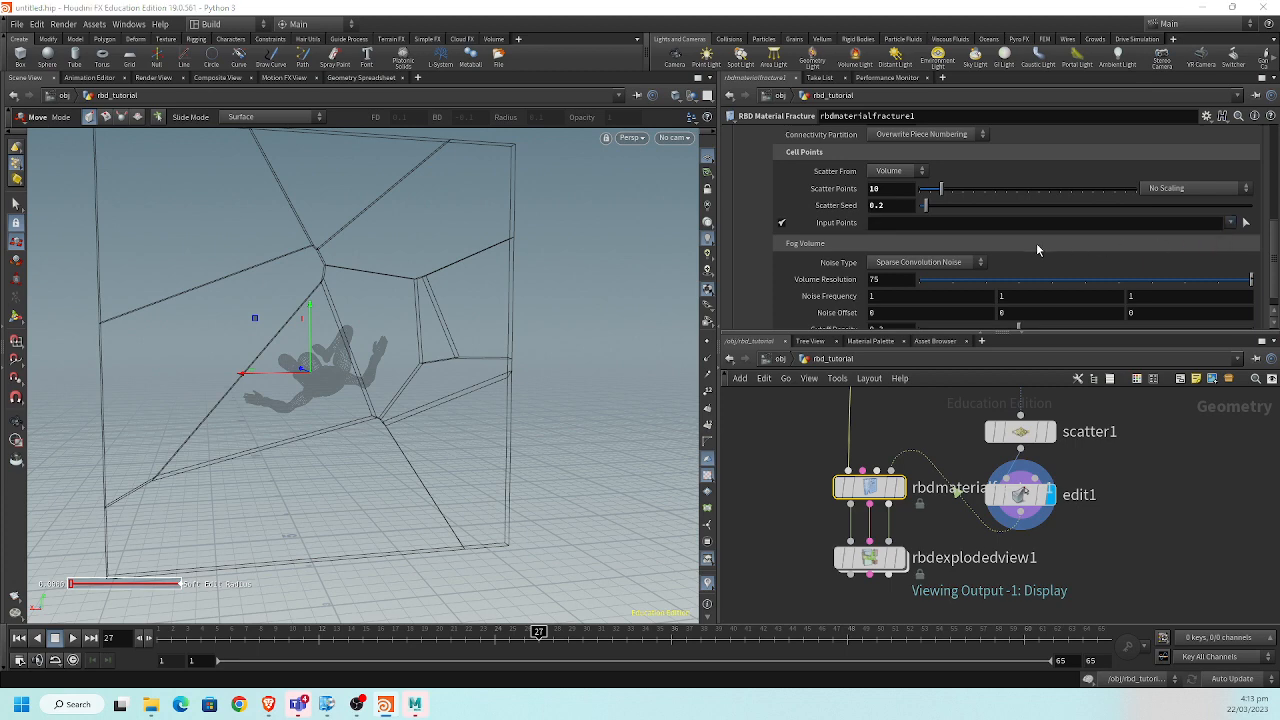
pyautogui.click(784, 226)
pyautogui.click(784, 226)
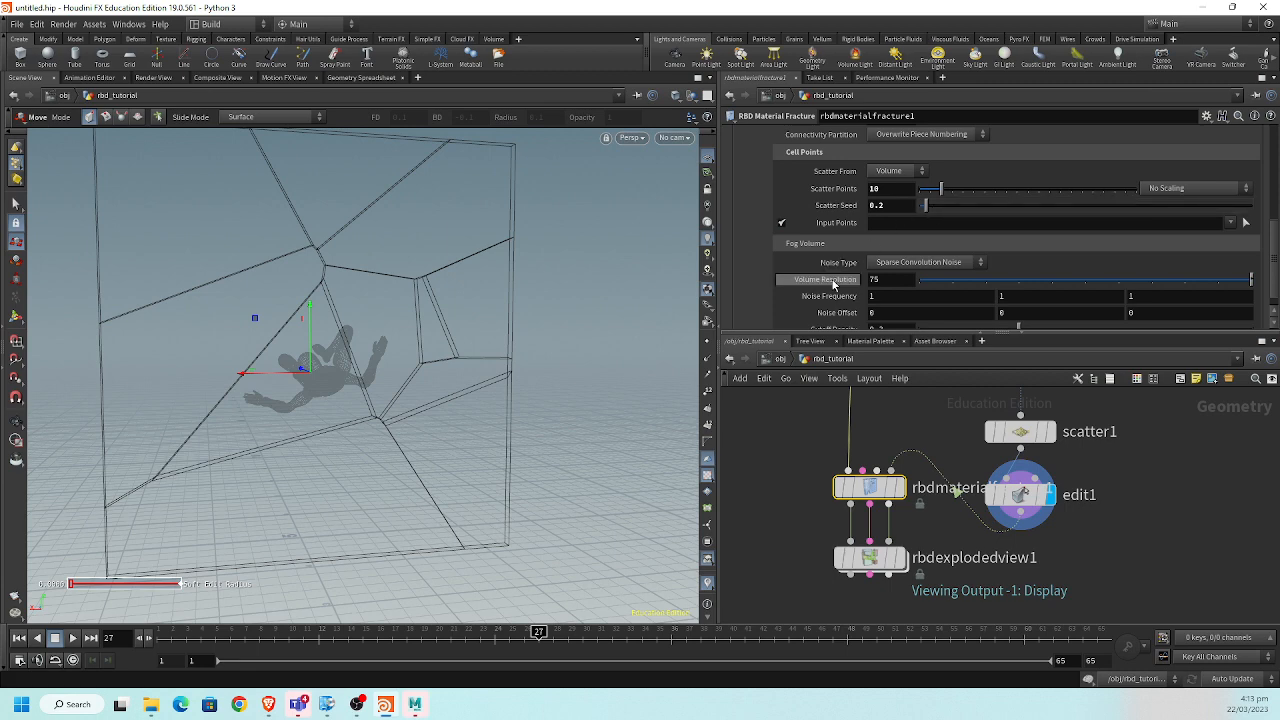
# Enlarge the parameter area and set the fracture's Scatter Points to 3, keeping Input Points enabled.
pyautogui.moveTo(800, 331); pyautogui.dragTo(770, 451)
pyautogui.scroll(3, 745, 370)
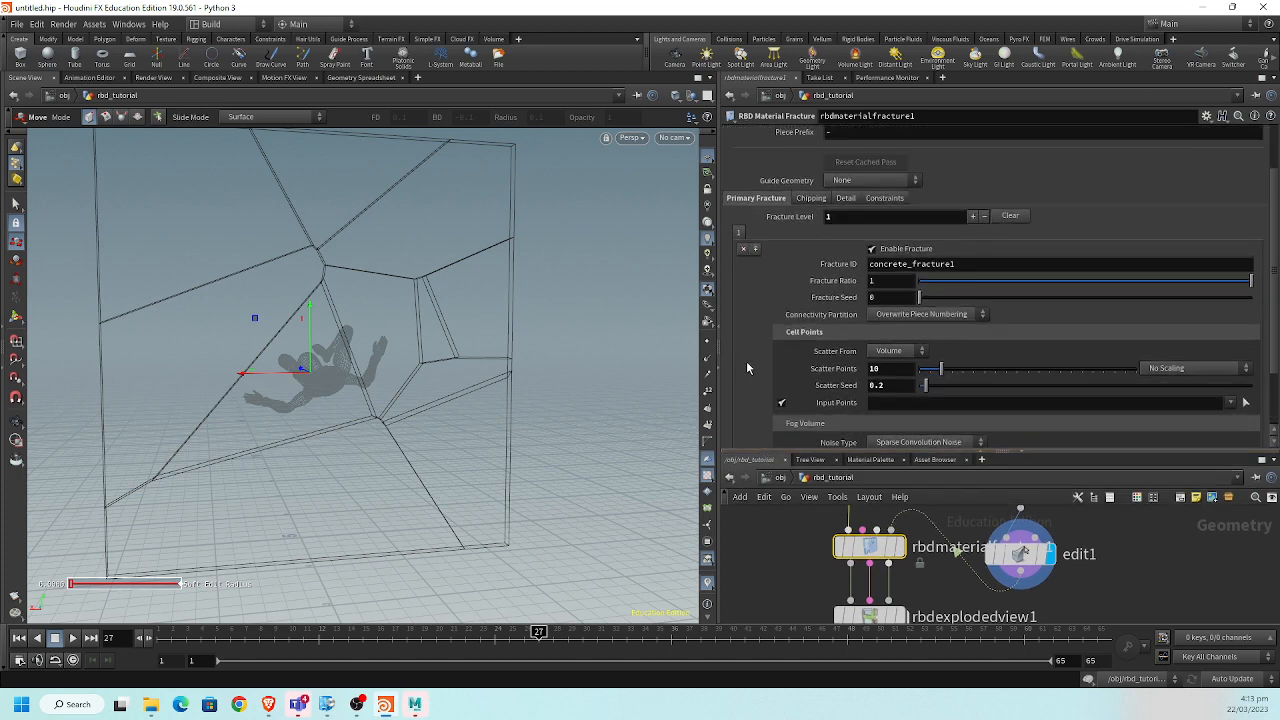
pyautogui.scroll(-3, 747, 368)
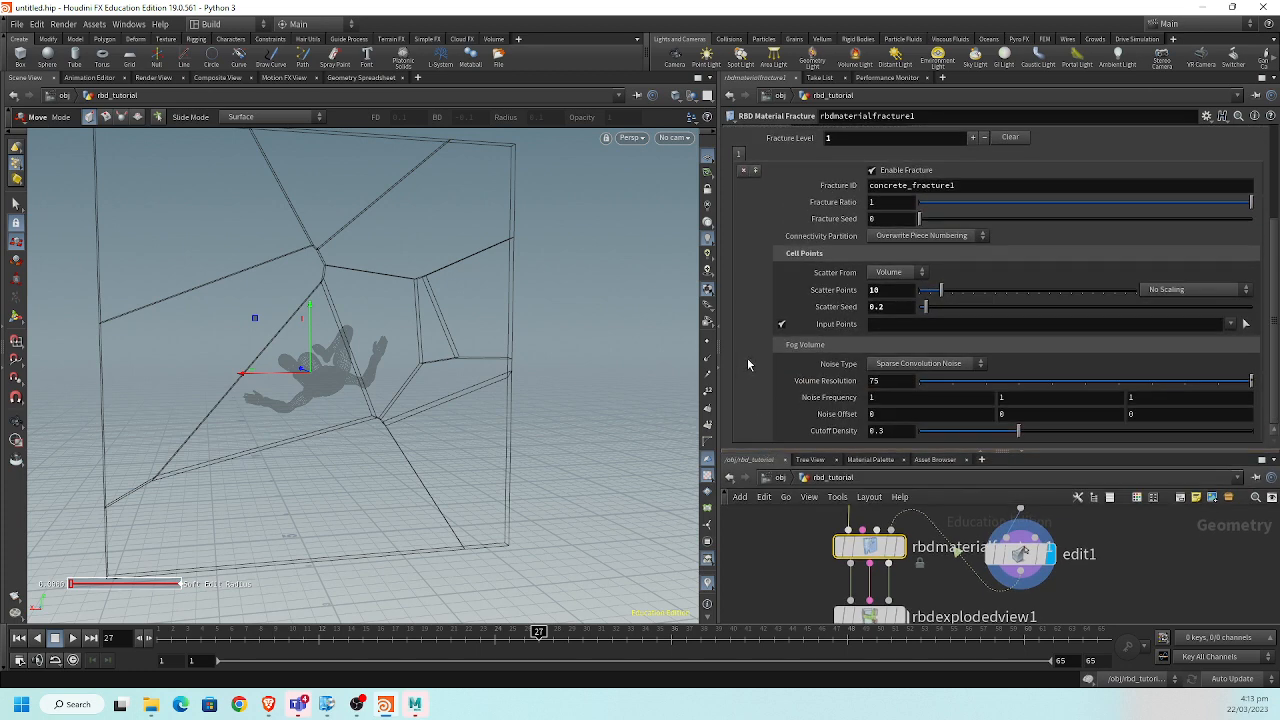
pyautogui.scroll(1, 748, 365)
pyautogui.scroll(-1, 749, 367)
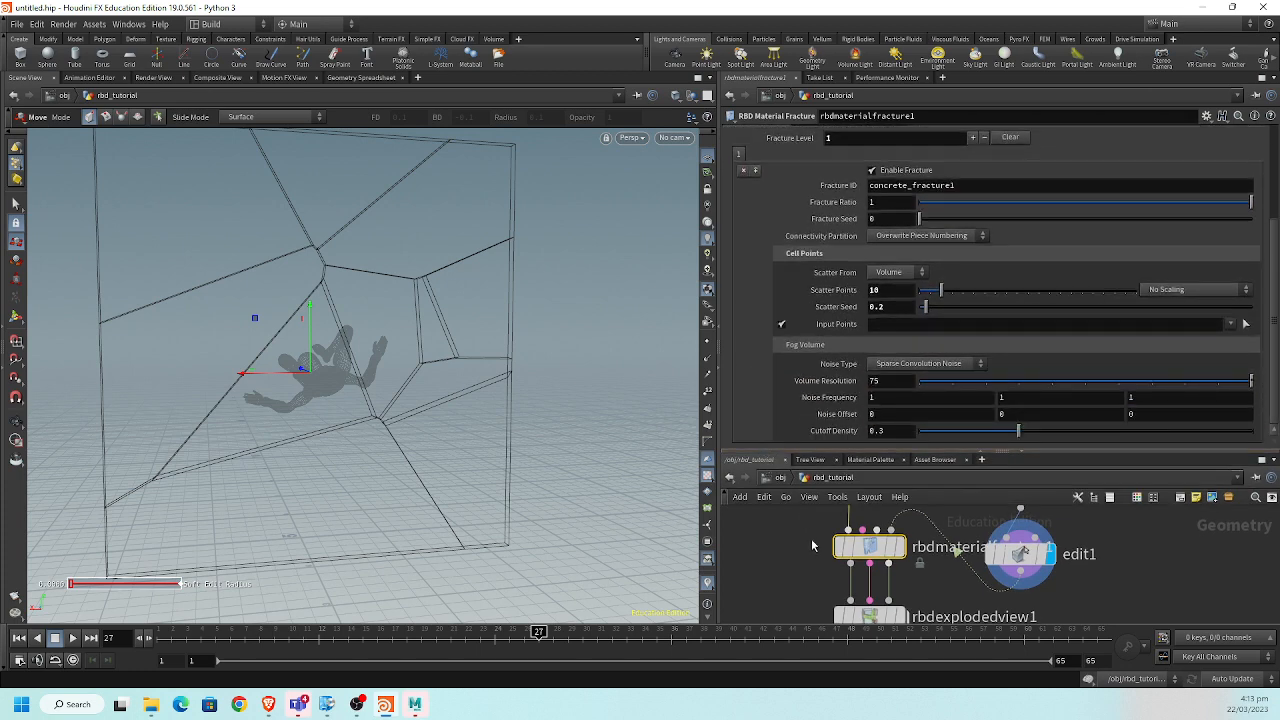
pyautogui.click(782, 325)
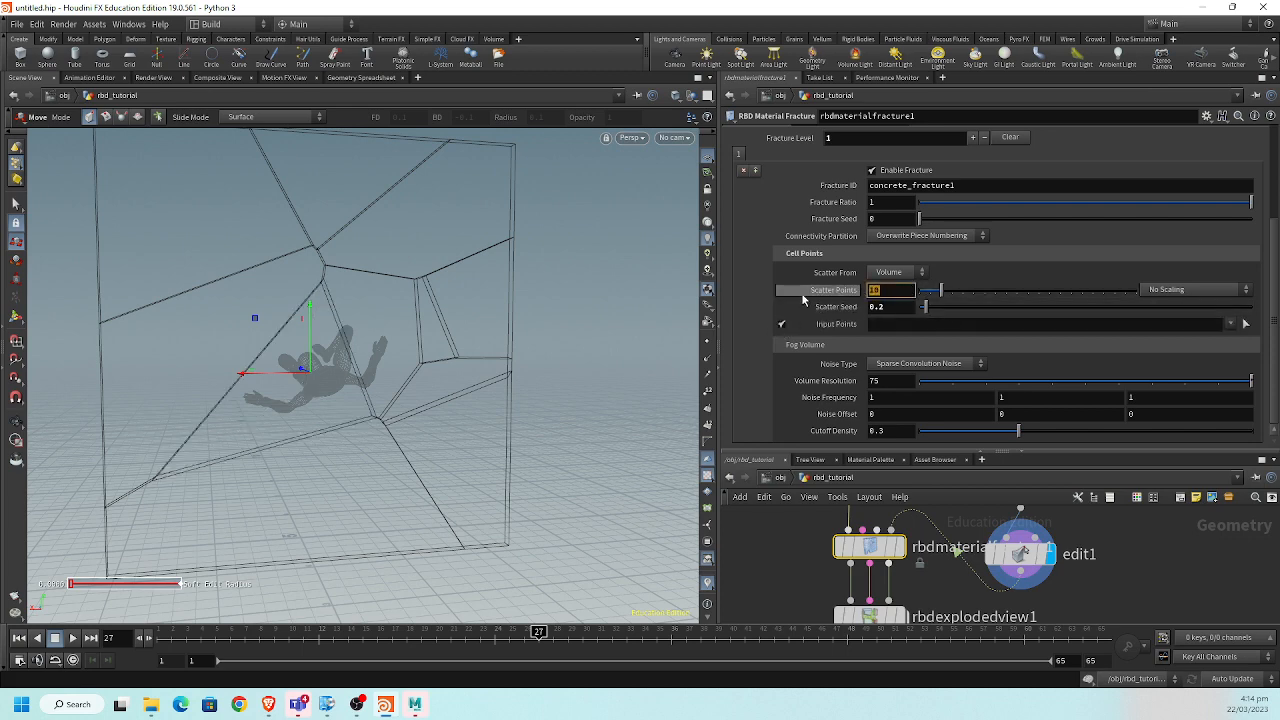
pyautogui.write('3')
pyautogui.press('Return')
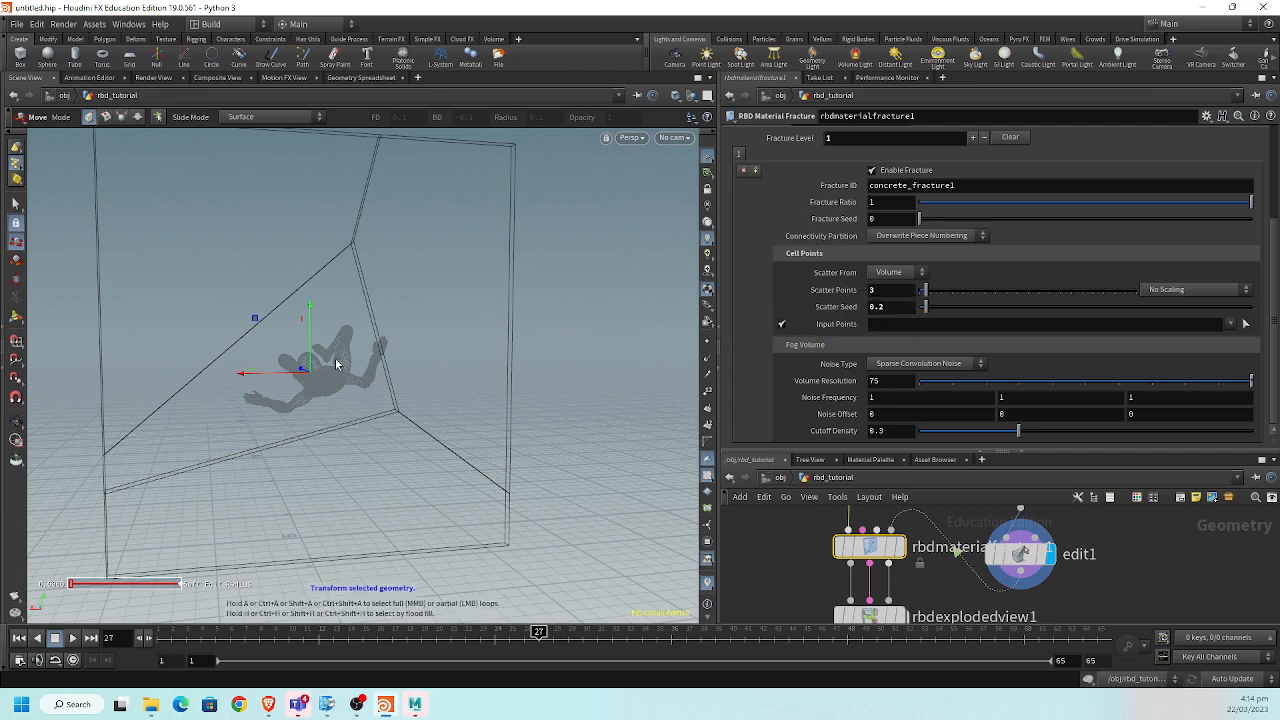
# Add two more fracture levels to rbdmaterialfracture1, for a total of three.
pyautogui.press('Escape')
pyautogui.moveTo(323, 365); pyautogui.dragTo(352, 372)
pyautogui.press('t')
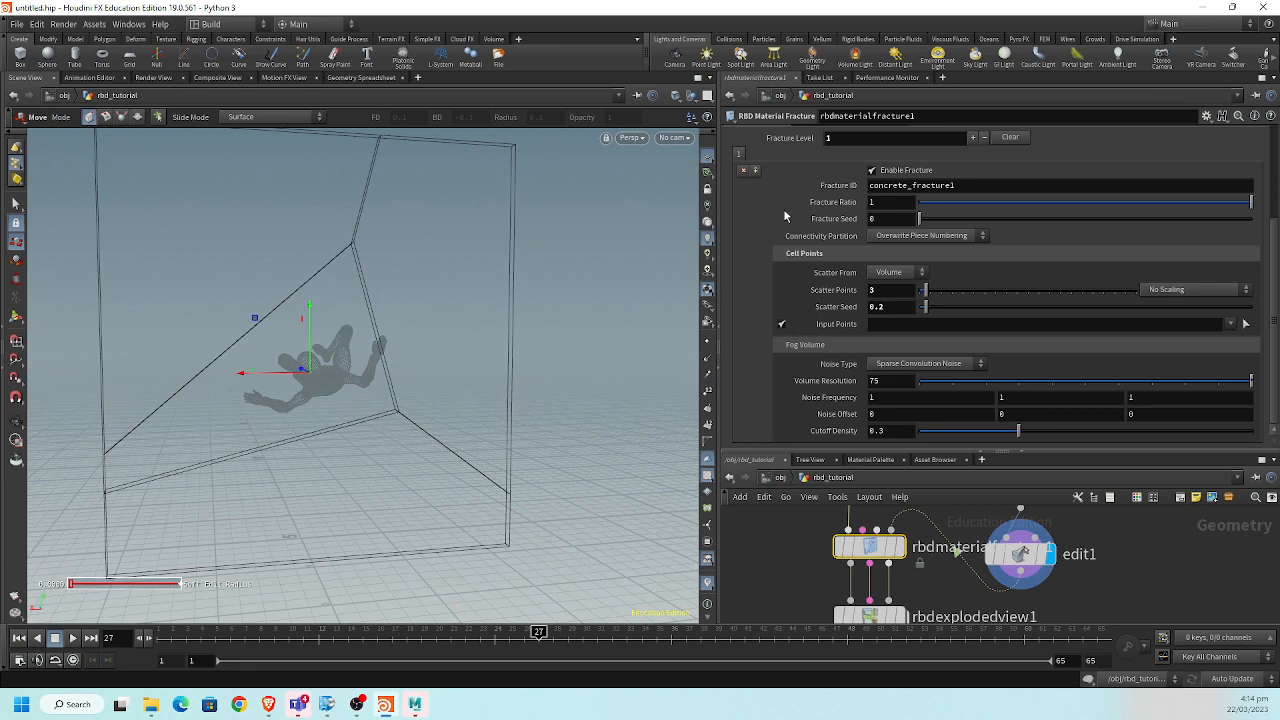
pyautogui.click(755, 171)
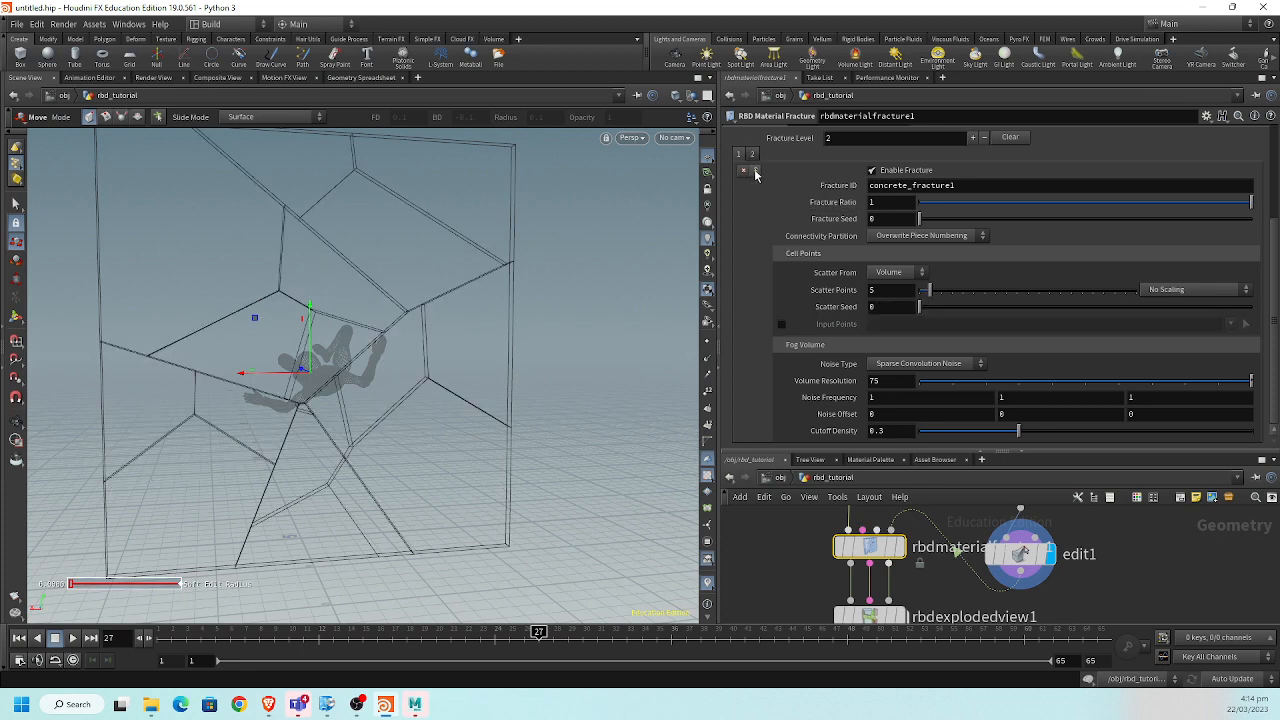
pyautogui.click(755, 172)
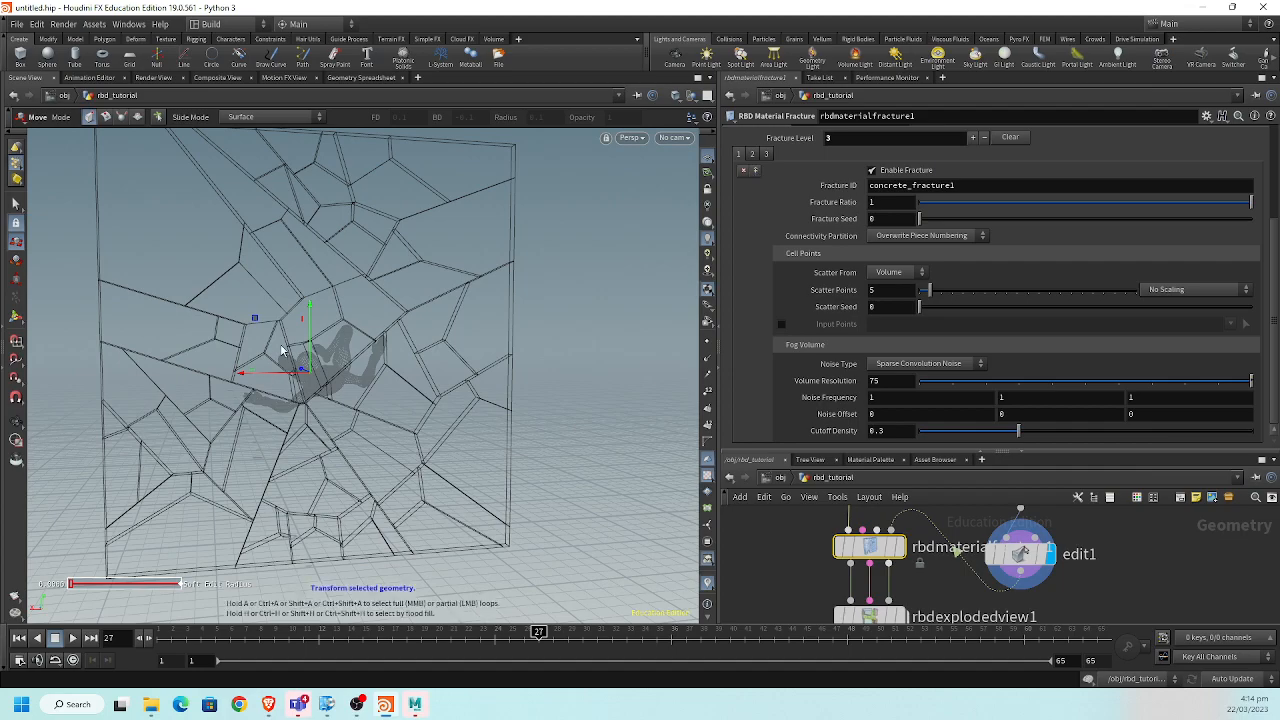
pyautogui.moveTo(330, 327)
pyautogui.keyDown('alt'); pyautogui.mouseDown()
pyautogui.moveTo(383, 357)
pyautogui.moveTo(309, 363)
pyautogui.moveTo(551, 360)
pyautogui.moveTo(380, 363)
pyautogui.moveTo(494, 374)
pyautogui.moveTo(345, 370)
pyautogui.moveTo(377, 369)
pyautogui.mouseUp(); pyautogui.keyUp('alt')
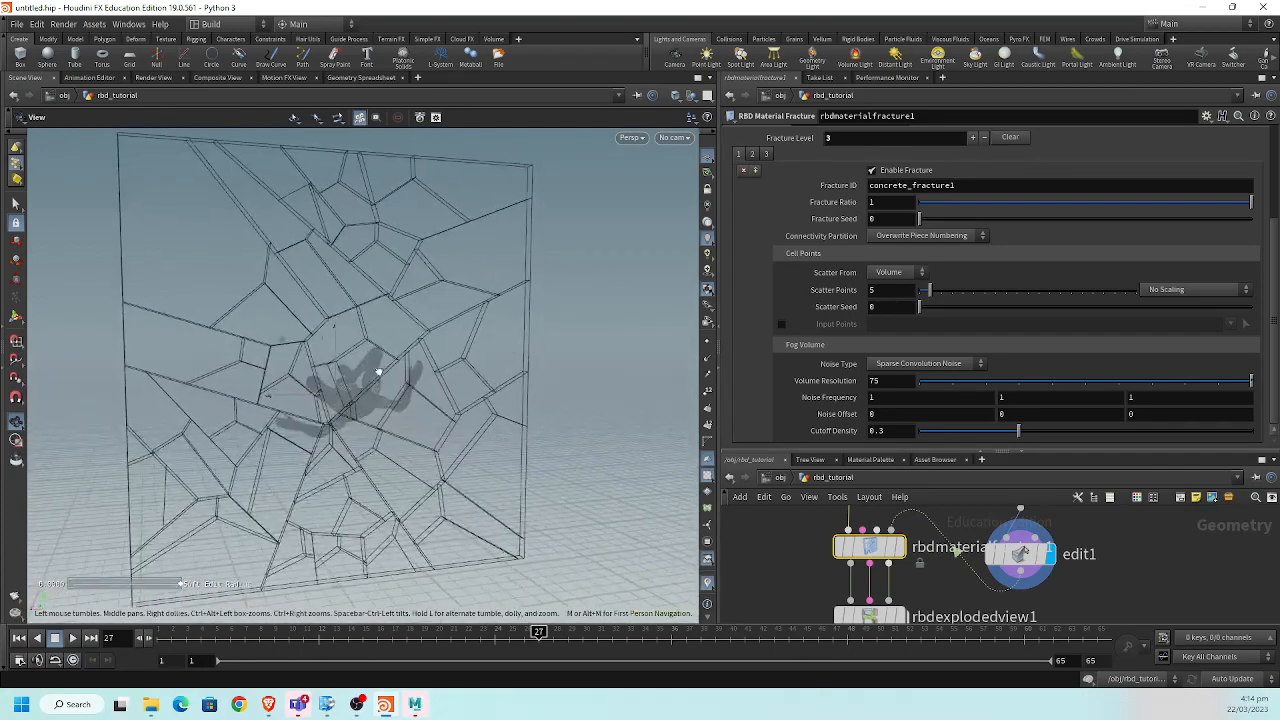
# Display the rbdexplodedview1 result and inspect the separated wall pieces up close around the character.
pyautogui.moveTo(943, 600); pyautogui.dragTo(932, 537, button='middle')
pyautogui.click(887, 554)
pyautogui.keyDown('alt'); pyautogui.moveTo(547, 428); pyautogui.dragTo(488, 426, button='middle'); pyautogui.keyUp('alt')
pyautogui.scroll(5, 488, 426)
pyautogui.keyDown('alt'); pyautogui.moveTo(340, 310); pyautogui.dragTo(457, 432, button='middle'); pyautogui.keyUp('alt')
pyautogui.scroll(3, 457, 432)
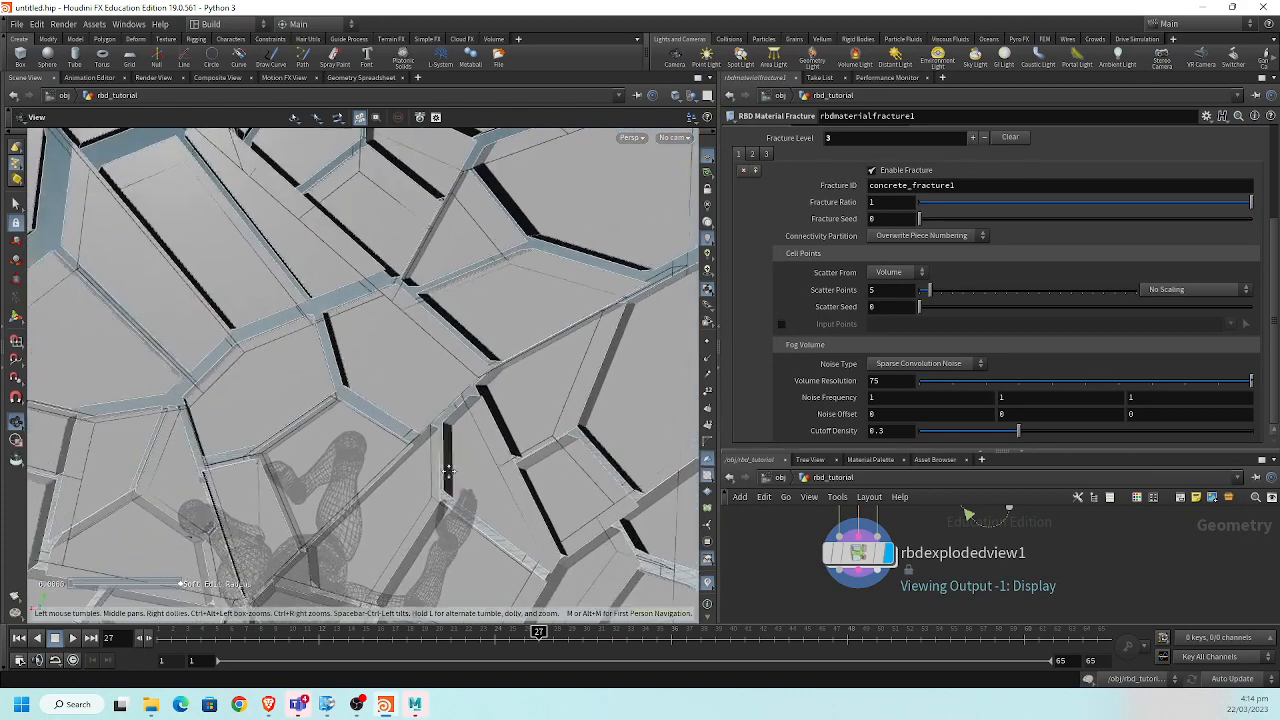
# Enable Chipping on rbdmaterialfracture1 and inspect the chipped corners of the wall pieces.
pyautogui.click(858, 554)
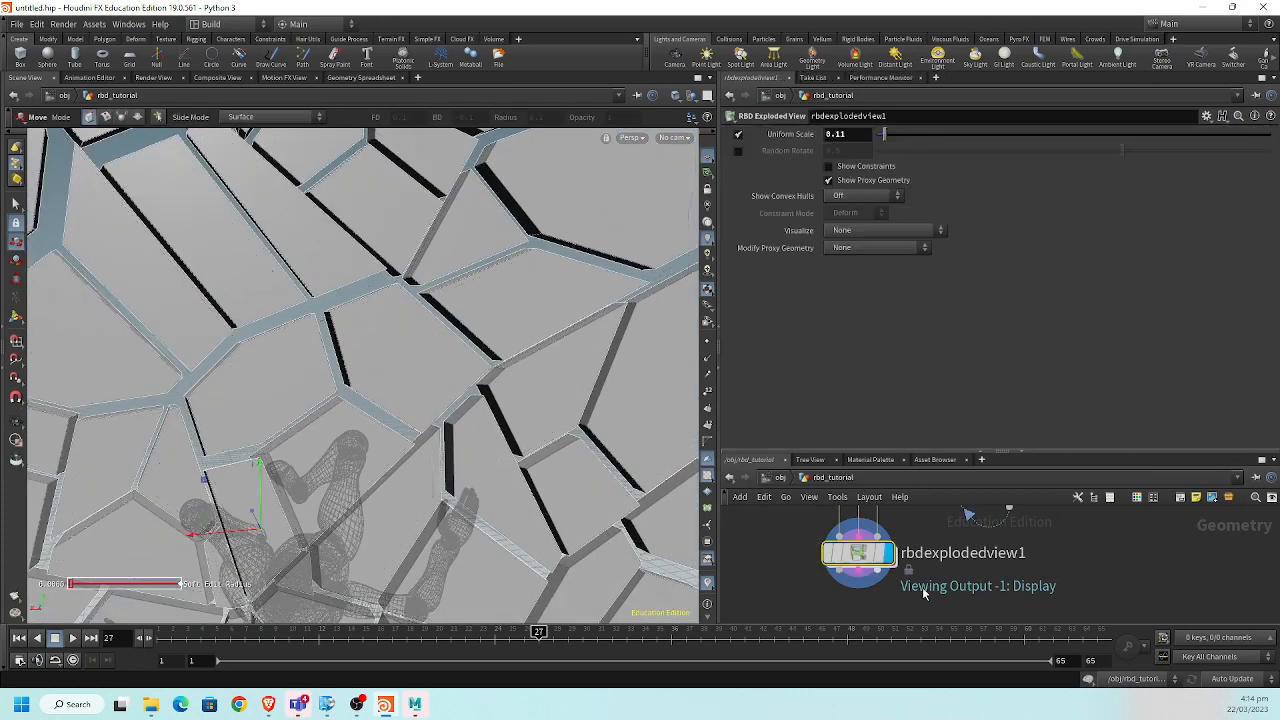
pyautogui.moveTo(762, 532); pyautogui.dragTo(799, 609, button='middle')
pyautogui.click(893, 563)
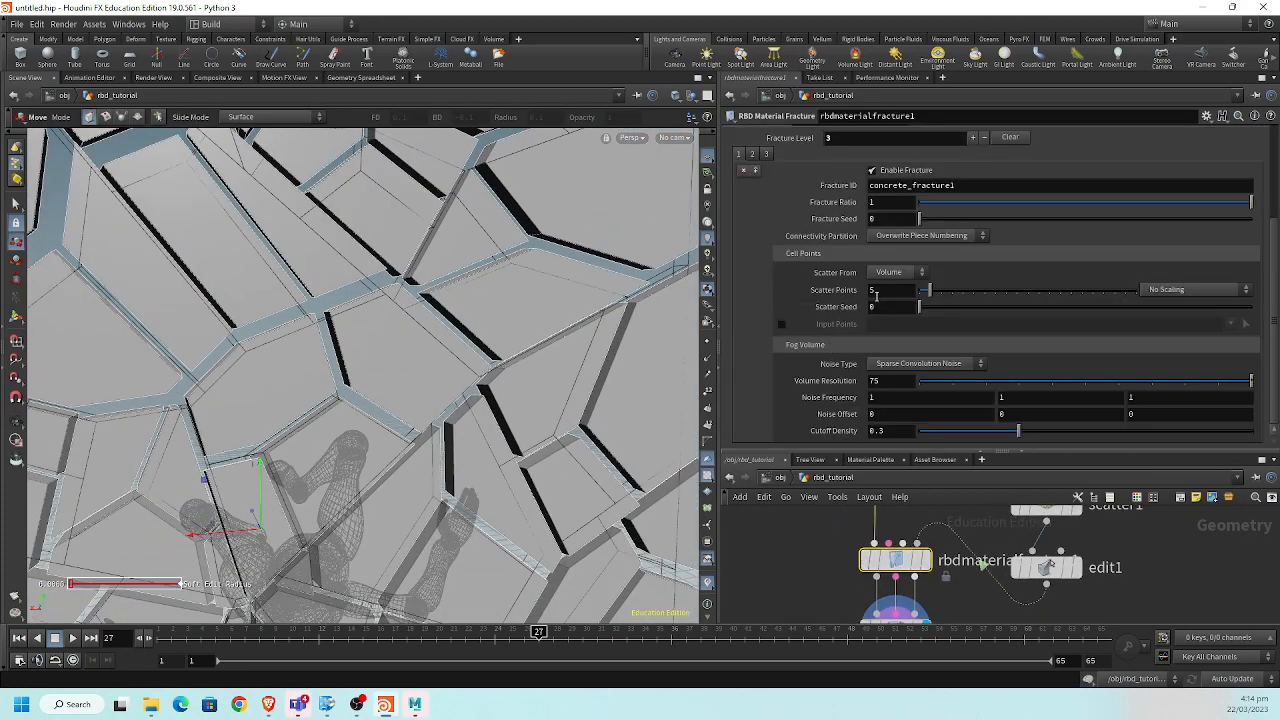
pyautogui.scroll(3, 869, 289)
pyautogui.click(809, 241)
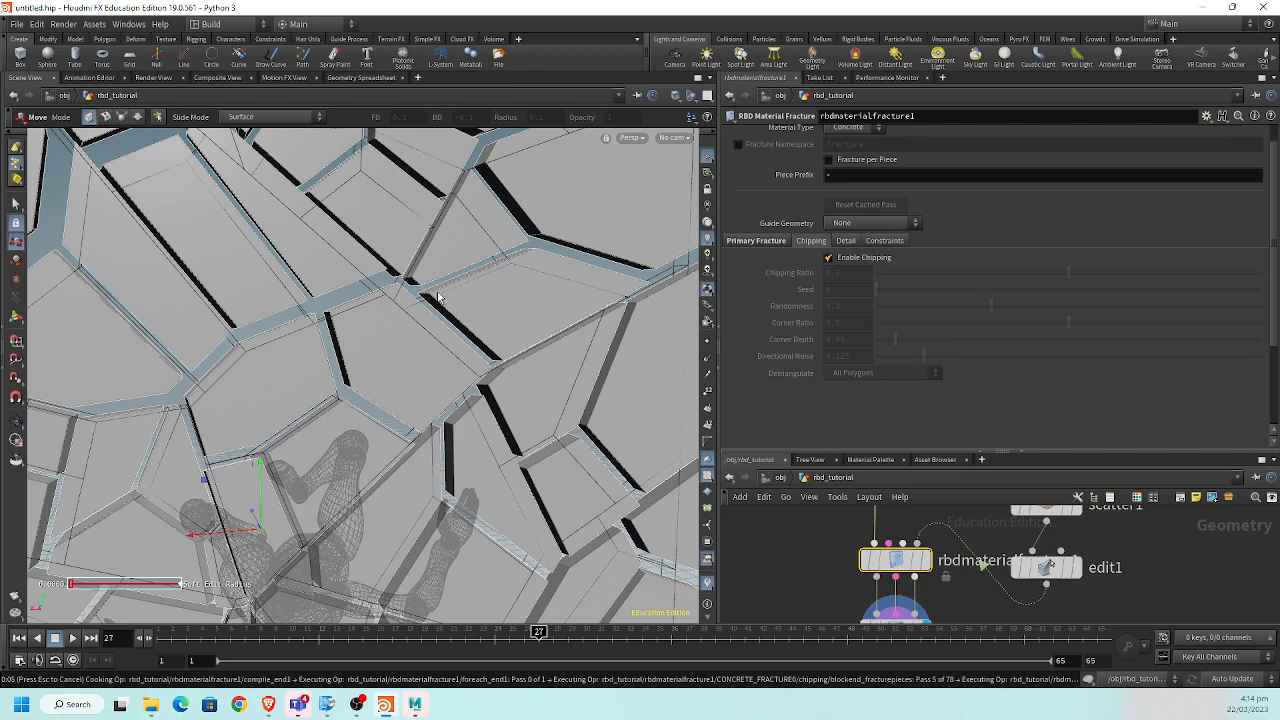
pyautogui.keyDown('alt'); pyautogui.moveTo(438, 297); pyautogui.dragTo(532, 389, button='right'); pyautogui.keyUp('alt')
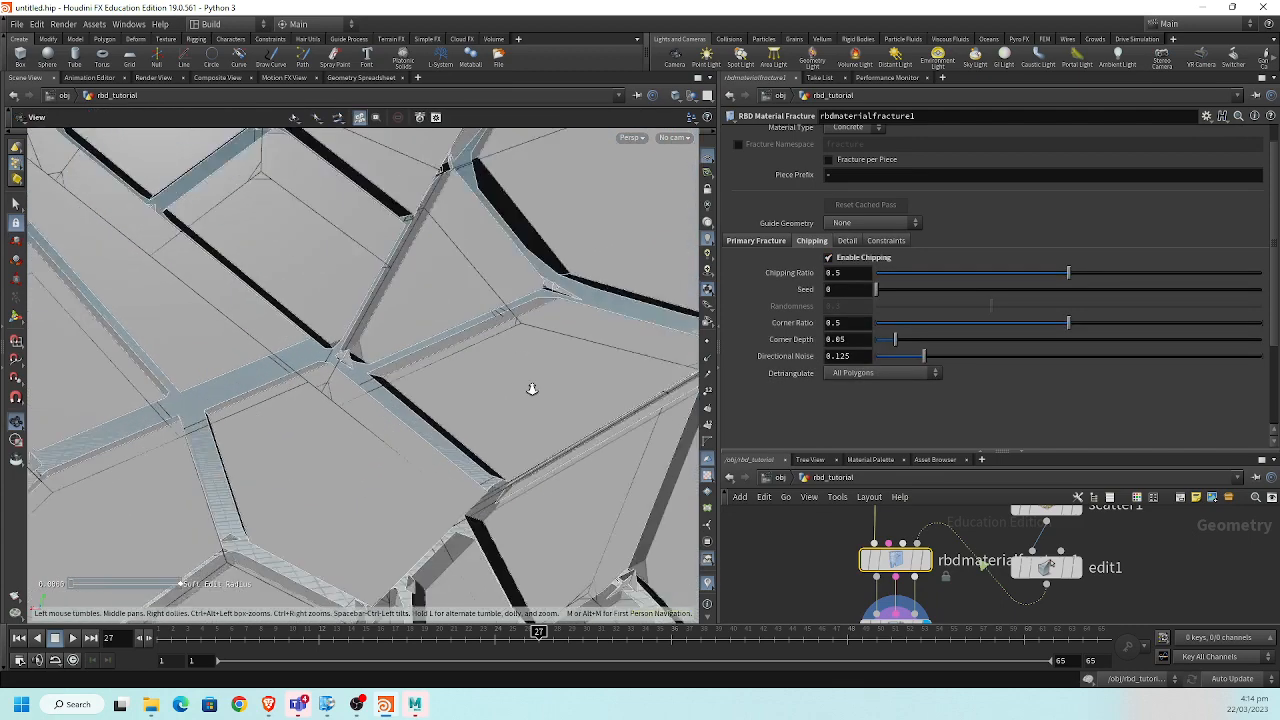
pyautogui.keyDown('alt'); pyautogui.moveTo(532, 389); pyautogui.dragTo(430, 455); pyautogui.keyUp('alt')
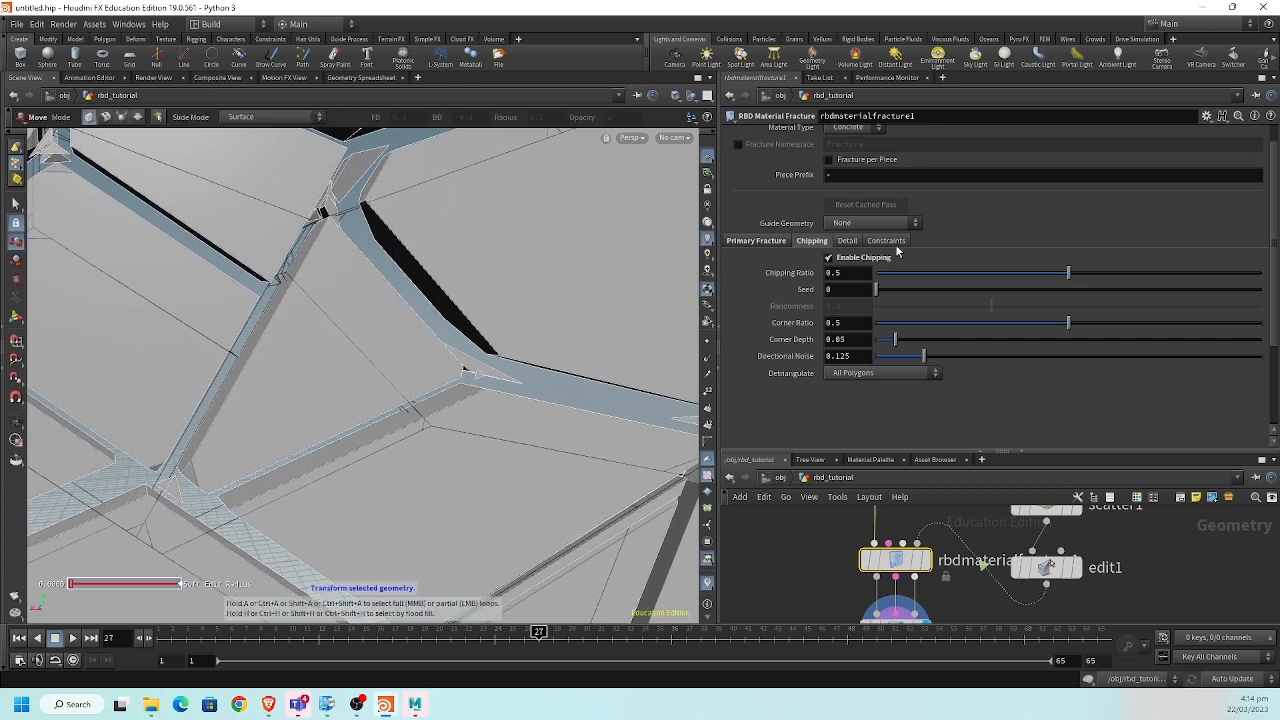
# Enable Edge Detail on rbdmaterialfracture1, inspect the whole wall, and select the rbdexplodedview1 node.
pyautogui.click(847, 241)
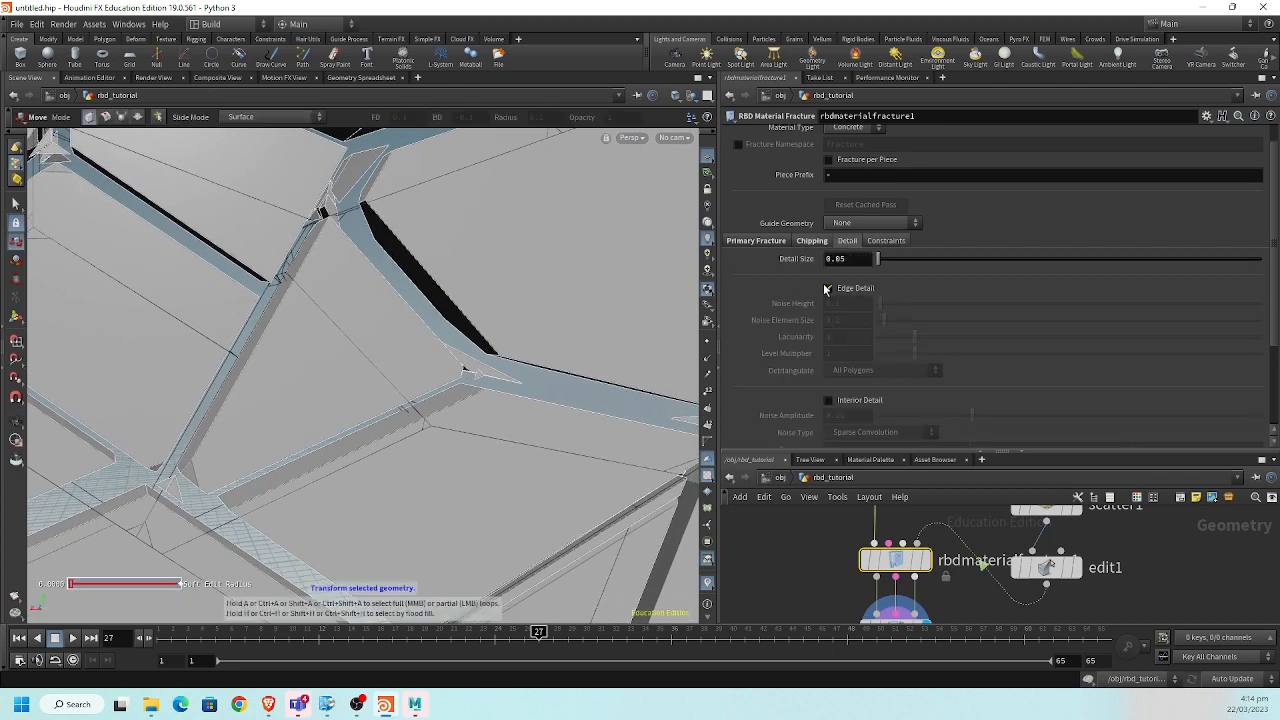
pyautogui.click(828, 288)
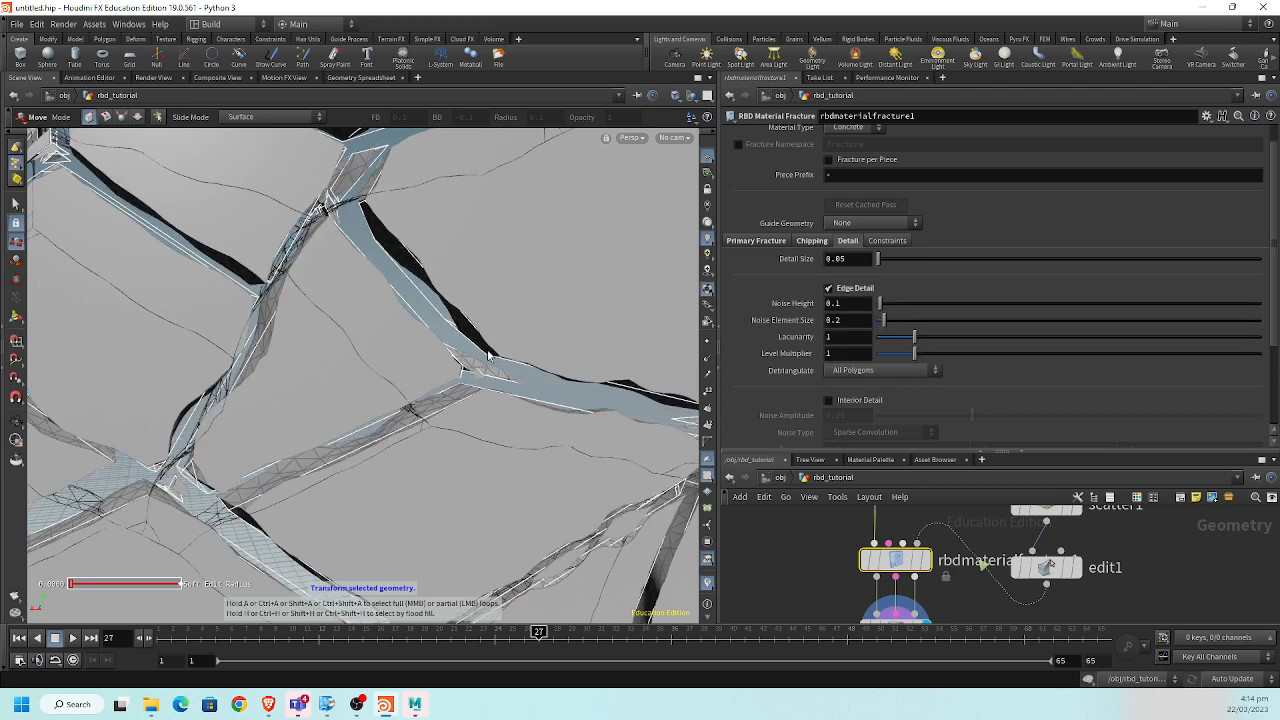
pyautogui.keyDown('alt'); pyautogui.moveTo(489, 355); pyautogui.dragTo(86, 348, button='right'); pyautogui.keyUp('alt')
pyautogui.moveTo(295, 389)
pyautogui.keyDown('alt'); pyautogui.mouseDown()
pyautogui.moveTo(294, 404)
pyautogui.moveTo(285, 382)
pyautogui.mouseUp(); pyautogui.keyUp('alt')
pyautogui.keyDown('alt'); pyautogui.moveTo(285, 382); pyautogui.dragTo(362, 357, button='middle'); pyautogui.keyUp('alt')
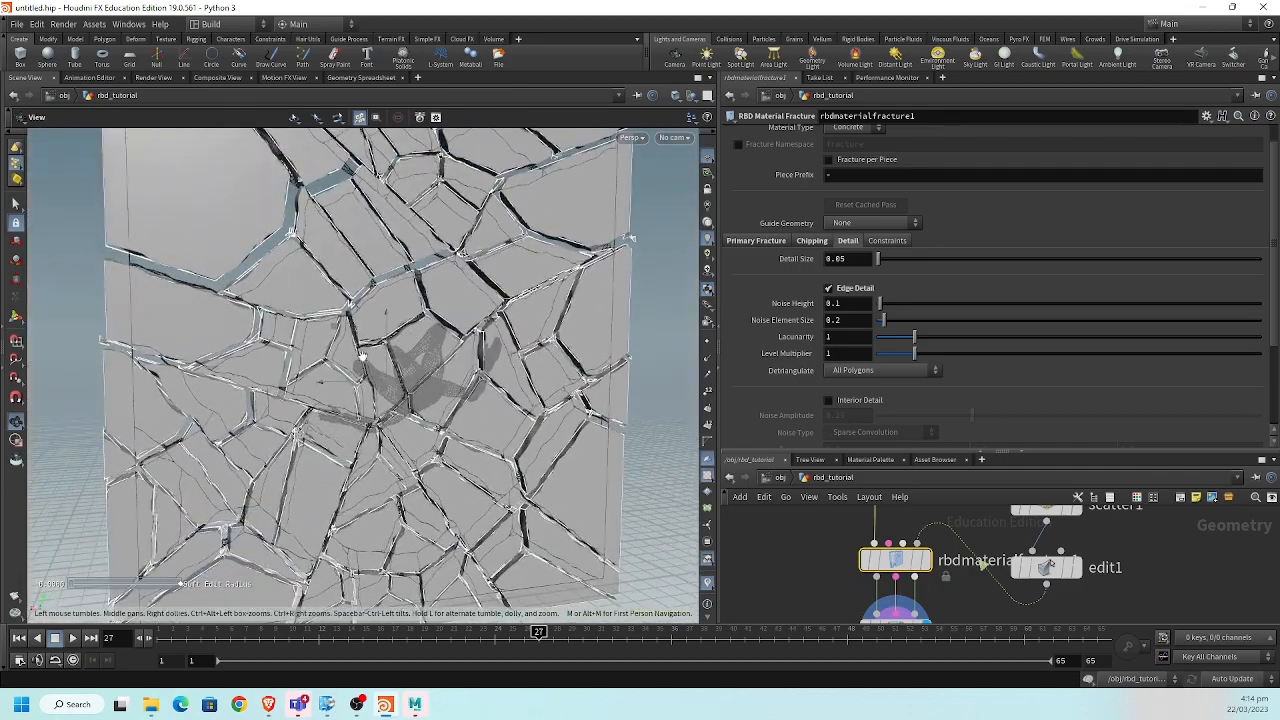
pyautogui.moveTo(362, 357); pyautogui.dragTo(320, 375)
pyautogui.press('t')
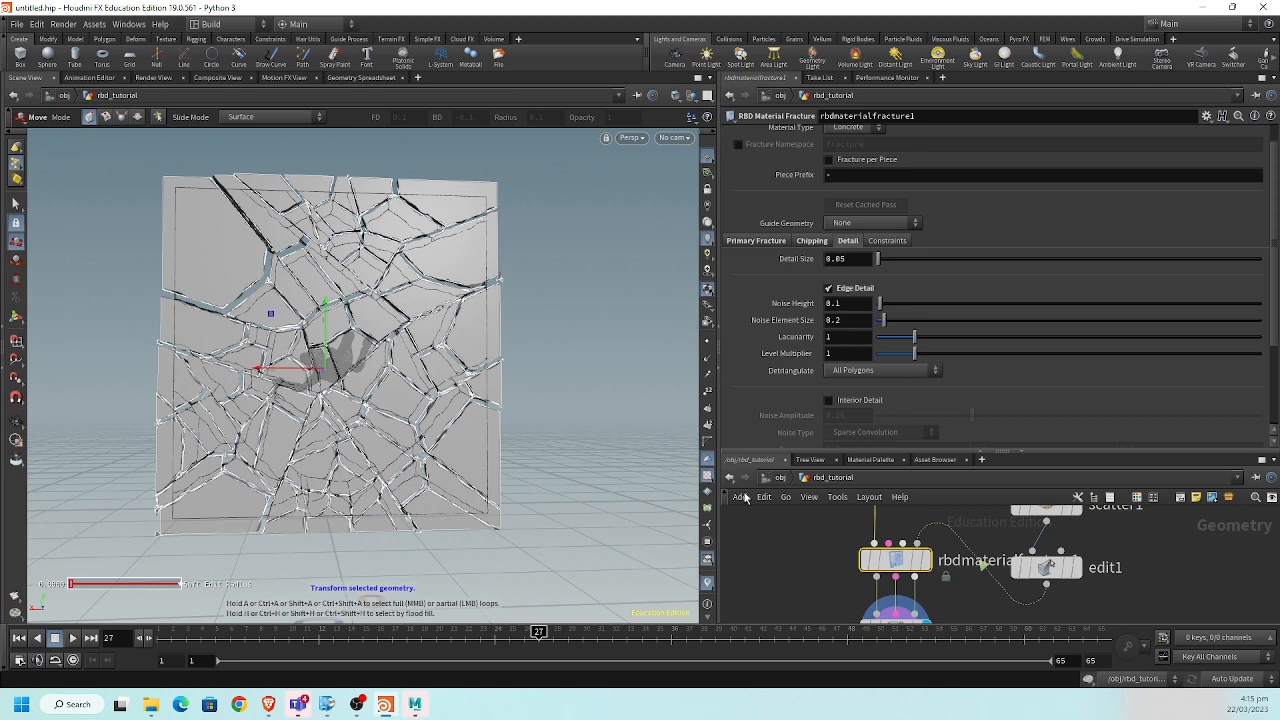
pyautogui.moveTo(839, 568); pyautogui.dragTo(827, 506, button='middle')
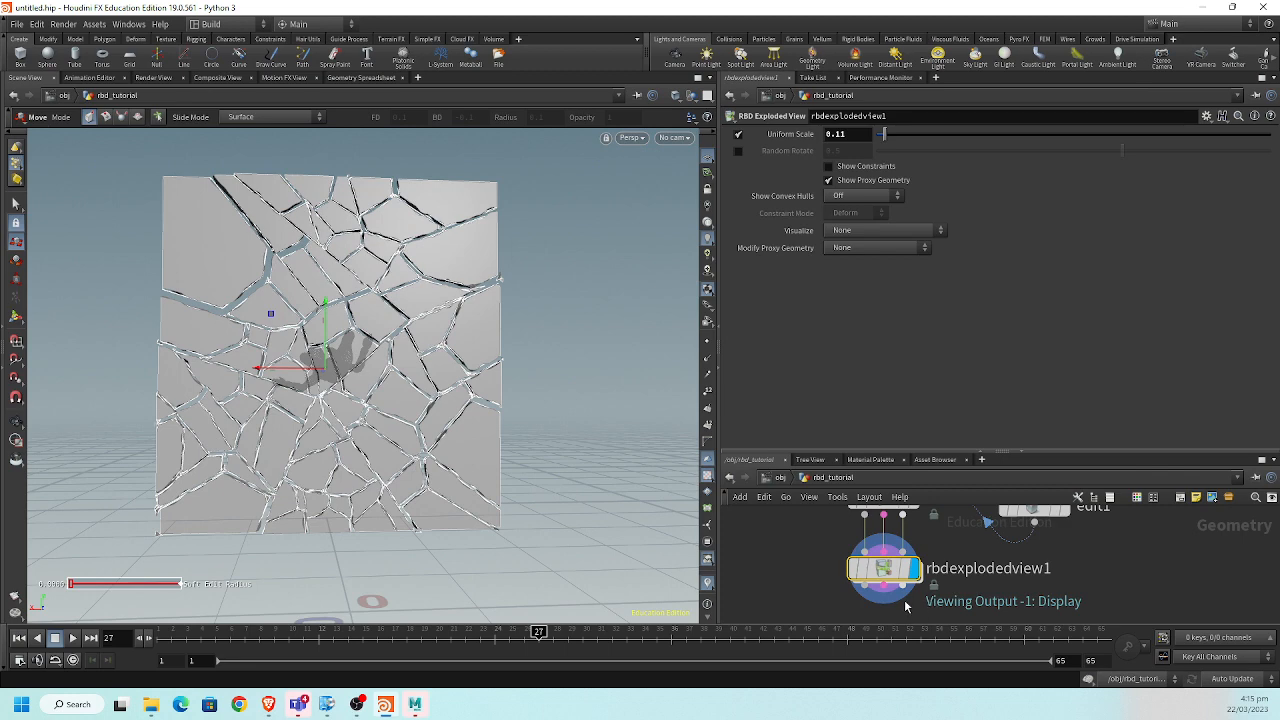
# Delete the rbdexplodedview1 node, then enlarge the network editor to show the wall and character nodes.
pyautogui.press('Delete')
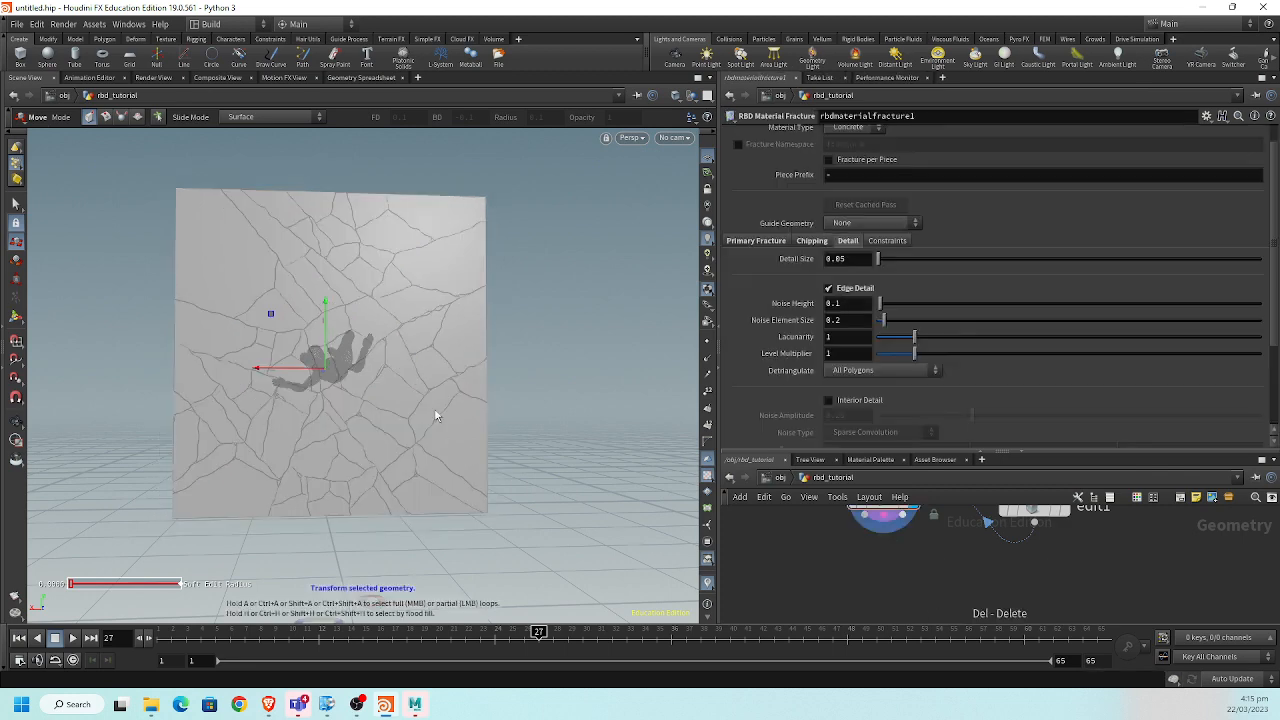
pyautogui.keyDown('alt'); pyautogui.moveTo(435, 416); pyautogui.dragTo(500, 423); pyautogui.keyUp('alt')
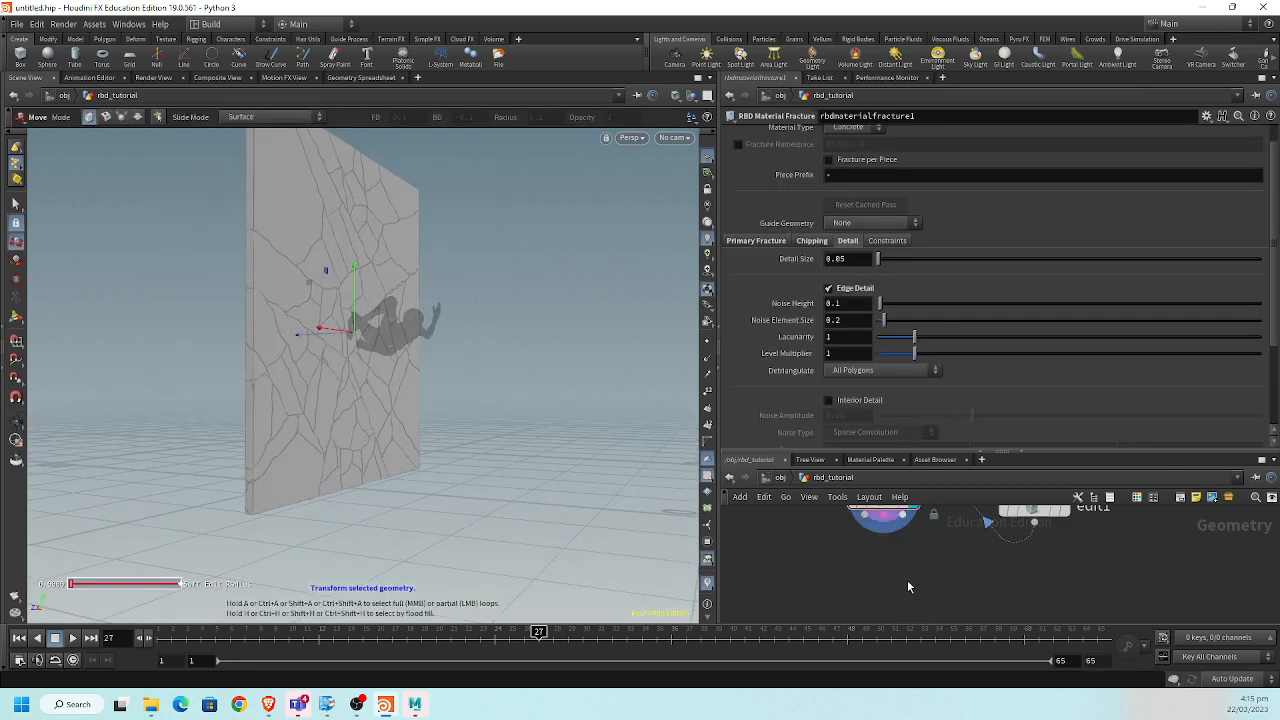
pyautogui.press('h')
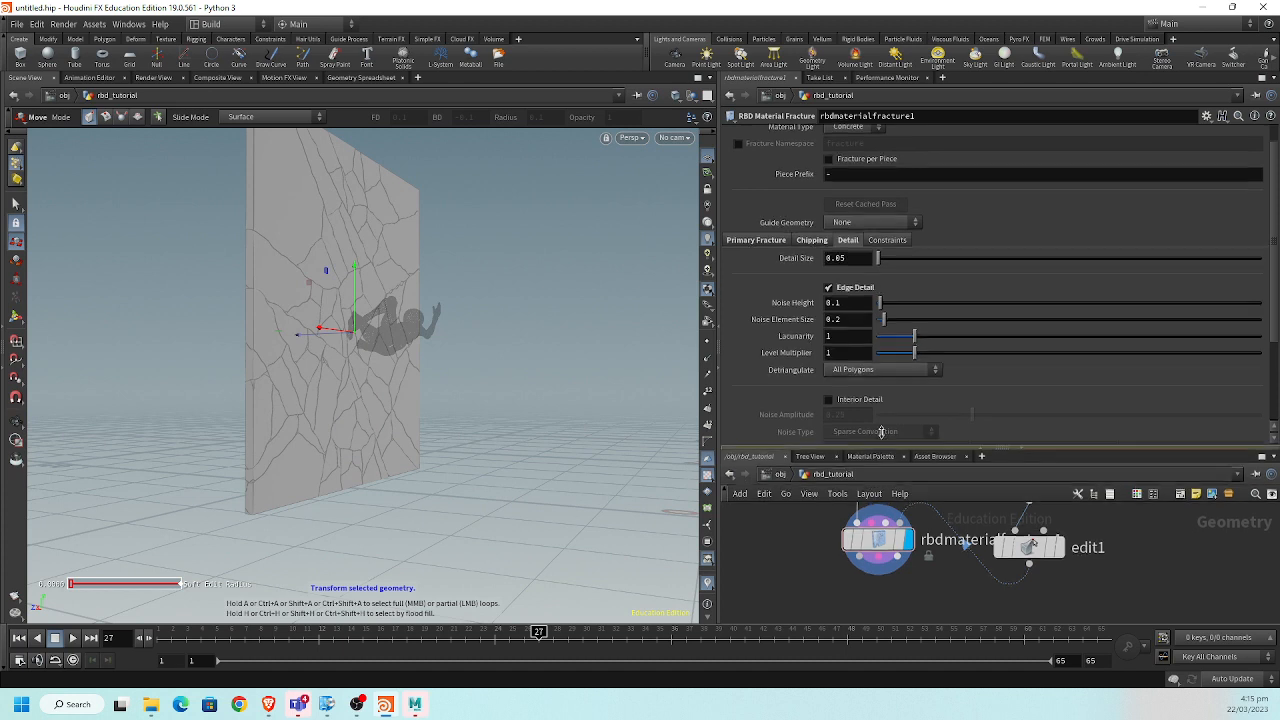
pyautogui.moveTo(878, 458); pyautogui.dragTo(878, 252)
pyautogui.moveTo(829, 380); pyautogui.dragTo(830, 464, button='middle')
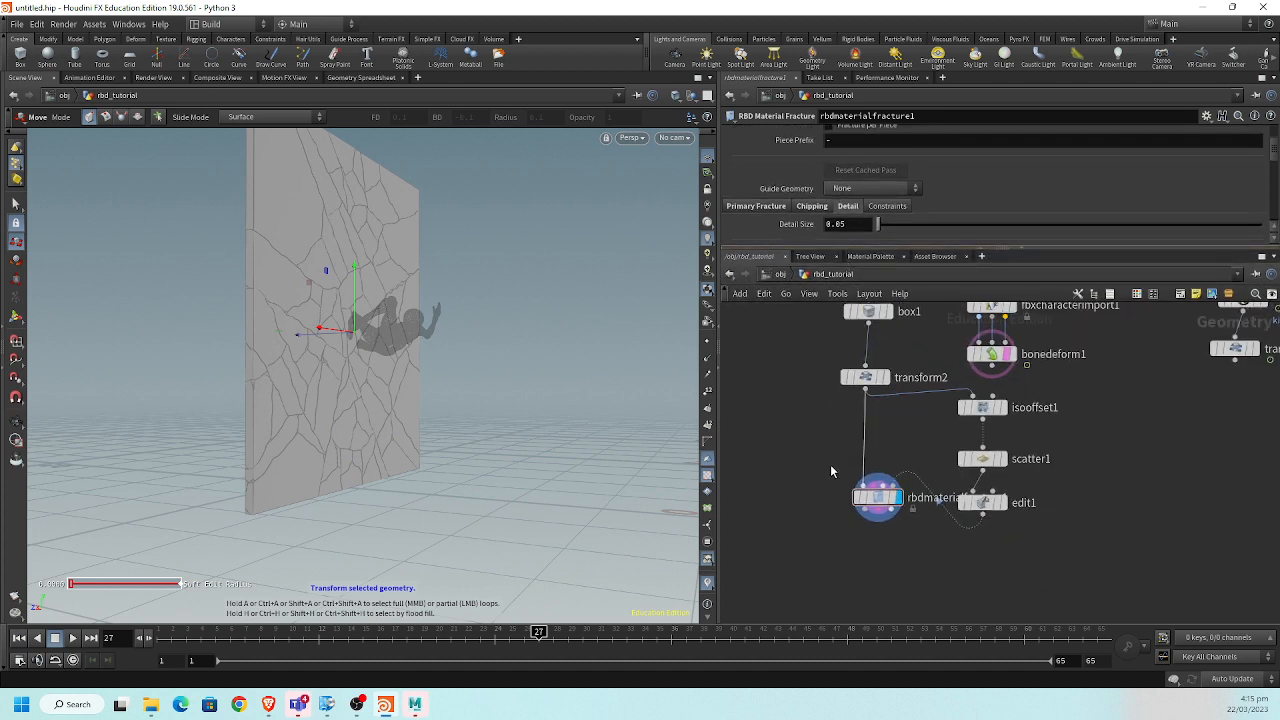
# Move rbdmaterialfracture1 slightly lower and attach an RBD Bullet Solver to its three outputs.
pyautogui.moveTo(858, 497); pyautogui.dragTo(854, 538)
pyautogui.moveTo(854, 541); pyautogui.dragTo(838, 502, button='middle')
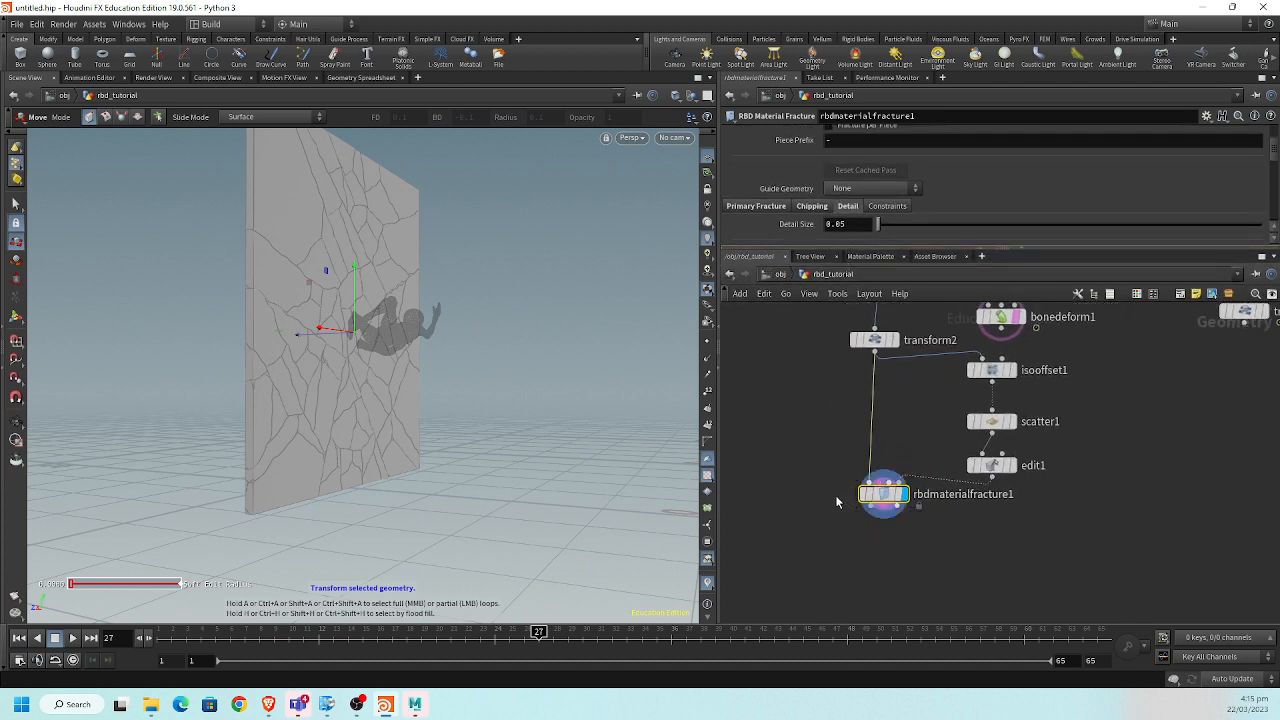
pyautogui.press('Tab')
pyautogui.write('sol')
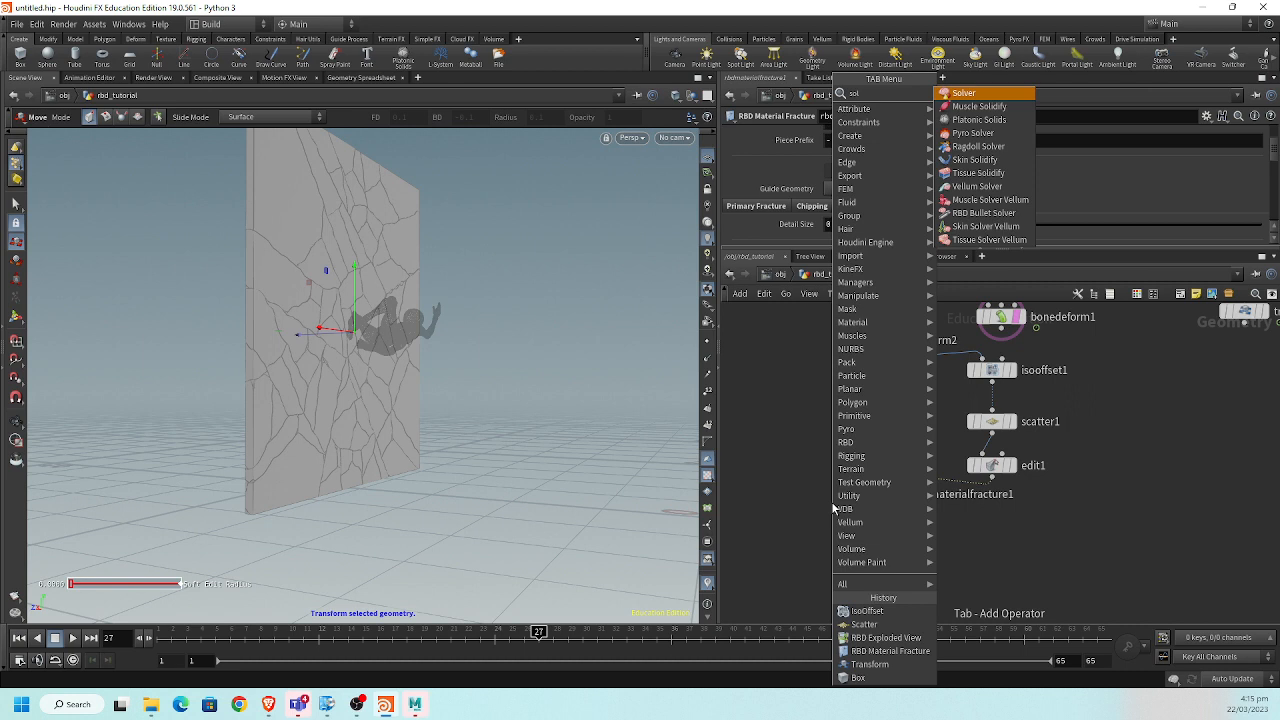
pyautogui.press('Down')
pyautogui.press('Down')
pyautogui.press('Down')
pyautogui.press('Down')
pyautogui.press('Down')
pyautogui.press('Down')
pyautogui.press('Down')
pyautogui.press('Down')
pyautogui.press('Down')
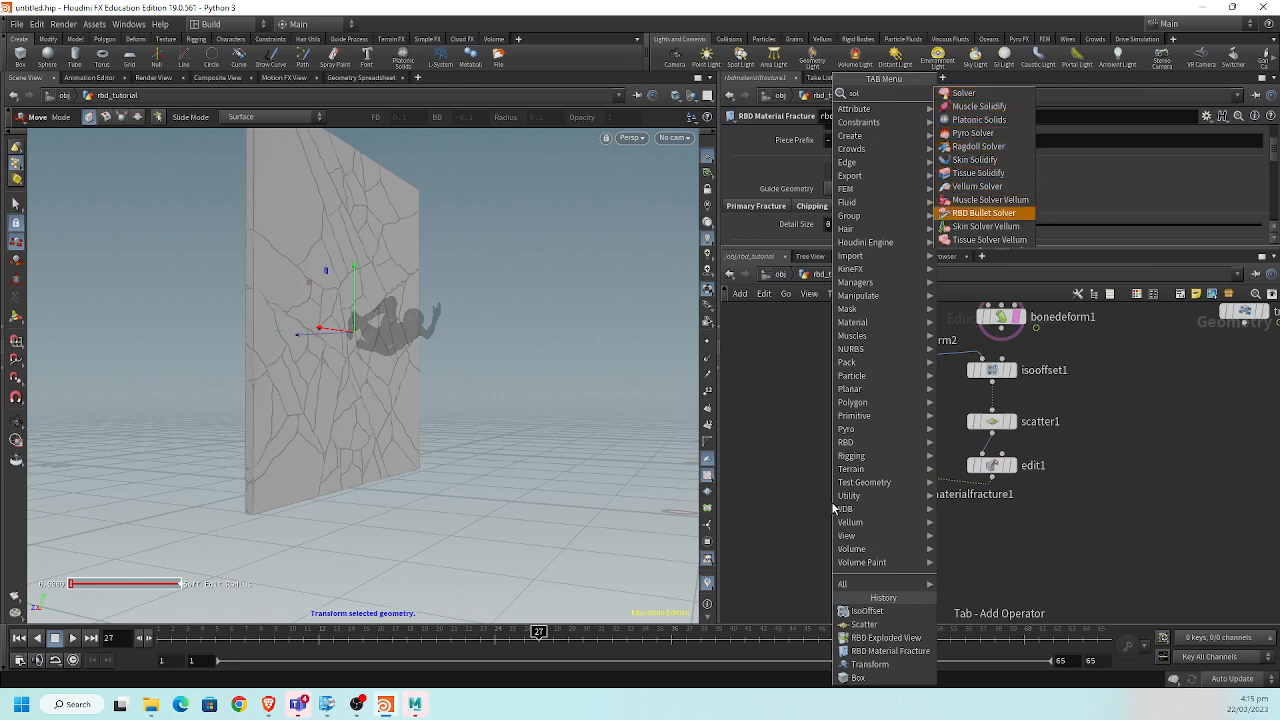
pyautogui.press('Return')
pyautogui.scroll(5, 831, 501)
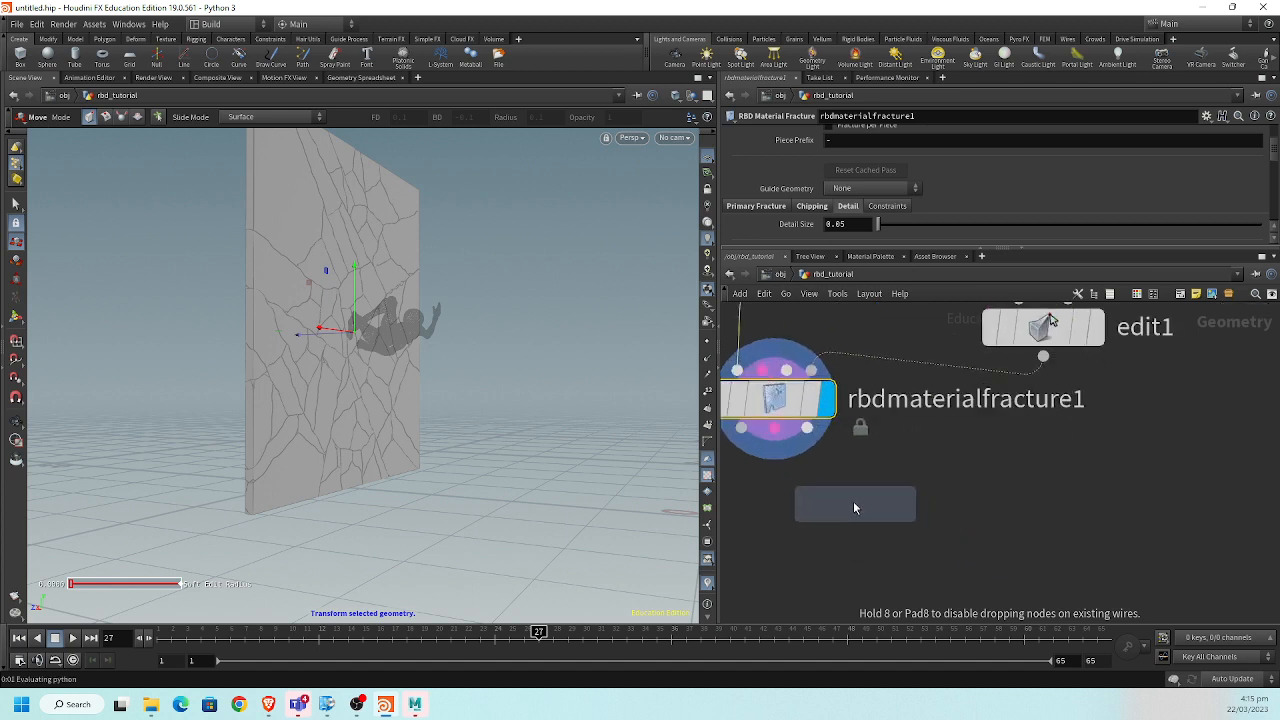
pyautogui.moveTo(772, 495); pyautogui.dragTo(948, 524, button='middle')
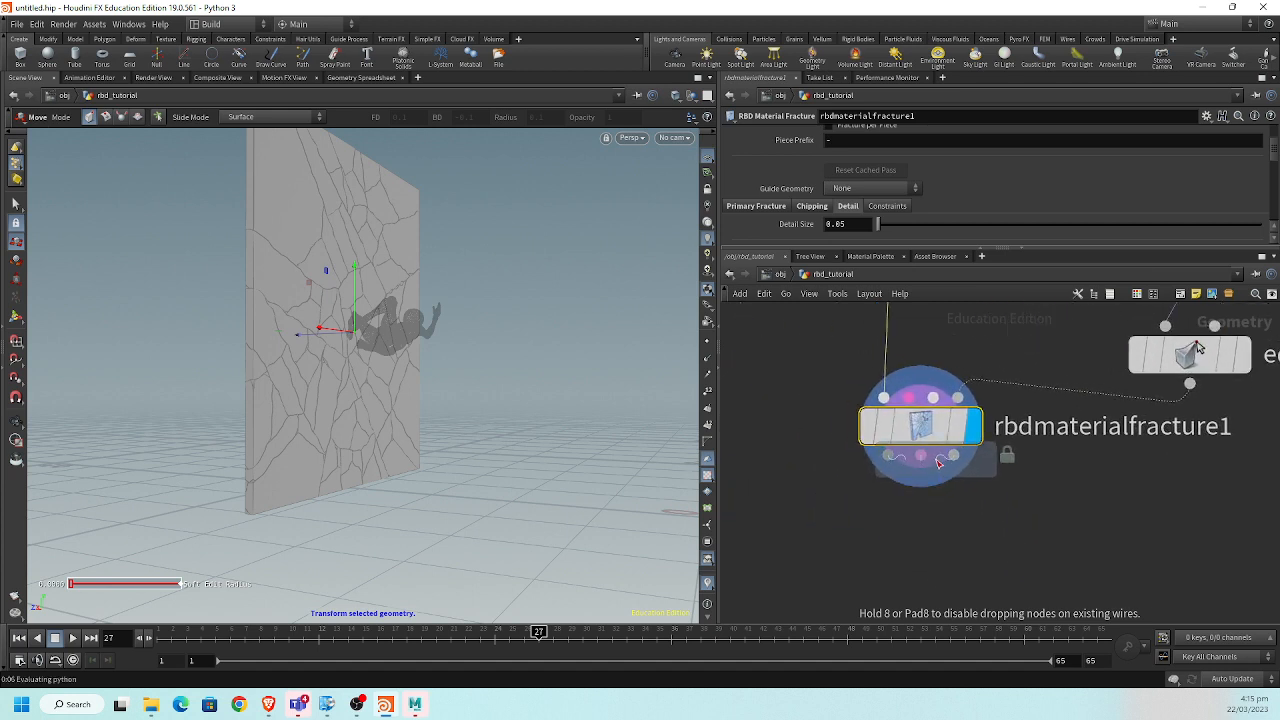
pyautogui.click(938, 462)
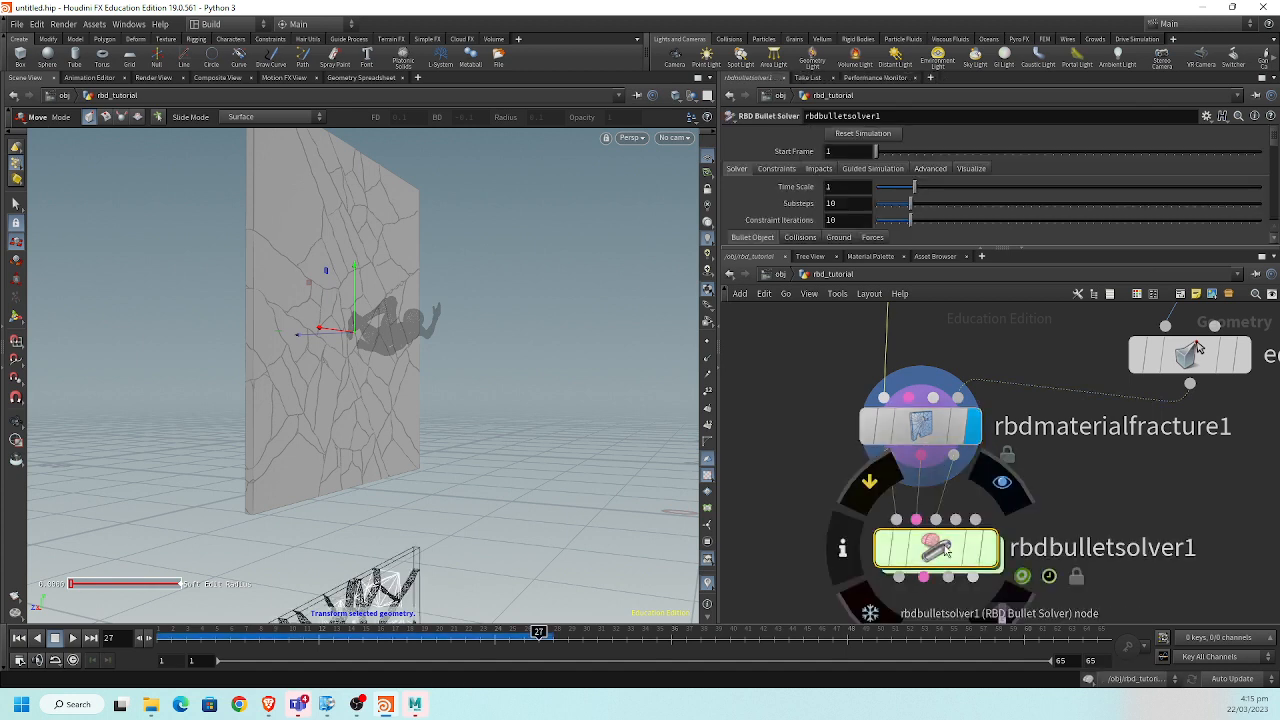
# Display rbdbulletsolver1, play the simulation from the first frame, and return to frame 1.
pyautogui.click(990, 548)
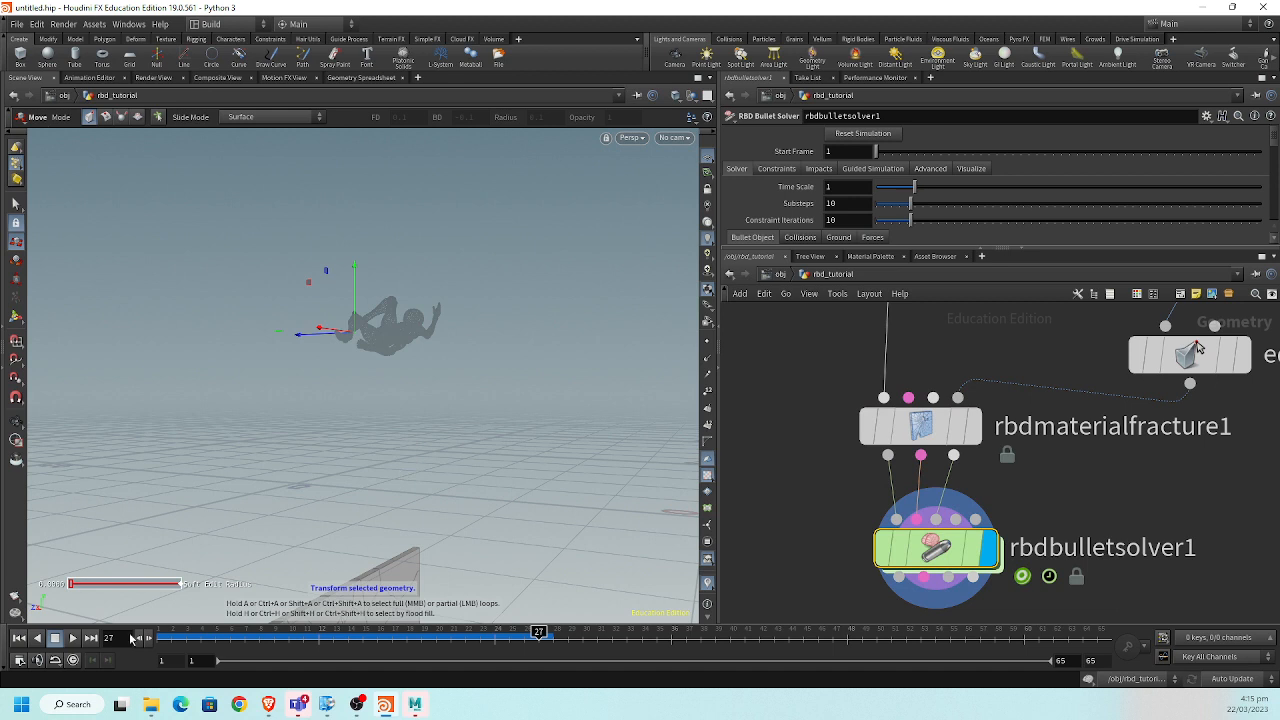
pyautogui.click(18, 638)
pyautogui.click(76, 638)
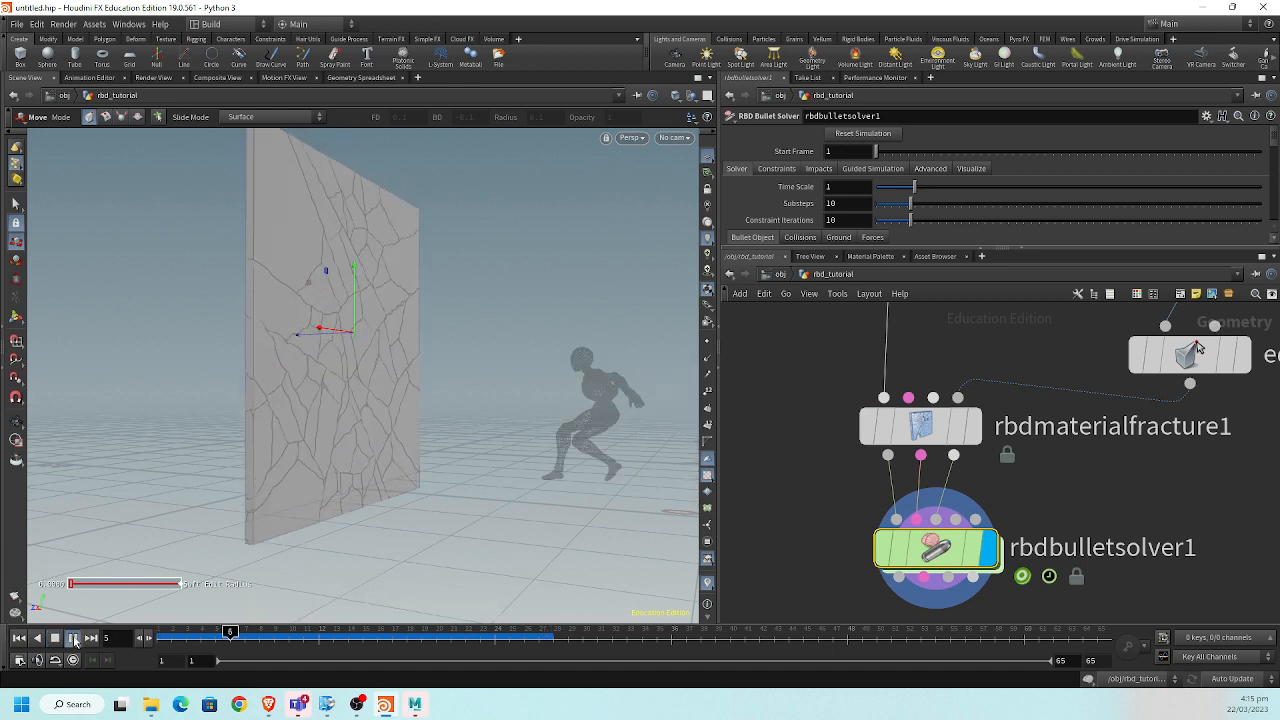
pyautogui.click(18, 638)
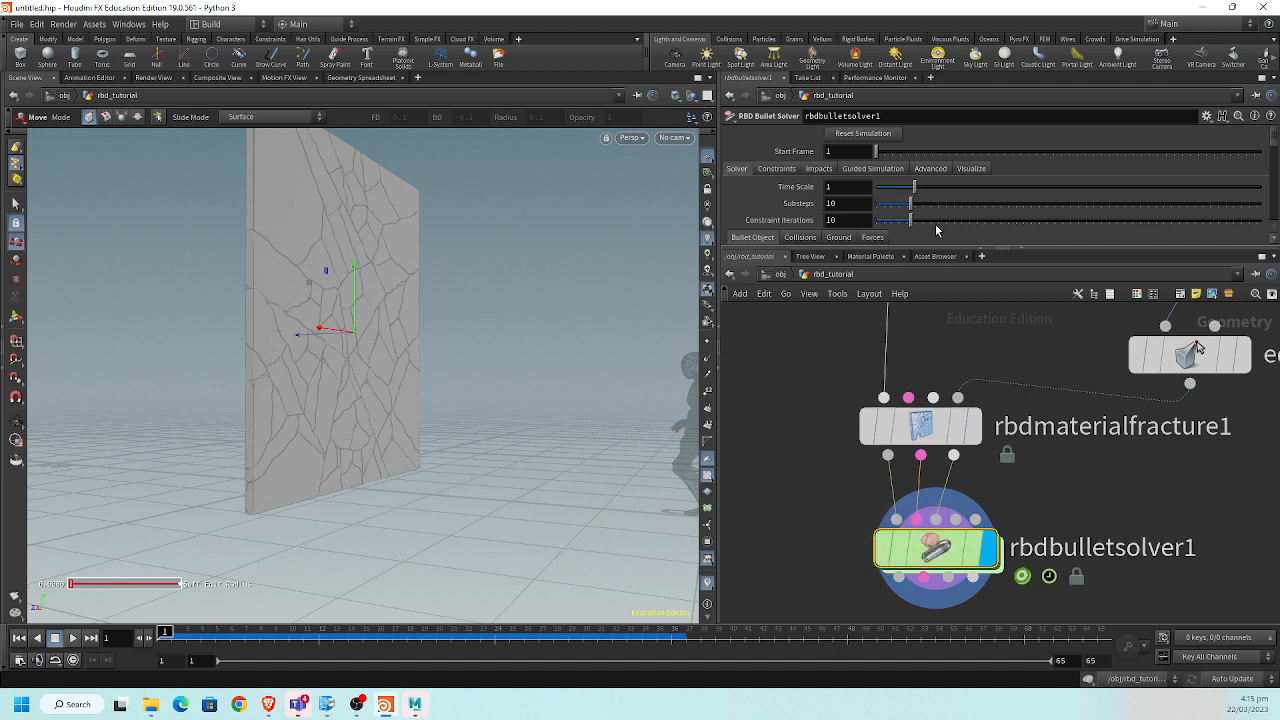
# Add a Ground Plane in rbdbulletsolver1, replay the simulation, and return to frame 1.
pyautogui.scroll(-2, 928, 213)
pyautogui.click(836, 151)
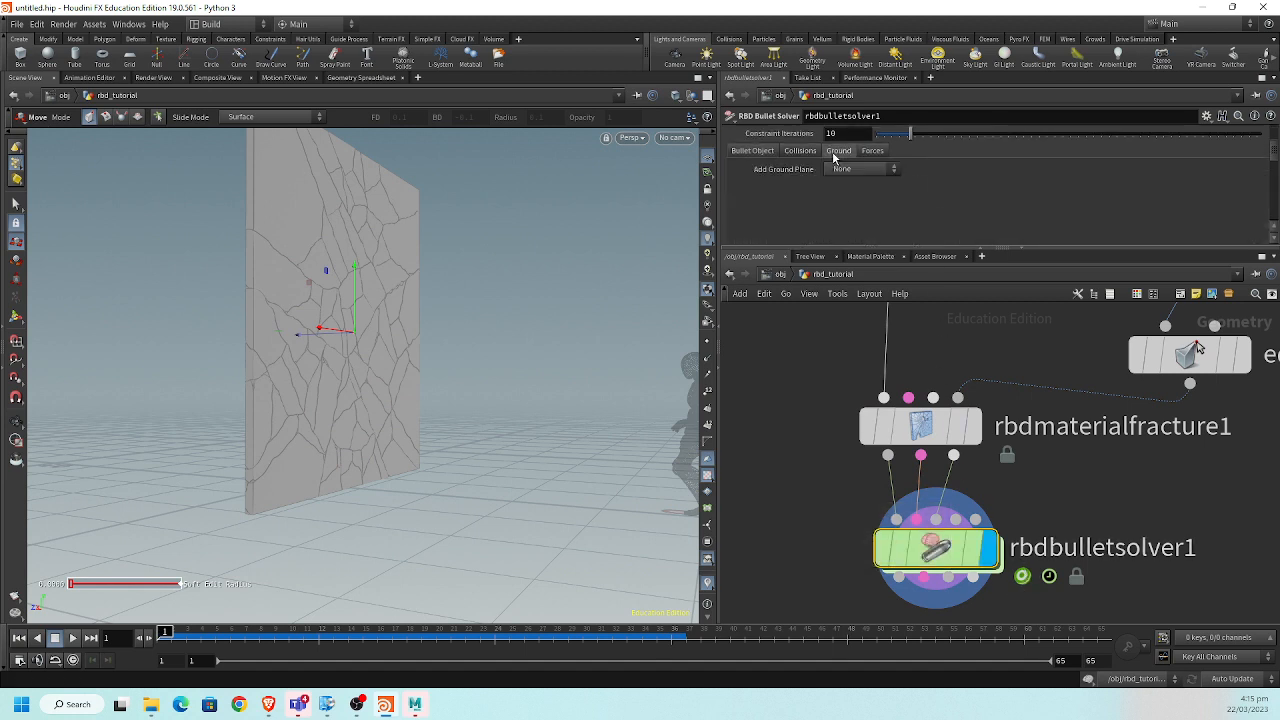
pyautogui.click(853, 196)
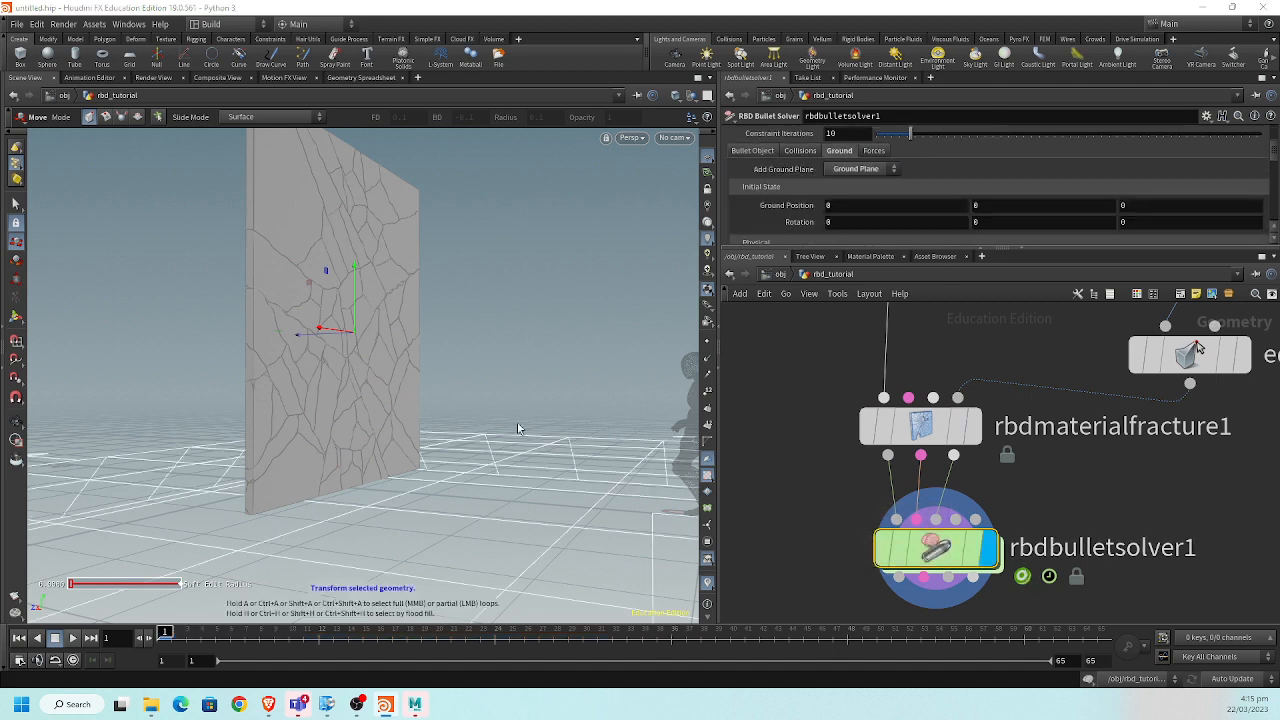
pyautogui.click(73, 638)
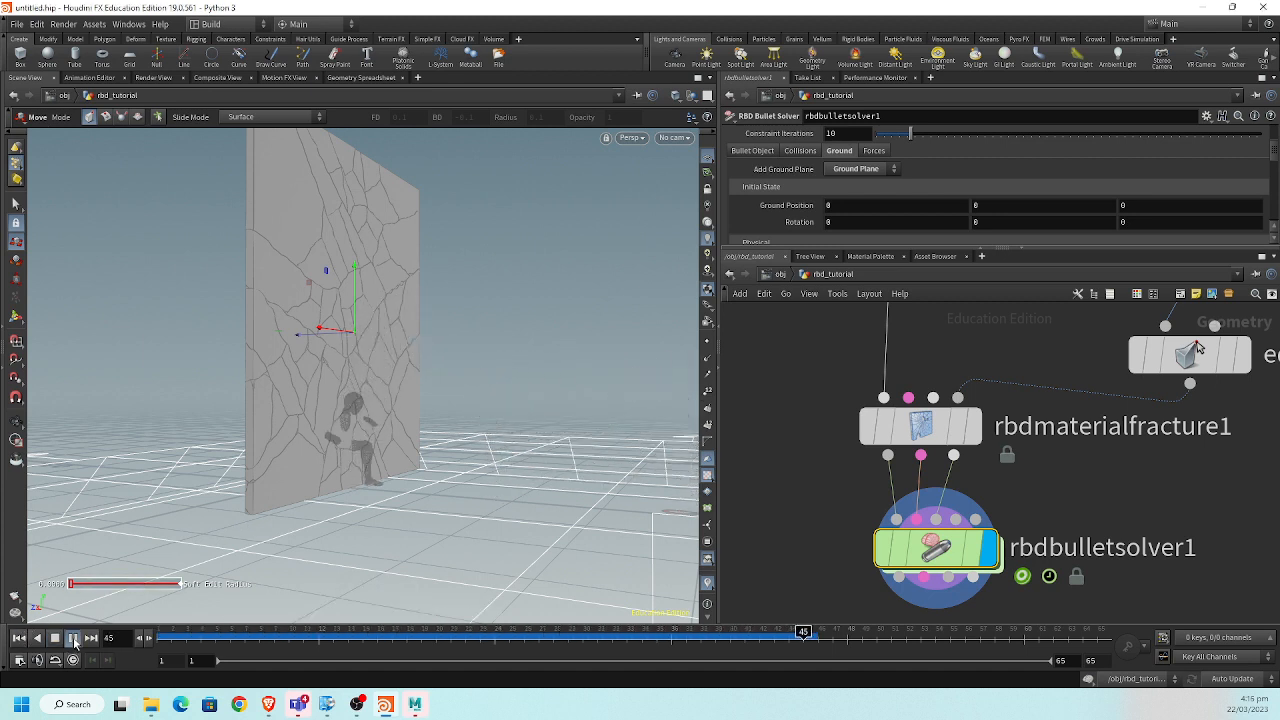
pyautogui.click(55, 638)
pyautogui.click(18, 638)
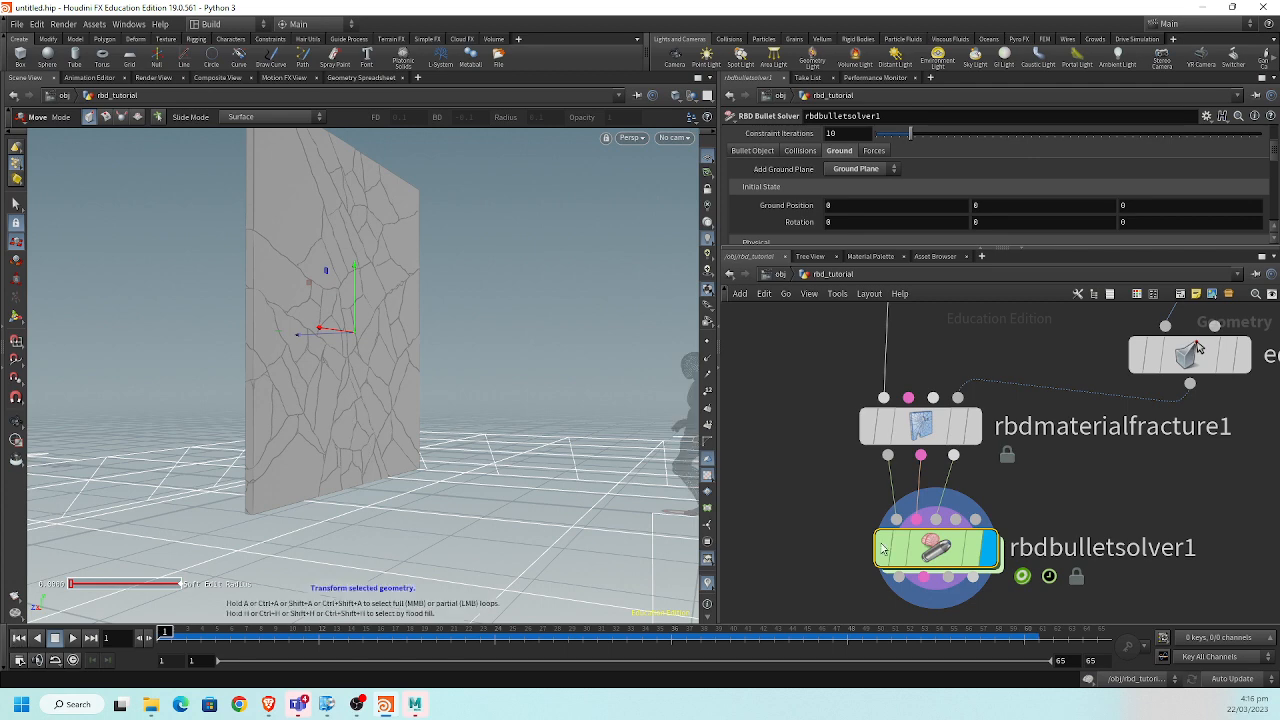
# Move bonedeform1 and its connected character import node clear of the wall's node chain.
pyautogui.scroll(-5, 1132, 504)
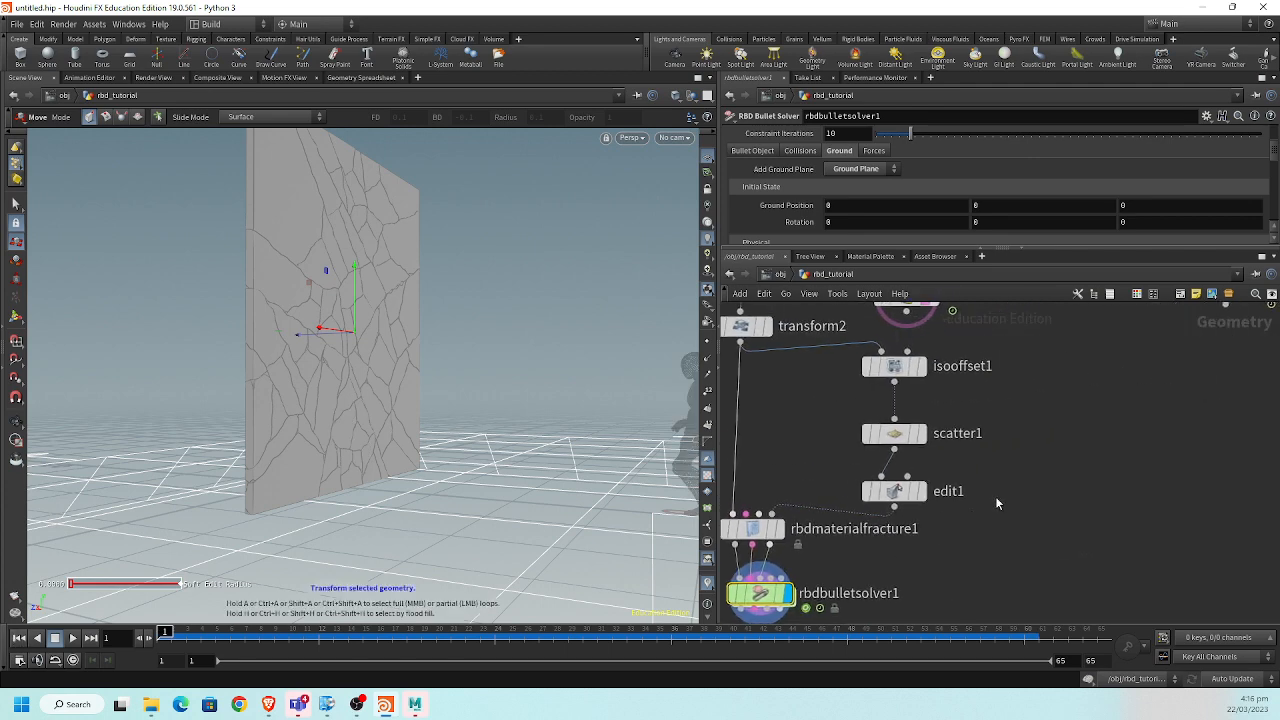
pyautogui.moveTo(973, 498); pyautogui.dragTo(934, 509, button='middle')
pyautogui.moveTo(847, 314); pyautogui.dragTo(962, 388)
pyautogui.moveTo(980, 476)
pyautogui.mouseDown(button='middle')
pyautogui.moveTo(985, 451)
pyautogui.moveTo(1000, 463)
pyautogui.mouseUp(button='middle')
pyautogui.scroll(3, 986, 420)
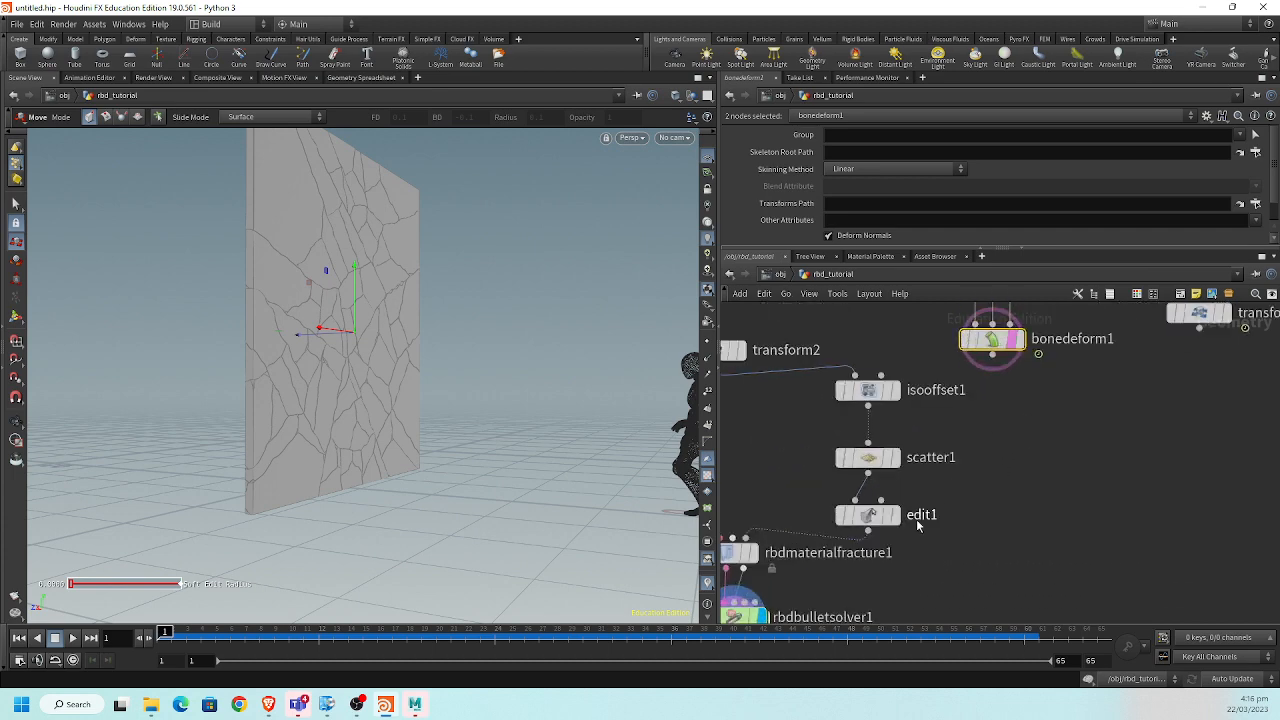
# Connect the bonedeform1 output to the Collision Geometry input of rbdbulletsolver1.
pyautogui.scroll(3, 1057, 471)
pyautogui.moveTo(980, 488); pyautogui.dragTo(997, 509, button='middle')
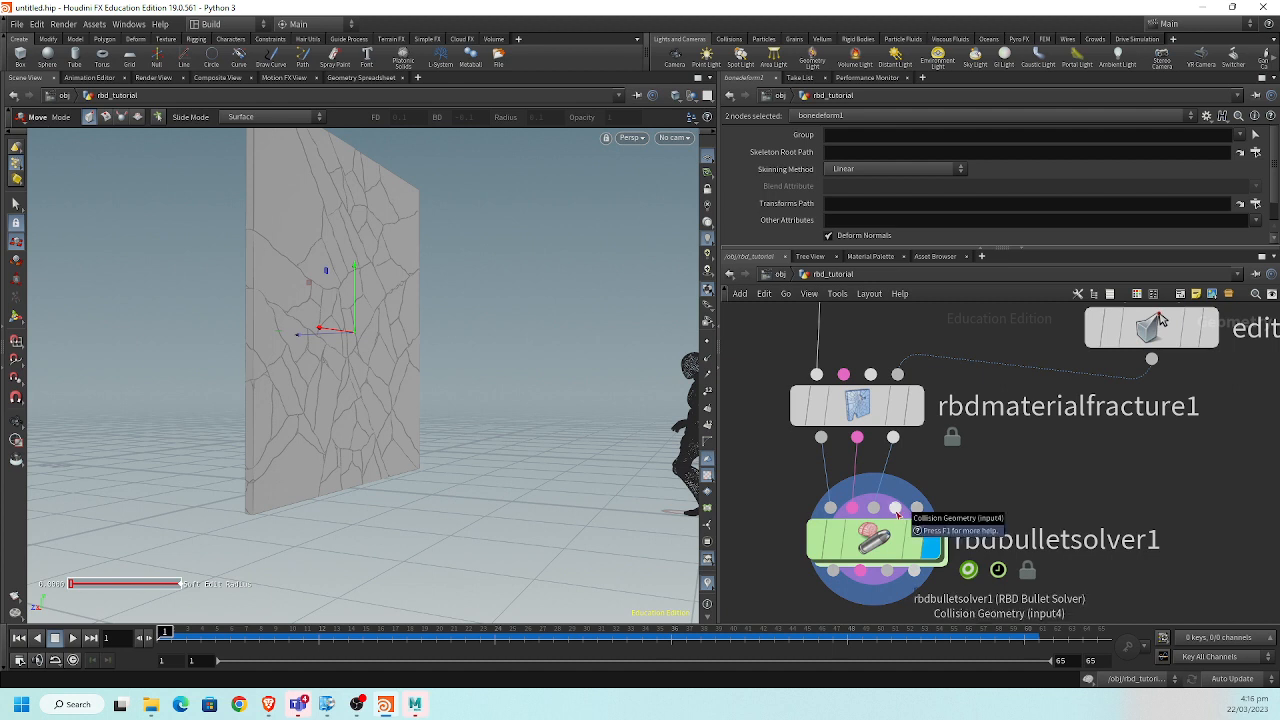
pyautogui.scroll(-5, 897, 514)
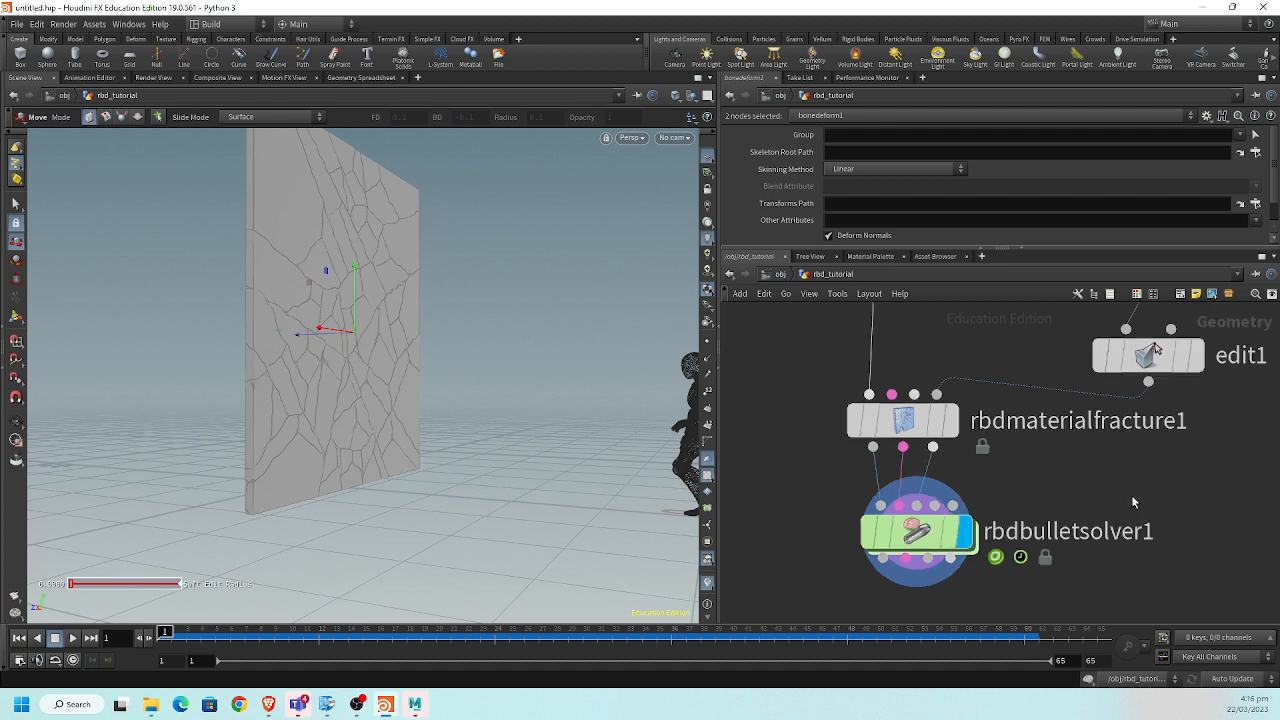
pyautogui.click(1073, 350)
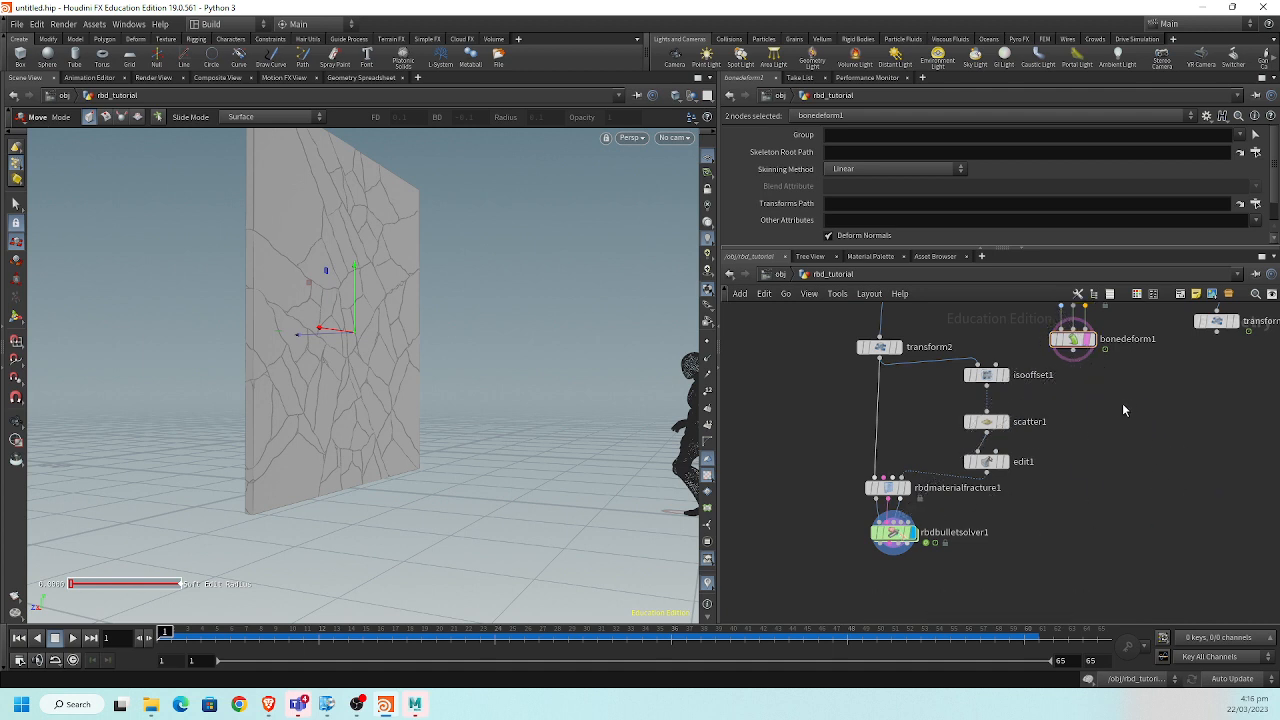
pyautogui.click(1076, 348)
pyautogui.click(1074, 352)
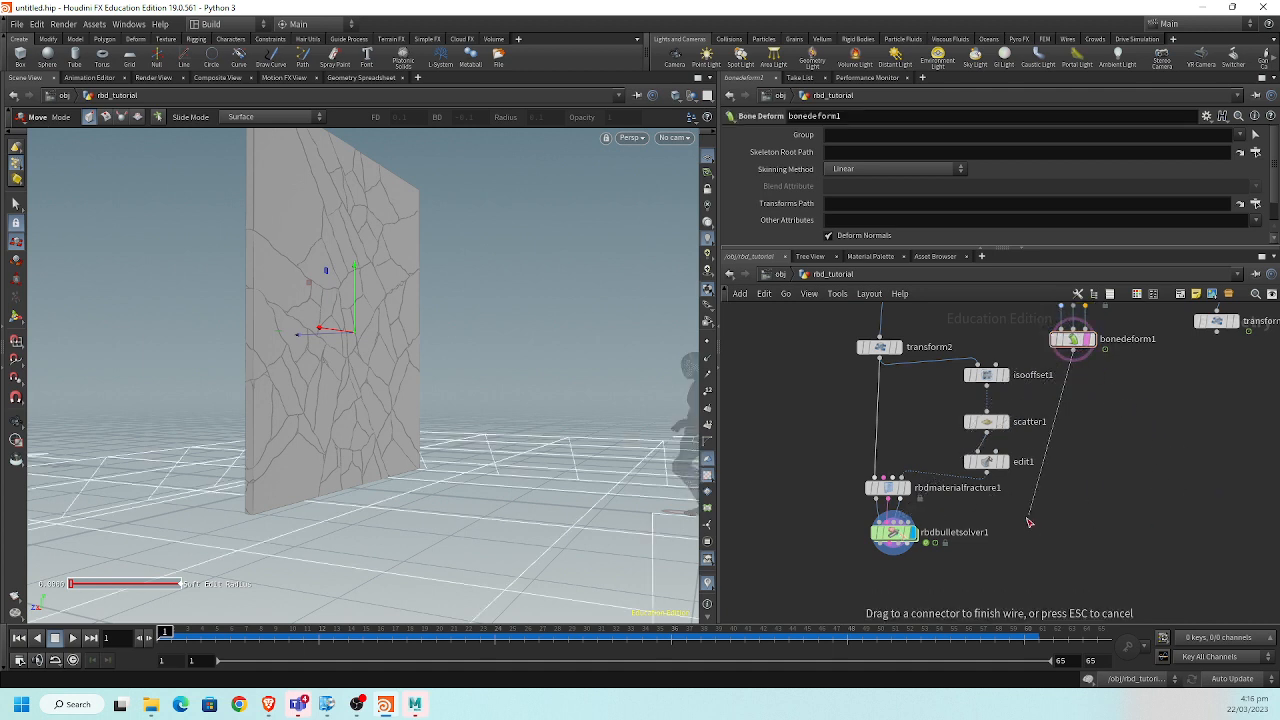
pyautogui.click(903, 533)
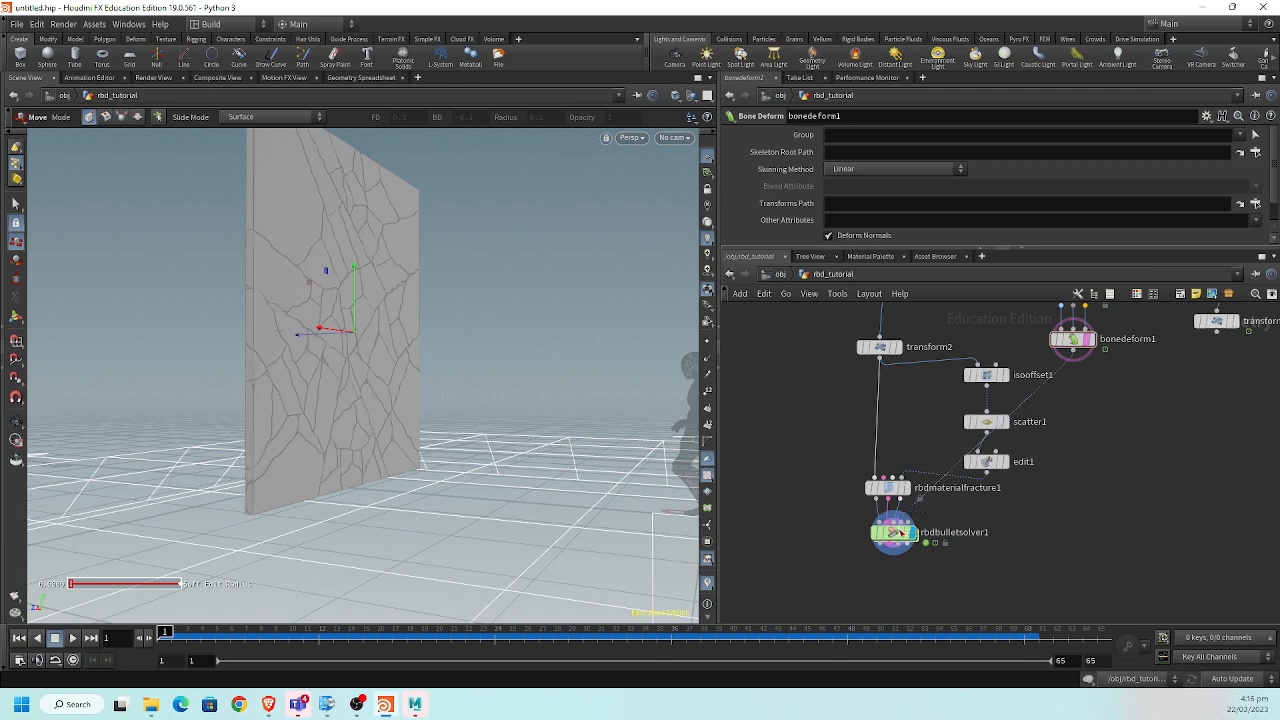
# Select rbdbulletsolver1, play the simulation with the character as collision geometry, and return to frame 1.
pyautogui.click(895, 535)
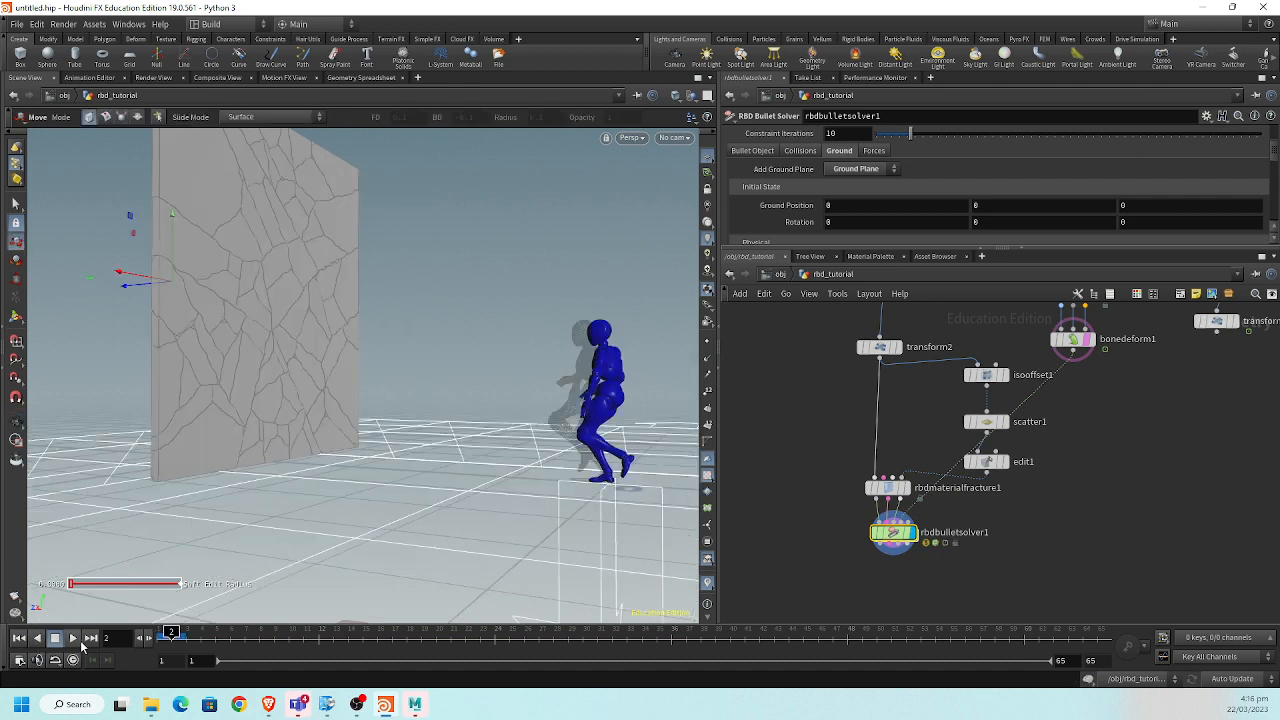
pyautogui.click(72, 638)
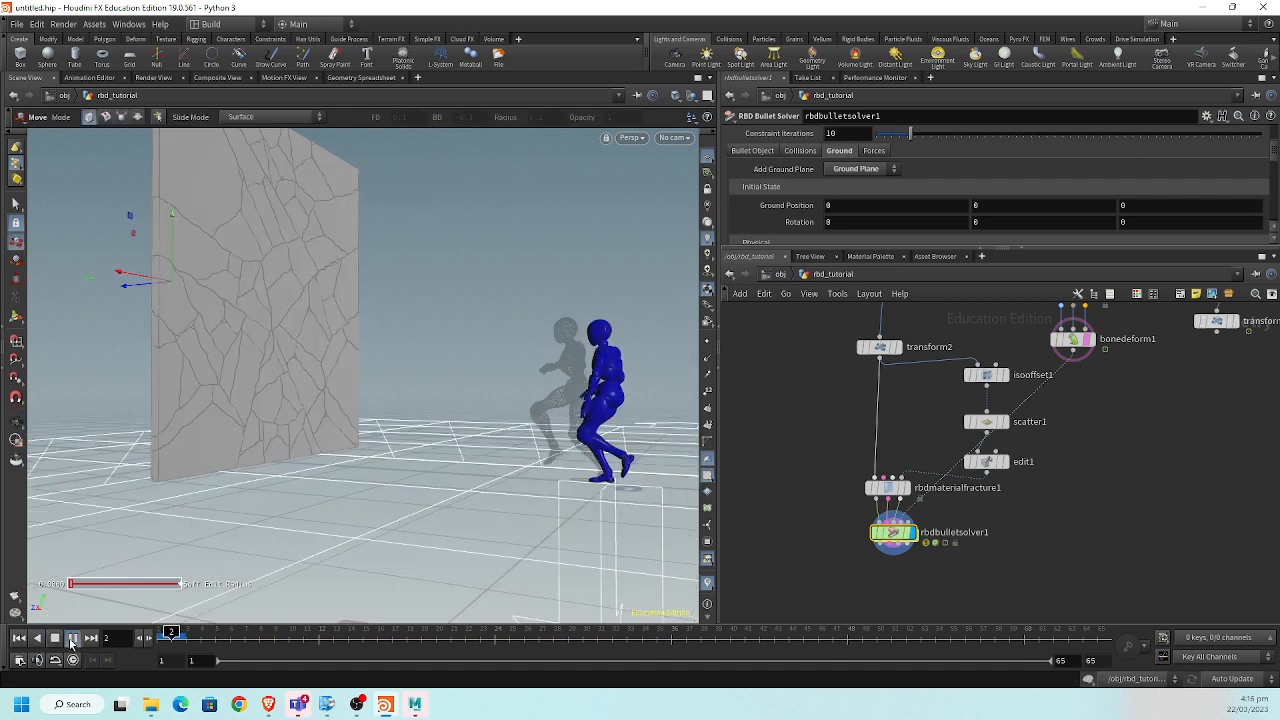
pyautogui.click(19, 638)
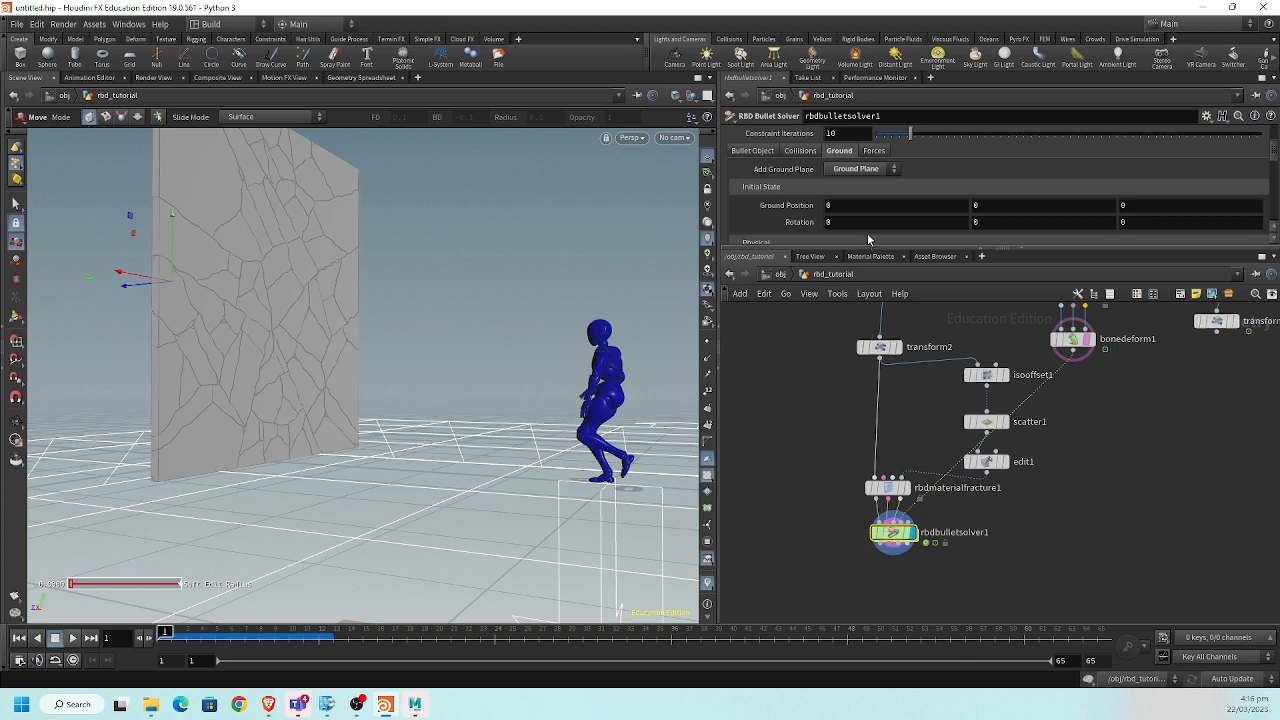
# Set the collision Initial Object Type of rbdbulletsolver1 to Create Deforming Static Objects, replay the simulation, and return to frame 1.
pyautogui.scroll(4, 867, 233)
pyautogui.scroll(-4, 845, 190)
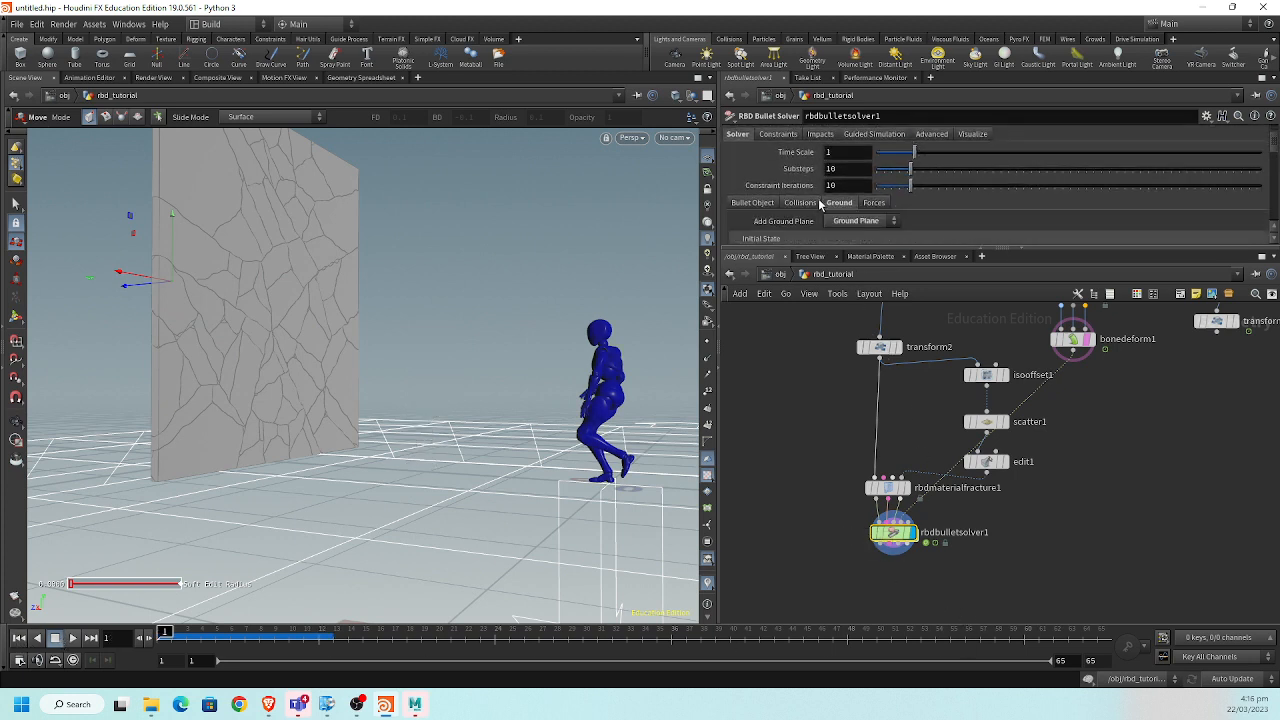
pyautogui.scroll(-2, 886, 218)
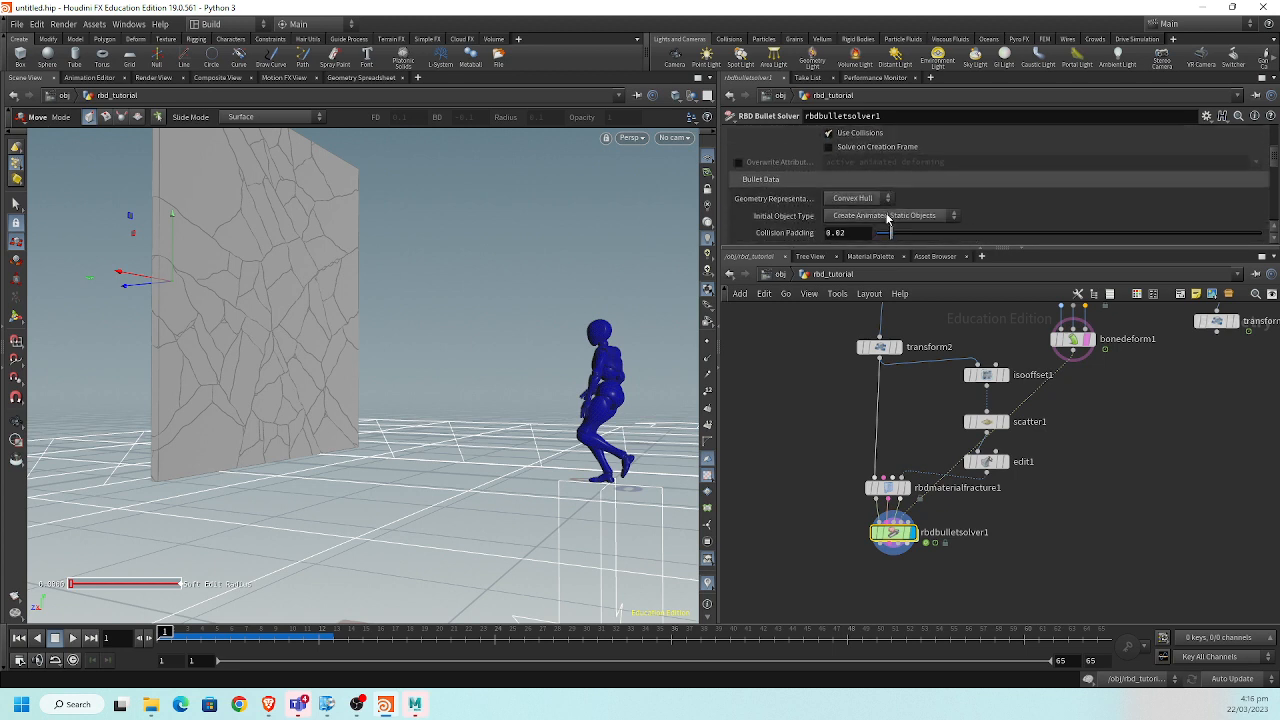
pyautogui.click(886, 217)
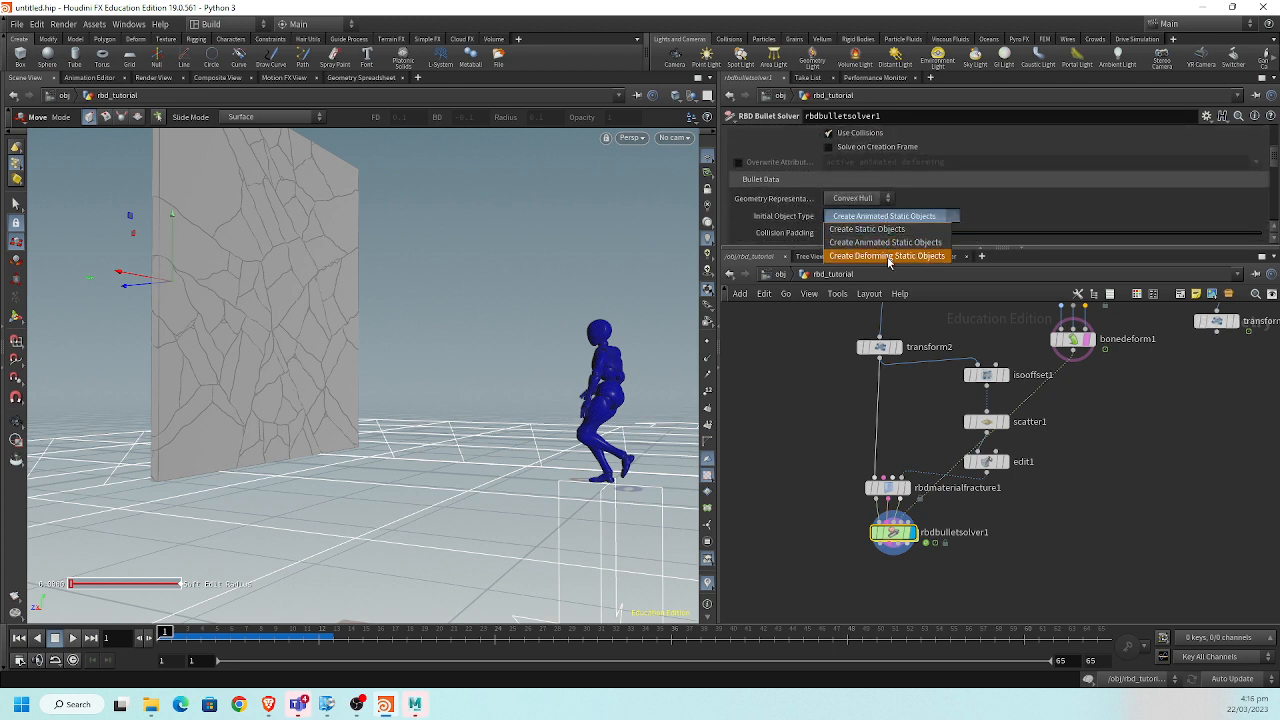
pyautogui.click(887, 256)
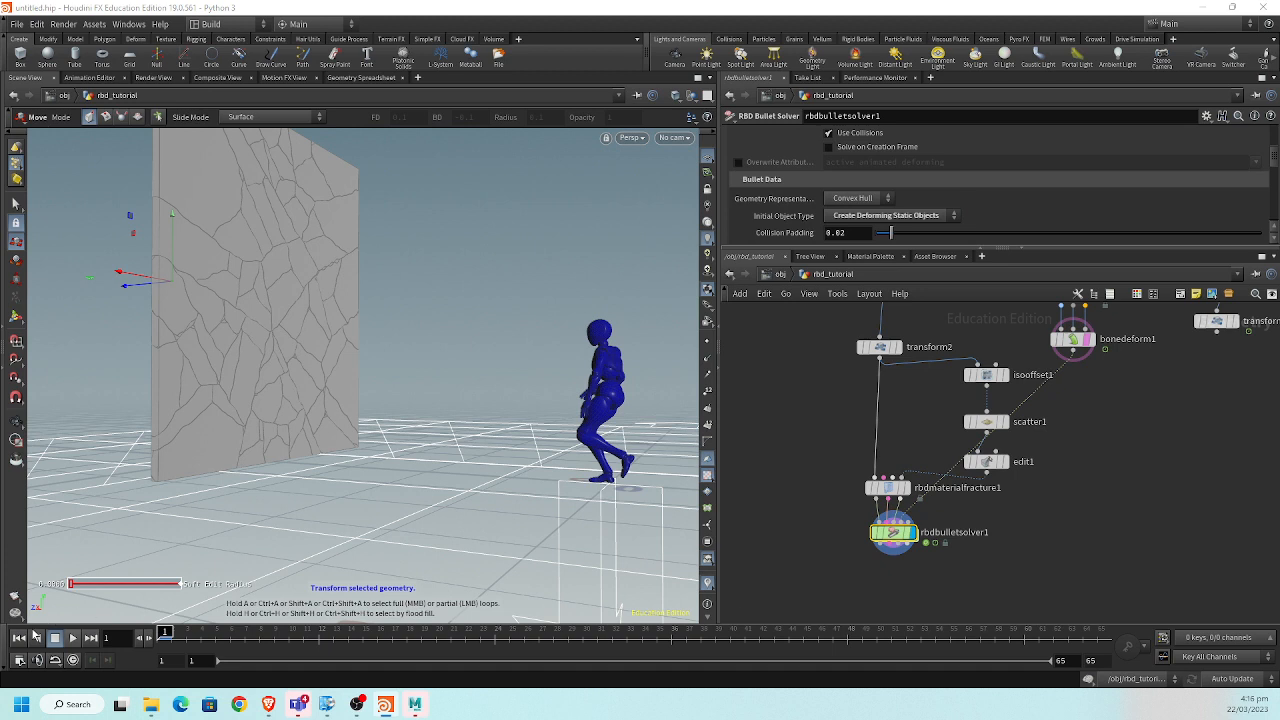
pyautogui.click(71, 639)
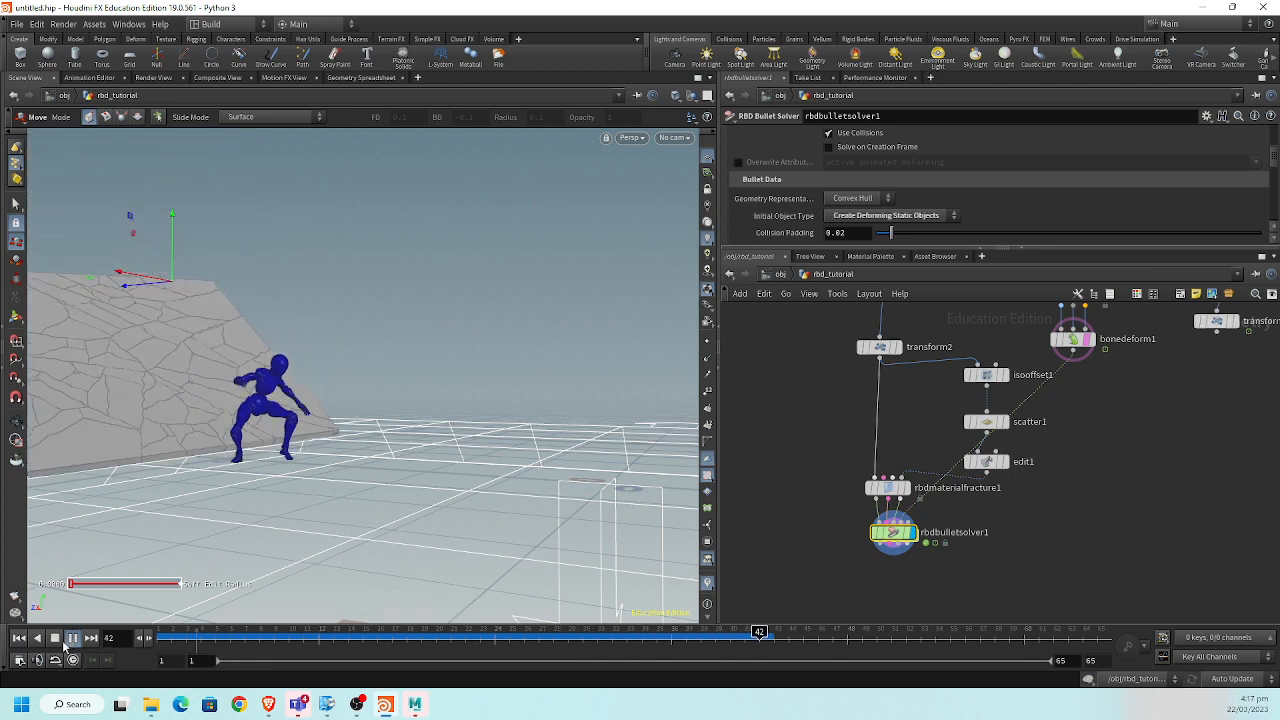
pyautogui.click(56, 639)
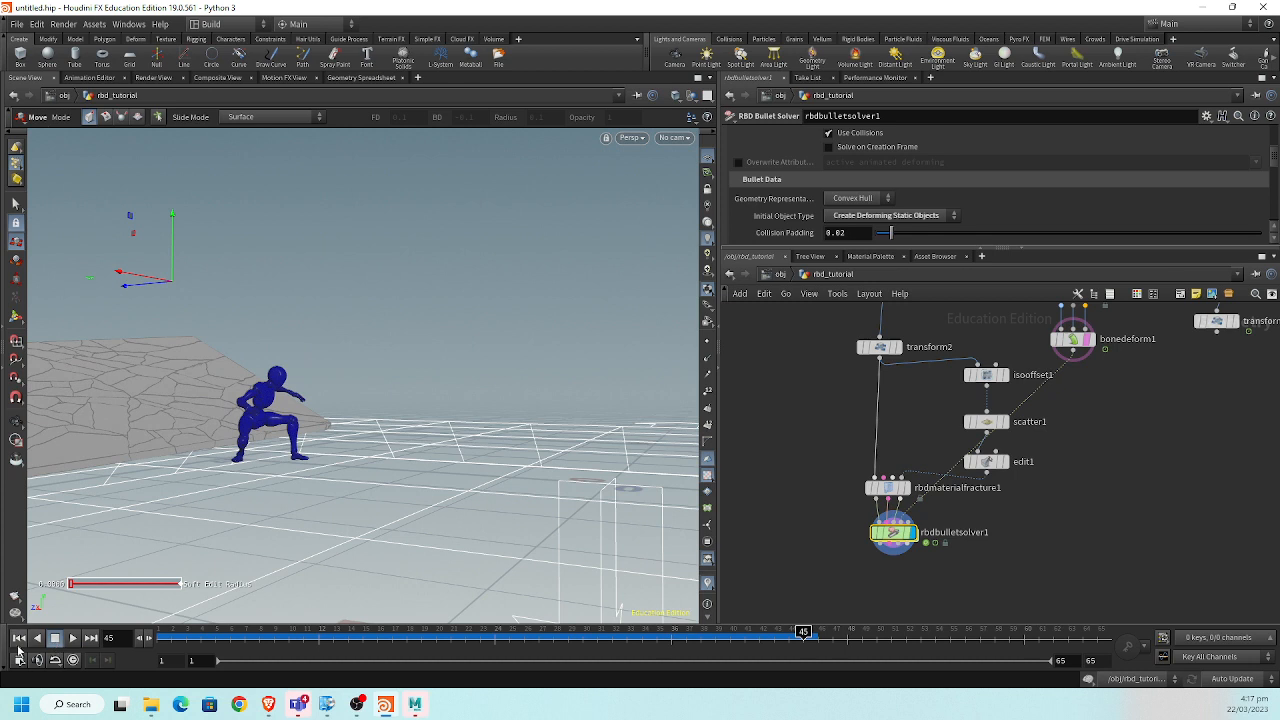
pyautogui.click(18, 638)
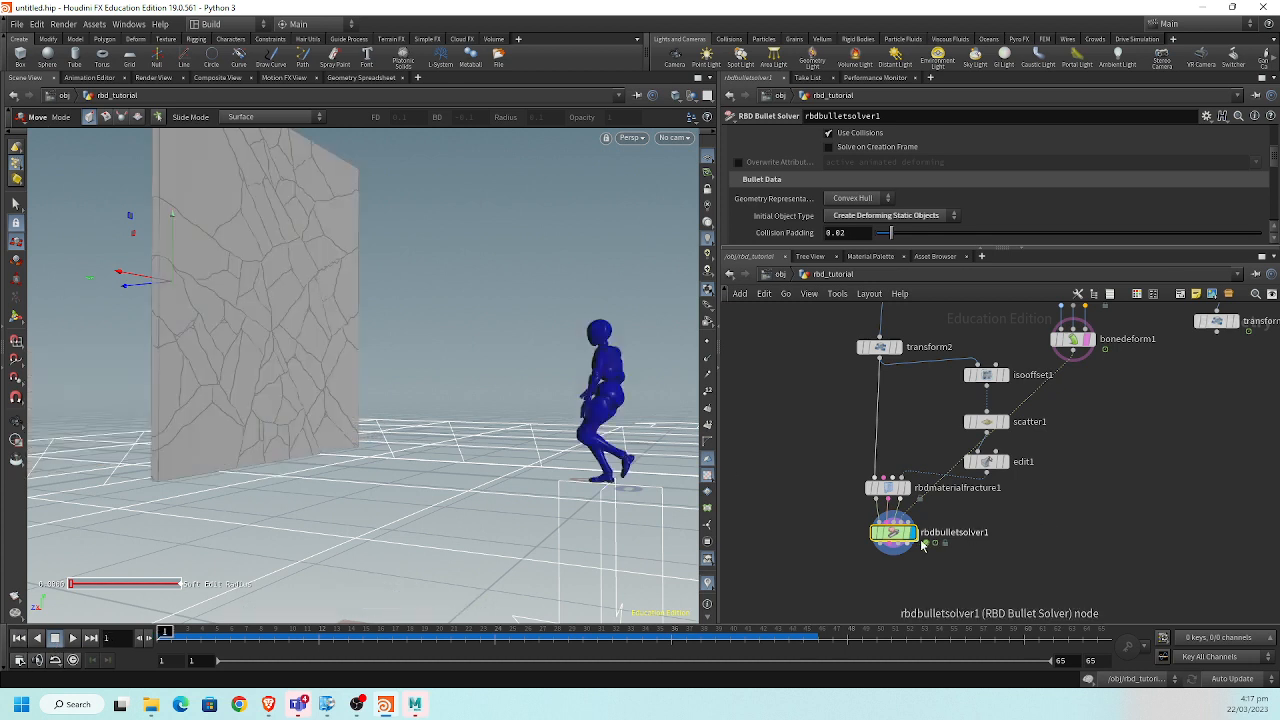
# Move rbdbulletsolver1 further below rbdmaterialfracture1 and frame the wall and character together in the viewport.
pyautogui.moveTo(903, 539); pyautogui.dragTo(897, 597)
pyautogui.keyDown('alt'); pyautogui.moveTo(475, 428); pyautogui.dragTo(346, 410); pyautogui.keyUp('alt')
pyautogui.keyDown('alt'); pyautogui.moveTo(398, 430); pyautogui.dragTo(383, 469, button='middle'); pyautogui.keyUp('alt')
pyautogui.press('t')
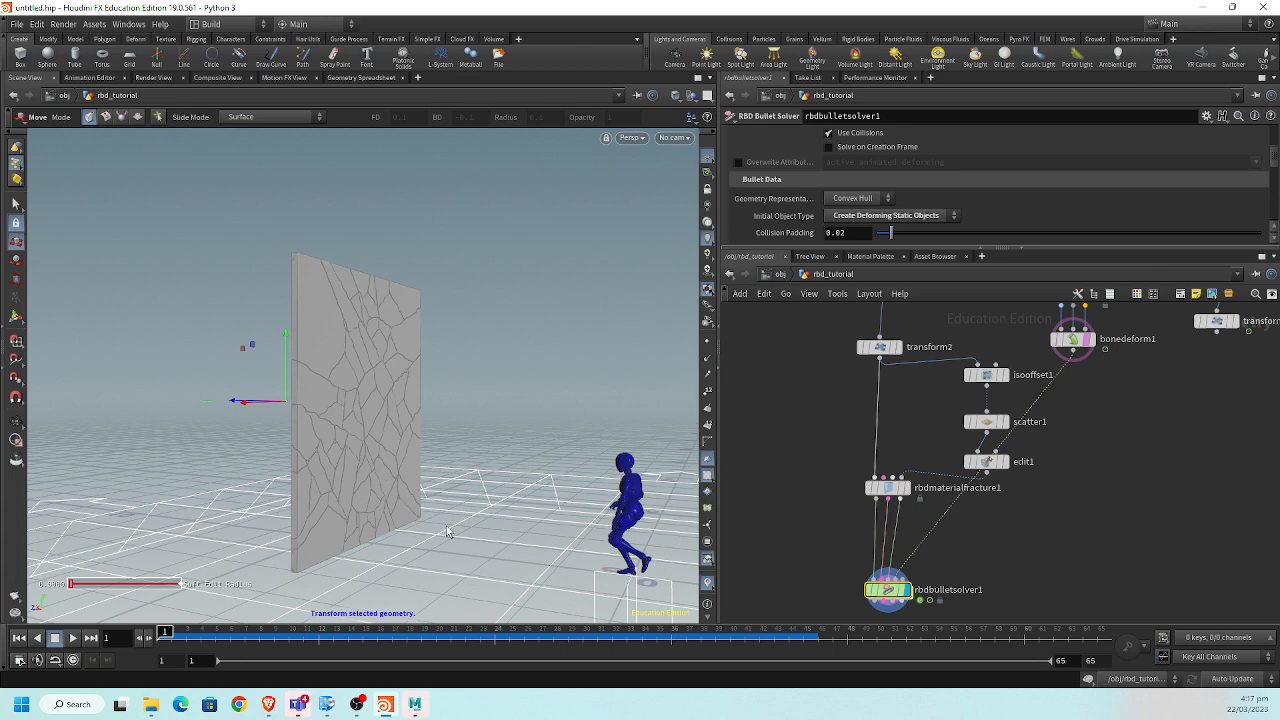
# Insert an RBD Configure node between rbdmaterialfracture1 and rbdbulletsolver1.
pyautogui.keyDown('alt'); pyautogui.moveTo(364, 458); pyautogui.dragTo(379, 243); pyautogui.keyUp('alt')
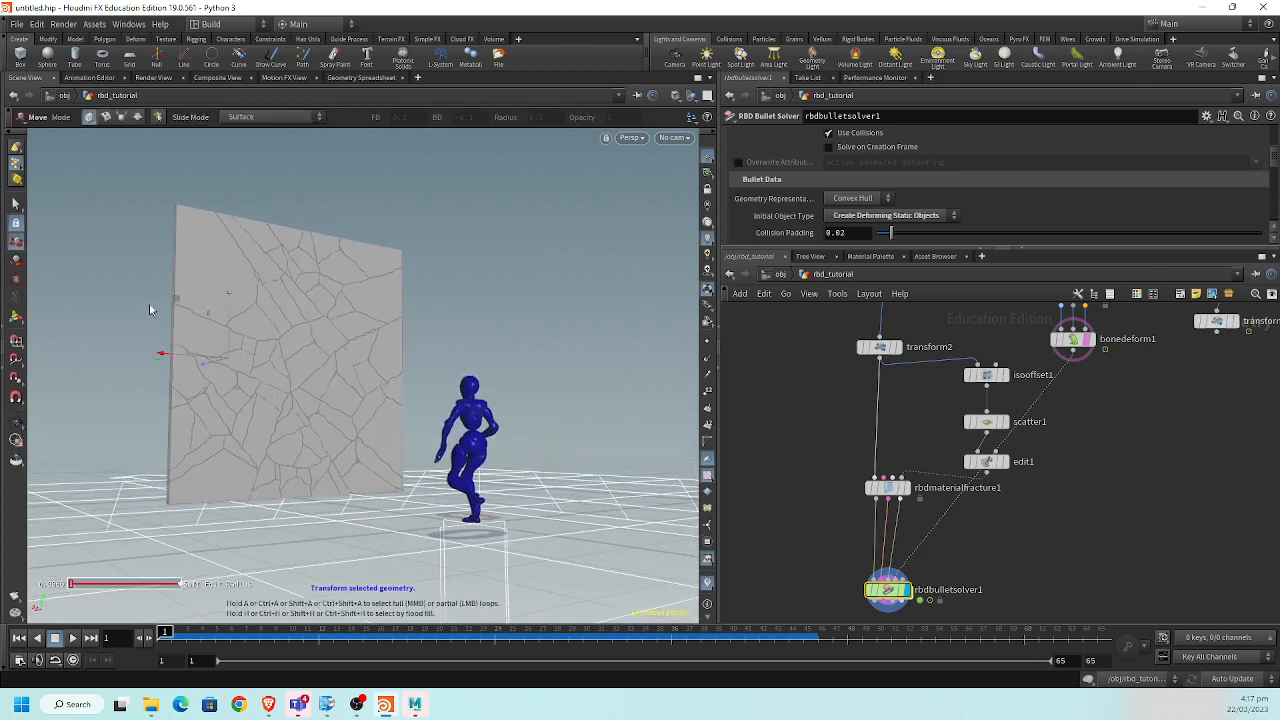
pyautogui.moveTo(826, 539); pyautogui.dragTo(799, 468, button='middle')
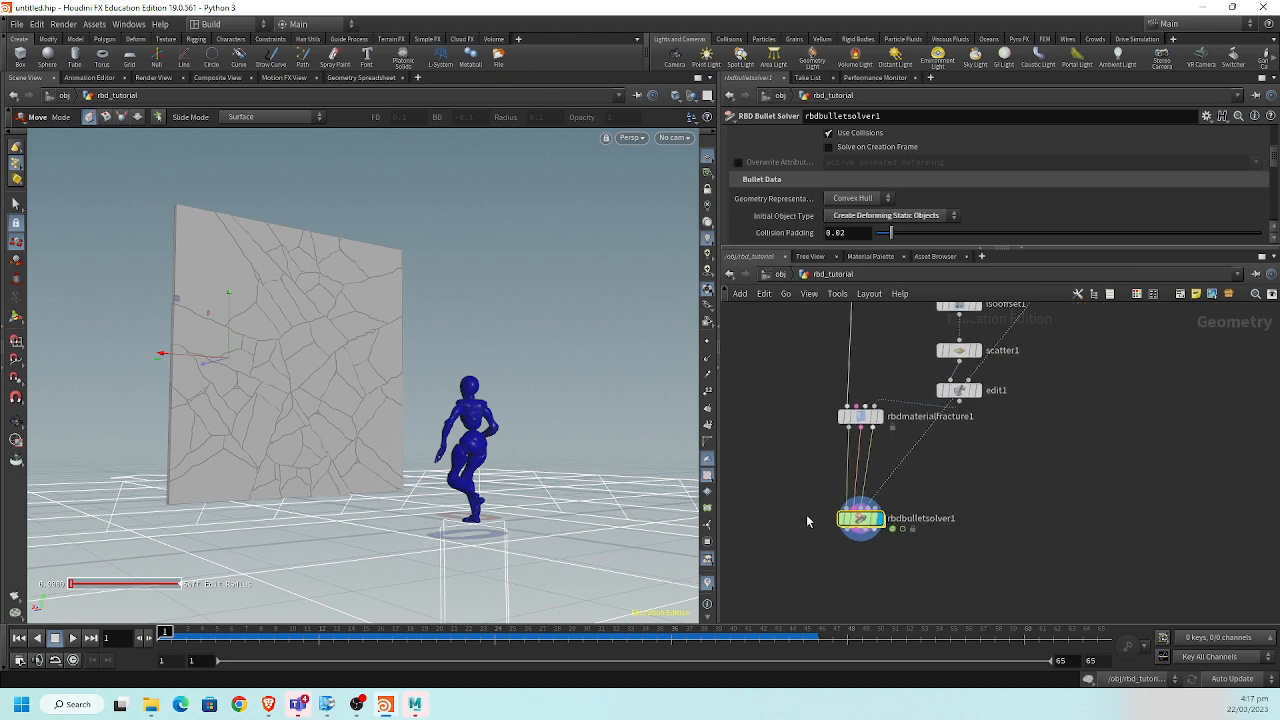
pyautogui.press('Tab')
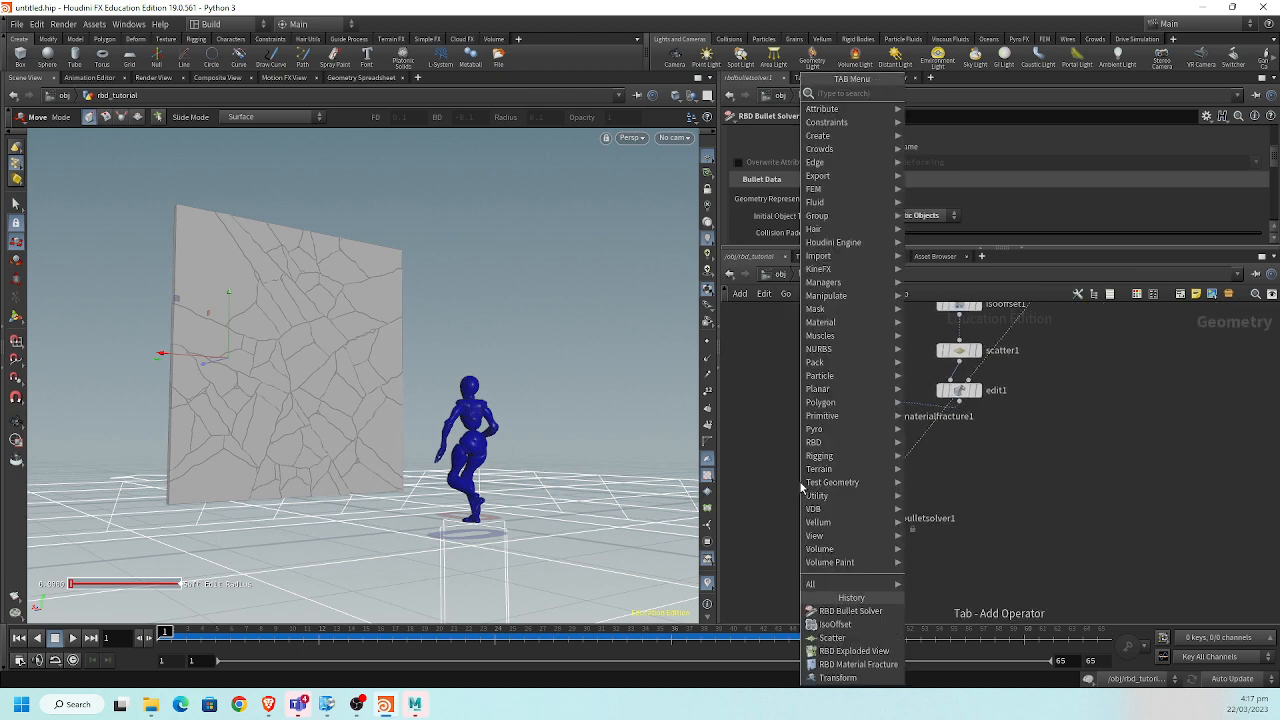
pyautogui.write('rbd')
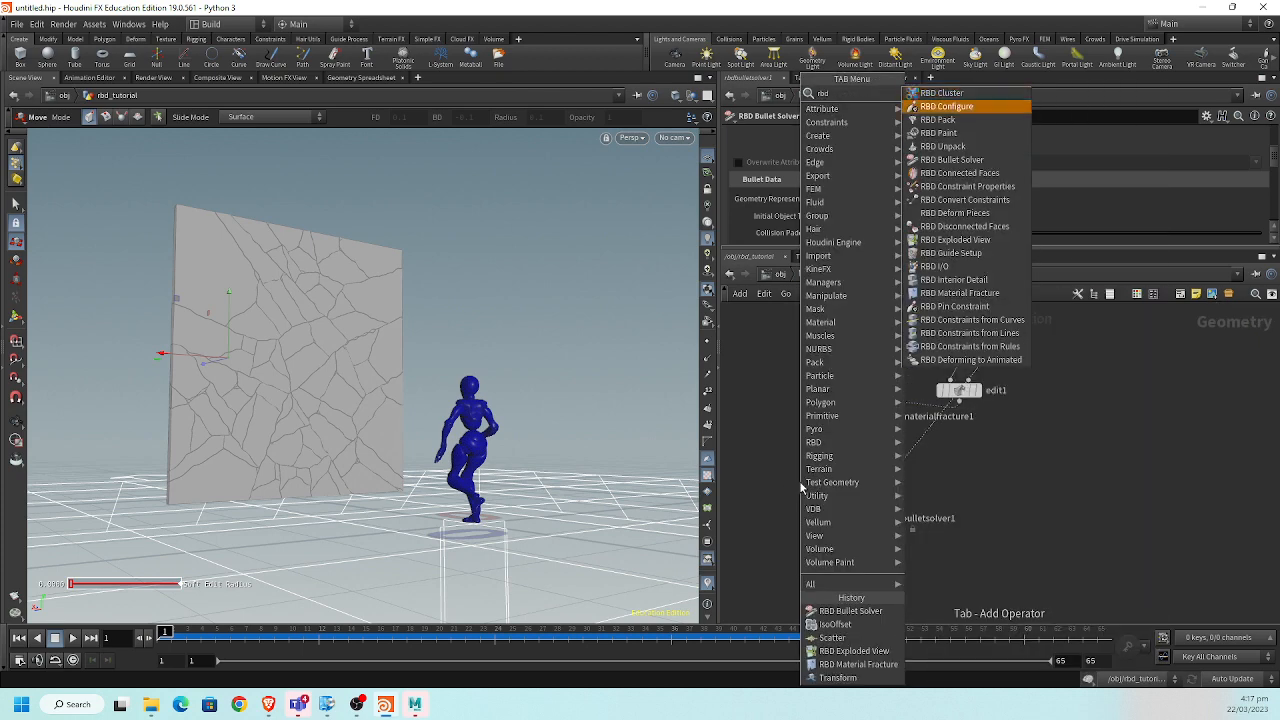
pyautogui.press('Return')
pyautogui.click(853, 470)
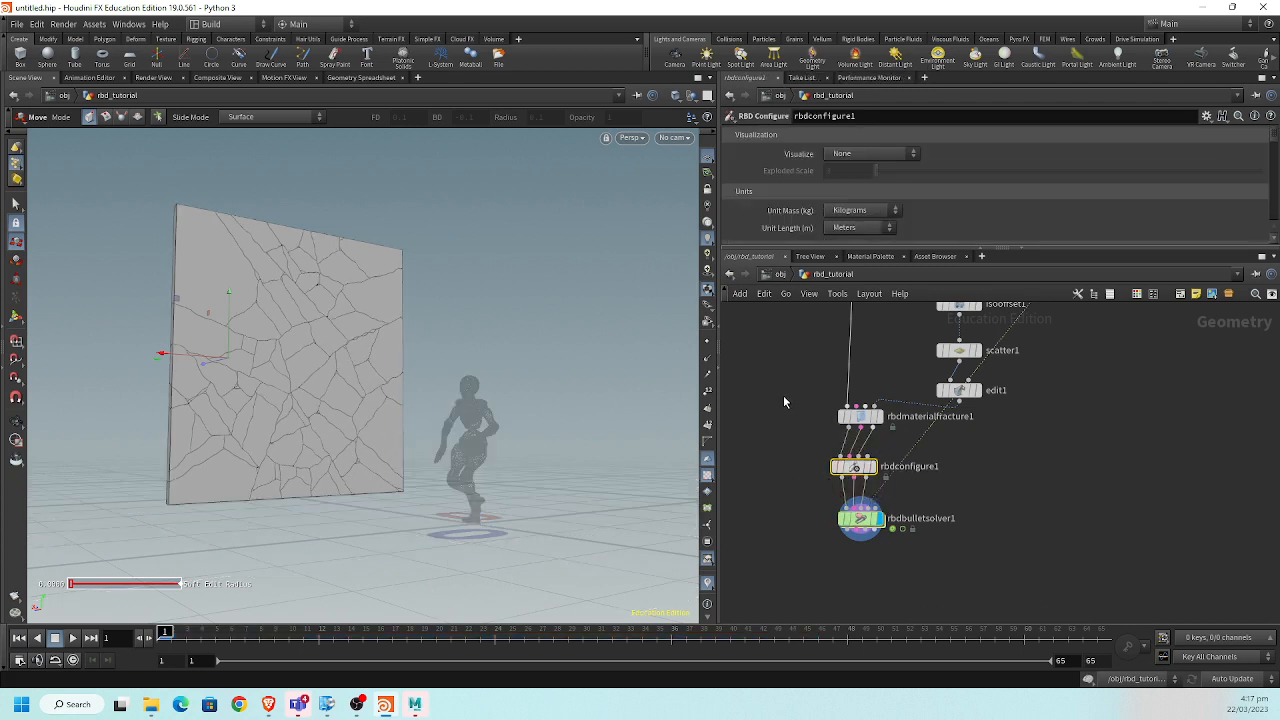
# Enlarge the parameter area and enable the Active override at 0 in the Bullet Data of rbdconfigure1.
pyautogui.scroll(-5, 948, 208)
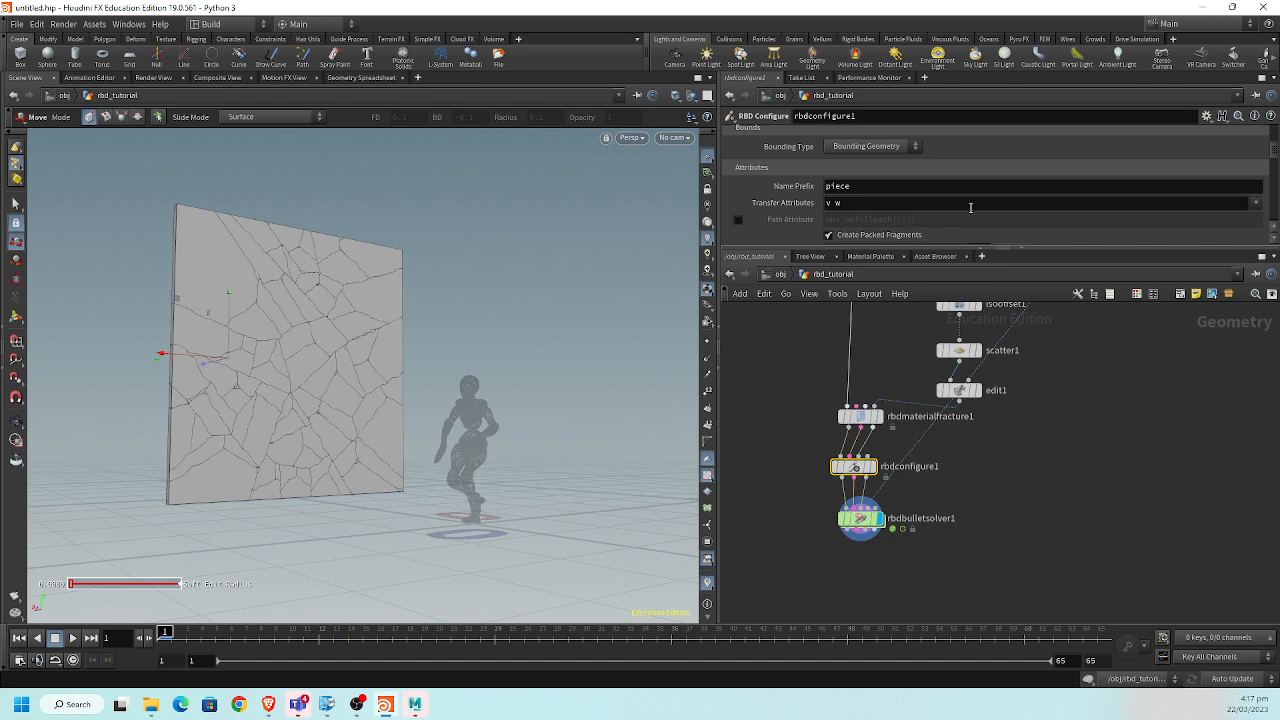
pyautogui.scroll(-1, 971, 227)
pyautogui.moveTo(946, 247); pyautogui.dragTo(956, 355)
pyautogui.scroll(-2, 972, 298)
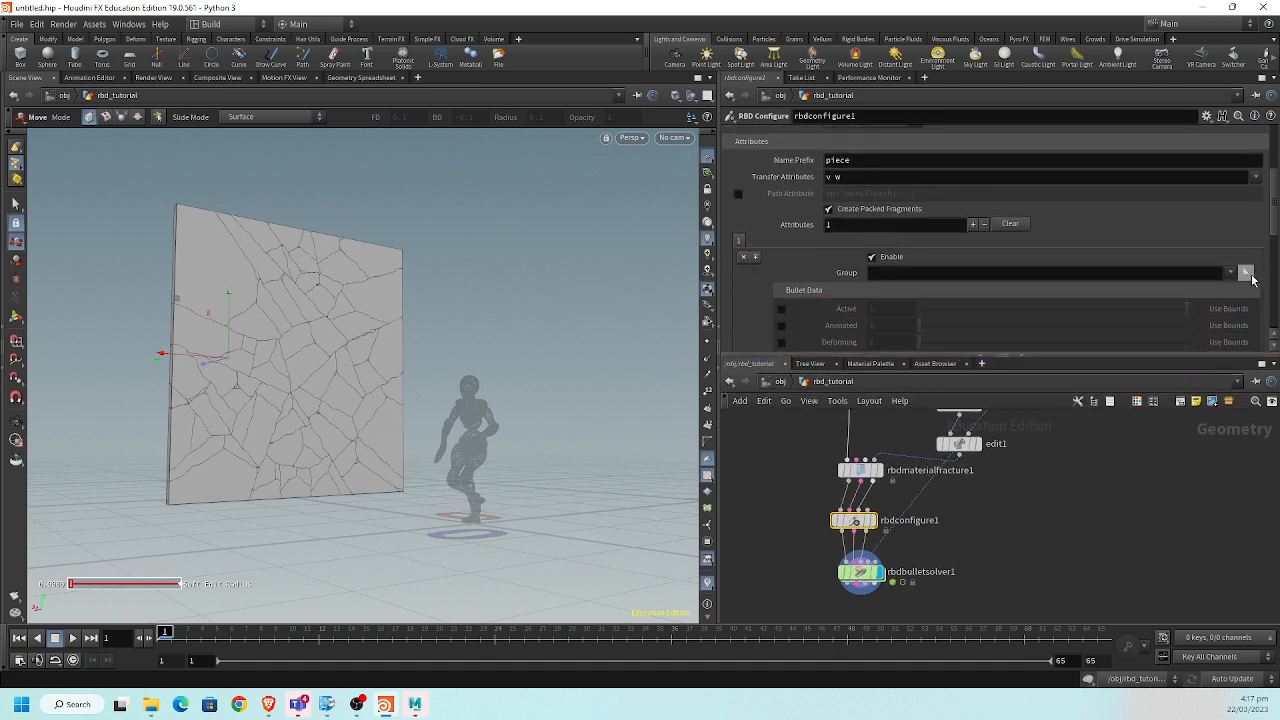
pyautogui.click(782, 310)
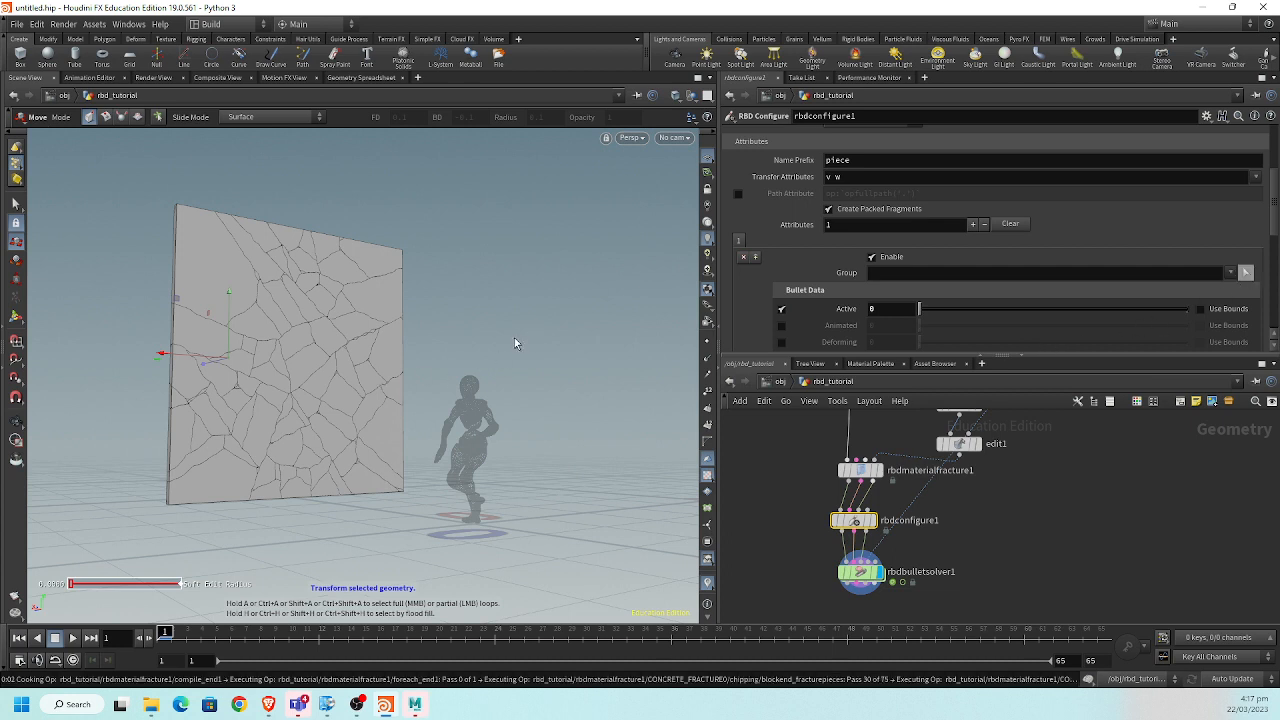
# Assign the wall pieces along both vertical sides and the upper edge as the Group of rbdconfigure1.
pyautogui.keyDown('alt'); pyautogui.moveTo(514, 337); pyautogui.dragTo(462, 352); pyautogui.keyUp('alt')
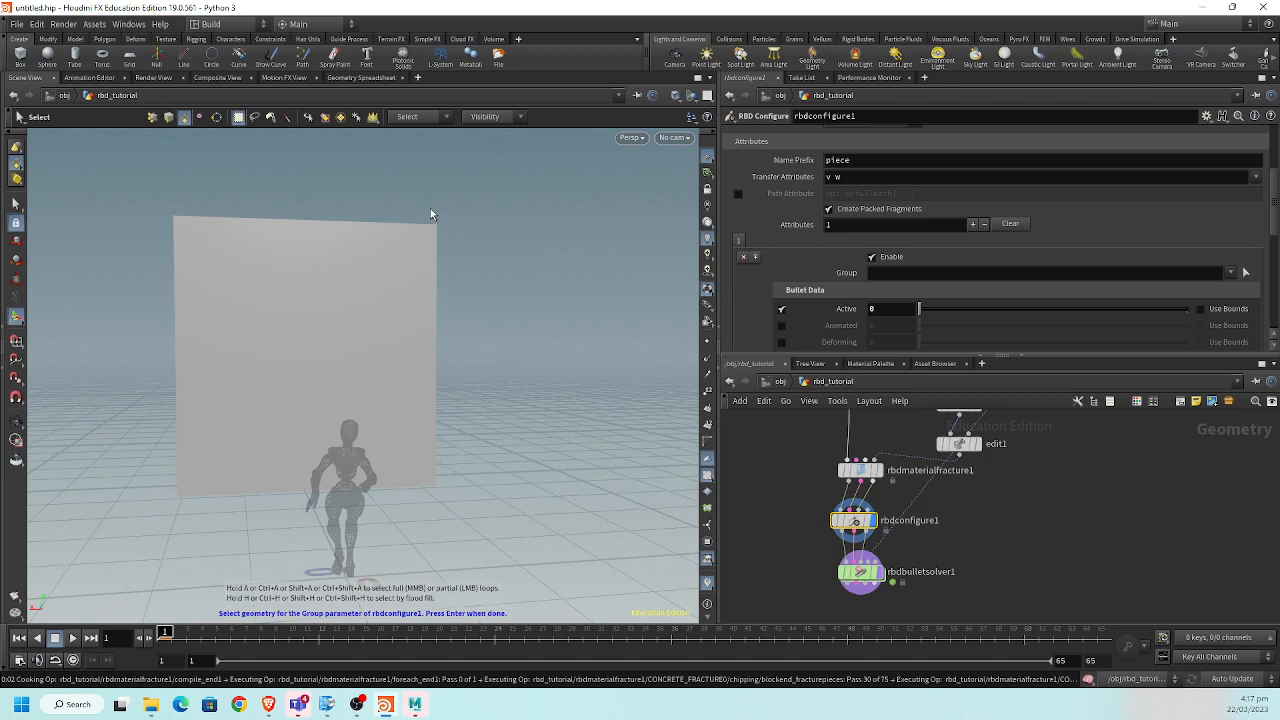
pyautogui.press('Return')
pyautogui.moveTo(486, 297)
pyautogui.mouseDown()
pyautogui.moveTo(449, 336)
pyautogui.moveTo(469, 326)
pyautogui.moveTo(465, 297)
pyautogui.mouseUp()
pyautogui.moveTo(422, 206); pyautogui.dragTo(468, 502)
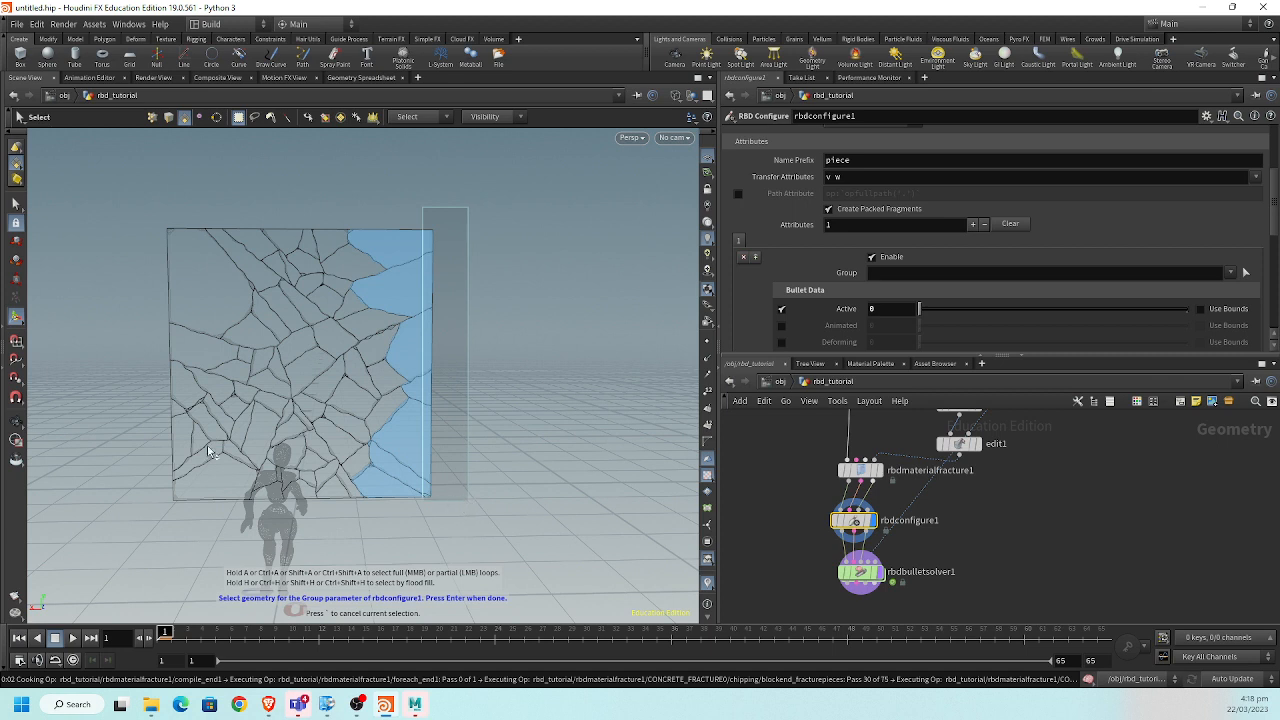
pyautogui.moveTo(129, 202); pyautogui.dragTo(177, 554)
pyautogui.moveTo(179, 177); pyautogui.dragTo(366, 235)
pyautogui.press('Return')
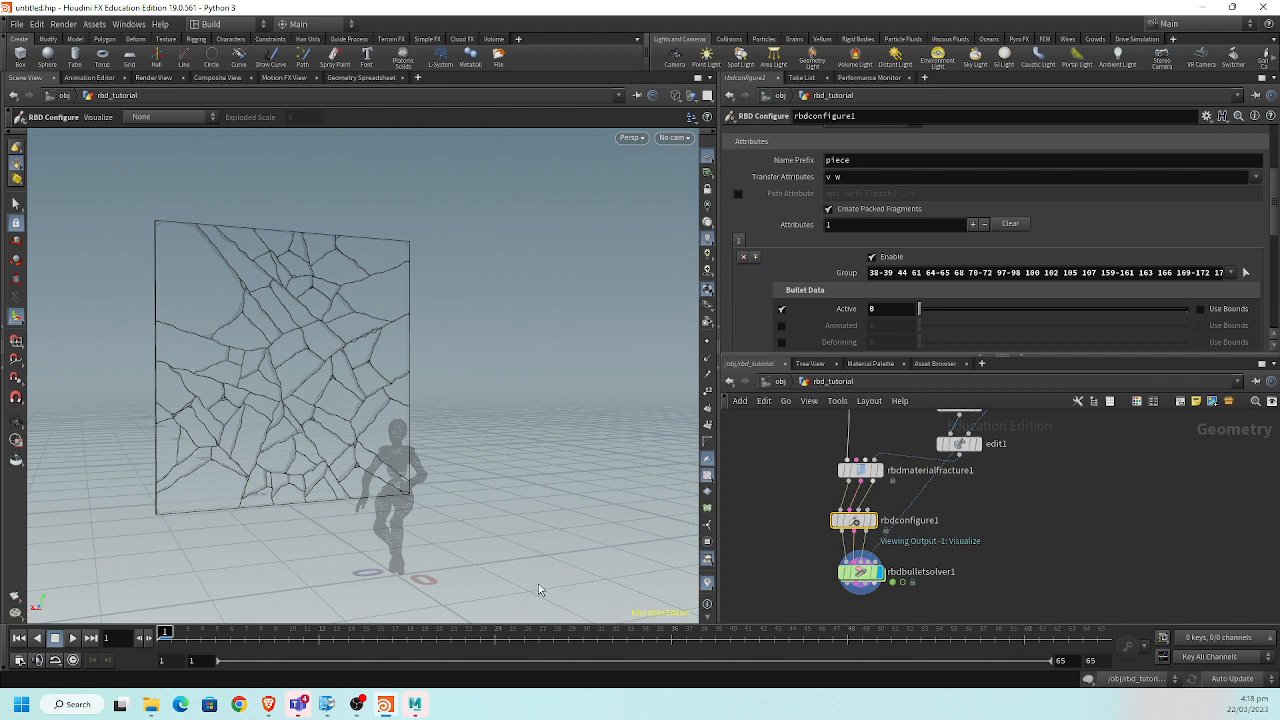
# Restore shaded display, play the simulation to frame 43 and examine where the character meets the wall.
pyautogui.press('Escape')
pyautogui.moveTo(138, 594); pyautogui.dragTo(171, 548)
pyautogui.moveTo(172, 548)
pyautogui.keyDown('alt'); pyautogui.mouseDown(button='right')
pyautogui.moveTo(200, 568)
pyautogui.moveTo(184, 566)
pyautogui.mouseUp(button='right'); pyautogui.keyUp('alt')
pyautogui.press('w')
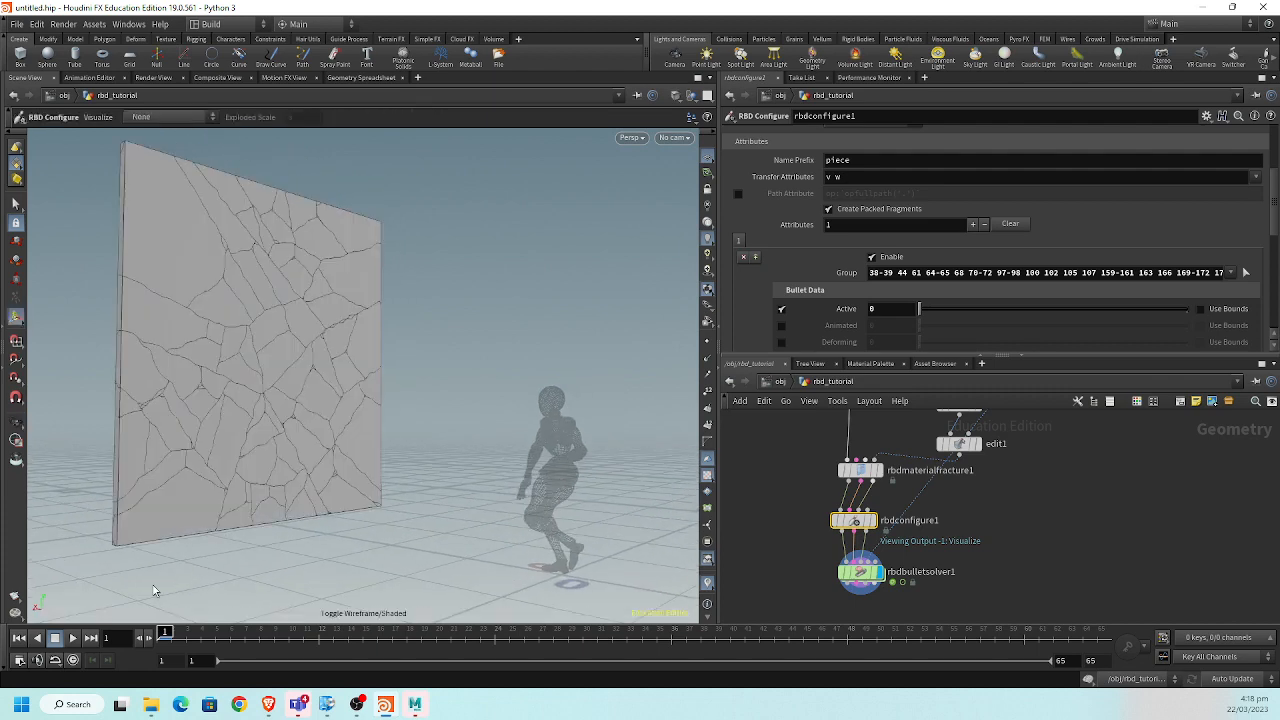
pyautogui.click(74, 638)
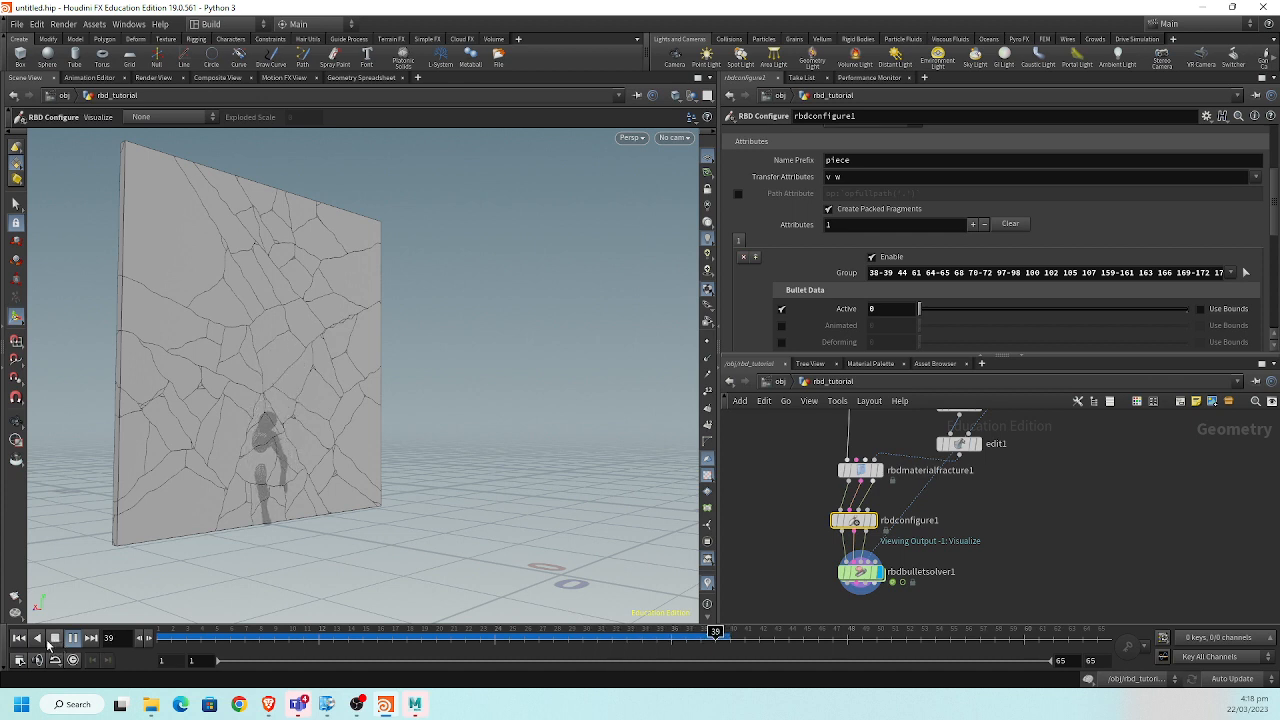
pyautogui.click(55, 638)
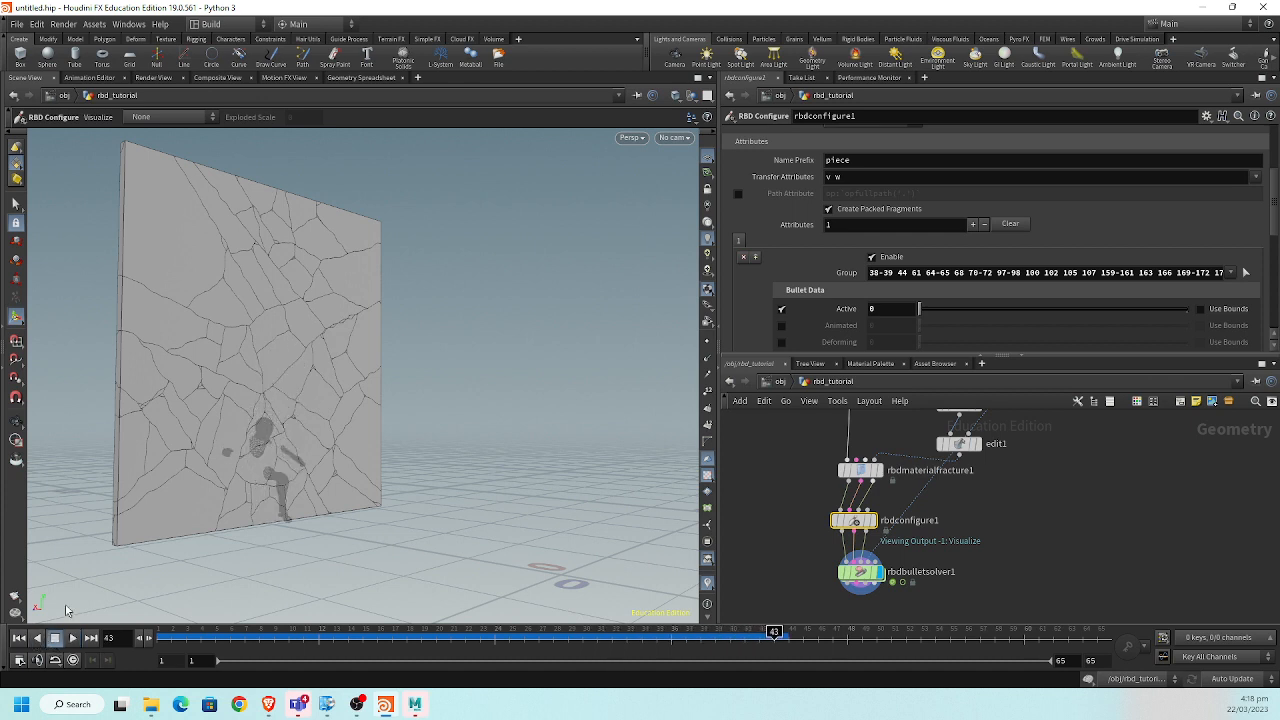
pyautogui.keyDown('alt'); pyautogui.moveTo(275, 427); pyautogui.dragTo(546, 442, button='right'); pyautogui.keyUp('alt')
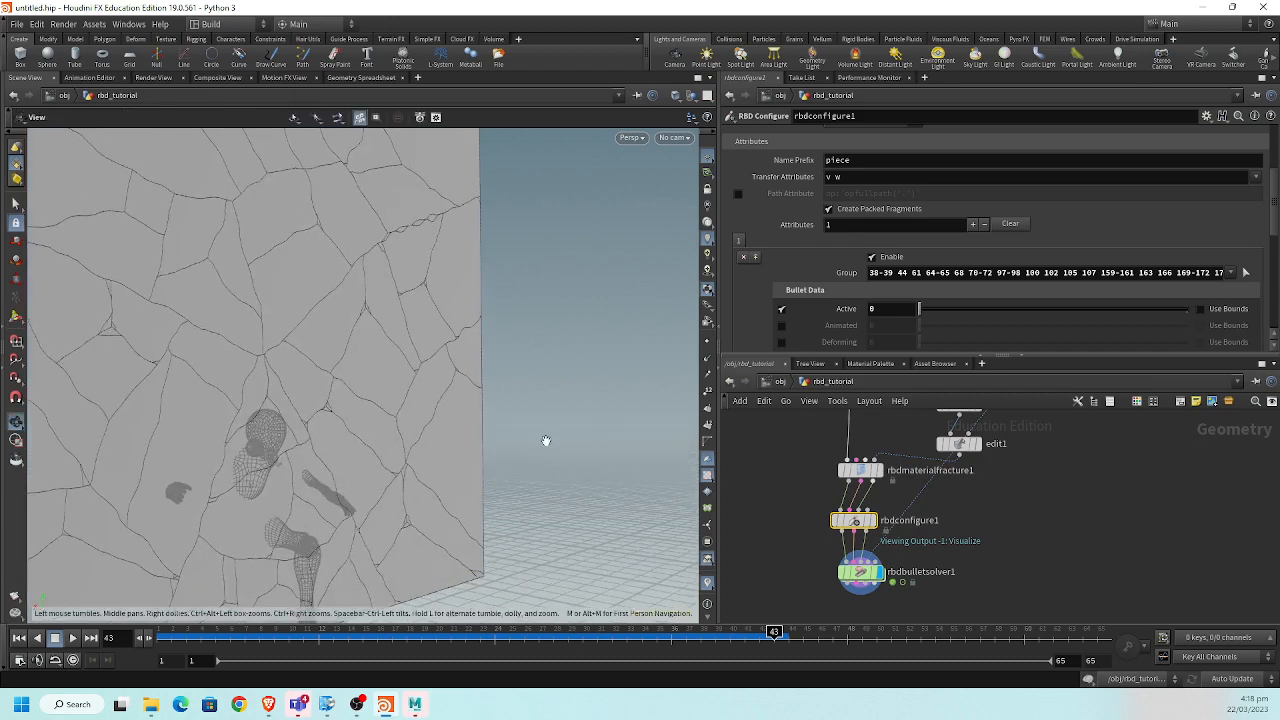
pyautogui.keyDown('alt'); pyautogui.moveTo(388, 442); pyautogui.dragTo(463, 417, button='middle'); pyautogui.keyUp('alt')
pyautogui.keyDown('alt'); pyautogui.moveTo(375, 440); pyautogui.dragTo(420, 435, button='right'); pyautogui.keyUp('alt')
pyautogui.moveTo(458, 474); pyautogui.dragTo(374, 517)
pyautogui.press('Return')
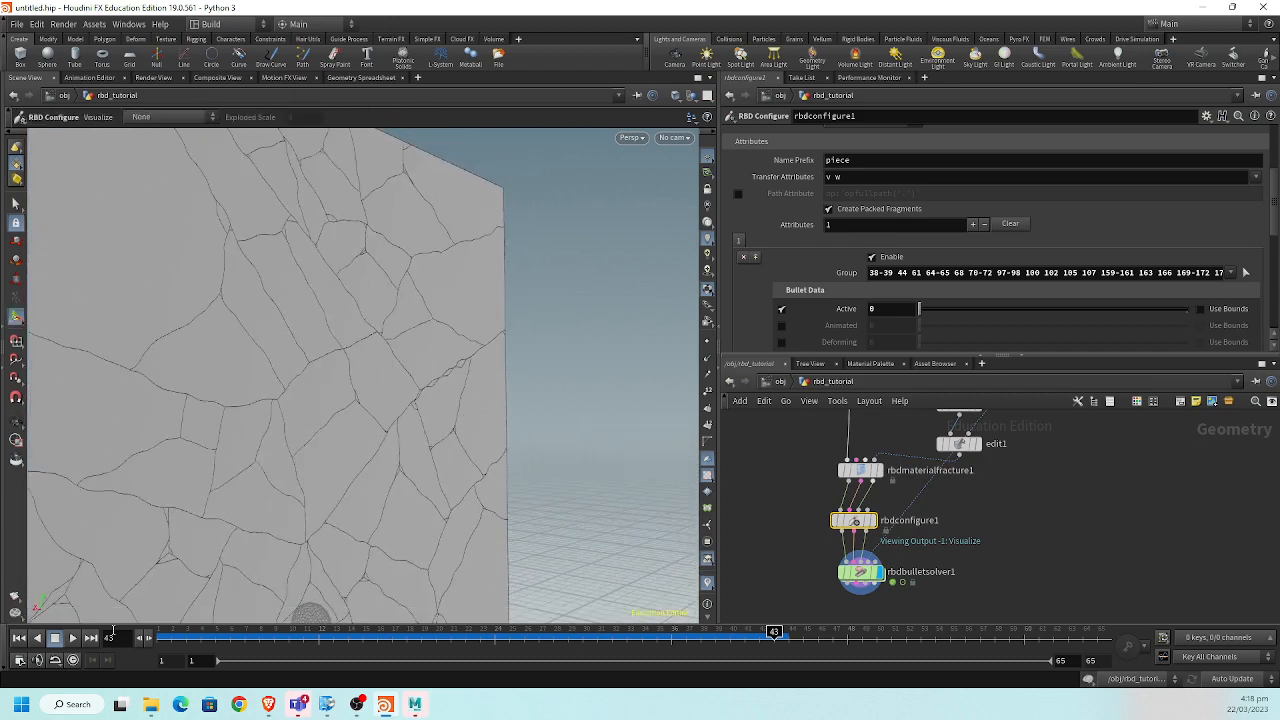
# Set the glue constraint Primary Strength of rbdmaterialfracture1 to 10 and the Chipping Glue Strength to 5.
pyautogui.click(833, 471)
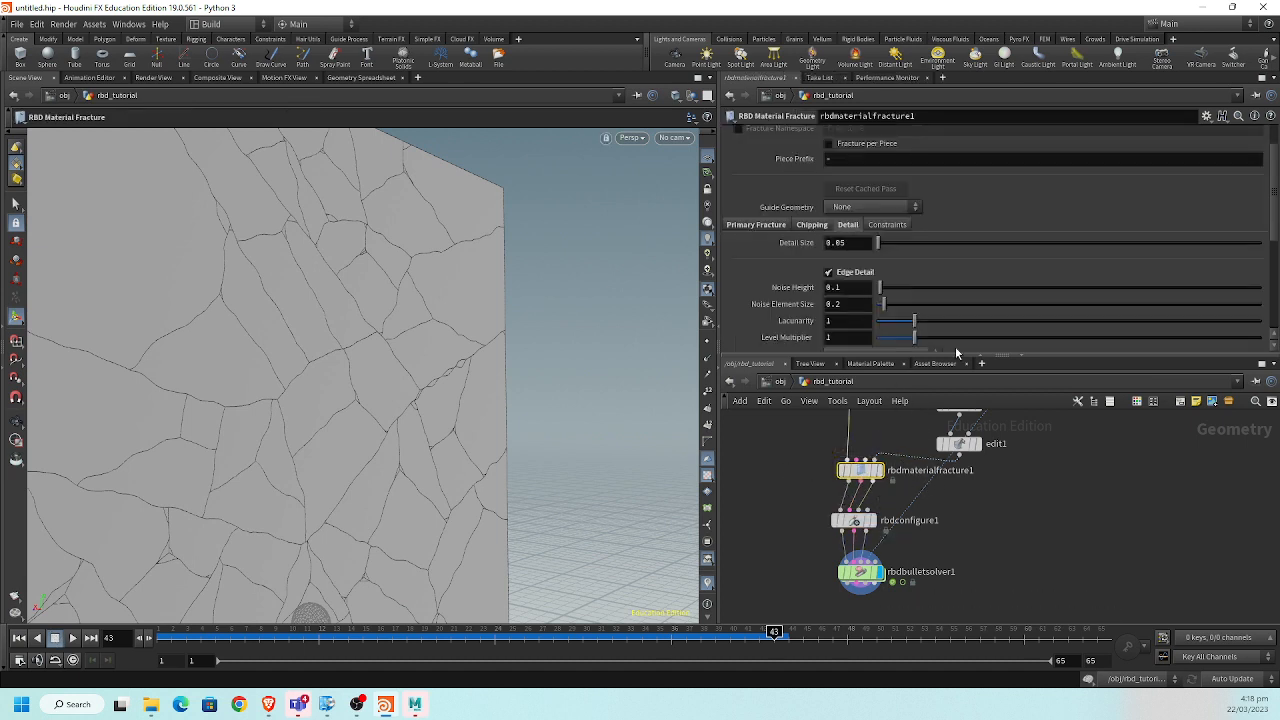
pyautogui.click(884, 225)
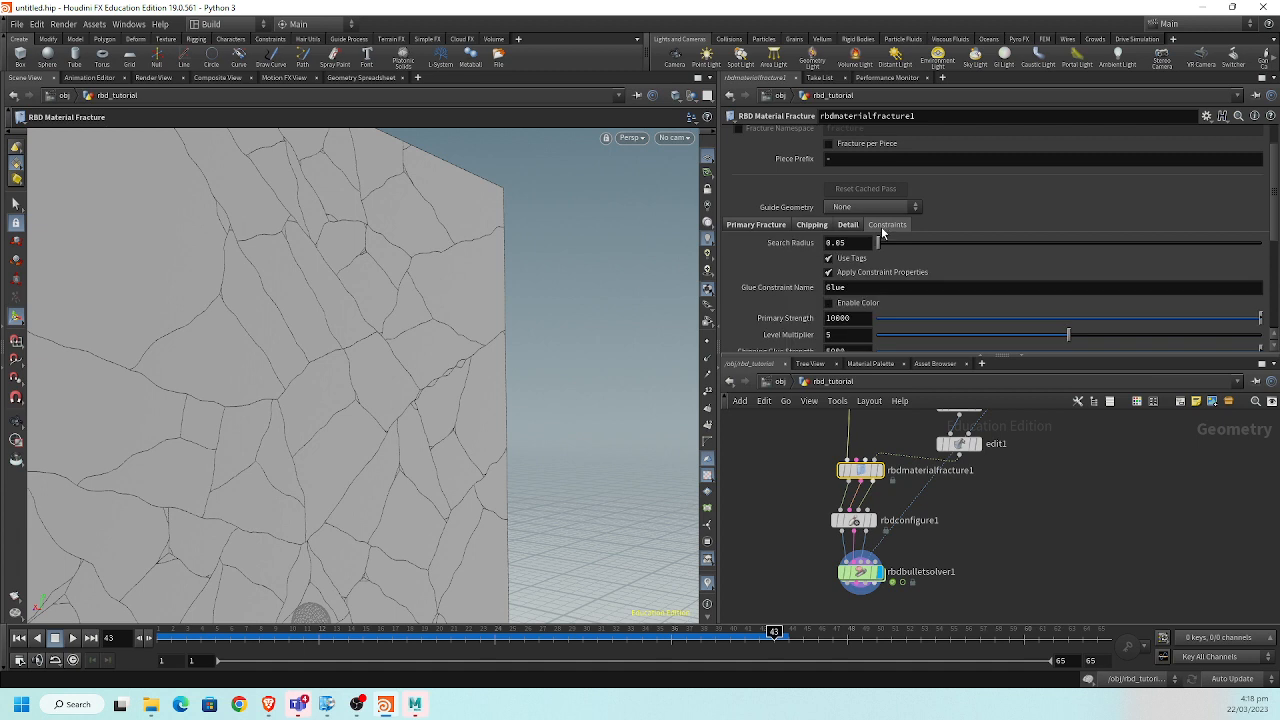
pyautogui.scroll(-1, 917, 276)
pyautogui.scroll(-2, 917, 276)
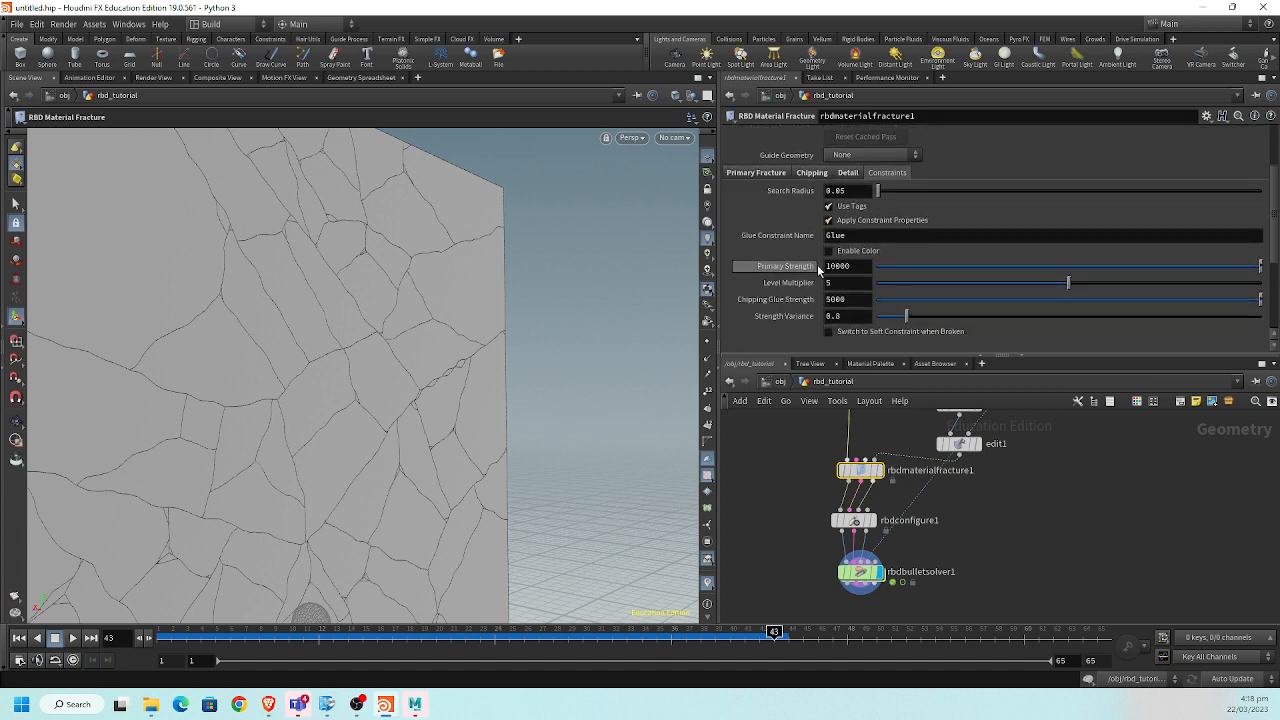
pyautogui.click(862, 265)
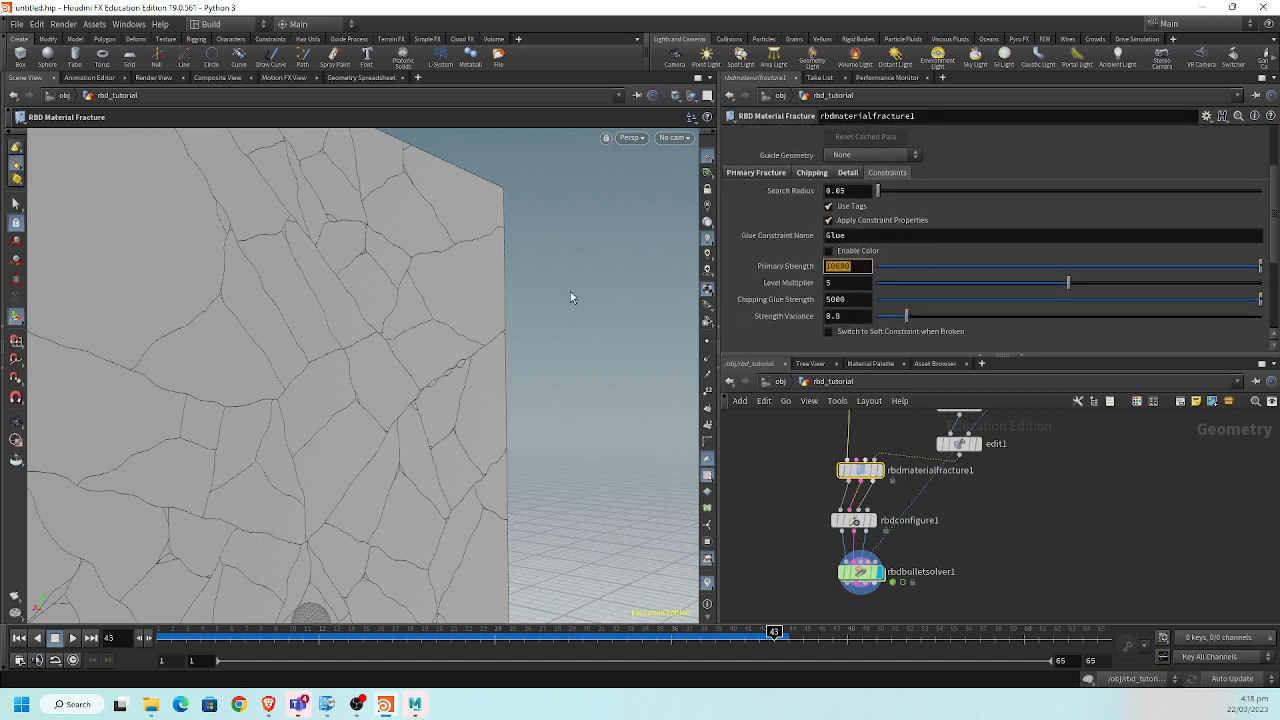
pyautogui.write('10')
pyautogui.press('Tab')
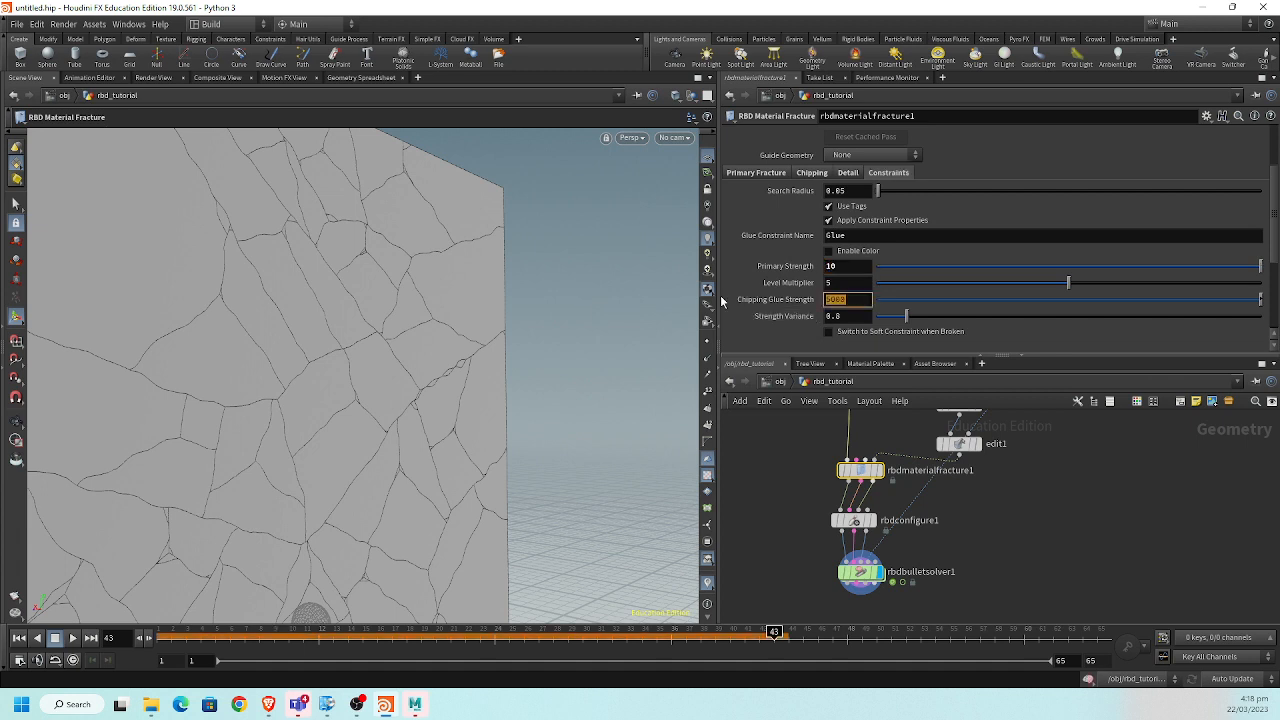
pyautogui.write('5')
pyautogui.press('Return')
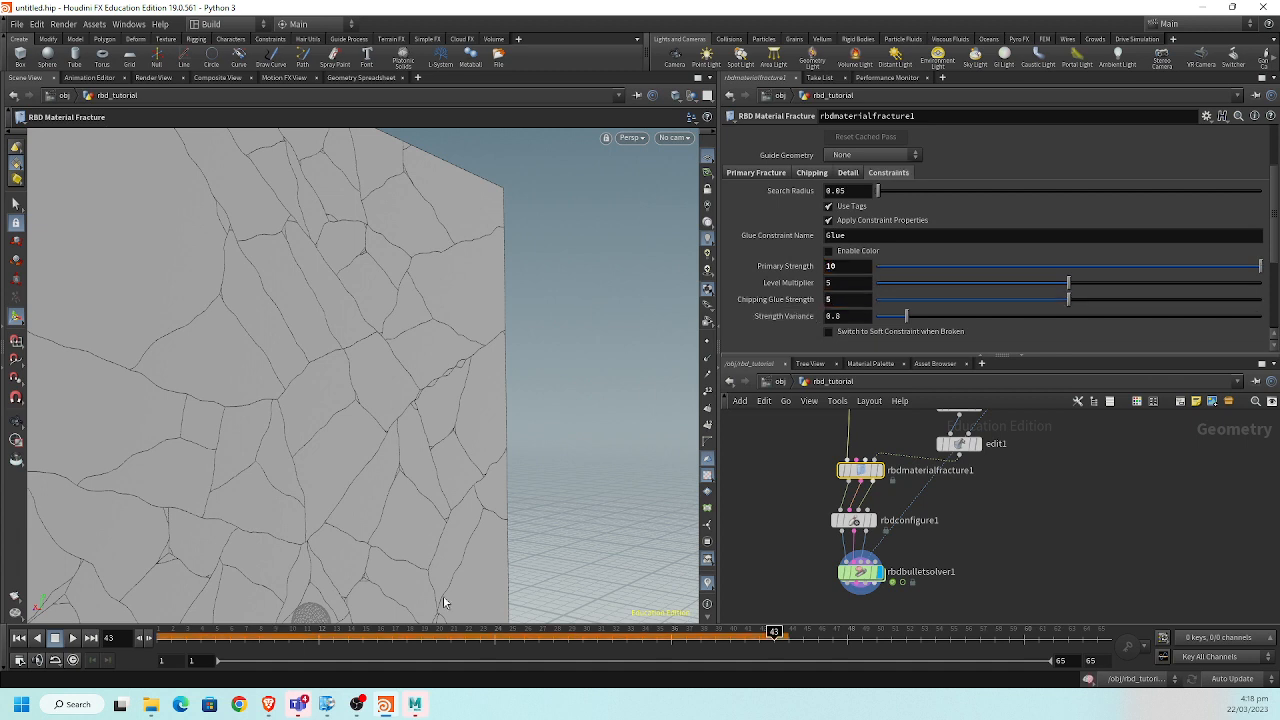
# Replay the simulation from frame 1, select rbdbulletsolver1 during playback to check the wall break, and stop at frame 60.
pyautogui.click(19, 637)
pyautogui.moveTo(306, 463); pyautogui.dragTo(254, 491)
pyautogui.click(73, 638)
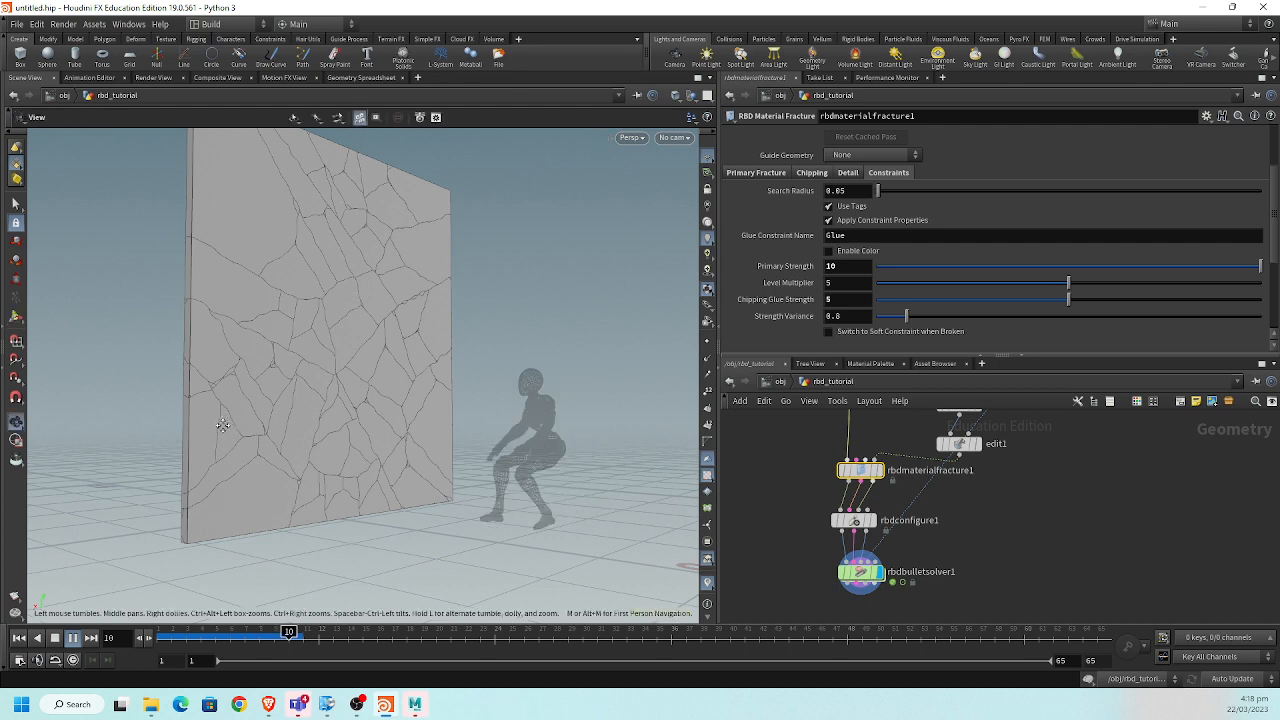
pyautogui.keyDown('alt'); pyautogui.moveTo(222, 426); pyautogui.dragTo(215, 437, button='middle'); pyautogui.keyUp('alt')
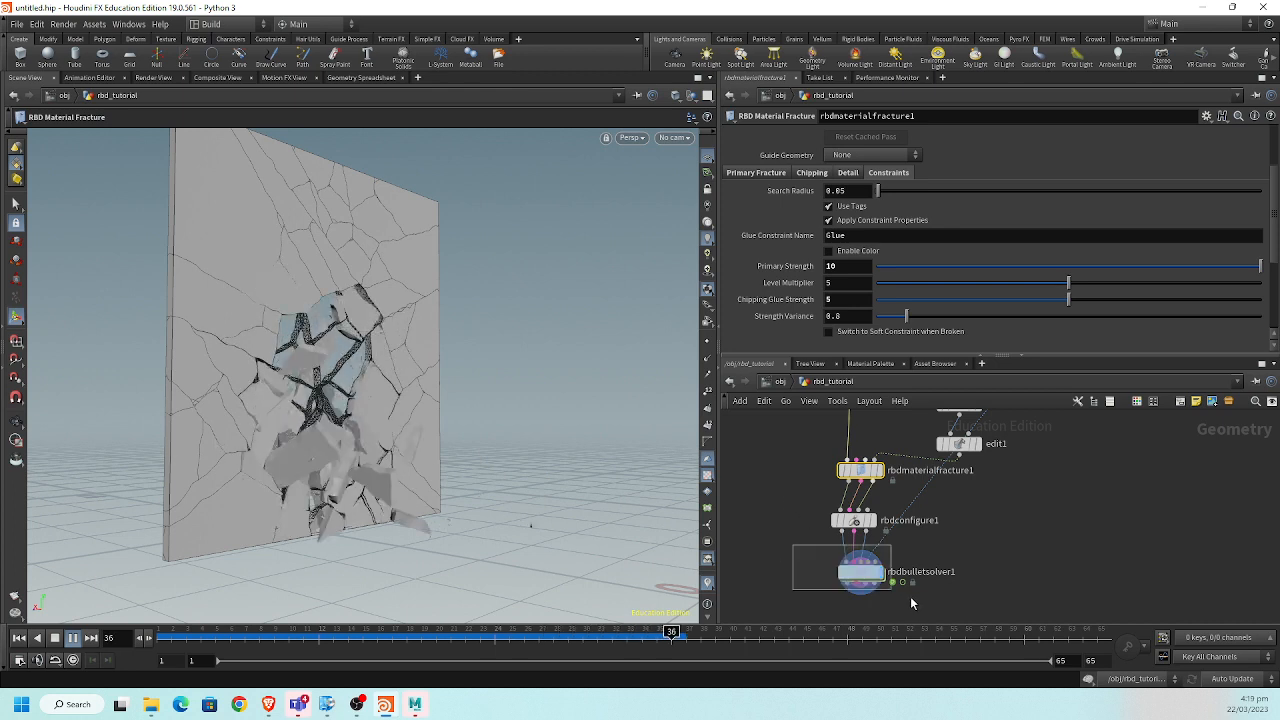
pyautogui.click(860, 572)
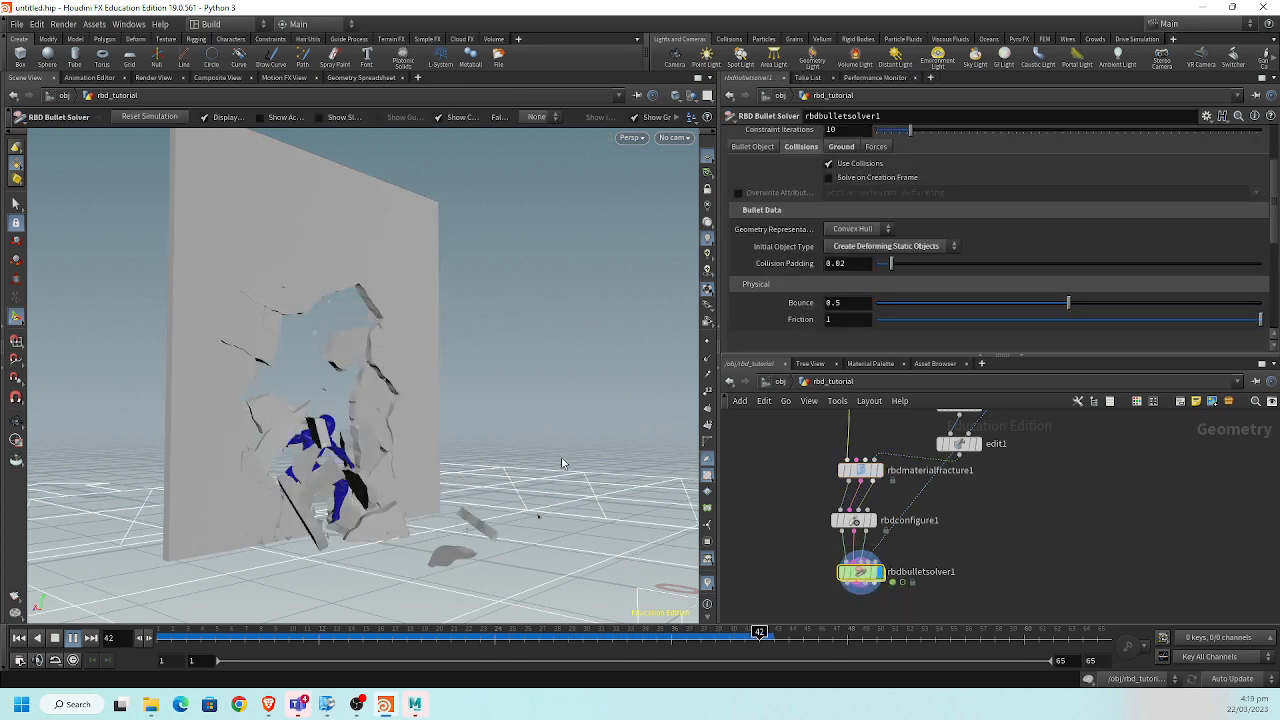
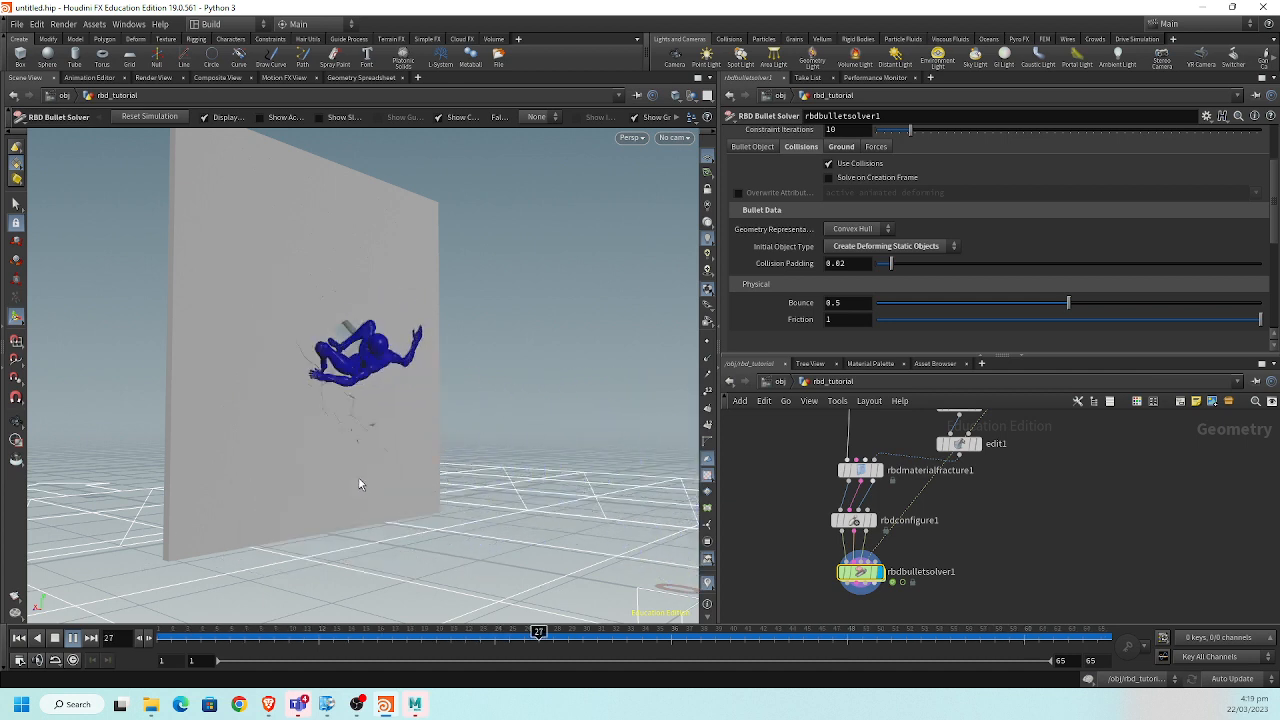
pyautogui.click(56, 638)
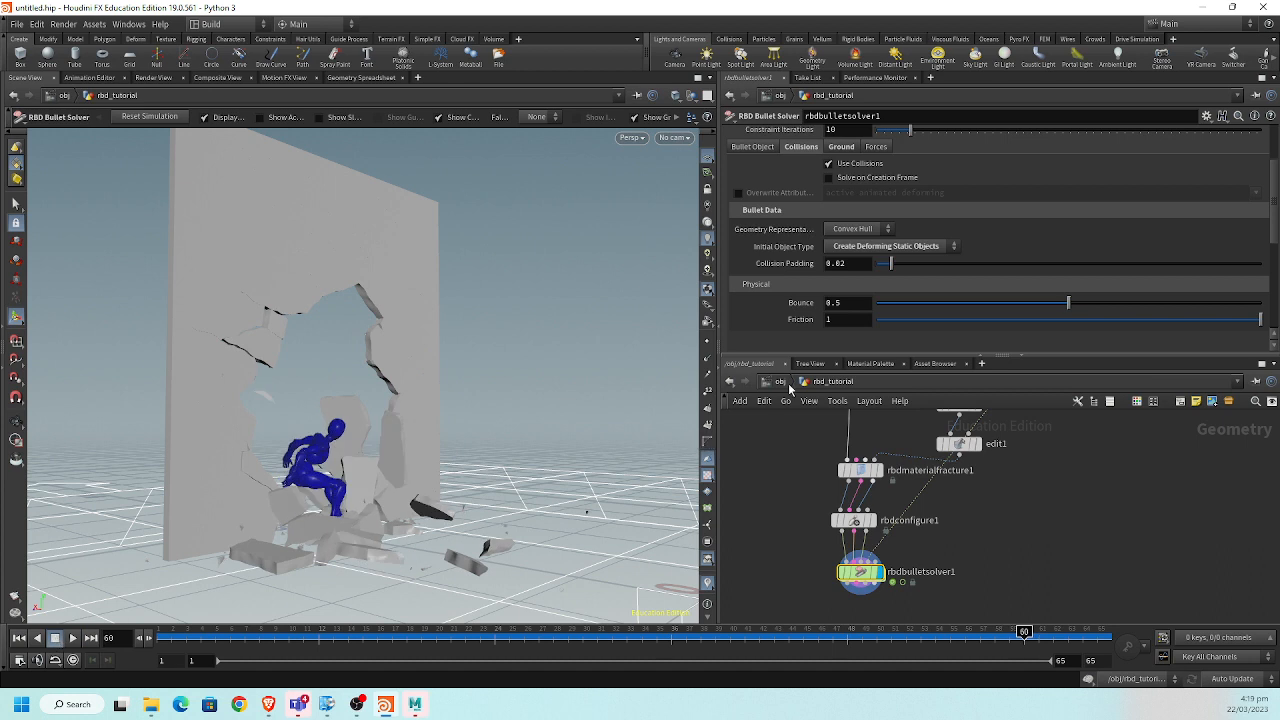
# Add a File Cache node below rbdbulletsolver1, connected to its first output.
pyautogui.moveTo(988, 564); pyautogui.dragTo(993, 528, button='middle')
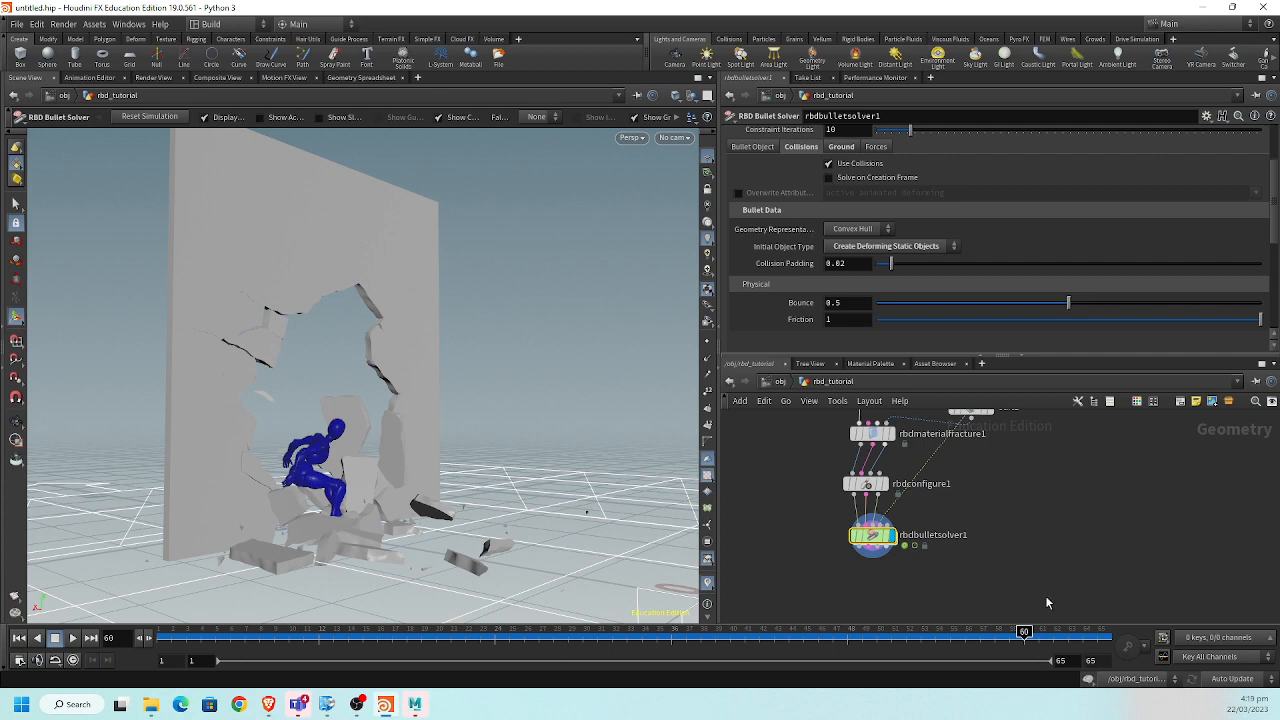
pyautogui.press('Tab')
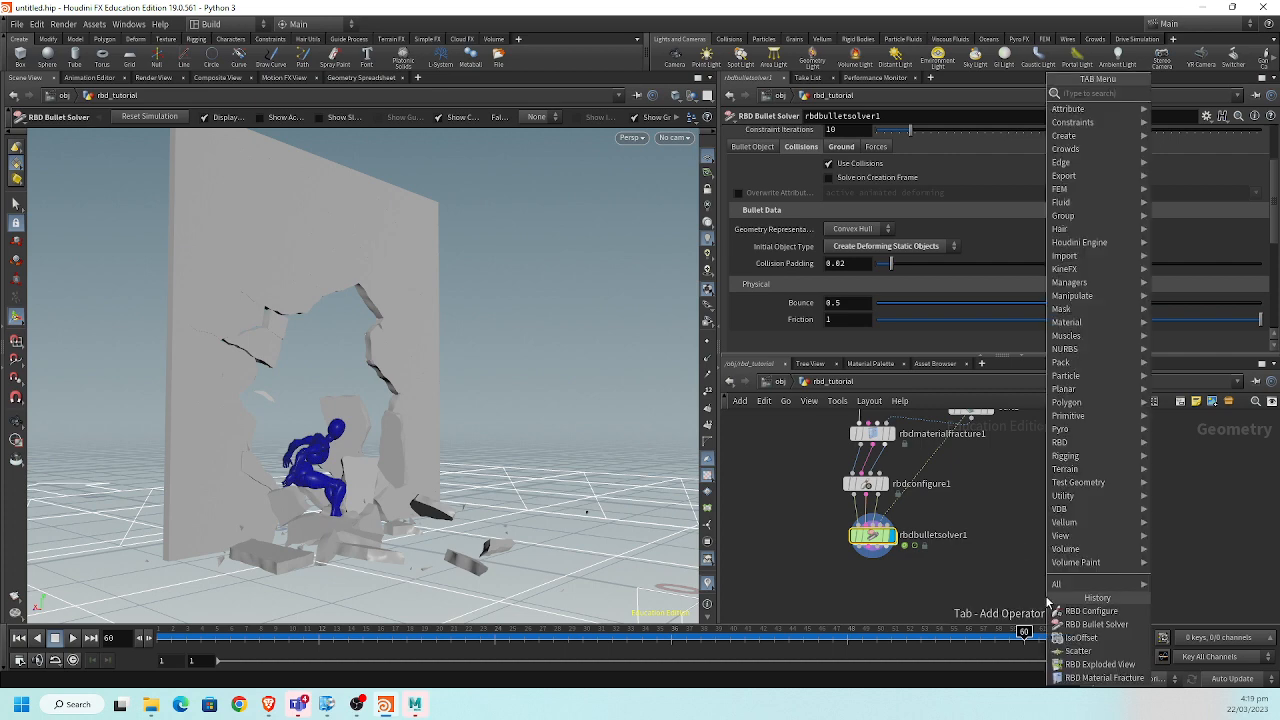
pyautogui.write('file')
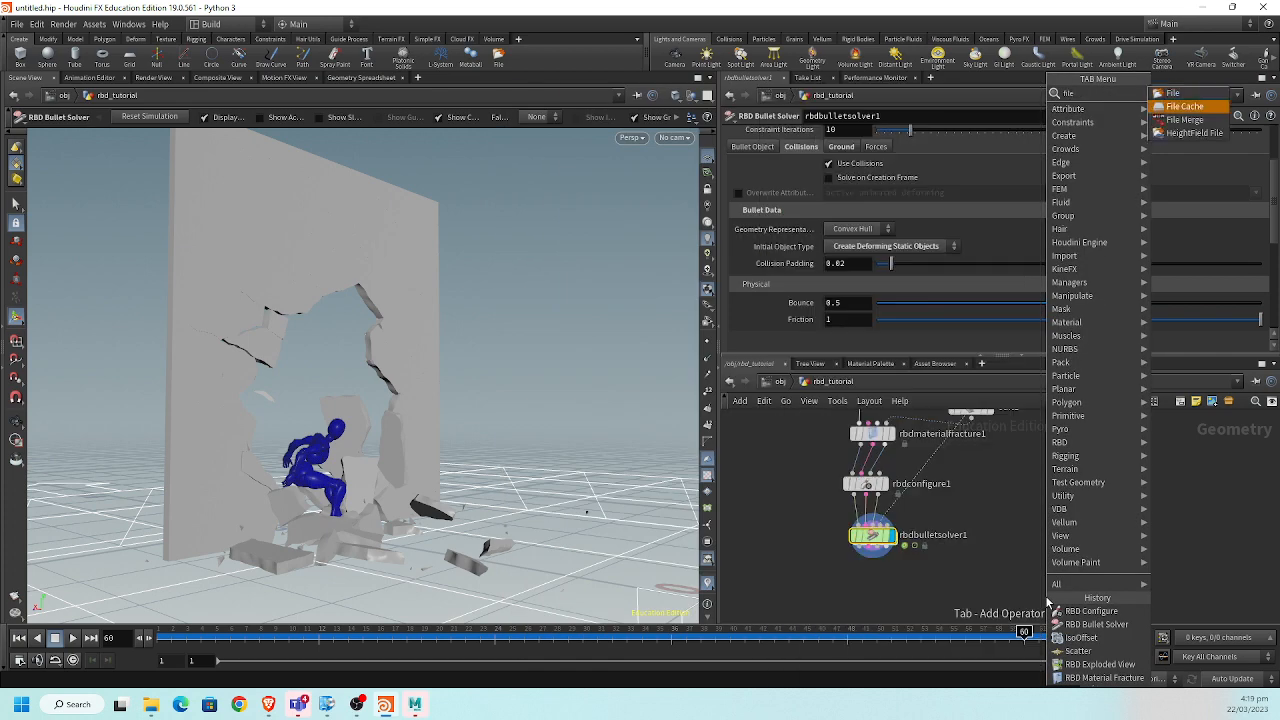
pyautogui.press('Return')
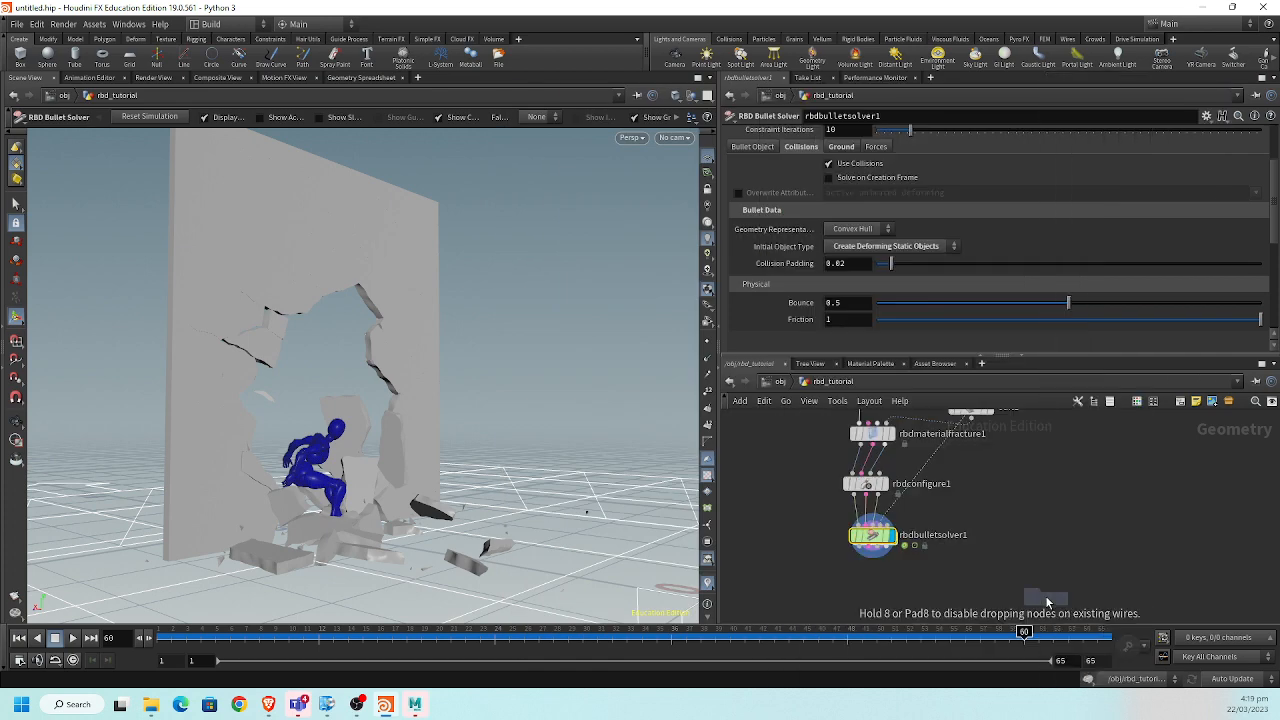
pyautogui.click(866, 573)
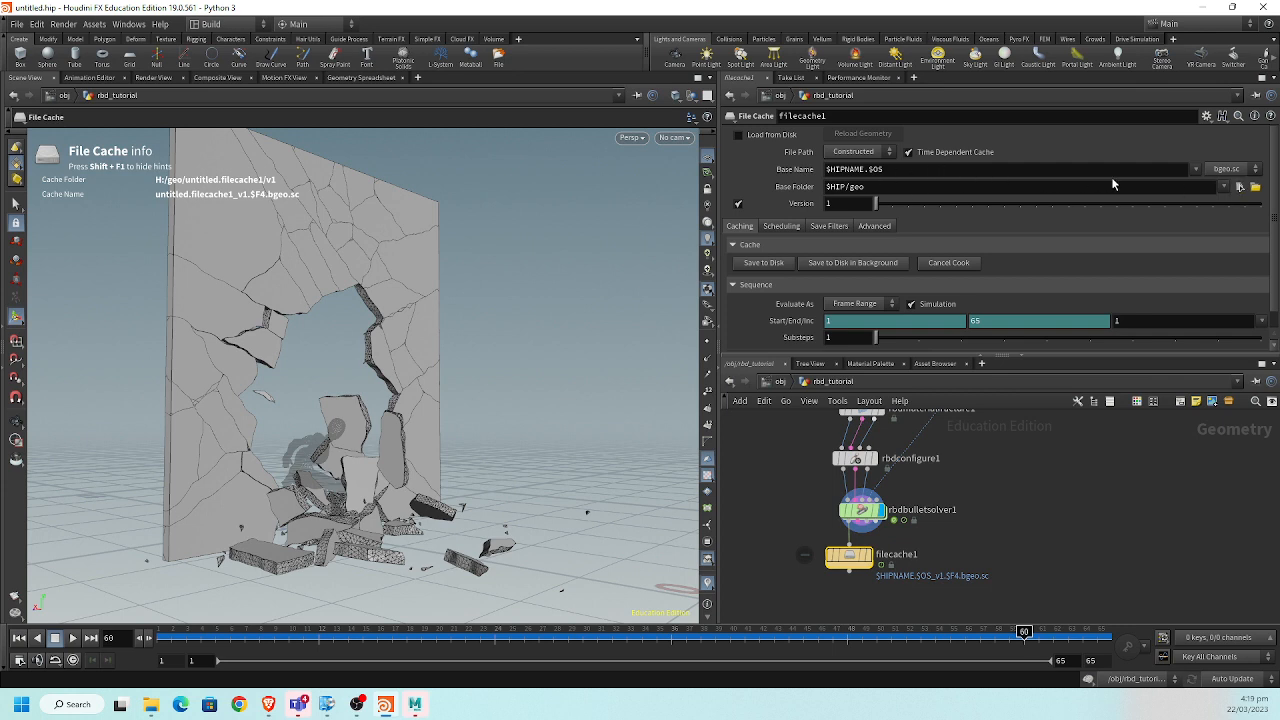
pyautogui.click(1238, 189)
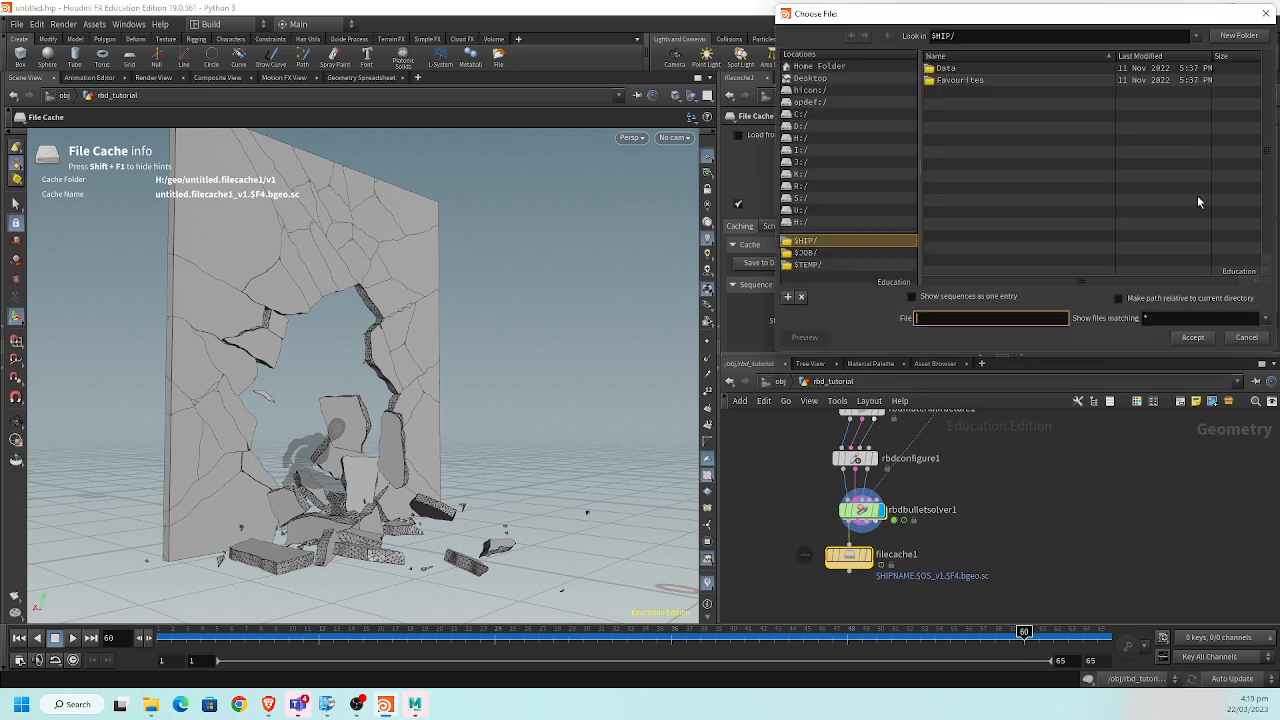
pyautogui.click(810, 78)
pyautogui.doubleClick(978, 80)
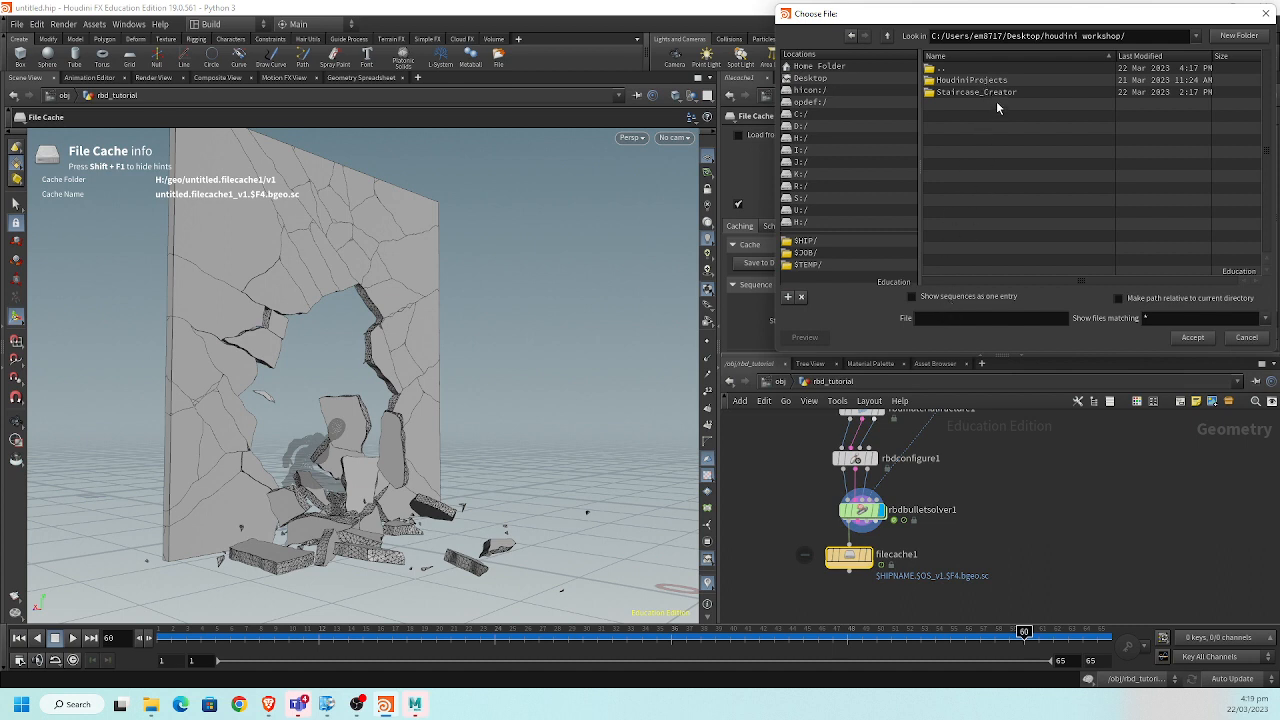
pyautogui.click(998, 80)
pyautogui.click(995, 92)
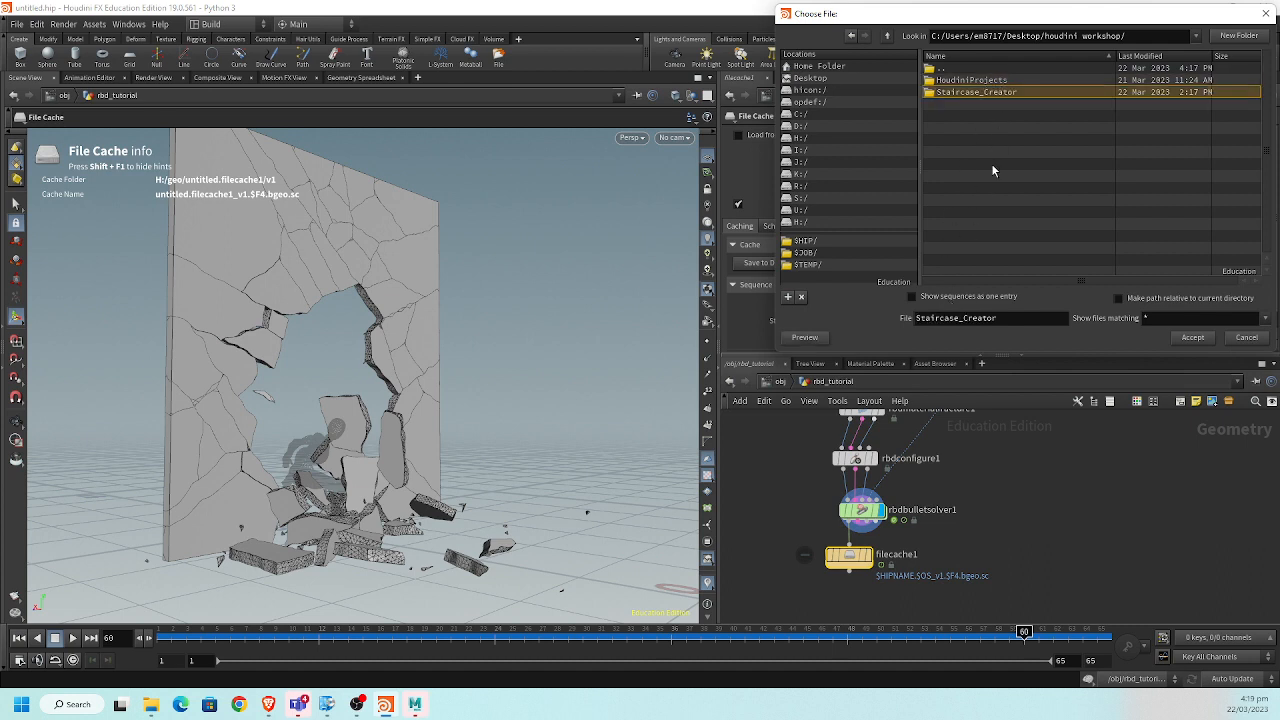
pyautogui.doubleClick(993, 80)
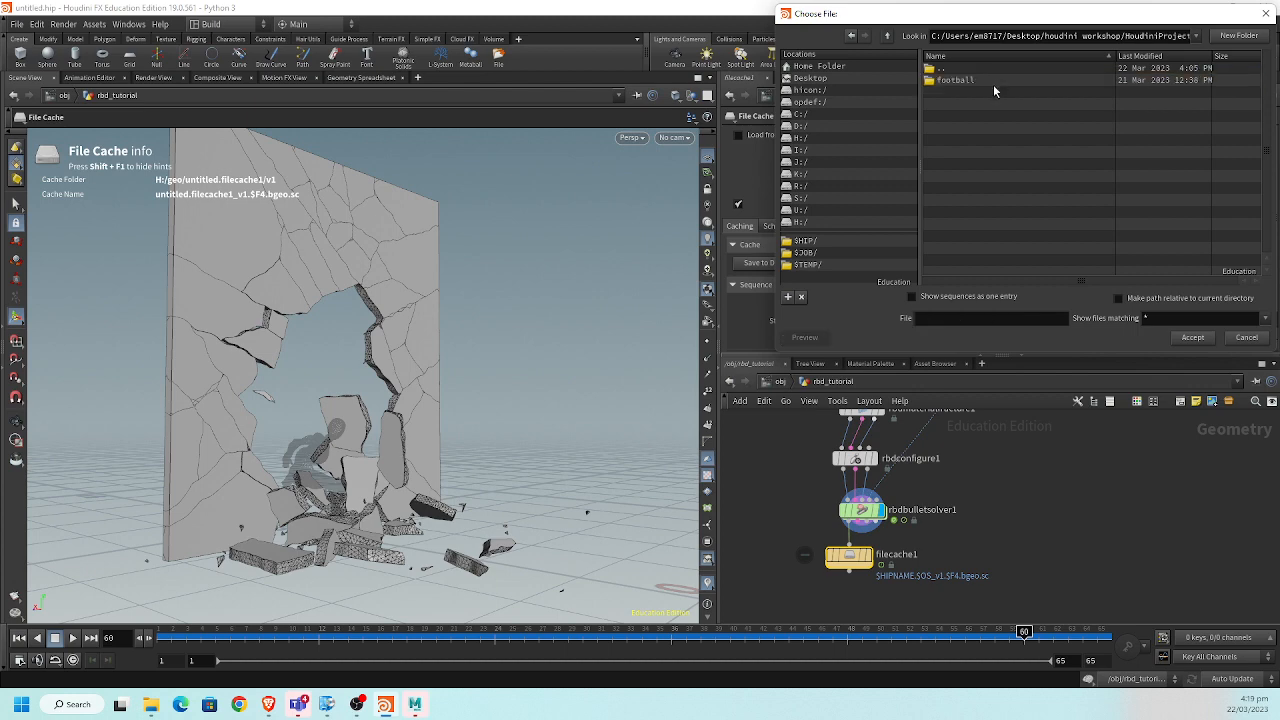
pyautogui.click(1246, 338)
# Create a new project named RBD in the Desktop's houdini workshop folder with the default subfolders, and set the display flag on filecache1.
pyautogui.click(18, 24)
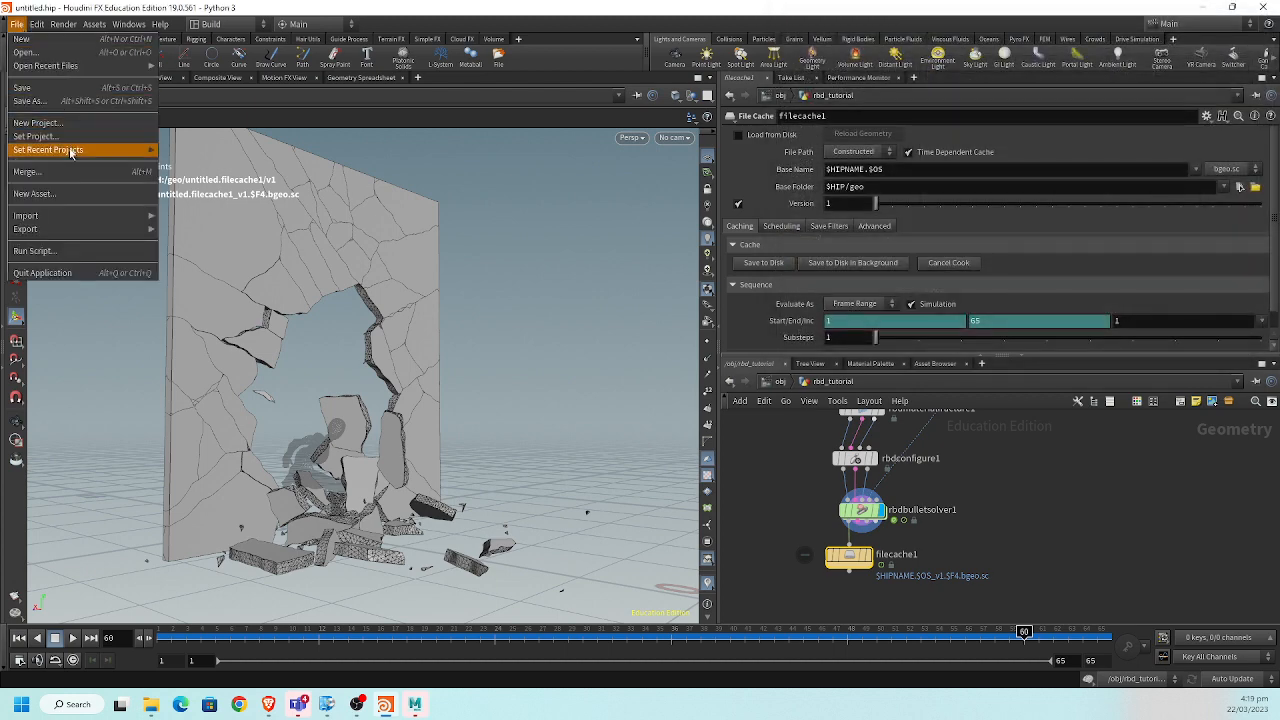
pyautogui.click(37, 122)
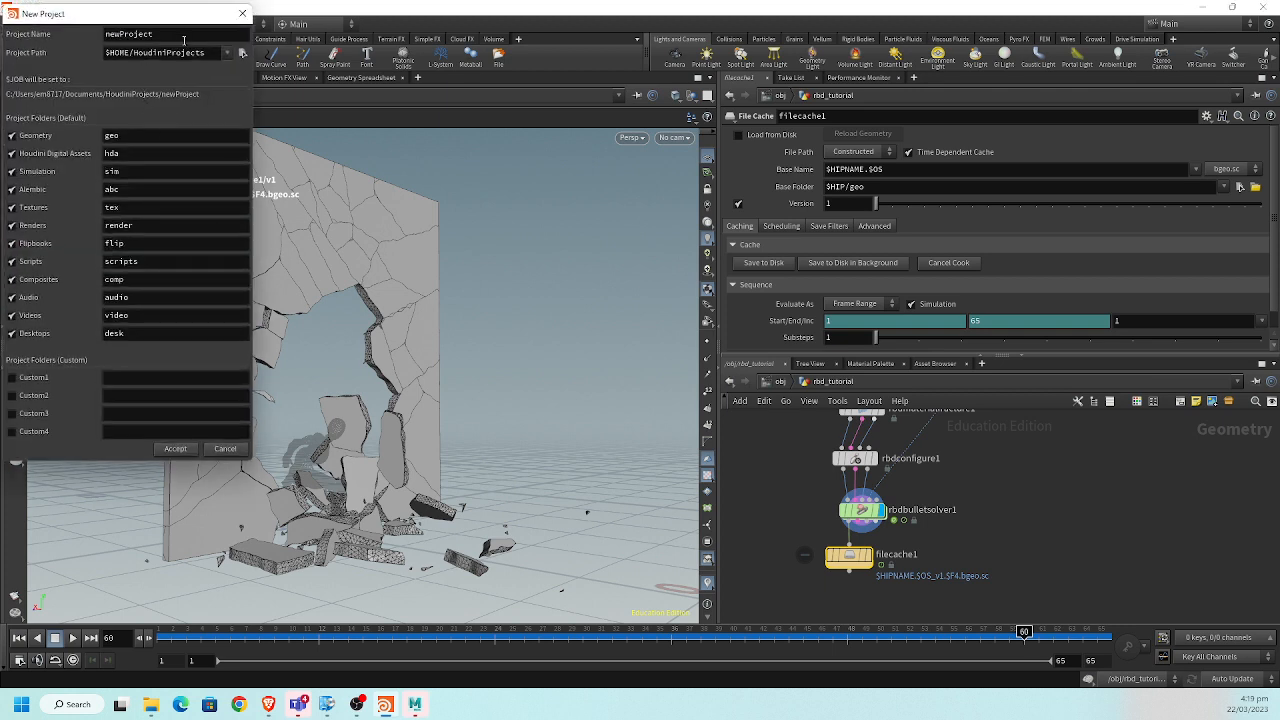
pyautogui.doubleClick(200, 34)
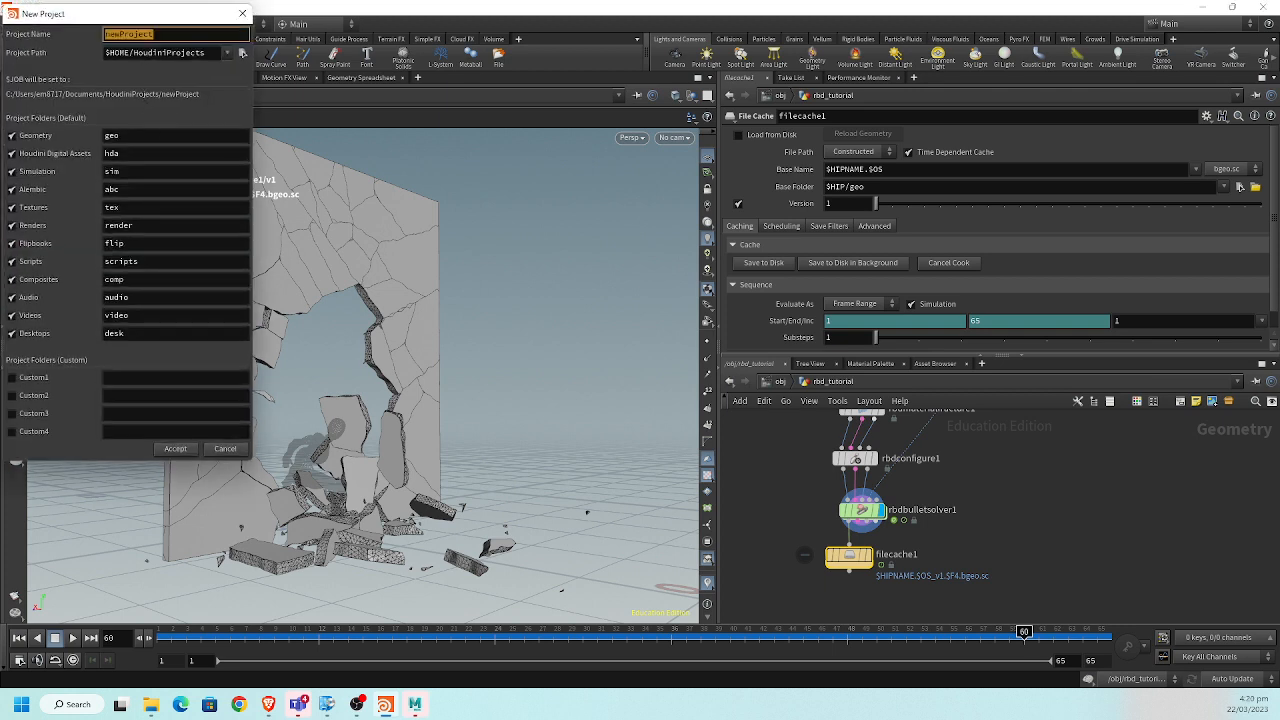
pyautogui.write('RBD')
pyautogui.click(241, 53)
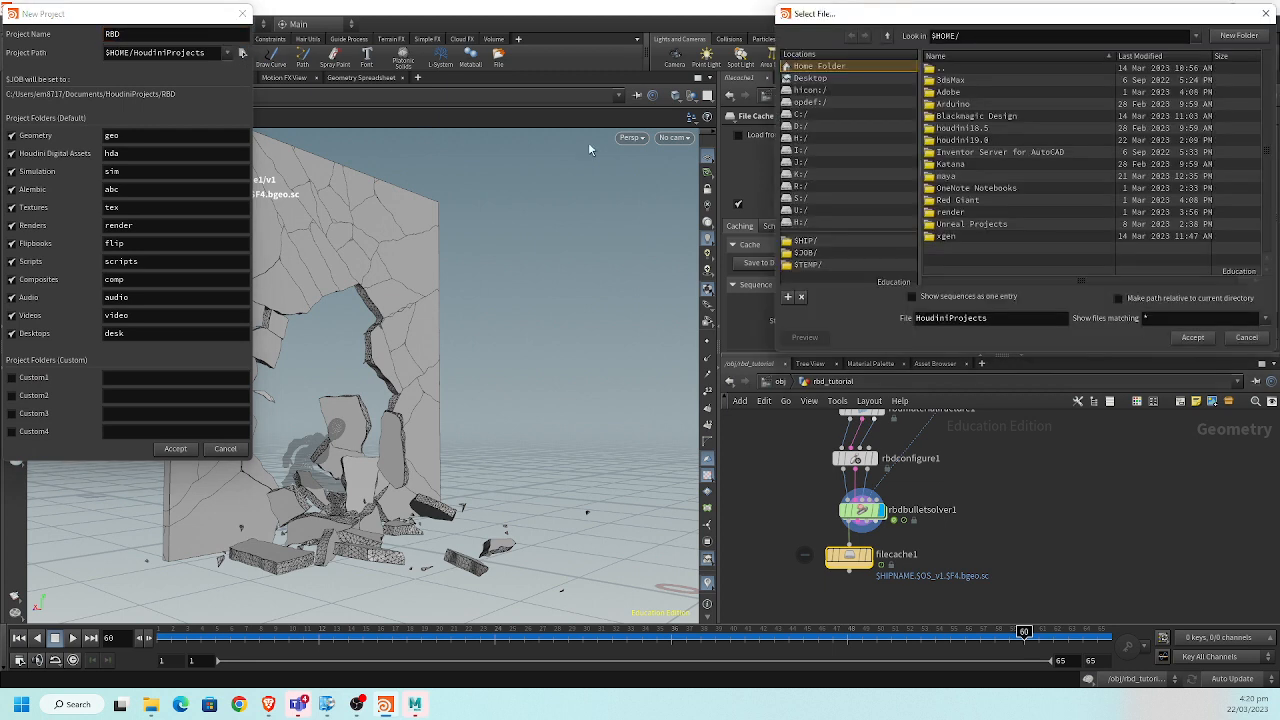
pyautogui.click(846, 79)
pyautogui.click(991, 80)
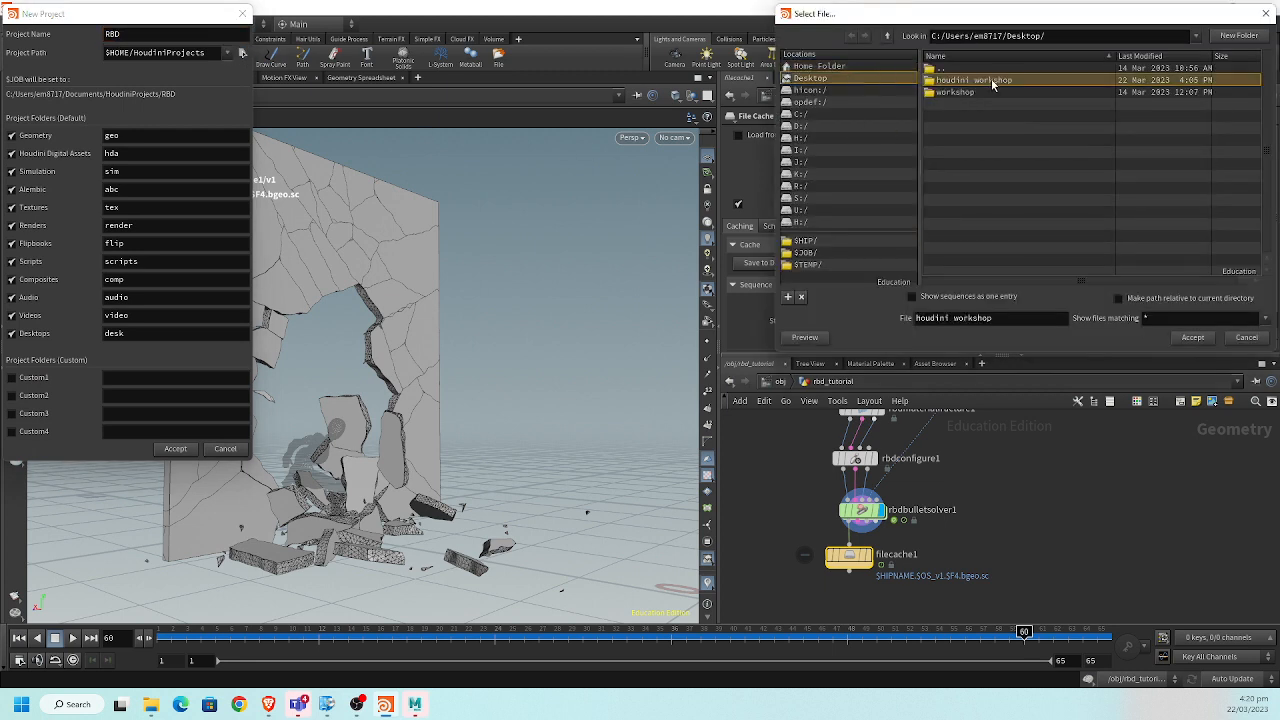
pyautogui.click(1189, 337)
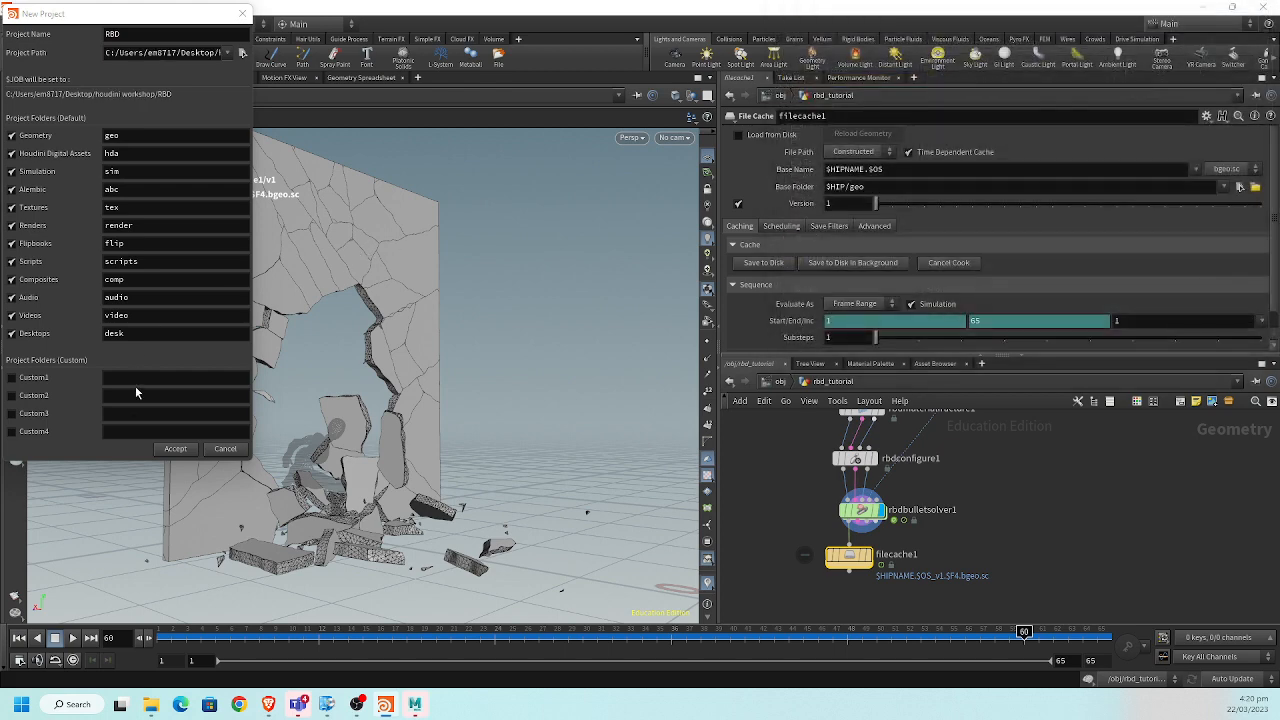
pyautogui.click(175, 449)
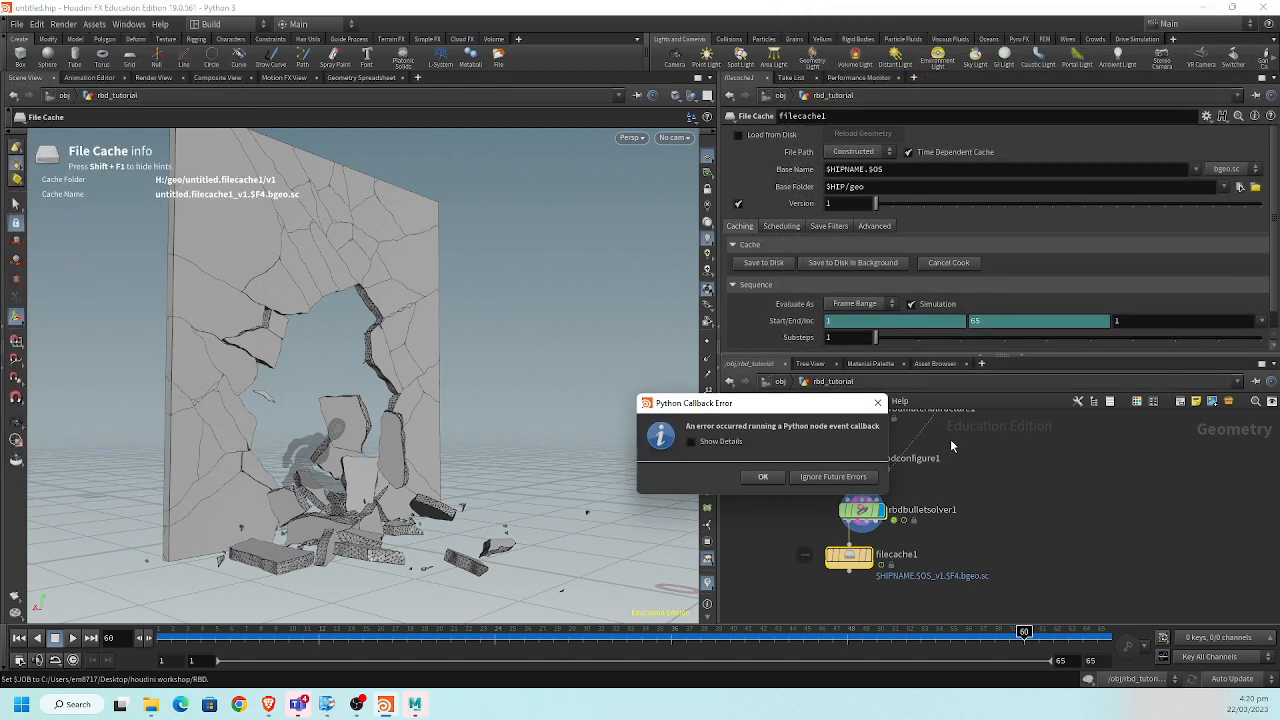
pyautogui.click(762, 478)
pyautogui.click(763, 512)
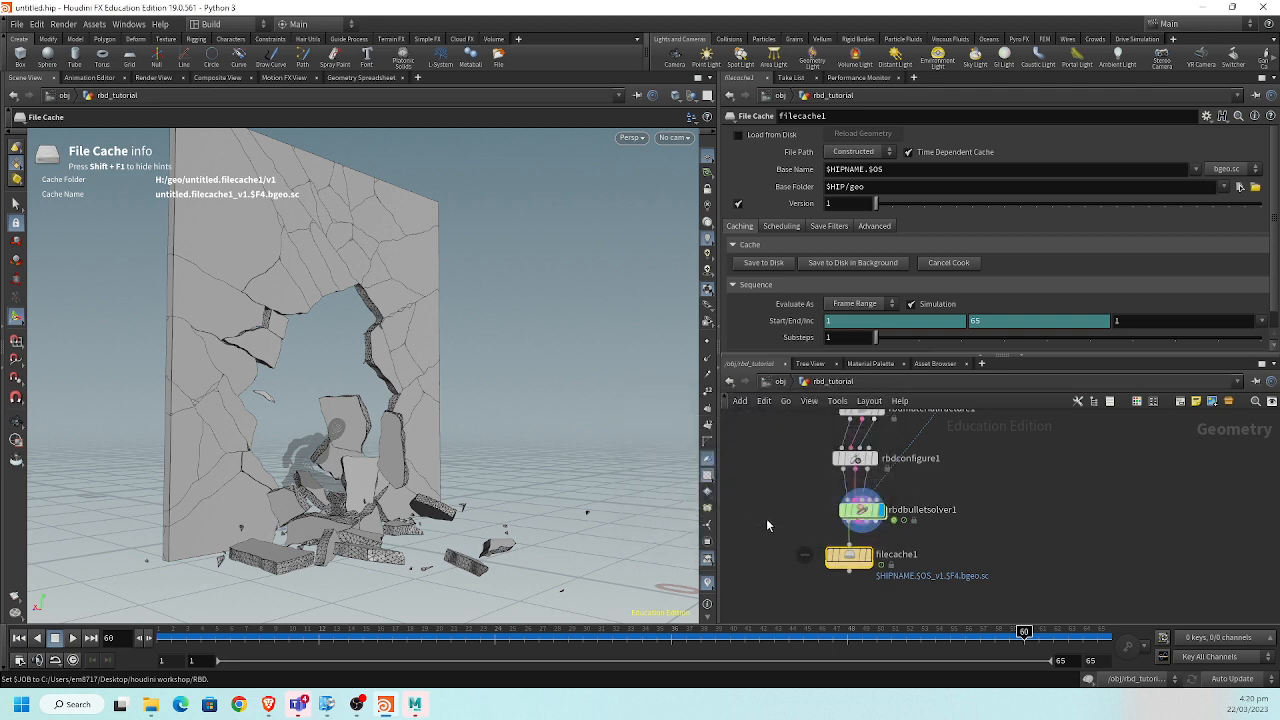
pyautogui.click(857, 519)
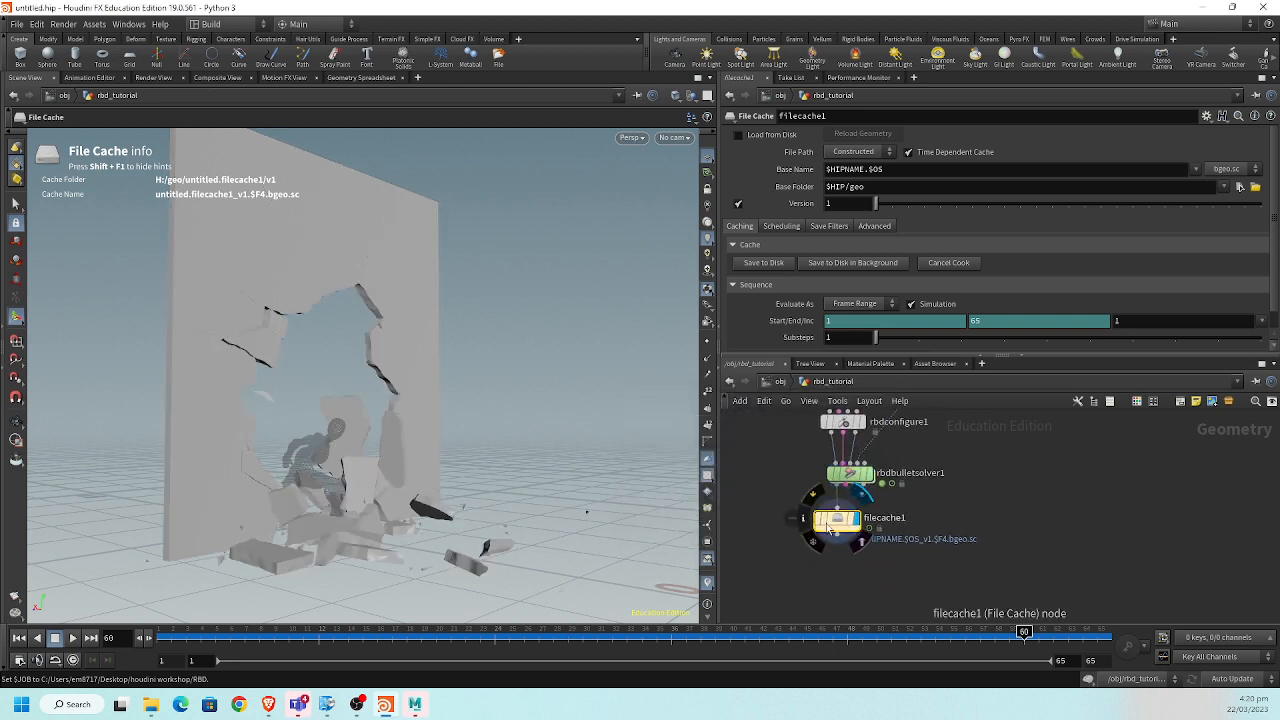
pyautogui.click(13, 25)
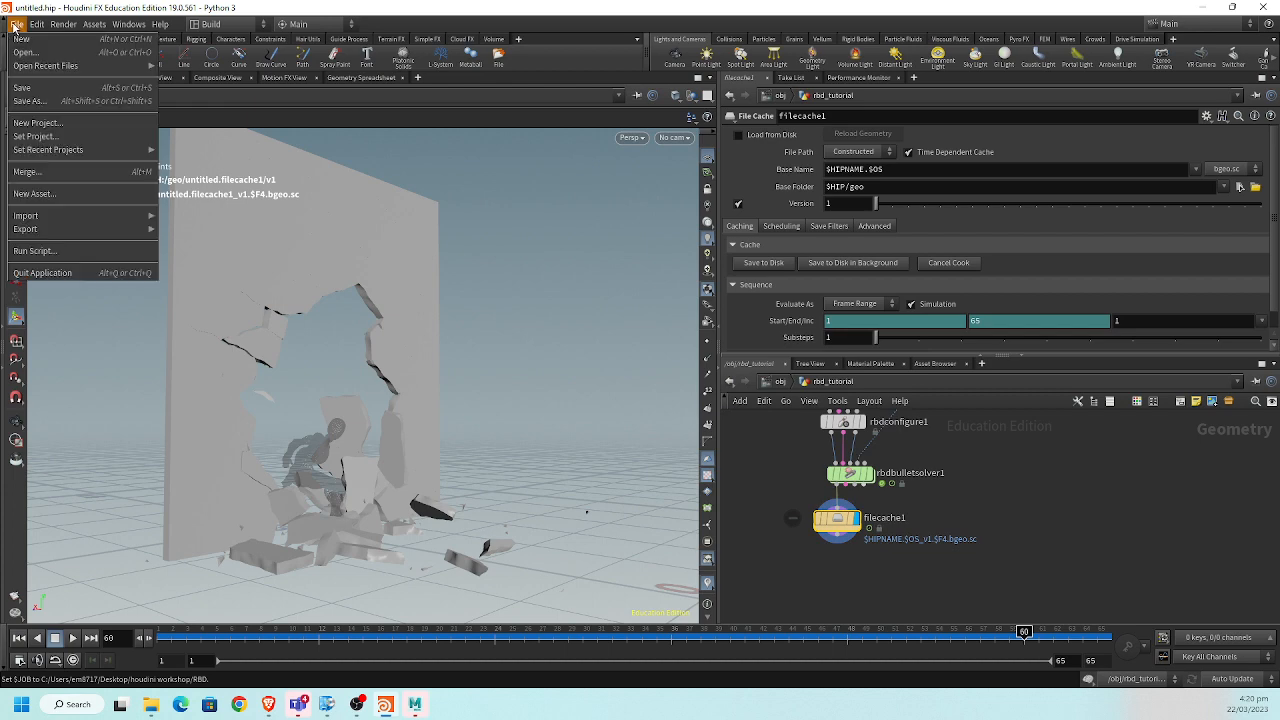
pyautogui.click(13, 25)
pyautogui.hotkey('ctrl', 'shift', 's')
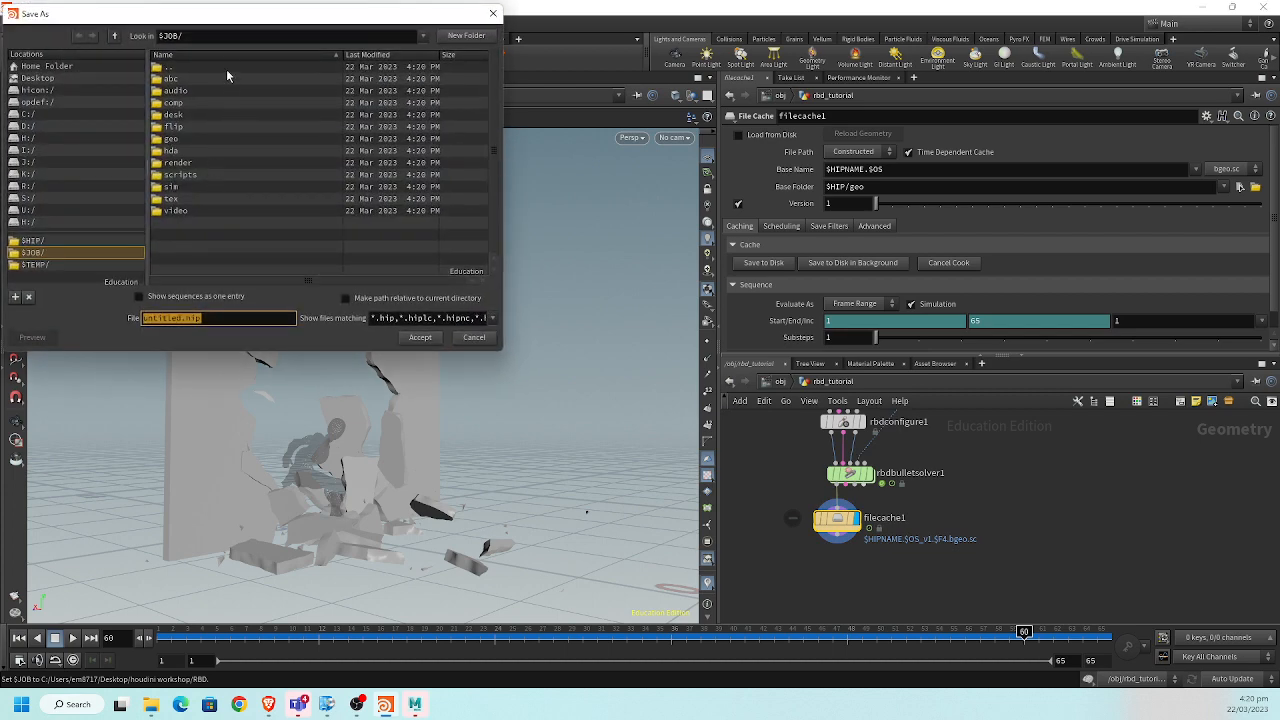
pyautogui.moveTo(252, 20); pyautogui.dragTo(368, 72)
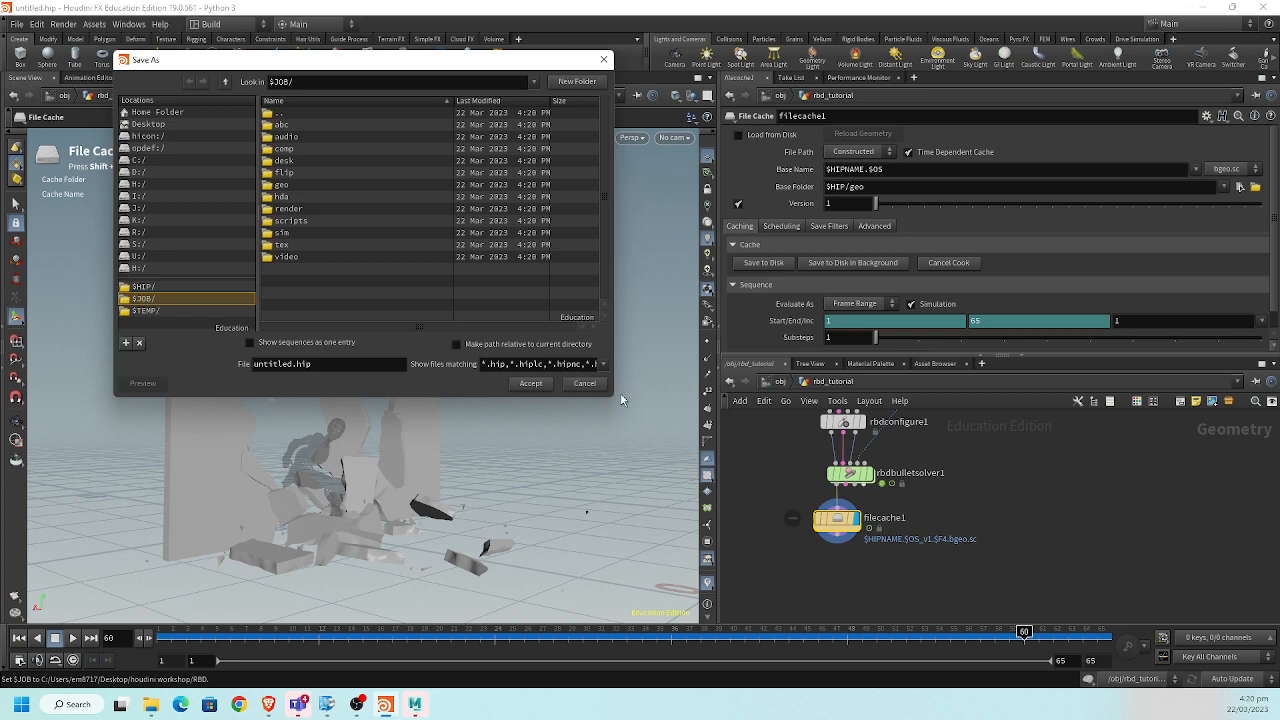
pyautogui.click(590, 386)
# Open the list of session variables and copy the RBD project path from the JOB variable.
pyautogui.click(37, 25)
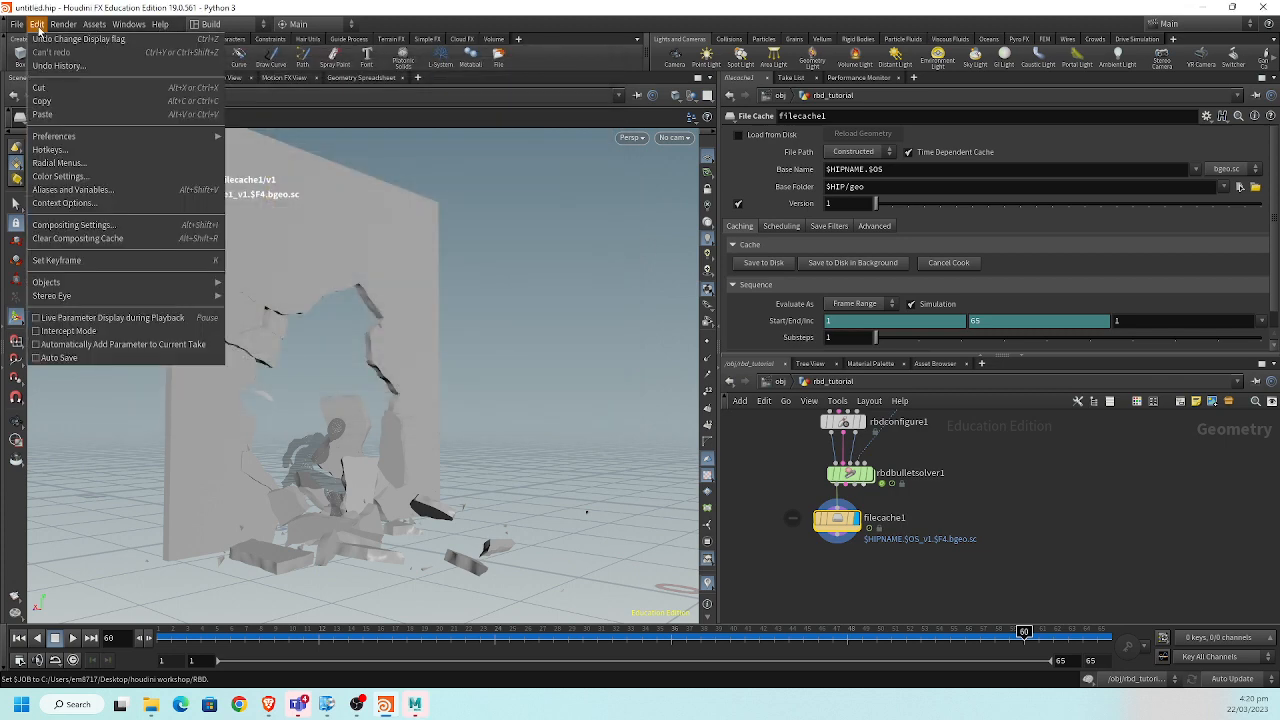
pyautogui.click(95, 189)
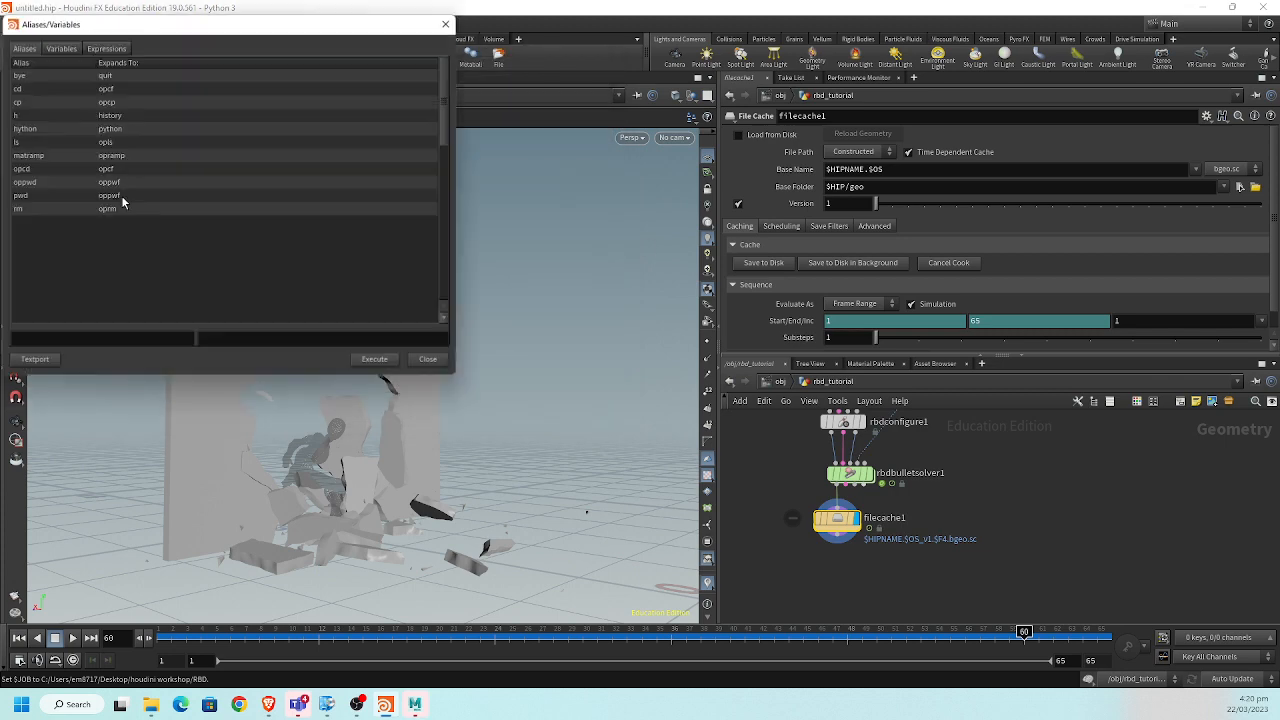
pyautogui.click(61, 48)
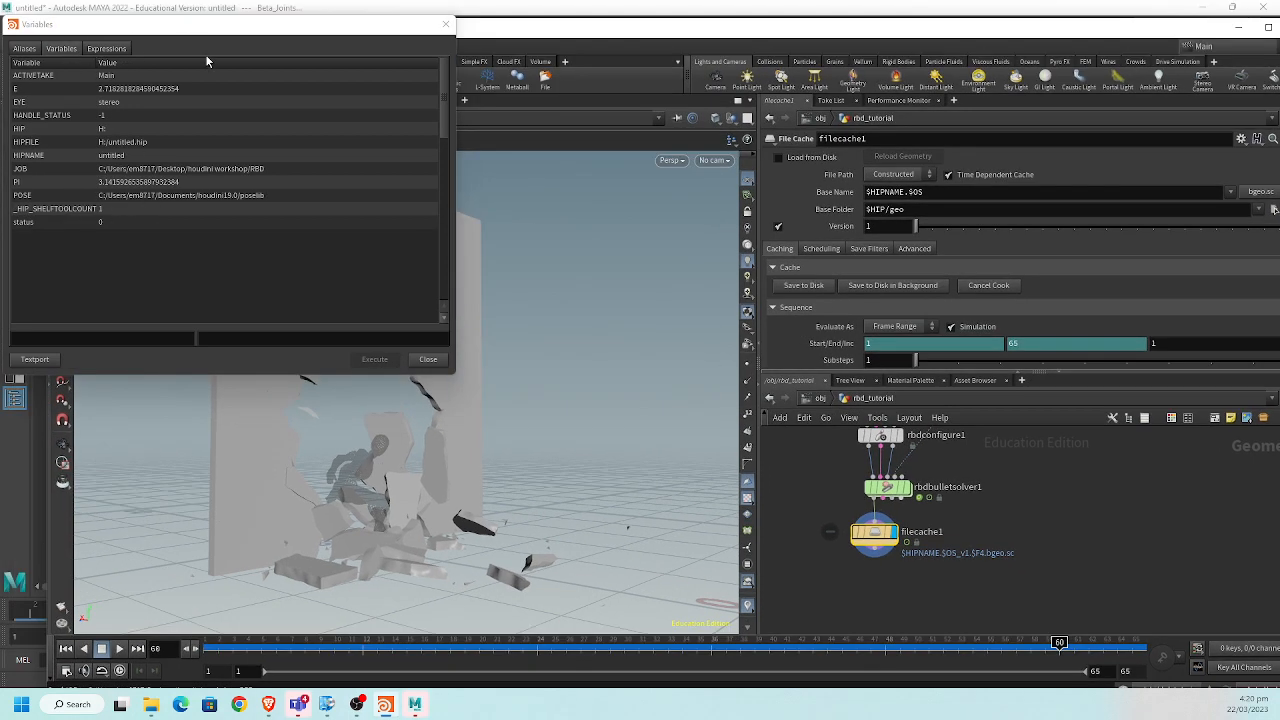
pyautogui.doubleClick(746, 29)
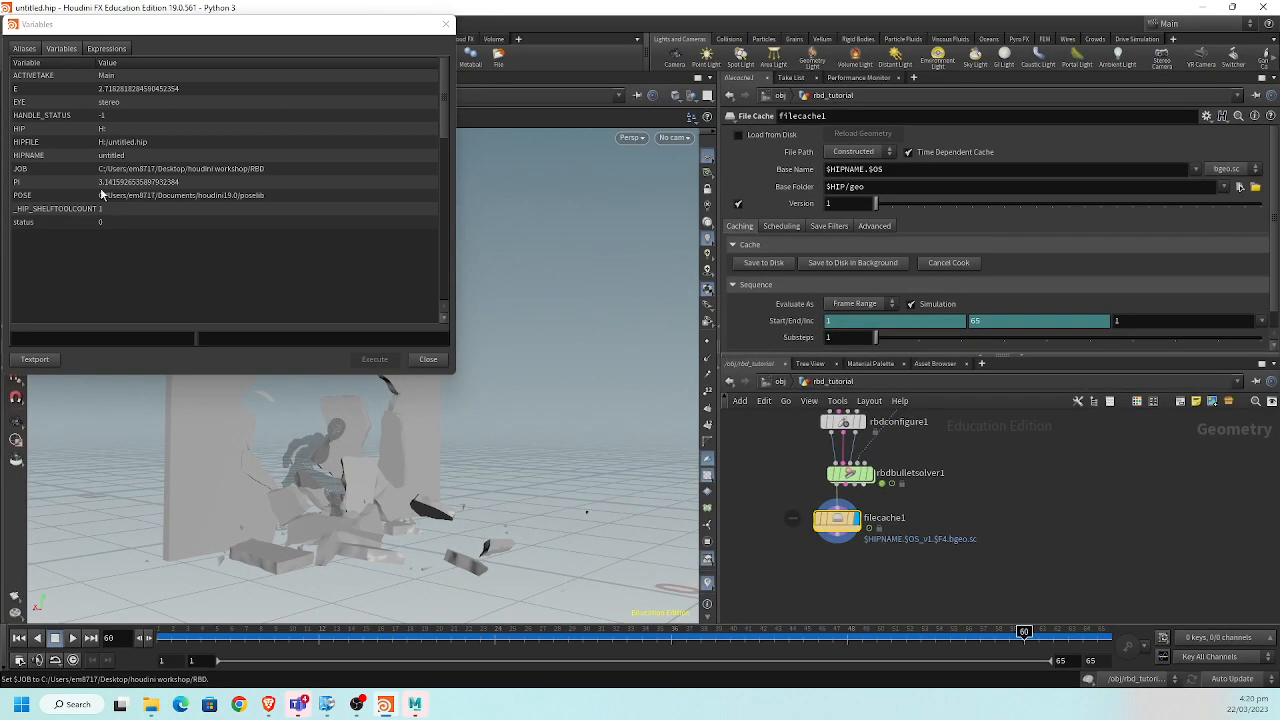
pyautogui.click(48, 170)
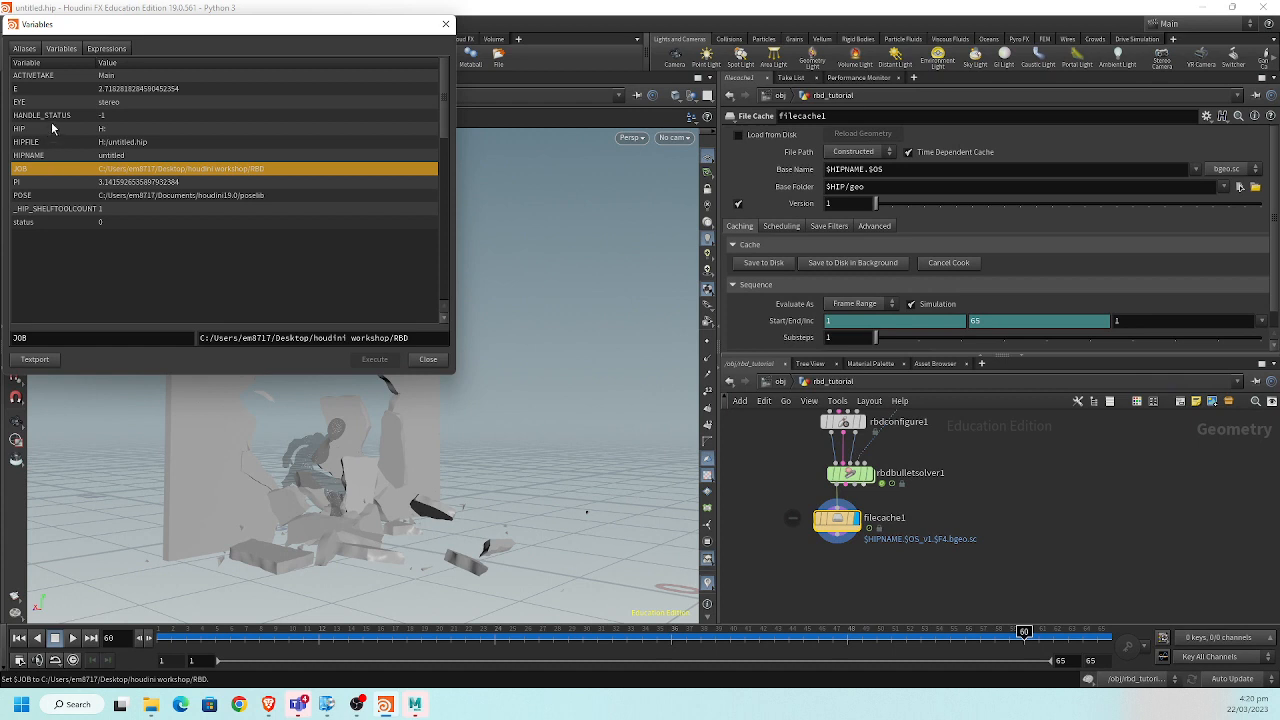
pyautogui.click(52, 128)
pyautogui.click(63, 169)
pyautogui.moveTo(419, 337); pyautogui.dragTo(71, 329)
pyautogui.hotkey('ctrl', 'c')
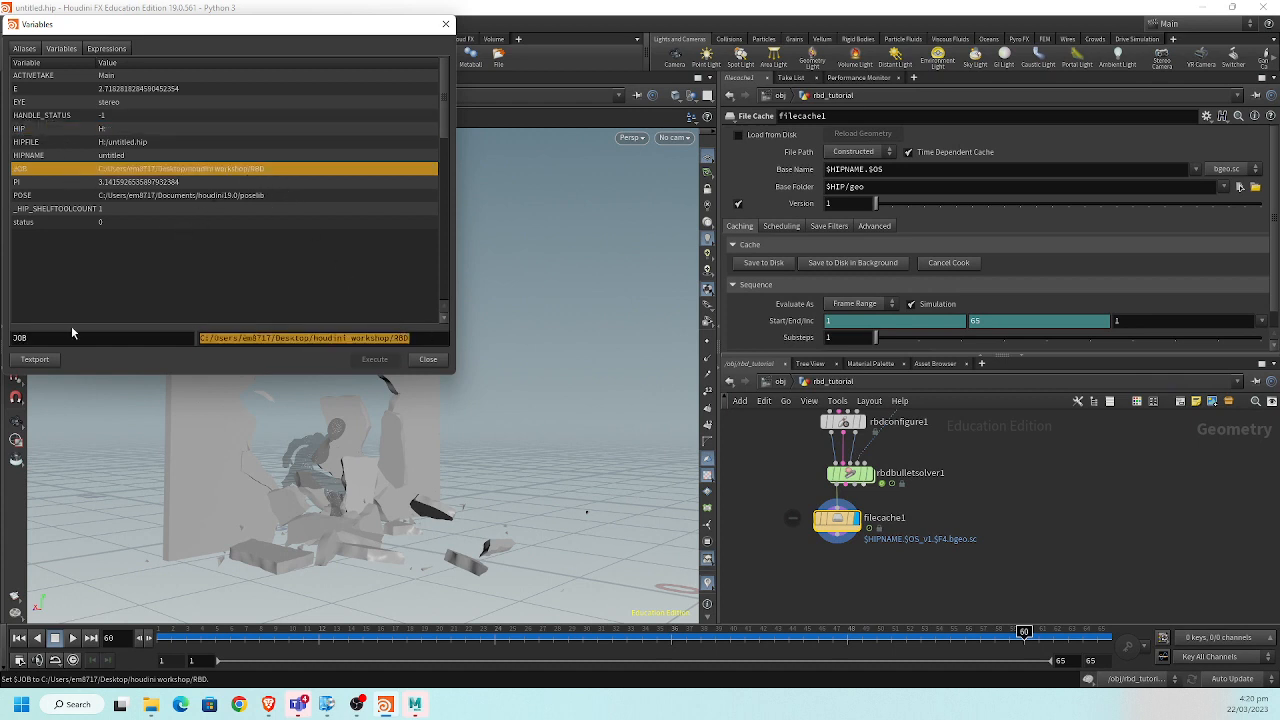
# Set the HIP variable to the copied Desktop/houdini workshop/RBD path, compare it with JOB, and close the variables list.
pyautogui.click(75, 129)
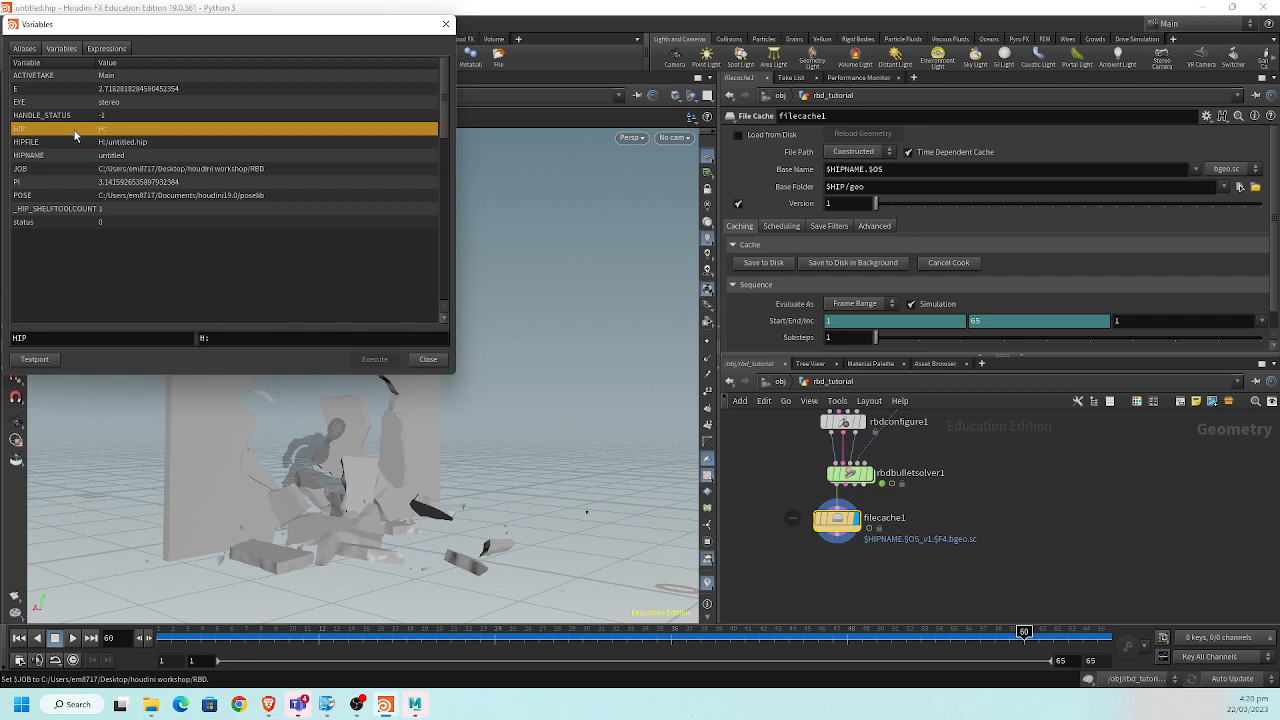
pyautogui.tripleClick(254, 338)
pyautogui.hotkey('ctrl', 'v')
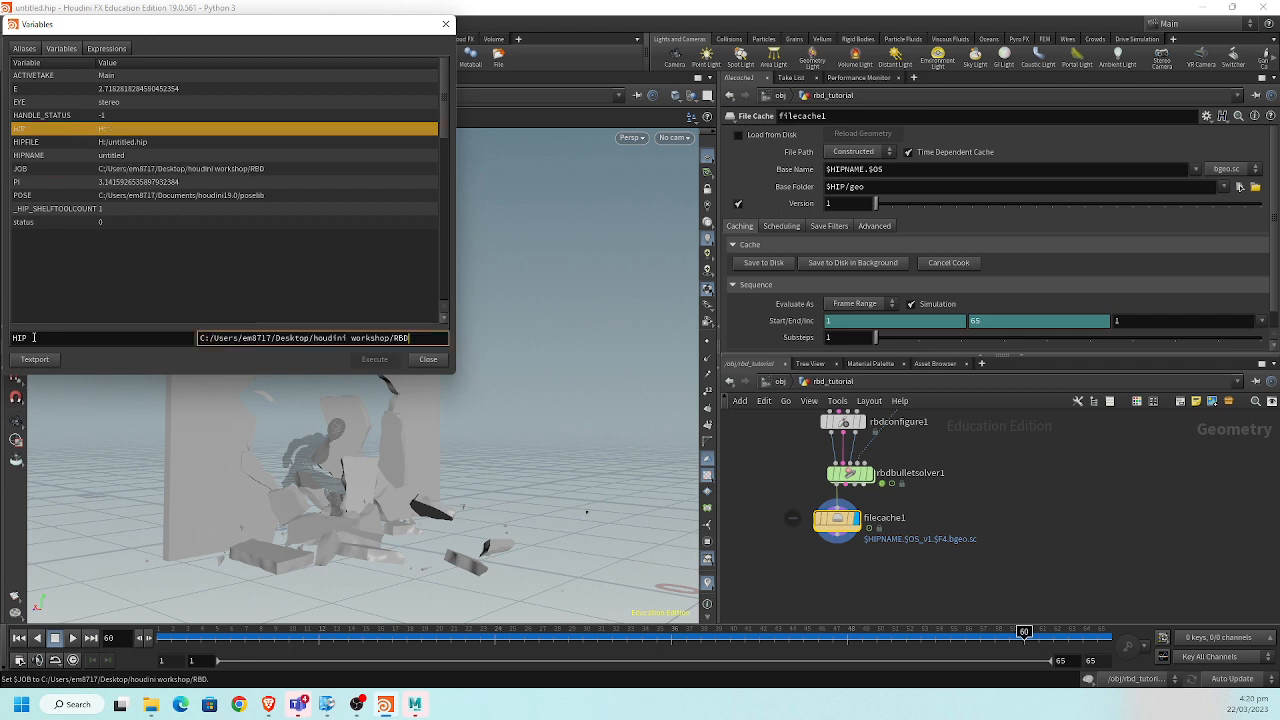
pyautogui.press('Return')
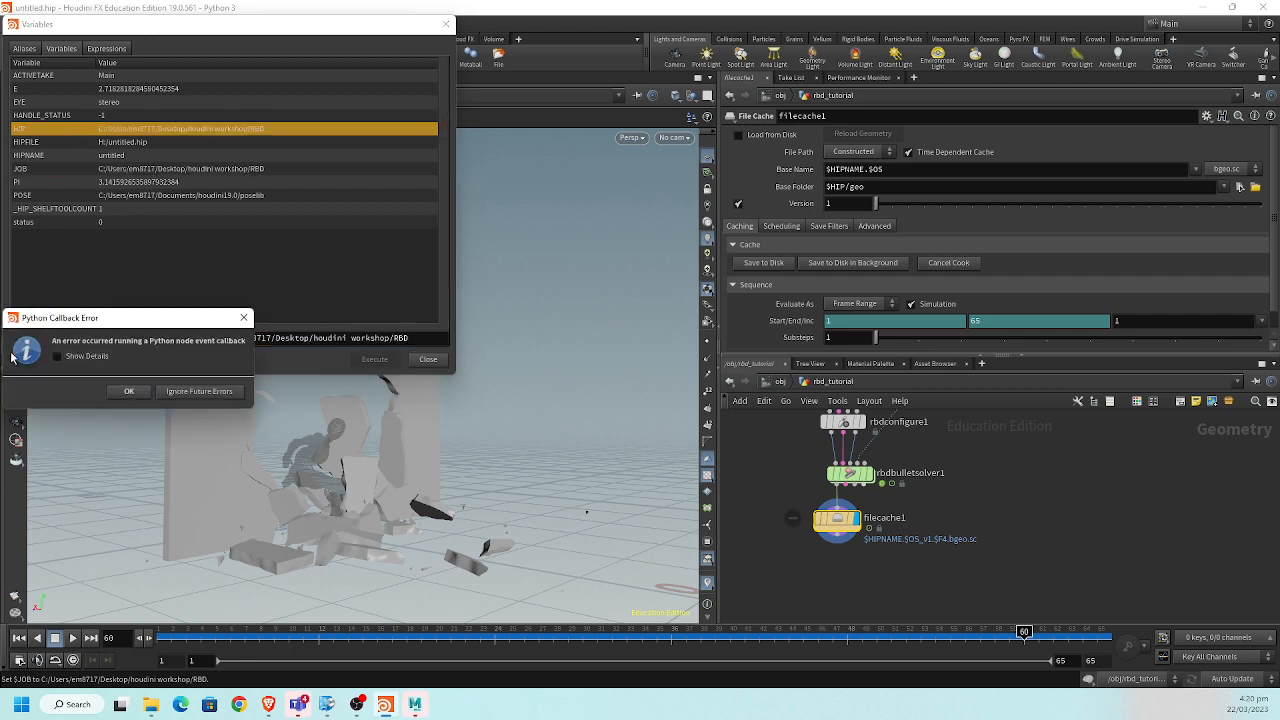
pyautogui.click(130, 392)
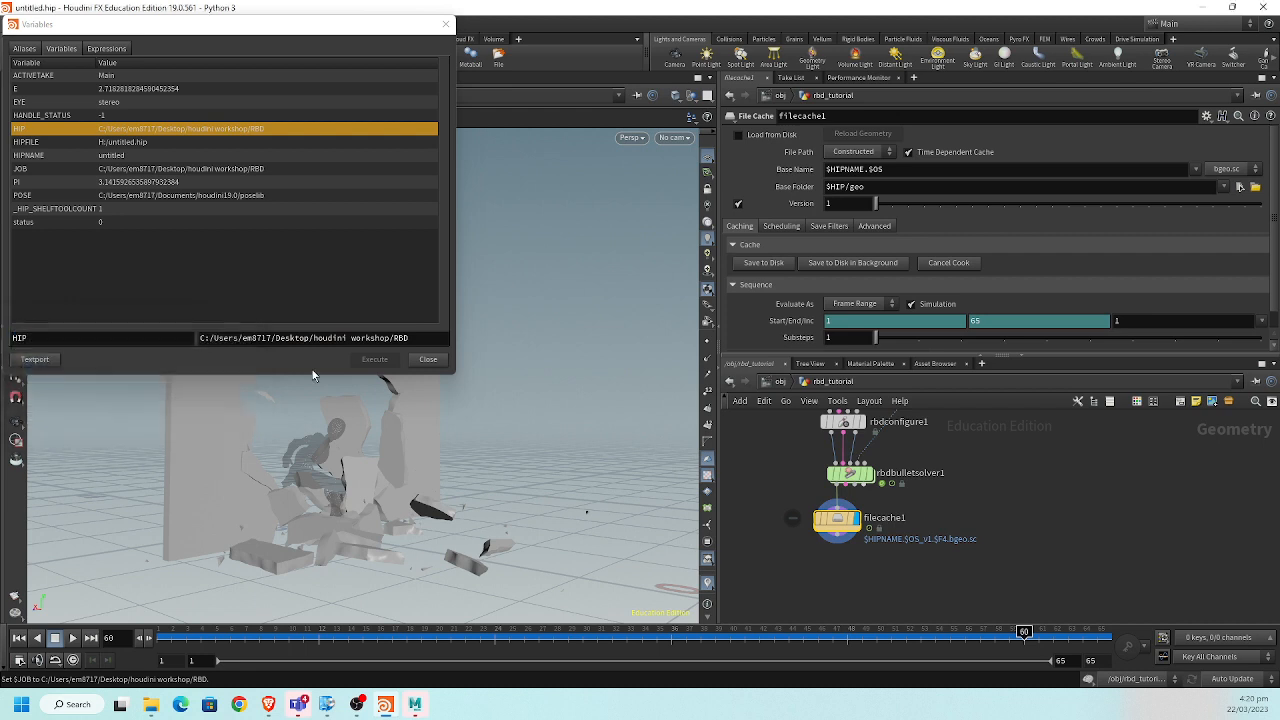
pyautogui.click(399, 361)
pyautogui.click(406, 339)
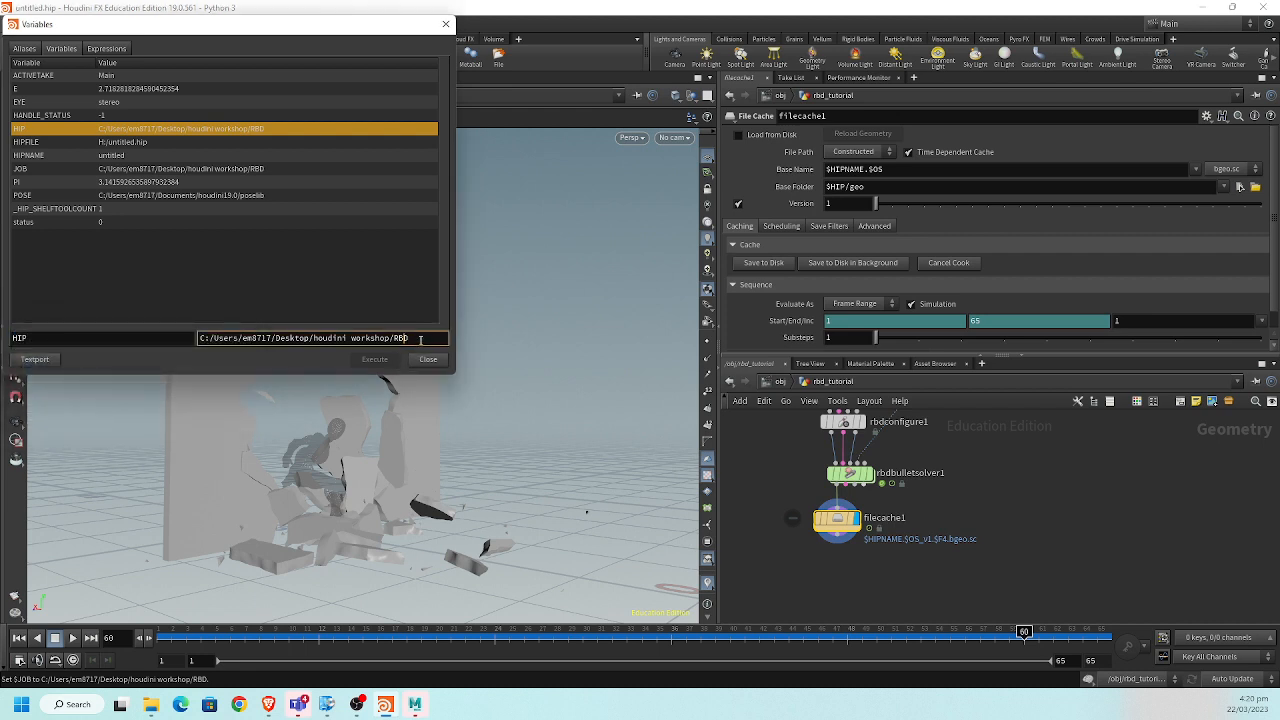
pyautogui.click(224, 169)
pyautogui.click(200, 130)
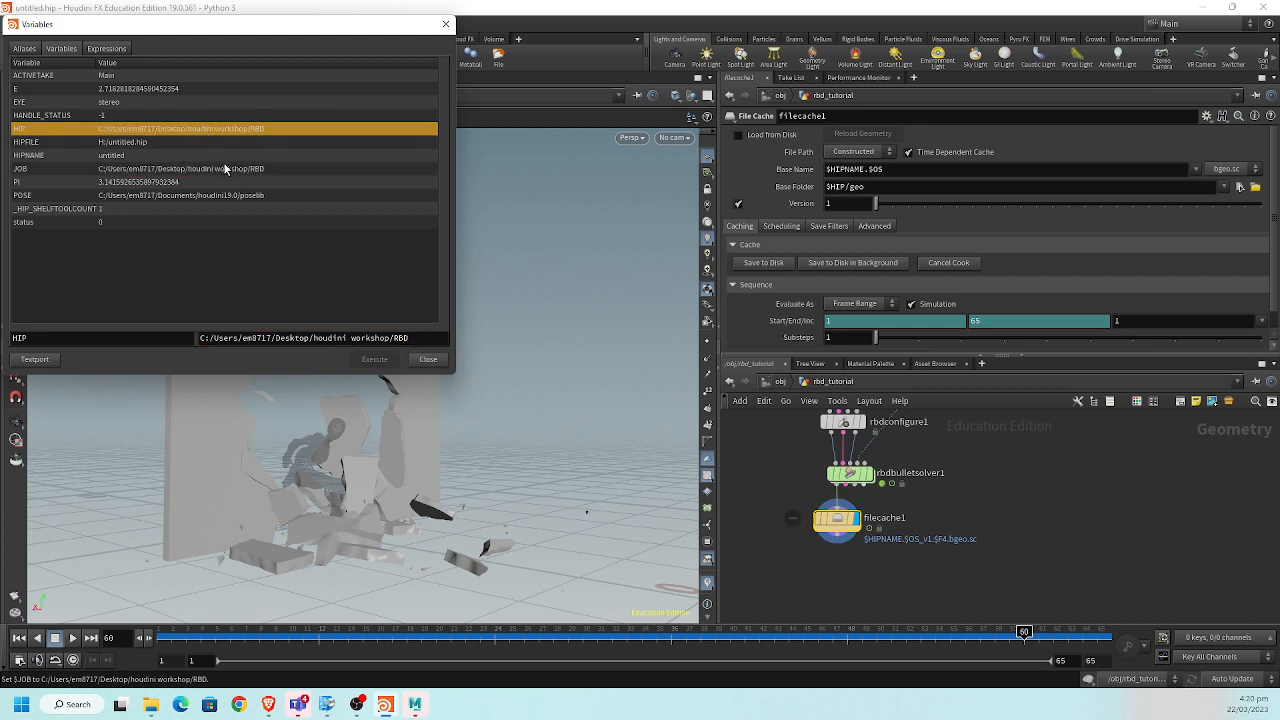
pyautogui.click(430, 361)
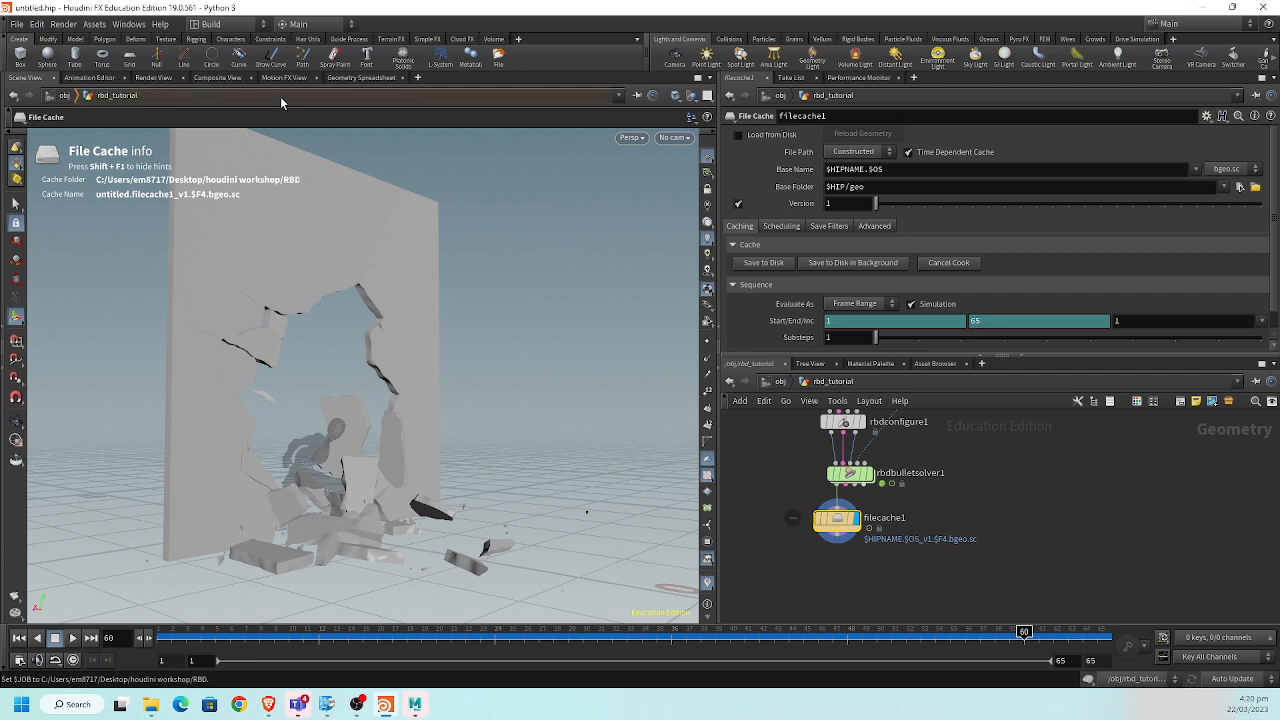
# Save the scene as rbd_tutorial in the $JOB project folder.
pyautogui.click(17, 24)
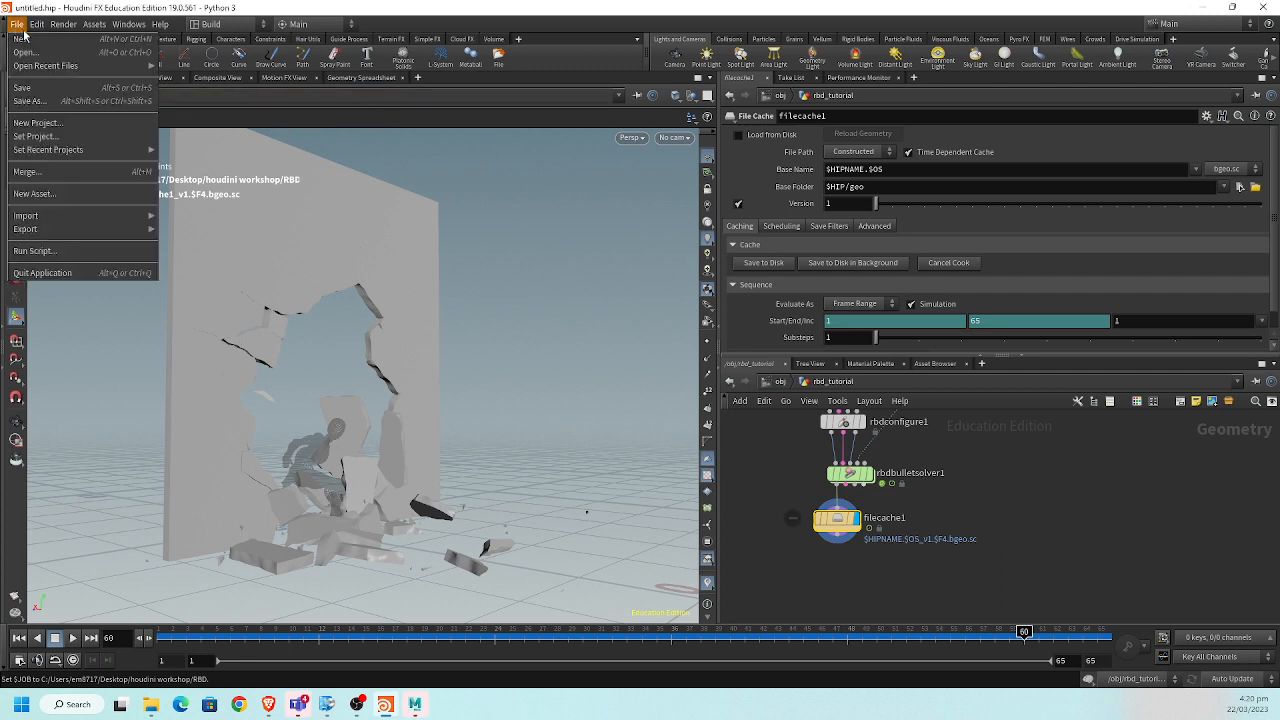
pyautogui.click(37, 88)
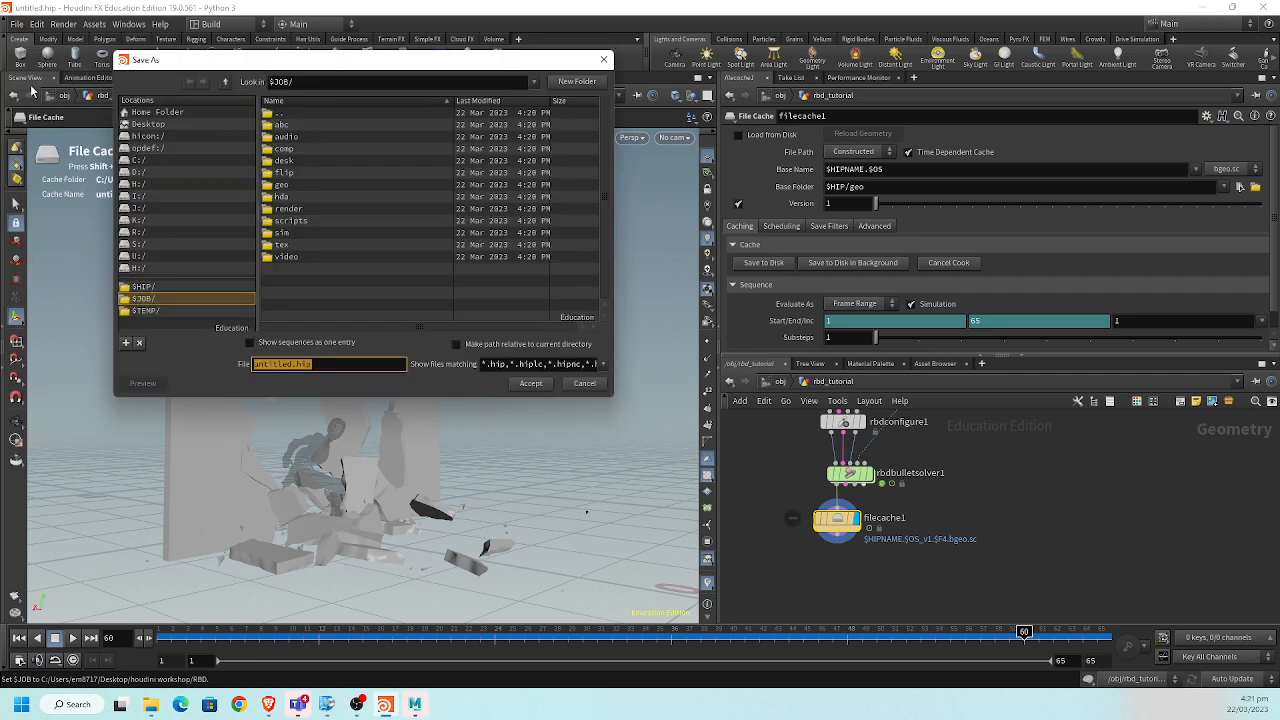
pyautogui.write('rbd_tutorial')
pyautogui.press('Return')
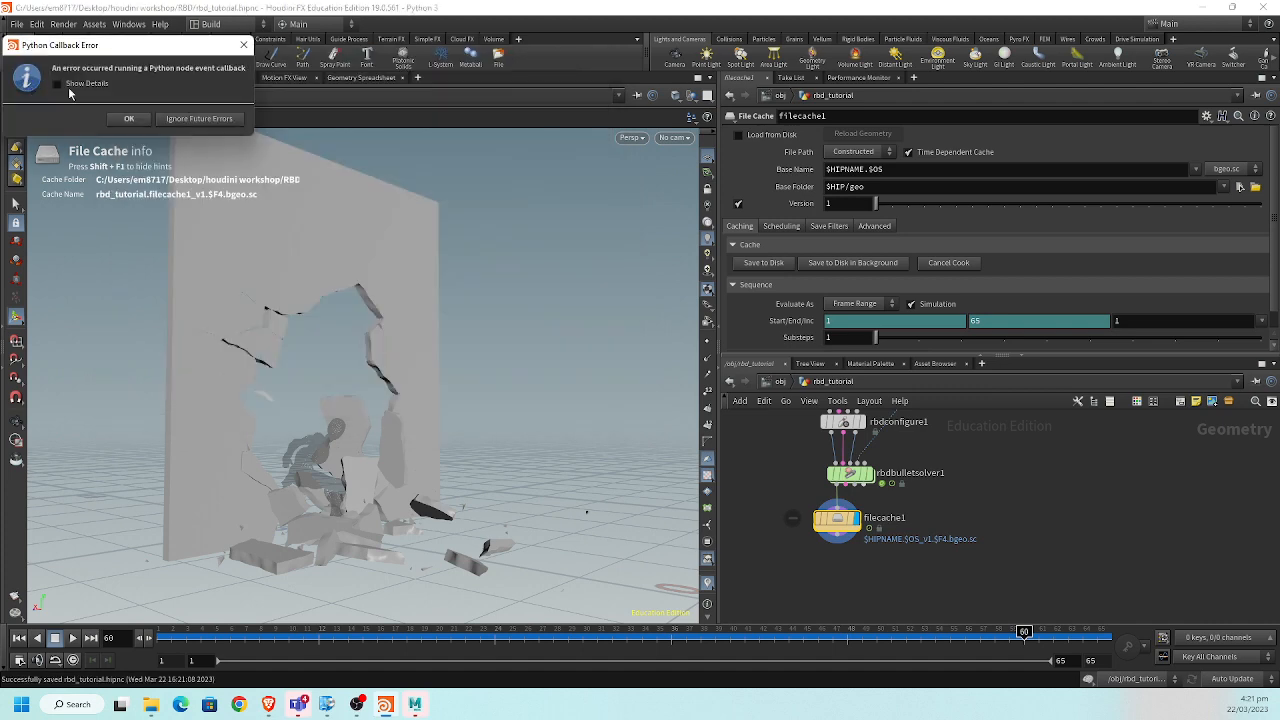
pyautogui.click(129, 119)
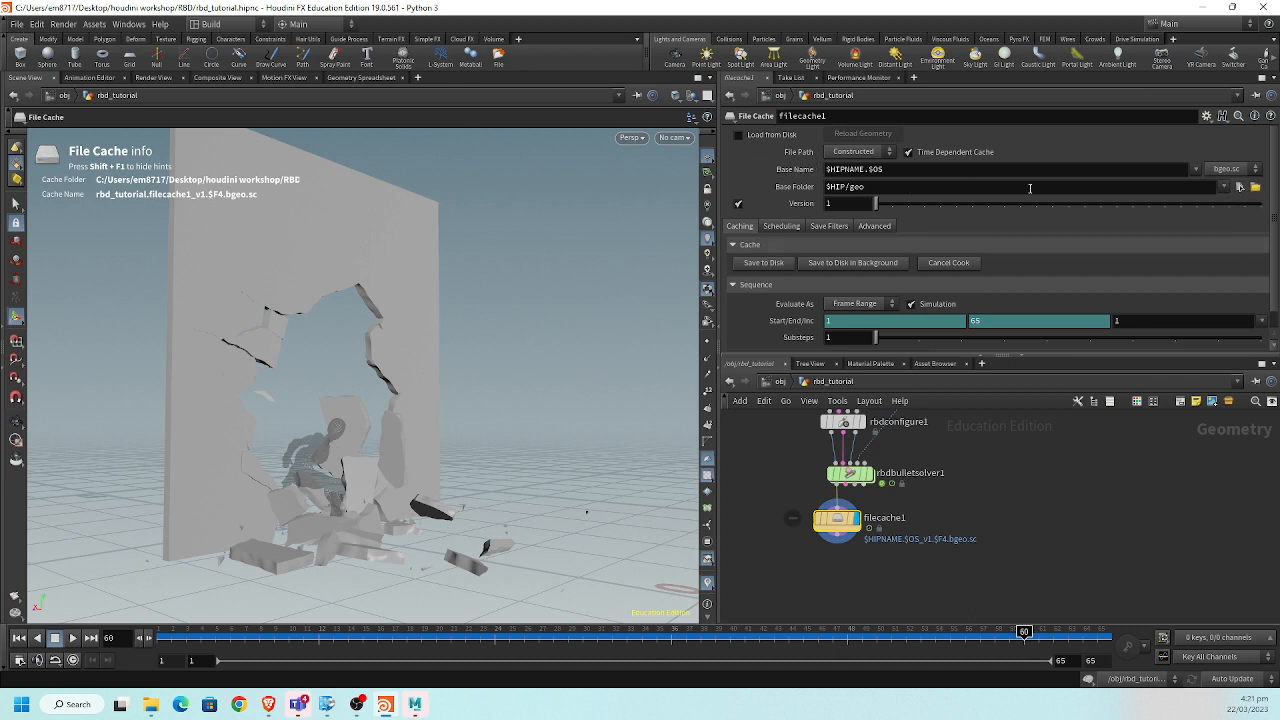
# Browse to the $HIP/geo folder for the file cache's base folder and leave without choosing a file.
pyautogui.click(1250, 189)
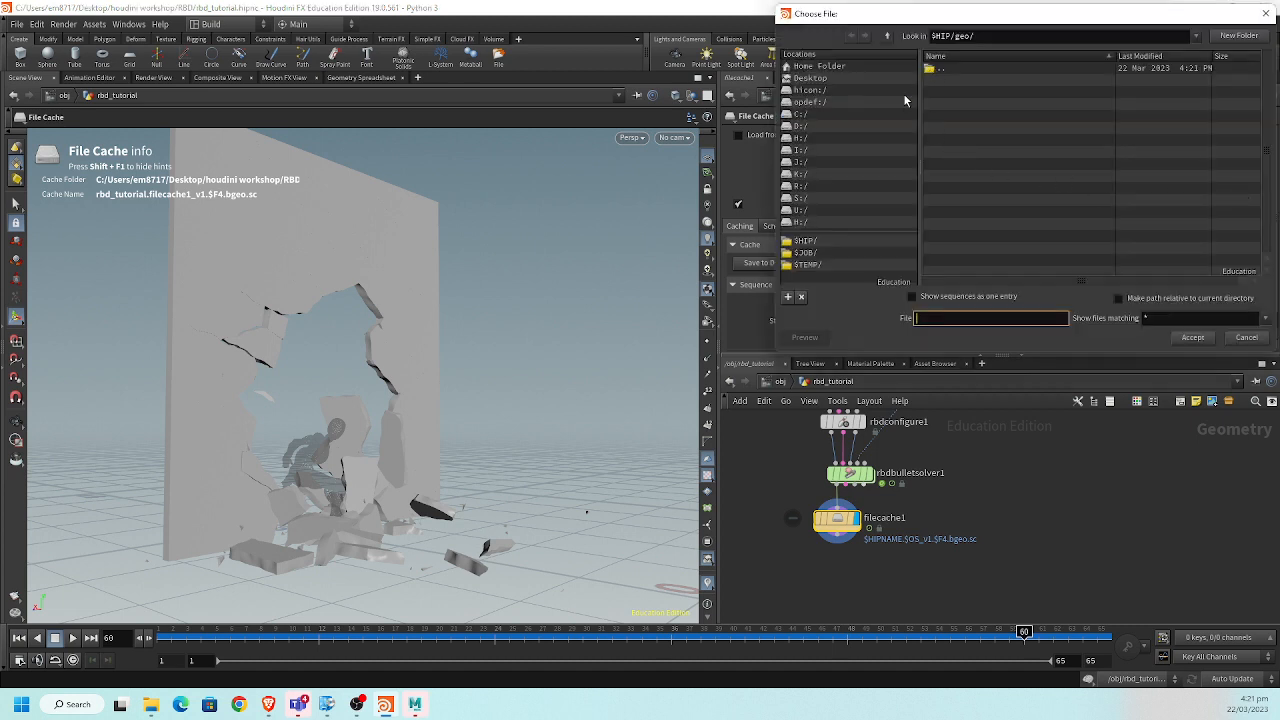
pyautogui.click(809, 244)
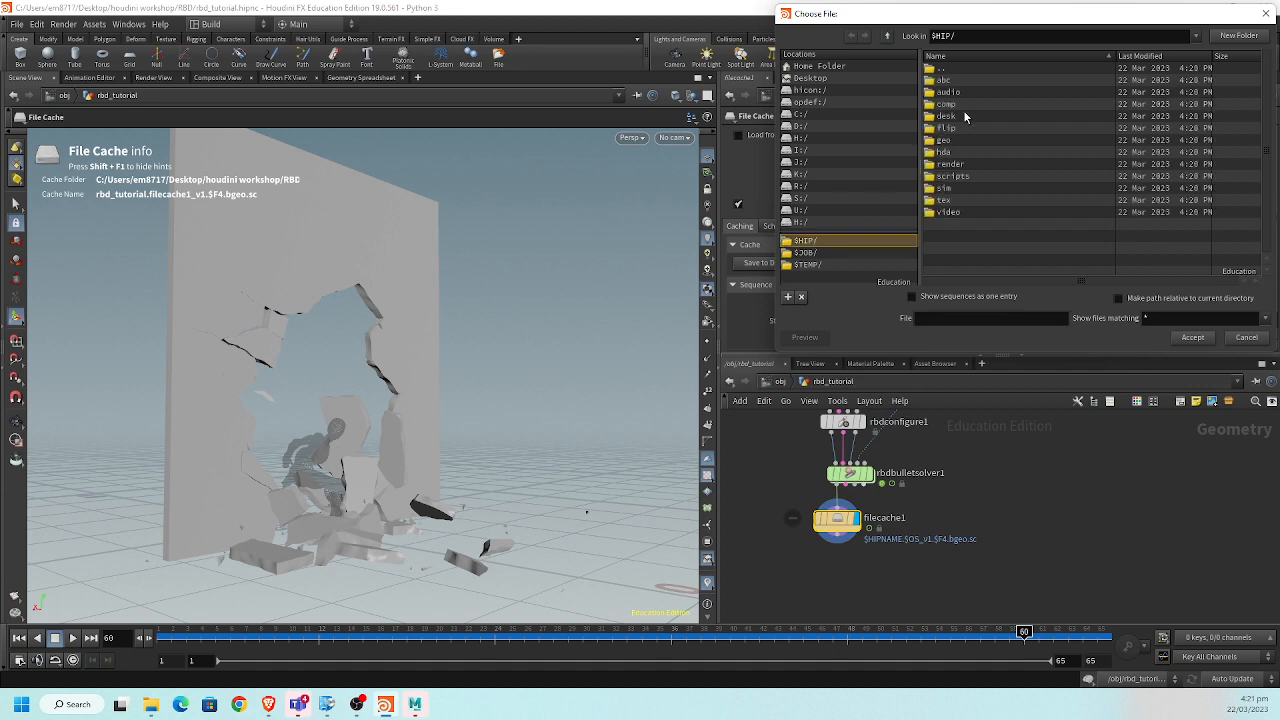
pyautogui.doubleClick(950, 141)
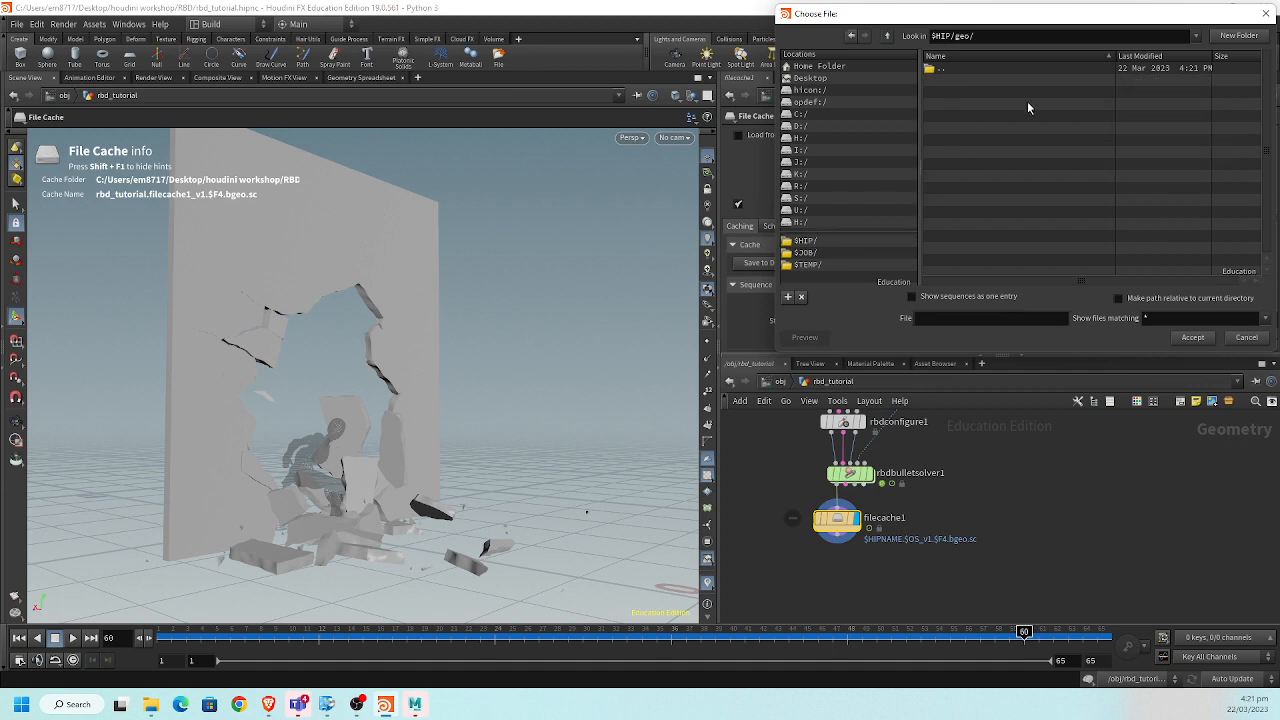
pyautogui.click(1232, 340)
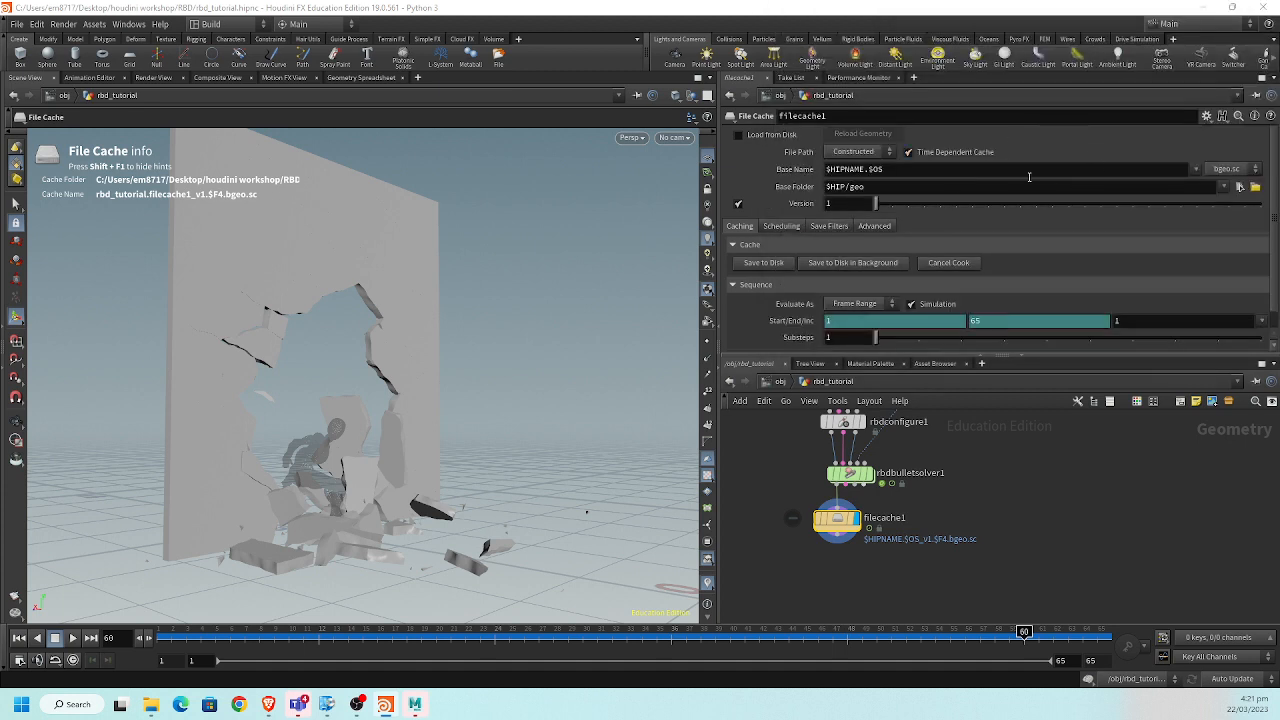
# Save the wall simulation's frame range to disk through filecache1.
pyautogui.click(769, 263)
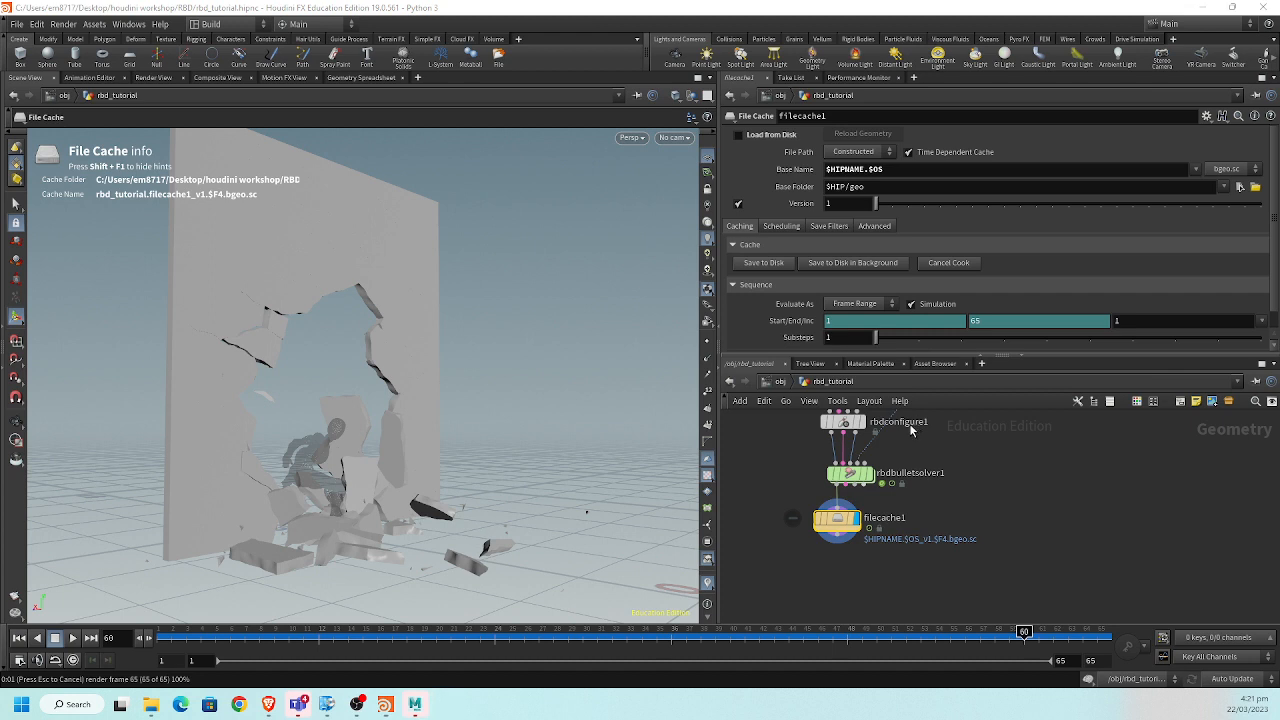
pyautogui.moveTo(943, 506); pyautogui.dragTo(947, 466, button='middle')
pyautogui.click(841, 495)
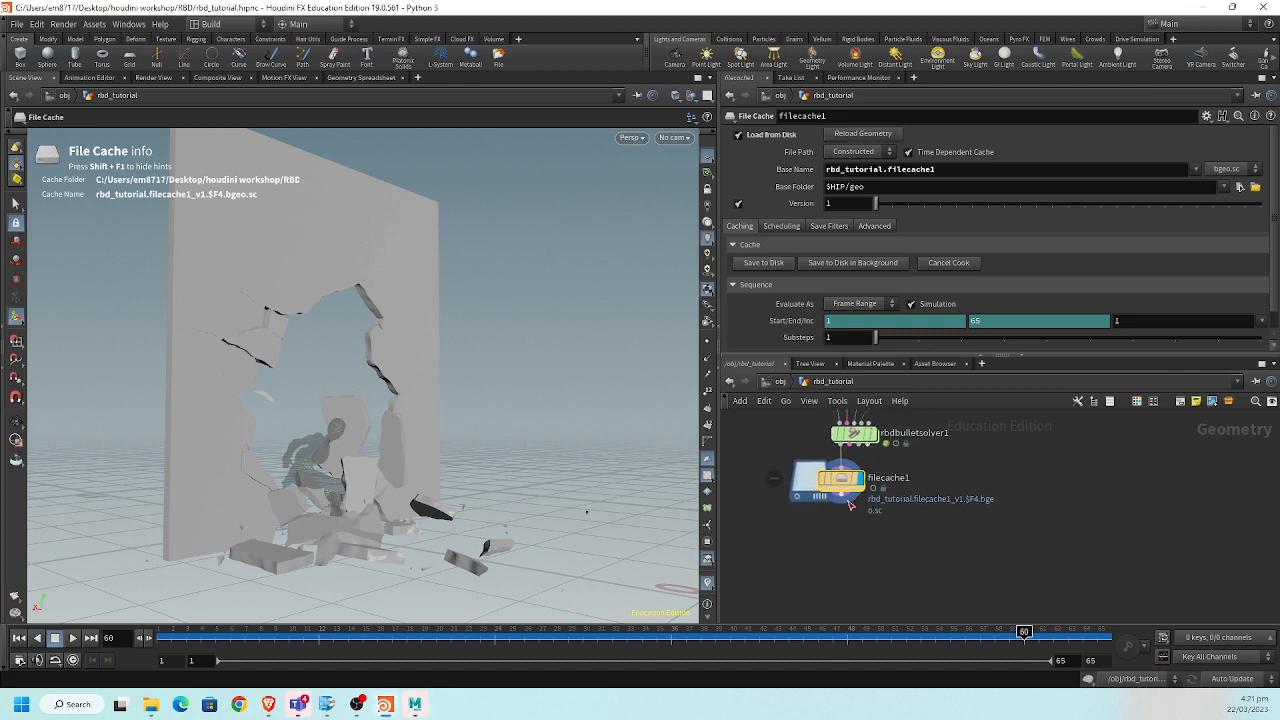
pyautogui.press('Escape')
pyautogui.moveTo(832, 520); pyautogui.dragTo(837, 547, button='middle')
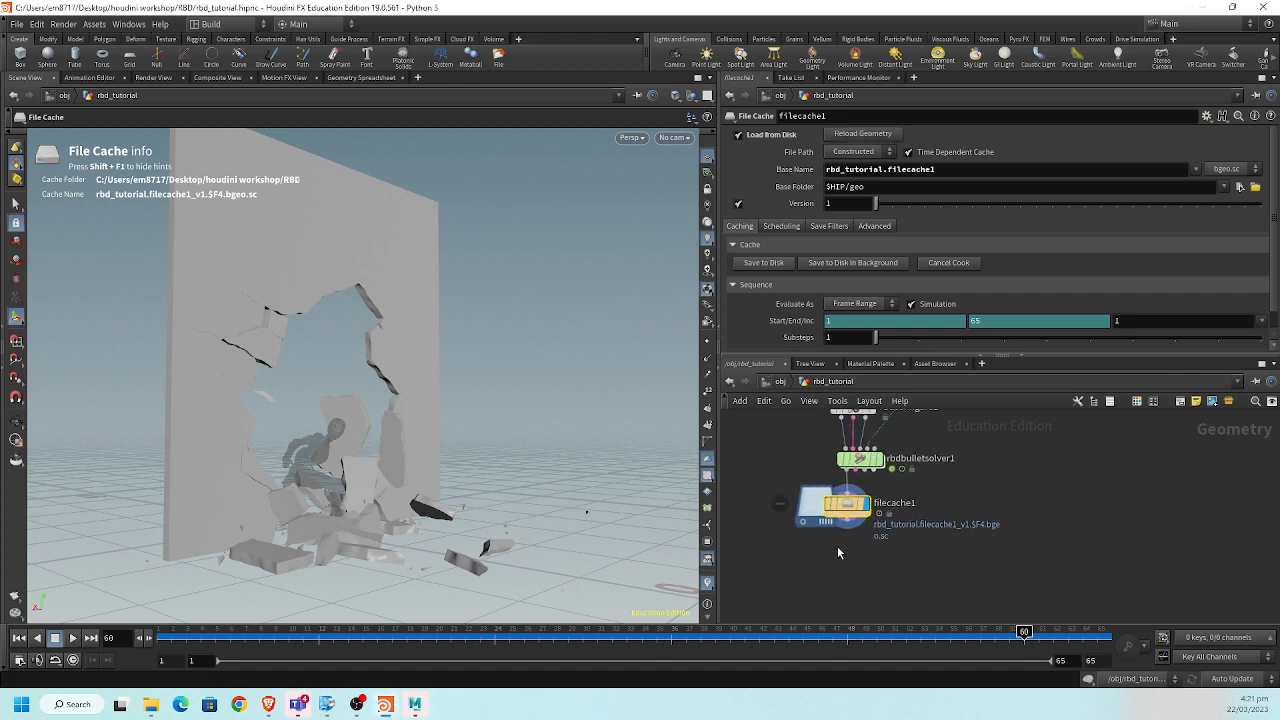
# Disconnect filecache1 from rbdbulletsolver1, scrub the timeline to frame 25 to check the cached geometry, and reconnect the node.
pyautogui.moveTo(847, 508); pyautogui.dragTo(847, 530)
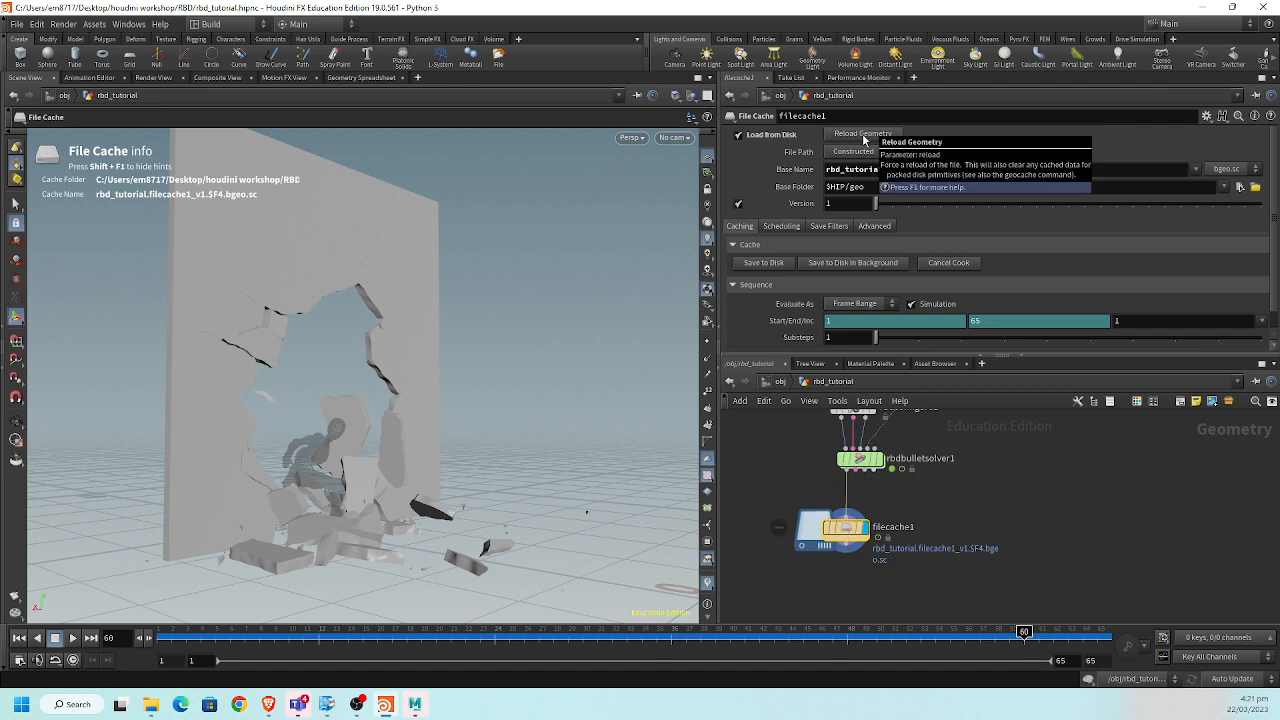
pyautogui.click(876, 152)
pyautogui.click(869, 153)
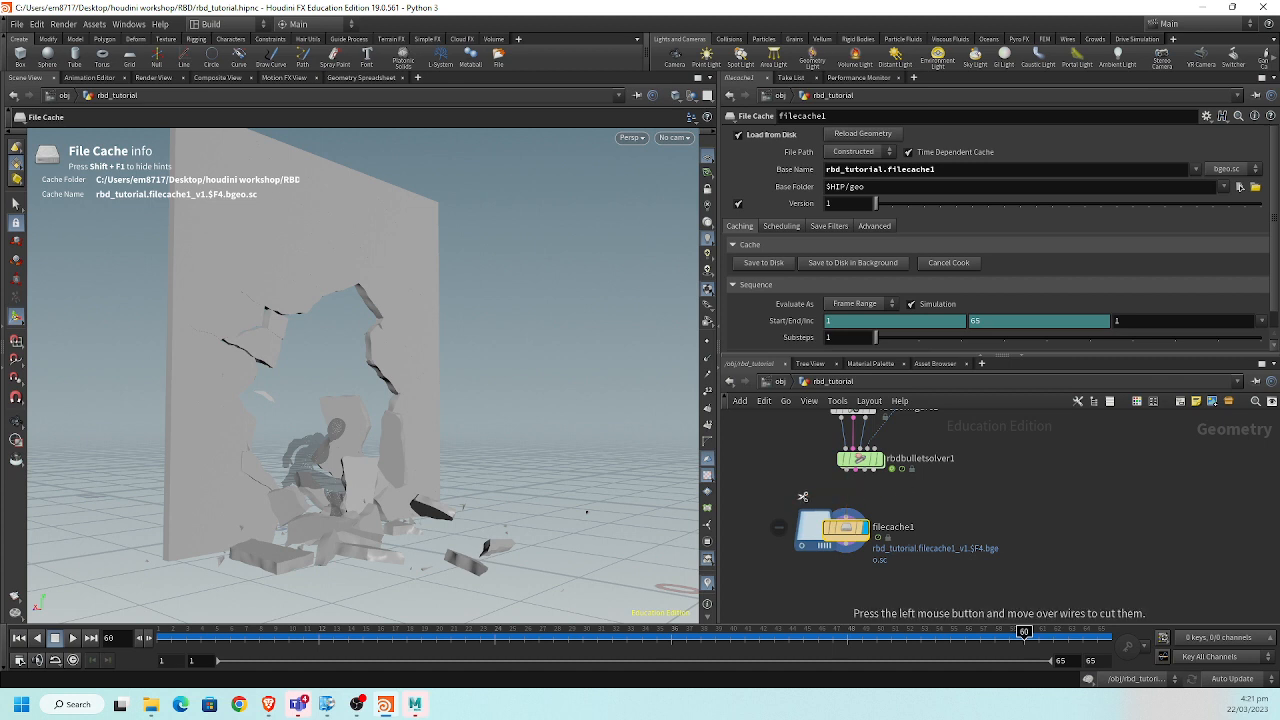
pyautogui.click(246, 634)
pyautogui.moveTo(268, 634); pyautogui.dragTo(509, 640)
pyautogui.moveTo(846, 470); pyautogui.dragTo(845, 542)
# Add a ROP Alembic Output node below filecache1, wired to its output, without rendering it.
pyautogui.write('rop')
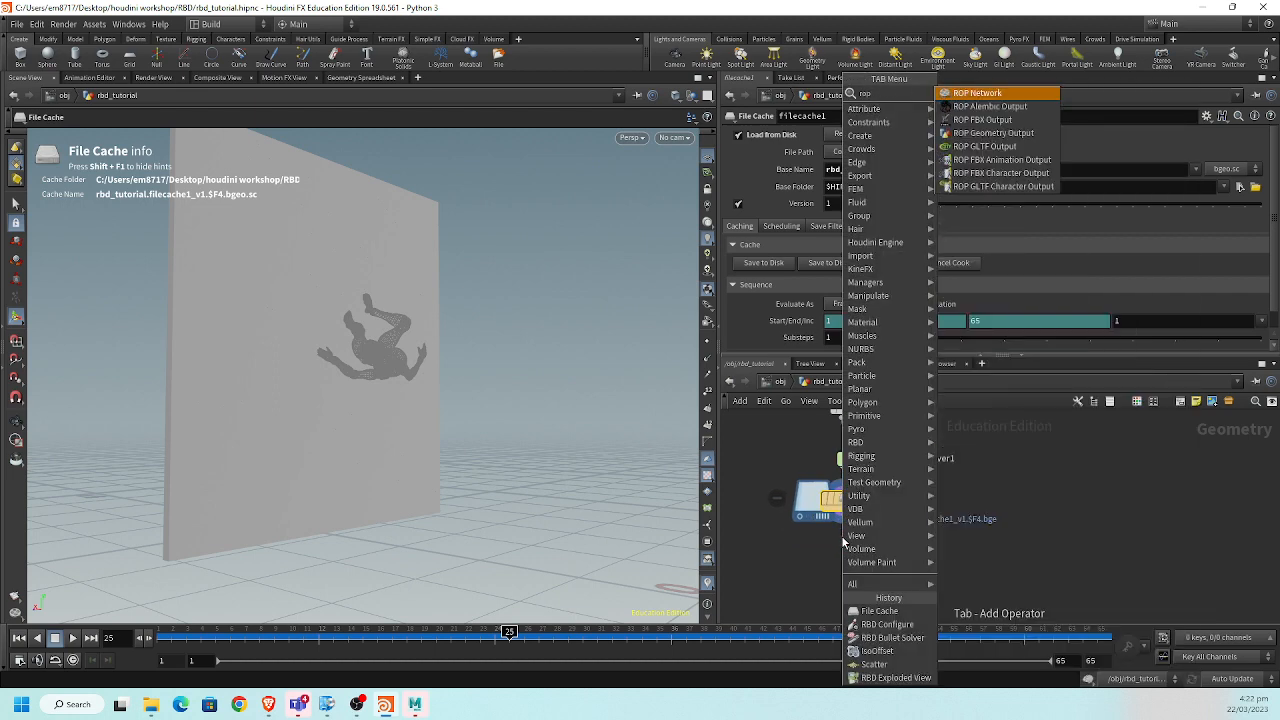
pyautogui.press('Down')
pyautogui.press('Return')
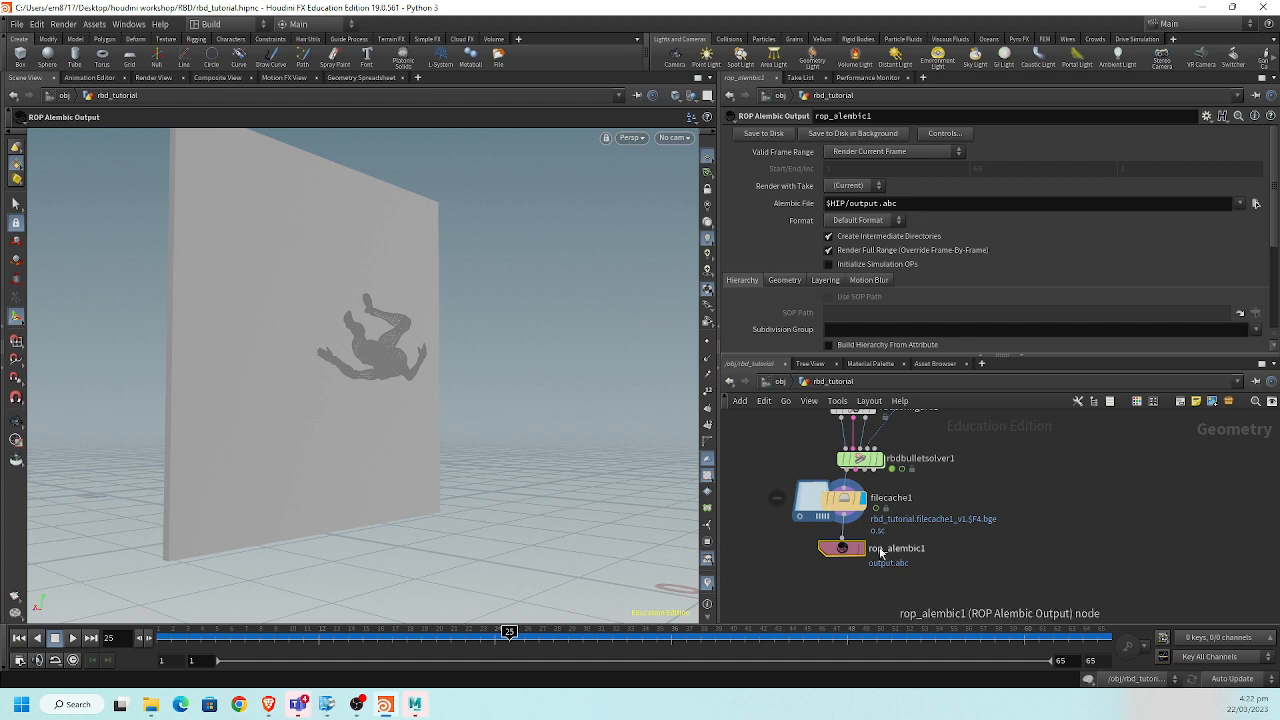
pyautogui.click(865, 548)
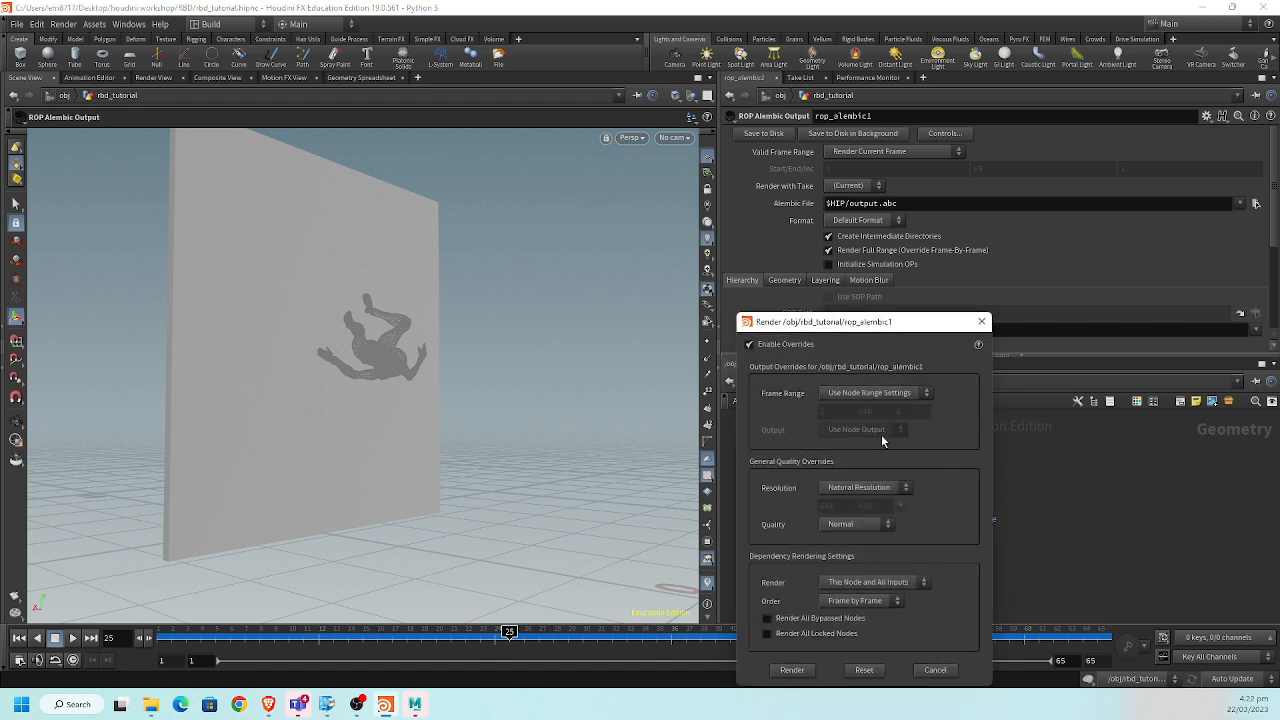
pyautogui.click(944, 675)
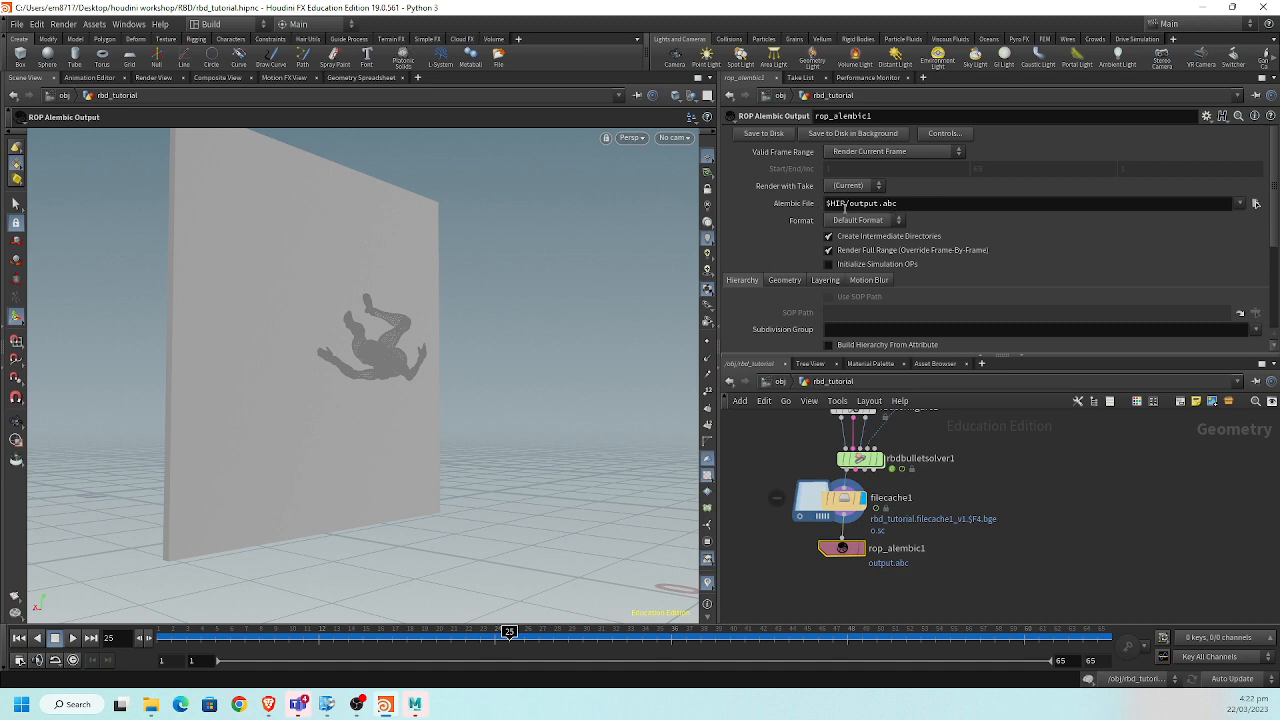
# Set the Alembic file of rop_alembic1 to output.abc in the $HIP/abc folder.
pyautogui.click(1256, 204)
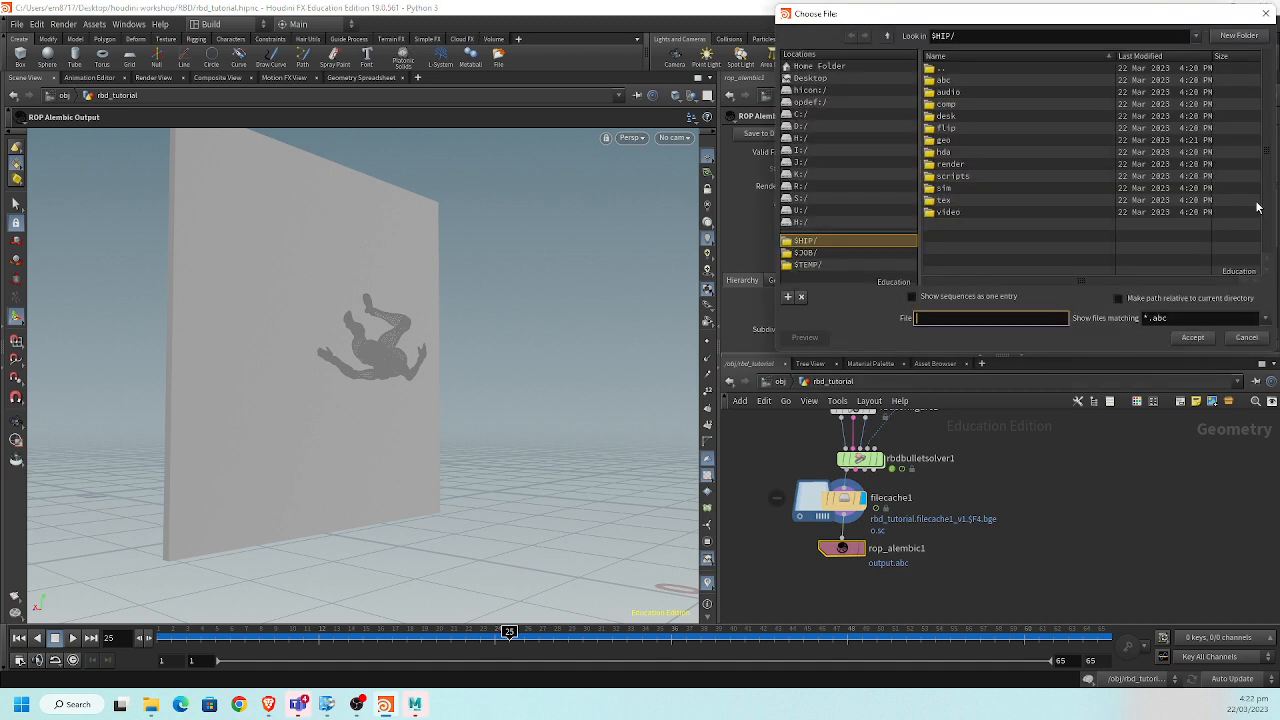
pyautogui.doubleClick(950, 81)
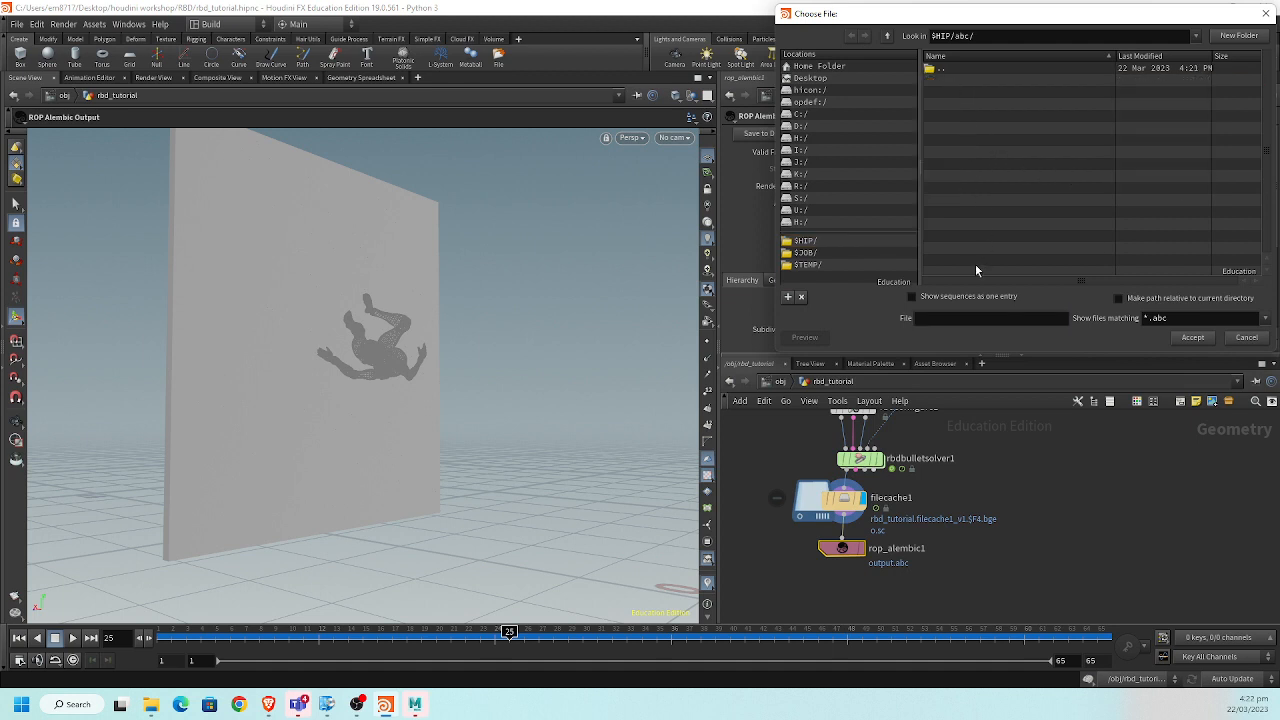
pyautogui.click(959, 317)
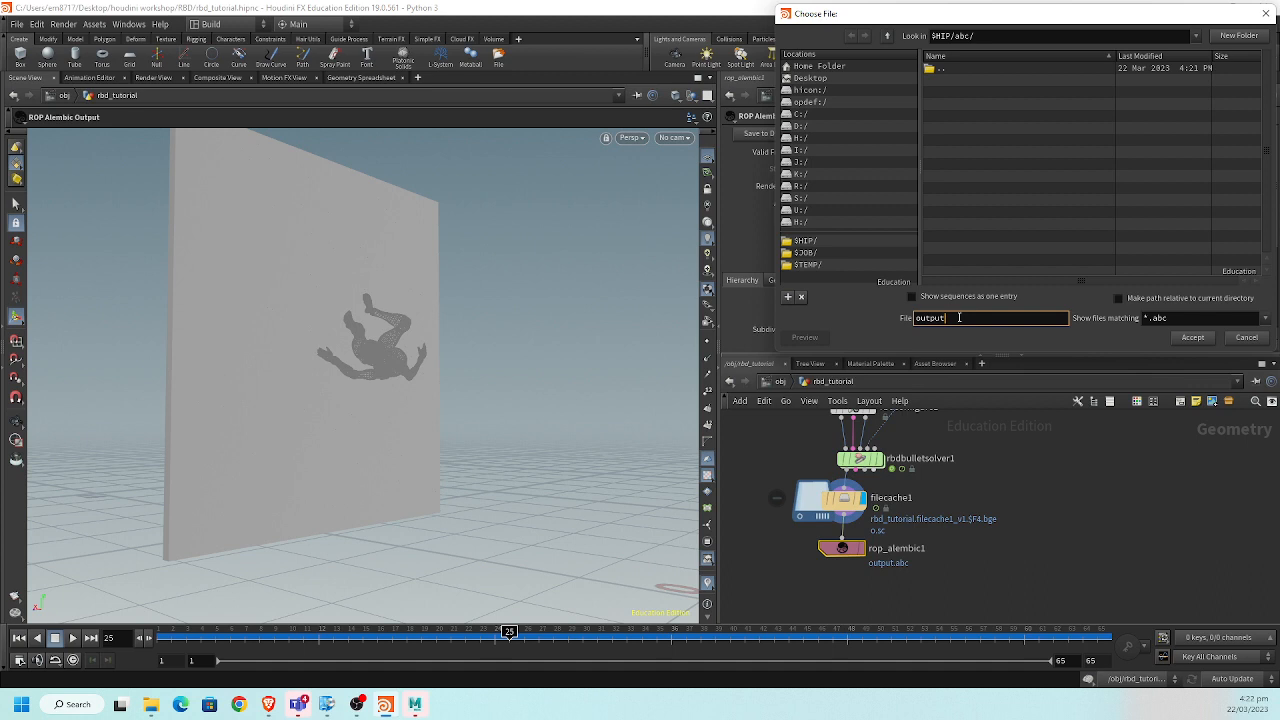
pyautogui.write('output.abc')
pyautogui.press('Return')
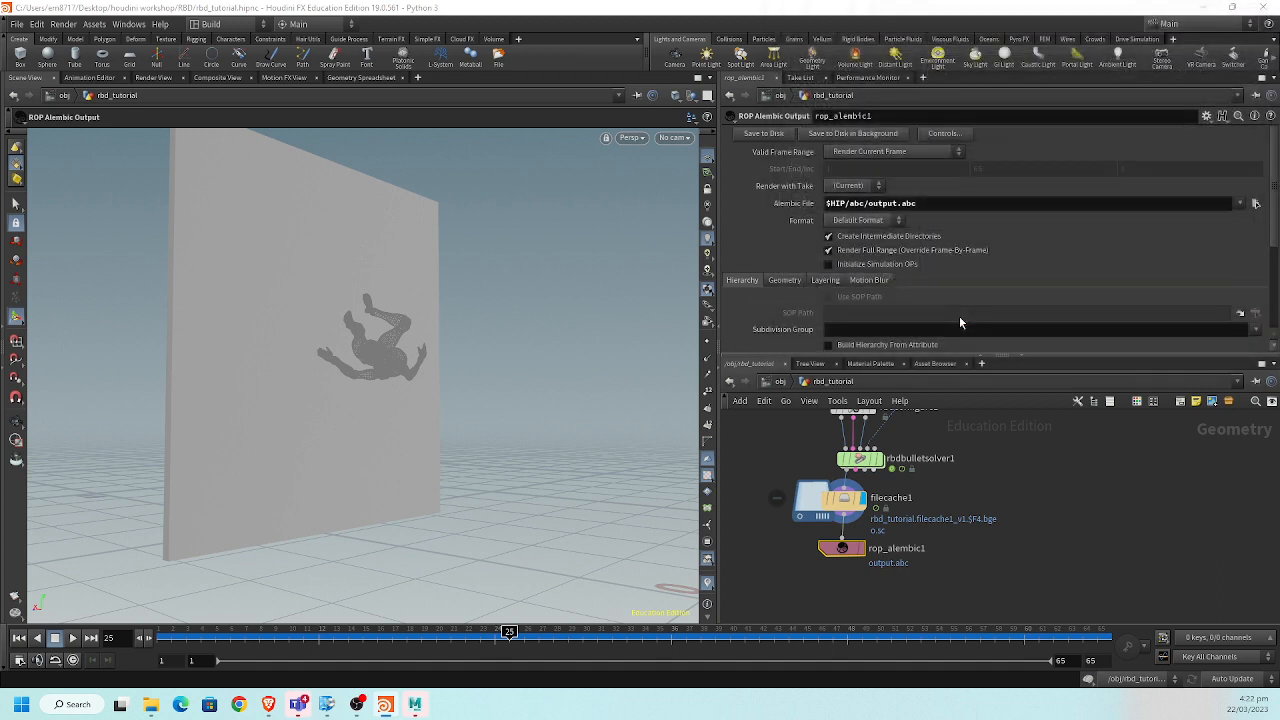
# Set rop_alembic1's valid frame range to Render Frame Range and save the Alembic file to disk.
pyautogui.click(770, 135)
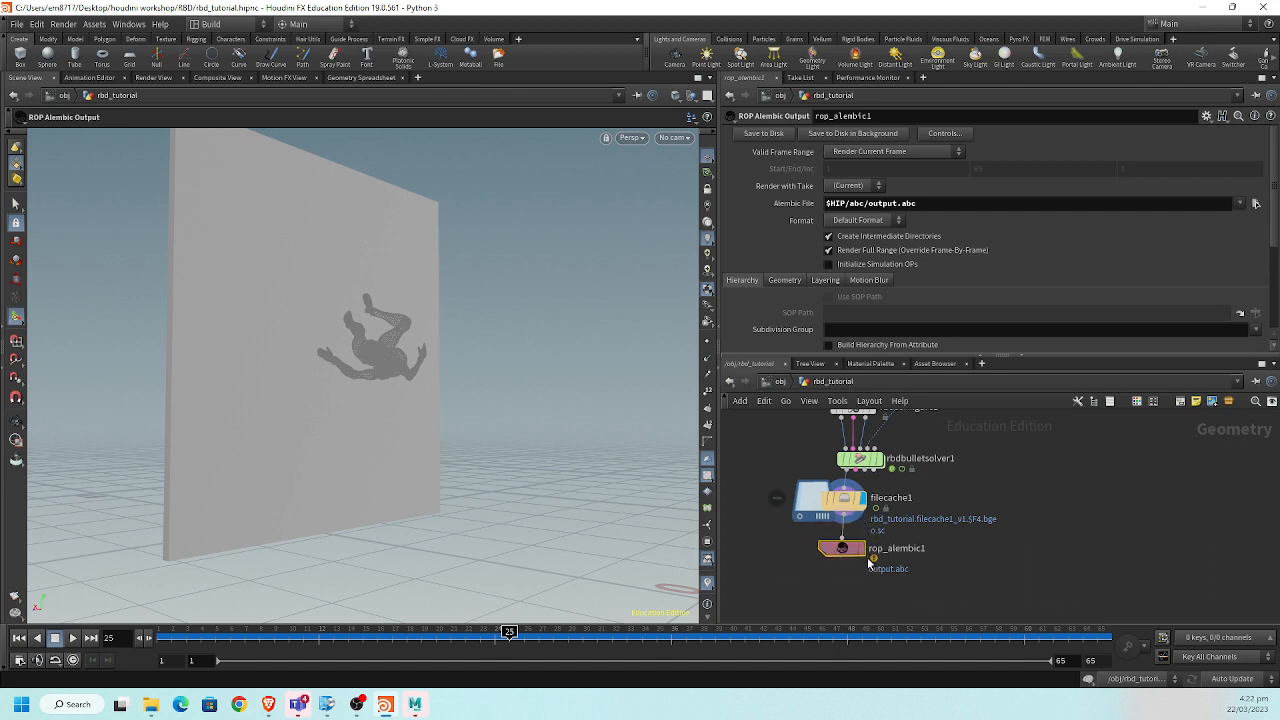
pyautogui.click(893, 153)
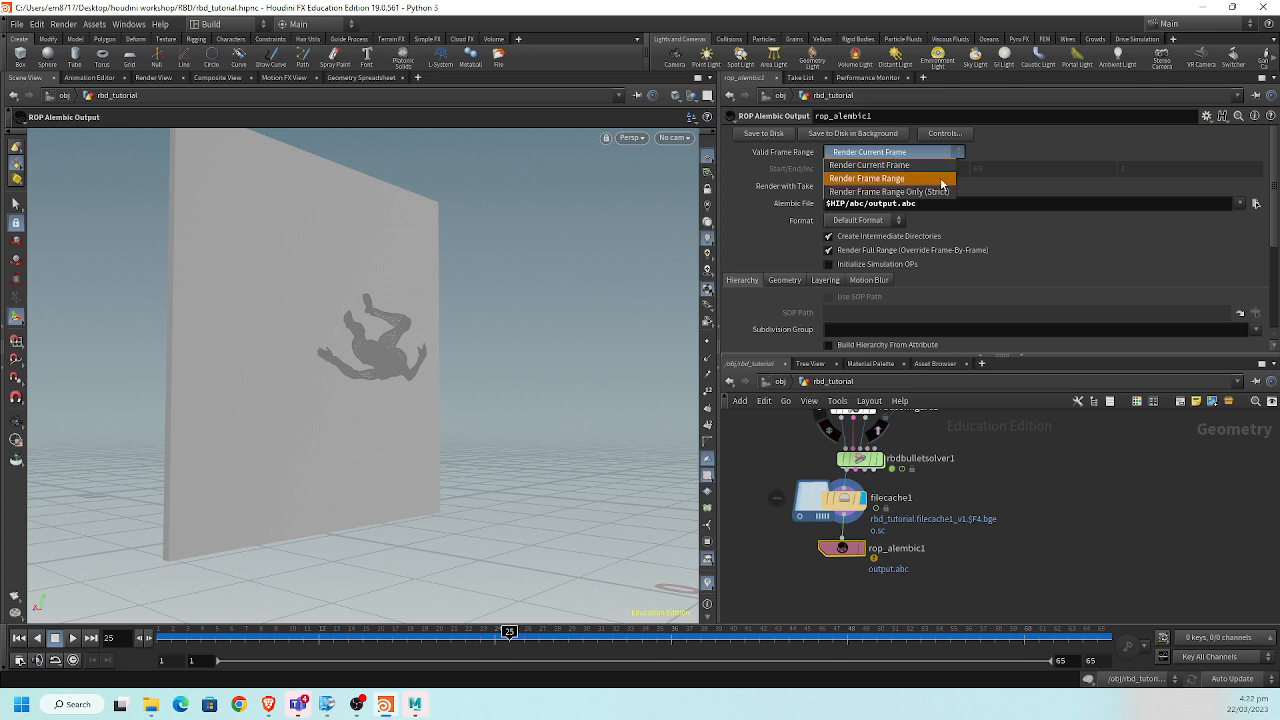
pyautogui.click(941, 180)
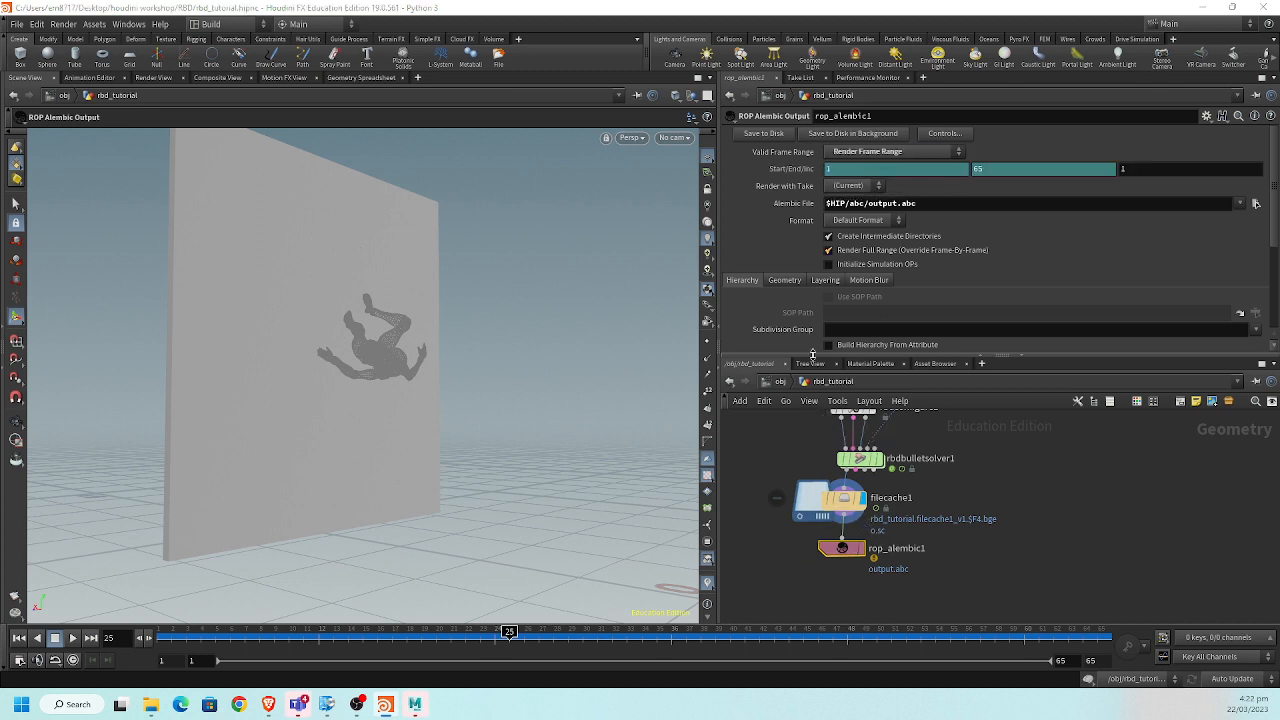
pyautogui.click(770, 135)
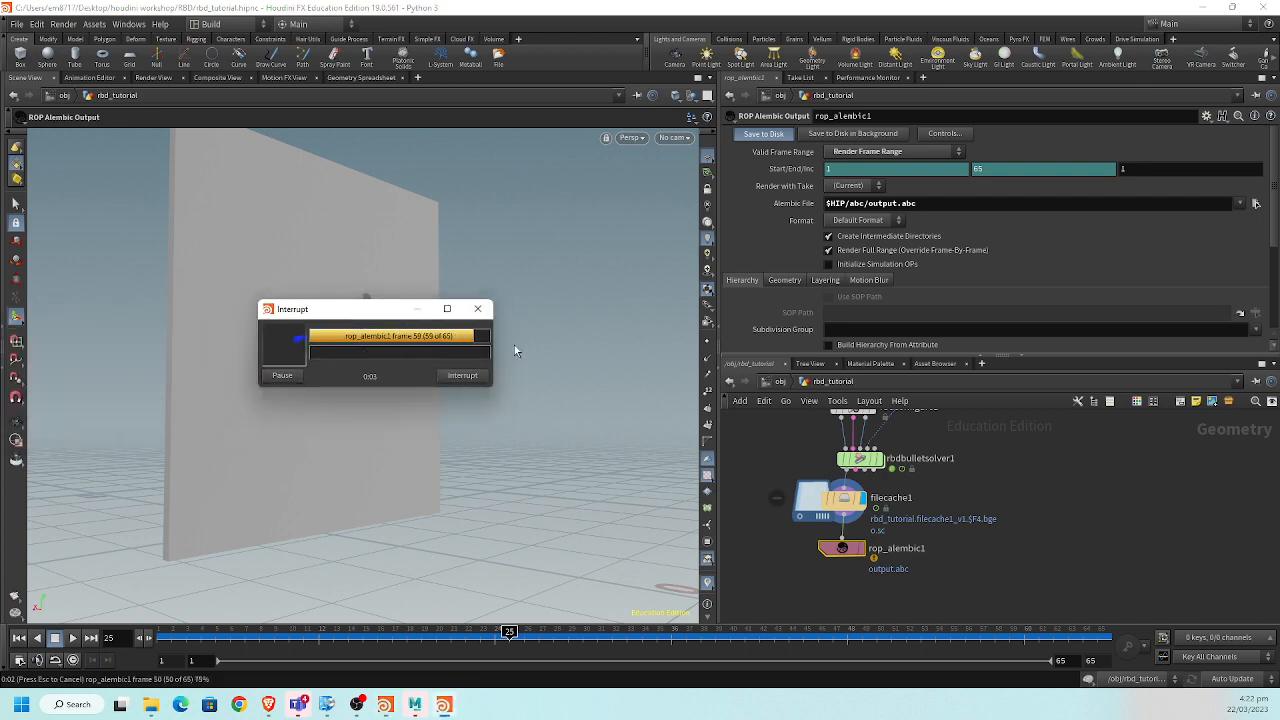
# Switch to Maya and import the Alembic cache output.abc from houdini workshop/RBD/abc on the Desktop.
pyautogui.click(414, 704)
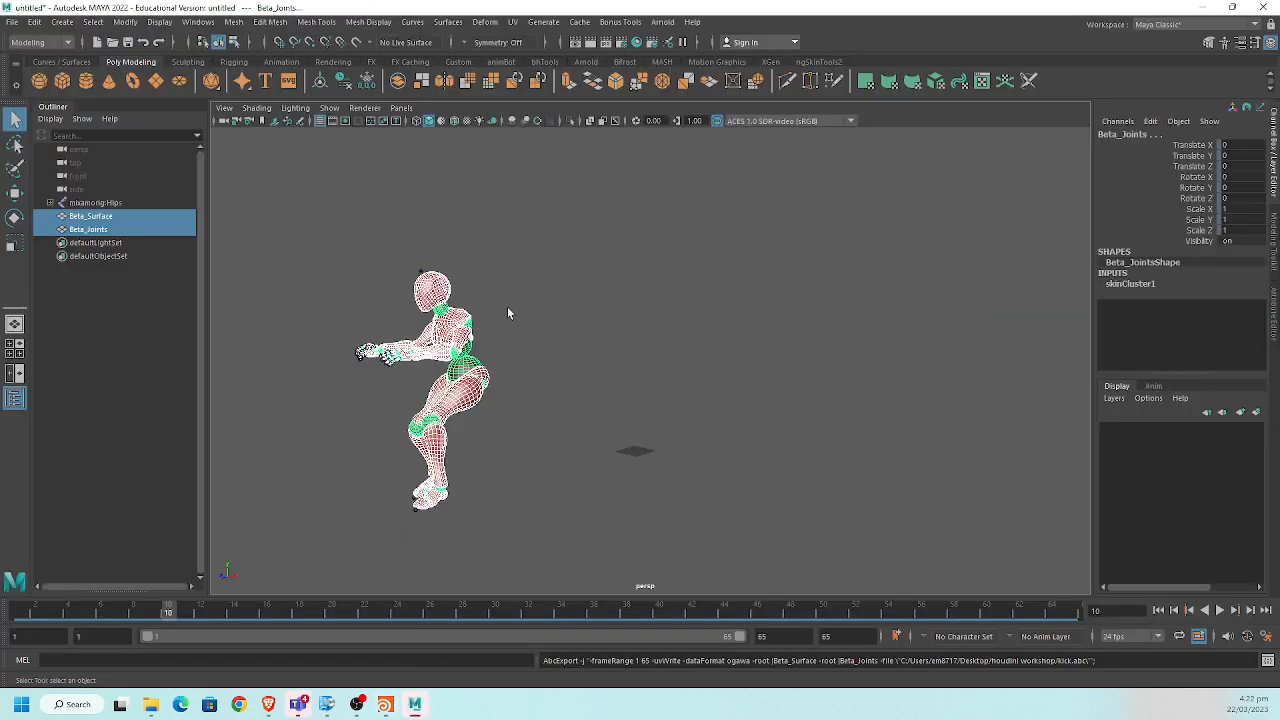
pyautogui.click(579, 22)
pyautogui.moveTo(670, 48)
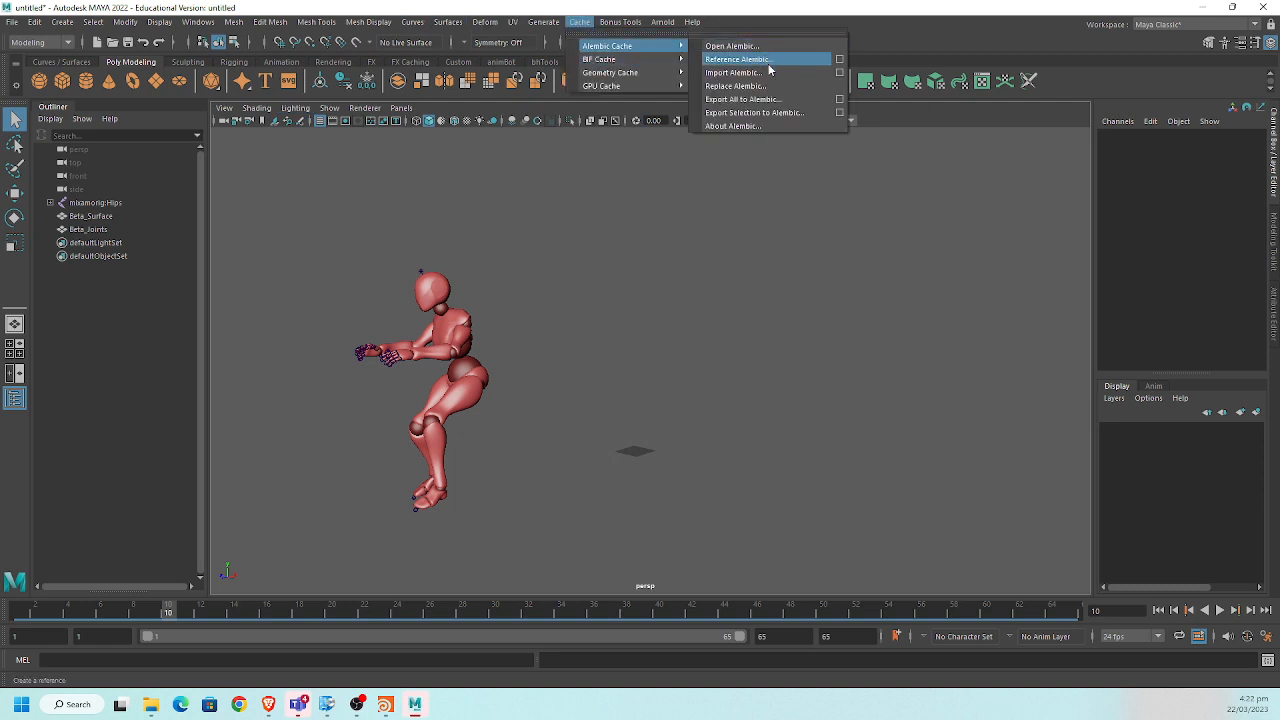
pyautogui.click(733, 72)
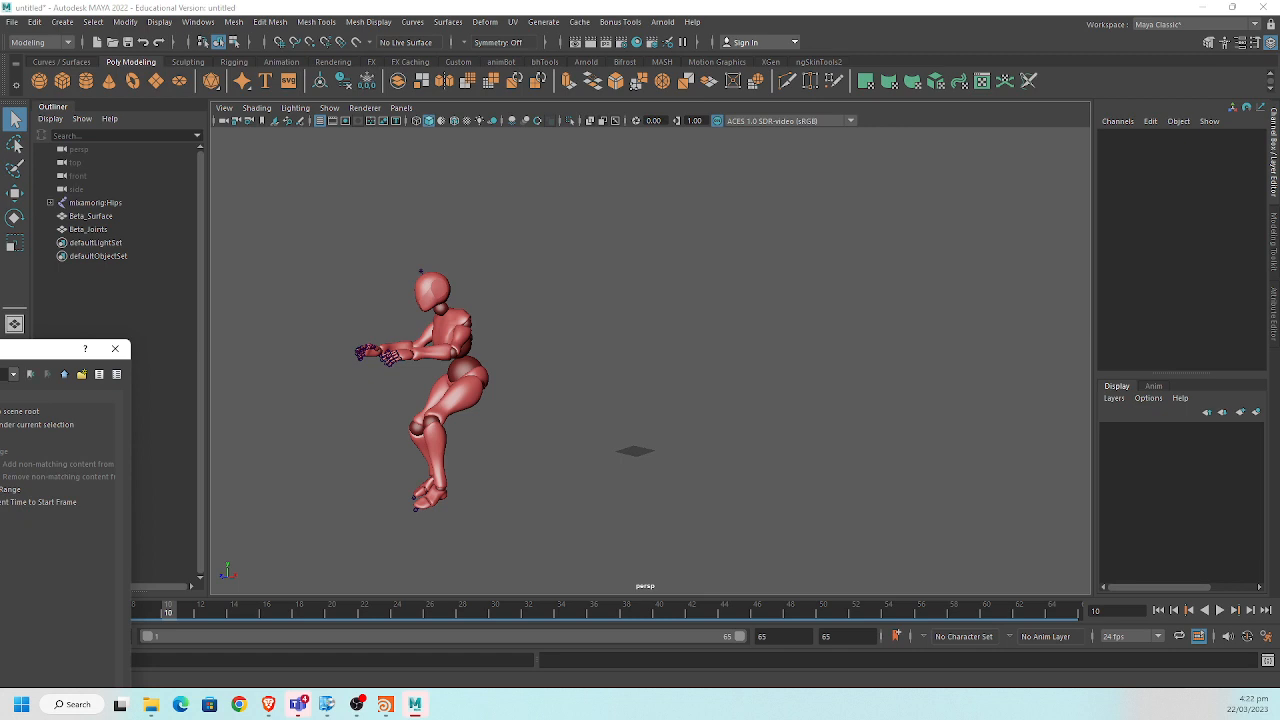
pyautogui.moveTo(0, 346); pyautogui.dragTo(198, 247)
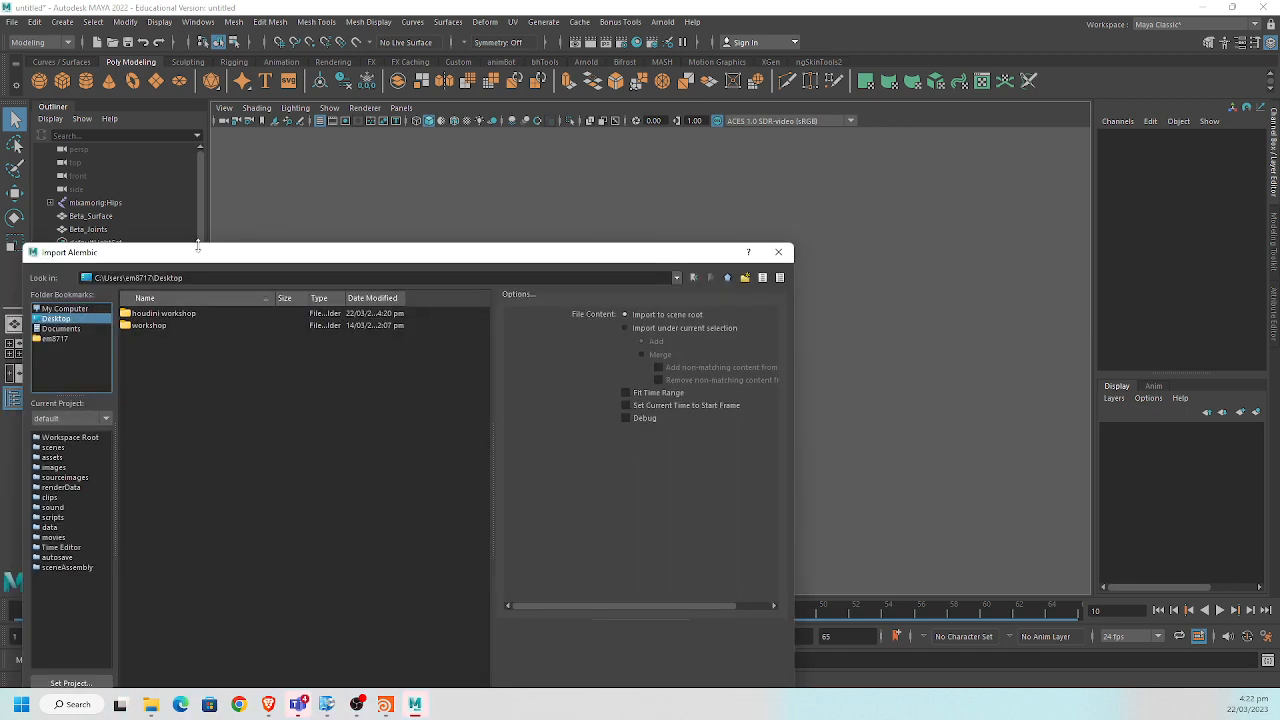
pyautogui.doubleClick(178, 314)
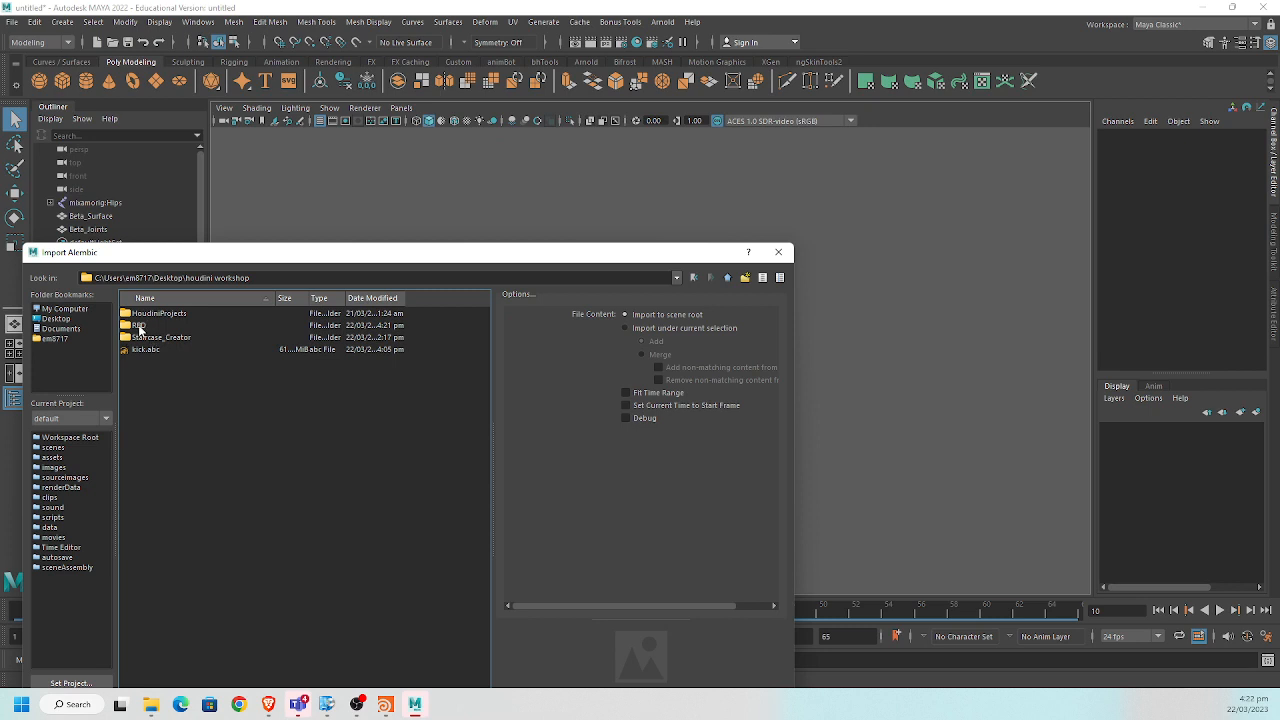
pyautogui.doubleClick(142, 326)
pyautogui.doubleClick(140, 314)
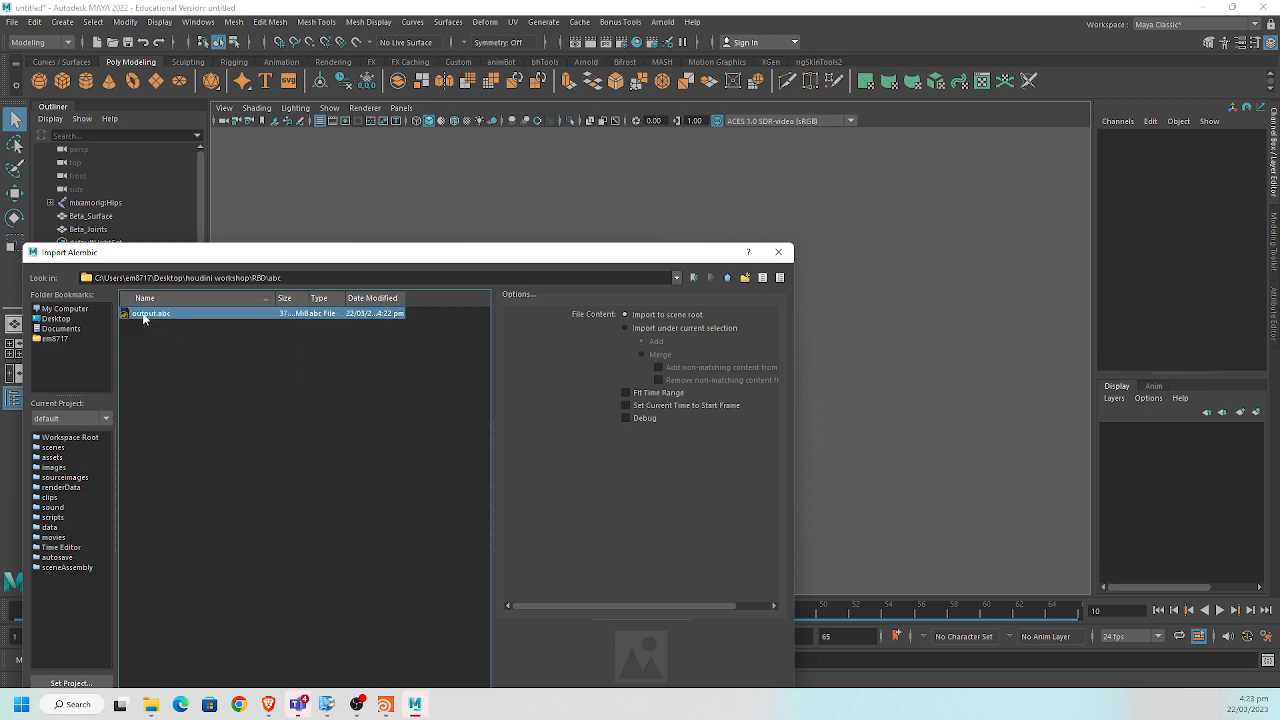
pyautogui.doubleClick(145, 314)
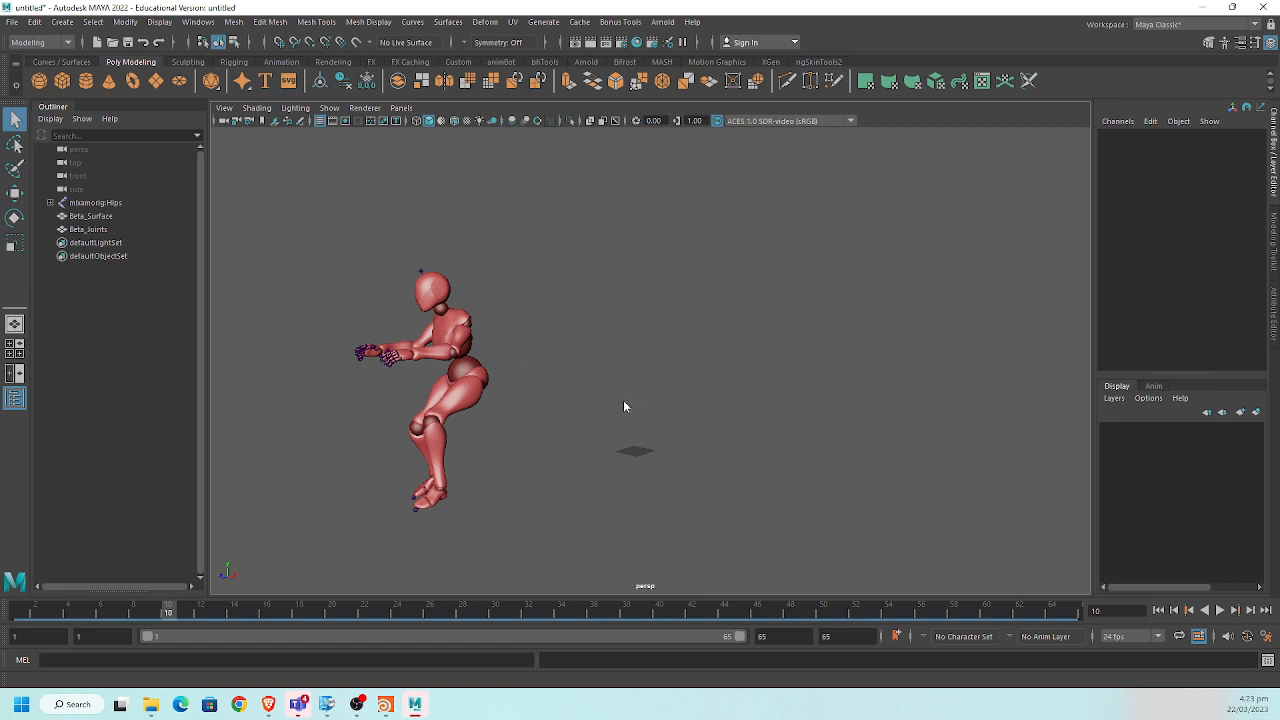
# Set the imported rbd_tutorial object's scale to 100 in X, Y and Z.
pyautogui.keyDown('alt'); pyautogui.moveTo(631, 394); pyautogui.dragTo(474, 423); pyautogui.keyUp('alt')
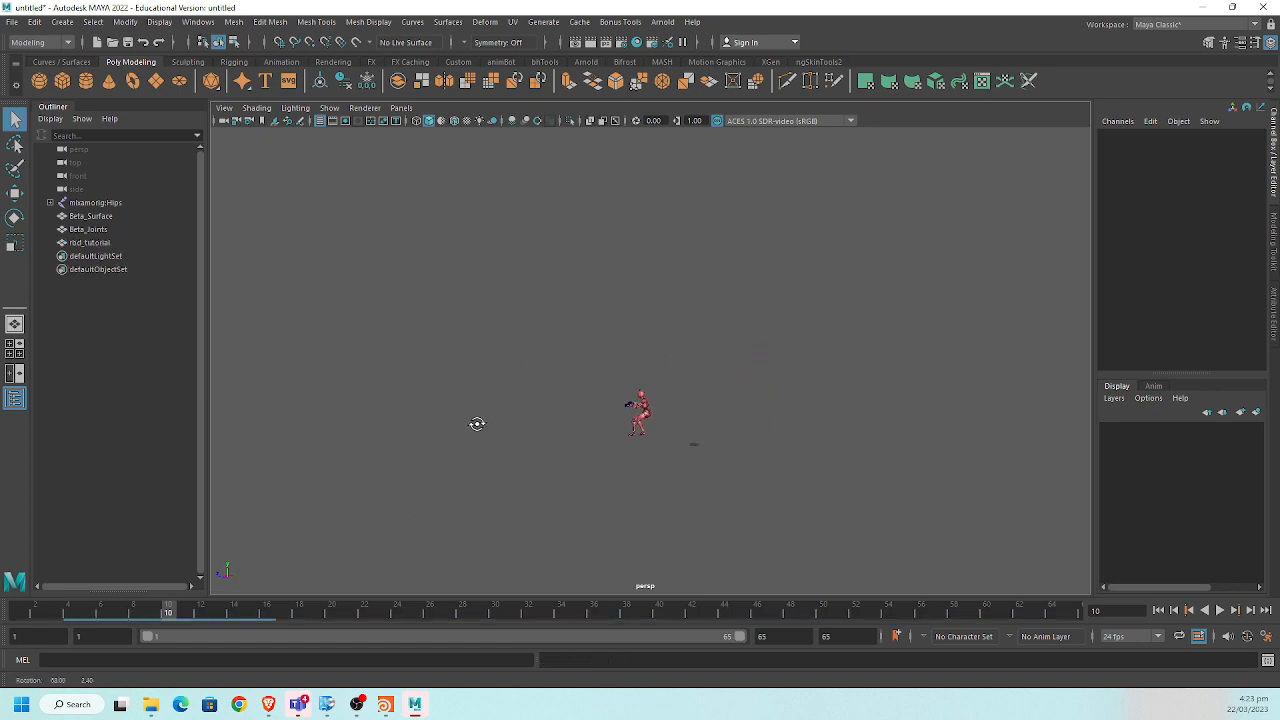
pyautogui.click(104, 243)
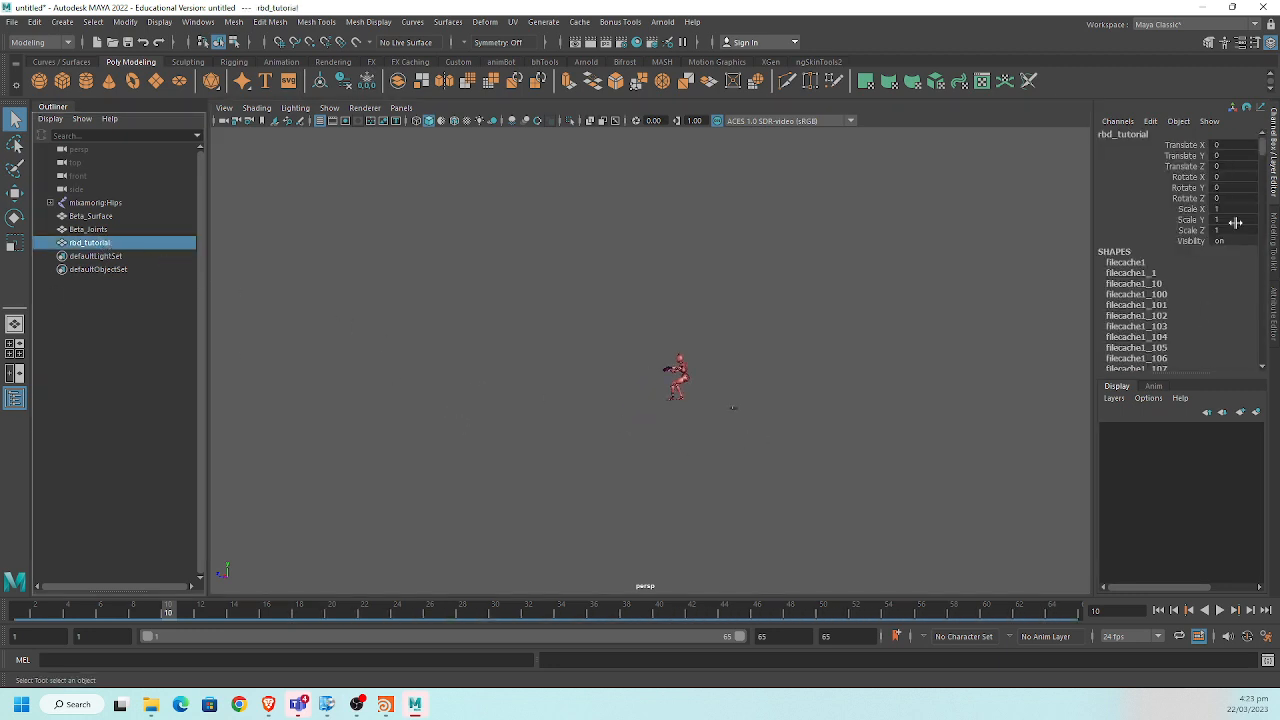
pyautogui.moveTo(1236, 209); pyautogui.dragTo(1236, 230)
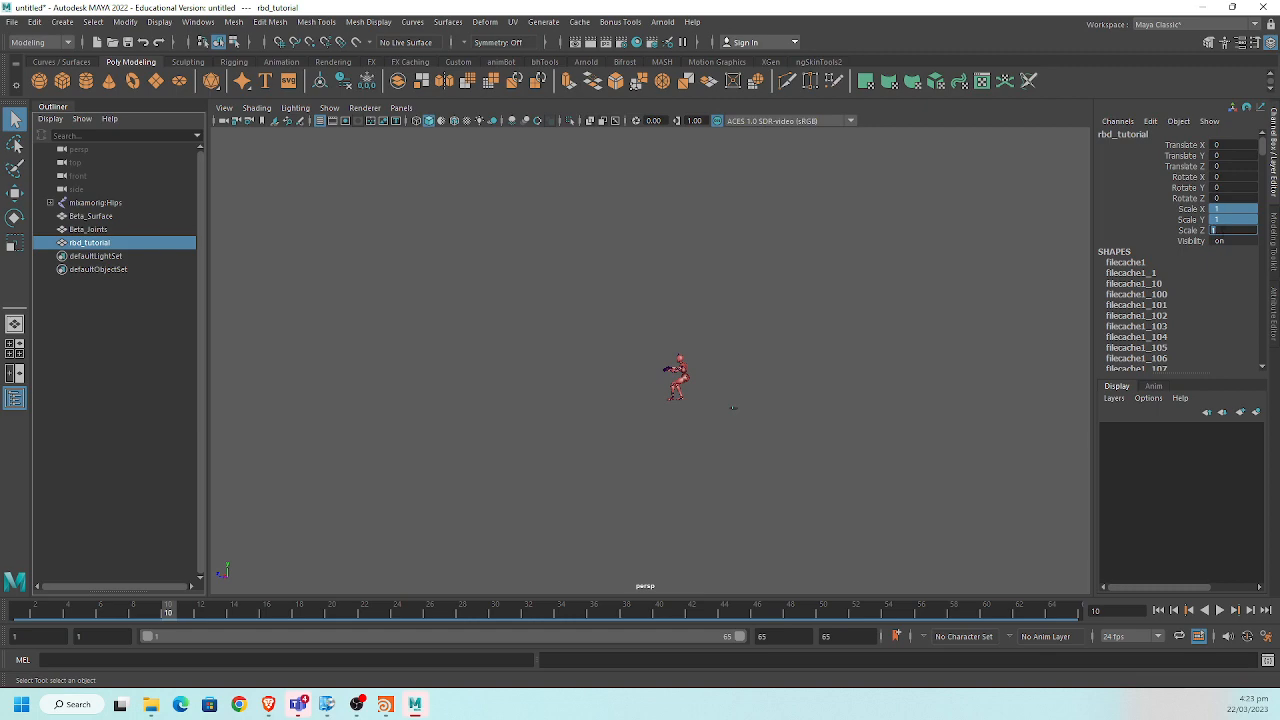
pyautogui.write('100')
pyautogui.press('Return')
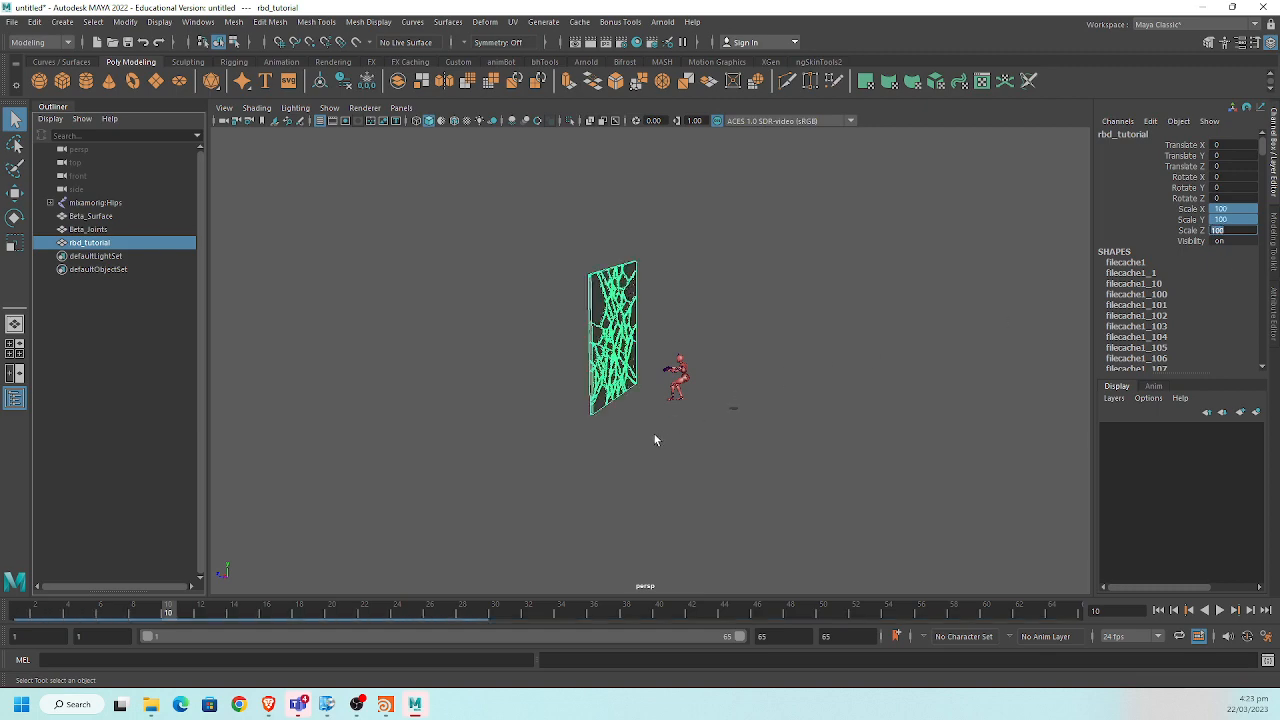
# Play the animation in Maya to check the character breaking through the wall, and stop playback.
pyautogui.keyDown('alt'); pyautogui.moveTo(654, 440); pyautogui.dragTo(695, 440); pyautogui.keyUp('alt')
pyautogui.keyDown('alt'); pyautogui.moveTo(695, 440); pyautogui.dragTo(733, 440, button='right'); pyautogui.keyUp('alt')
pyautogui.keyDown('alt'); pyautogui.moveTo(733, 440); pyautogui.dragTo(278, 559); pyautogui.keyUp('alt')
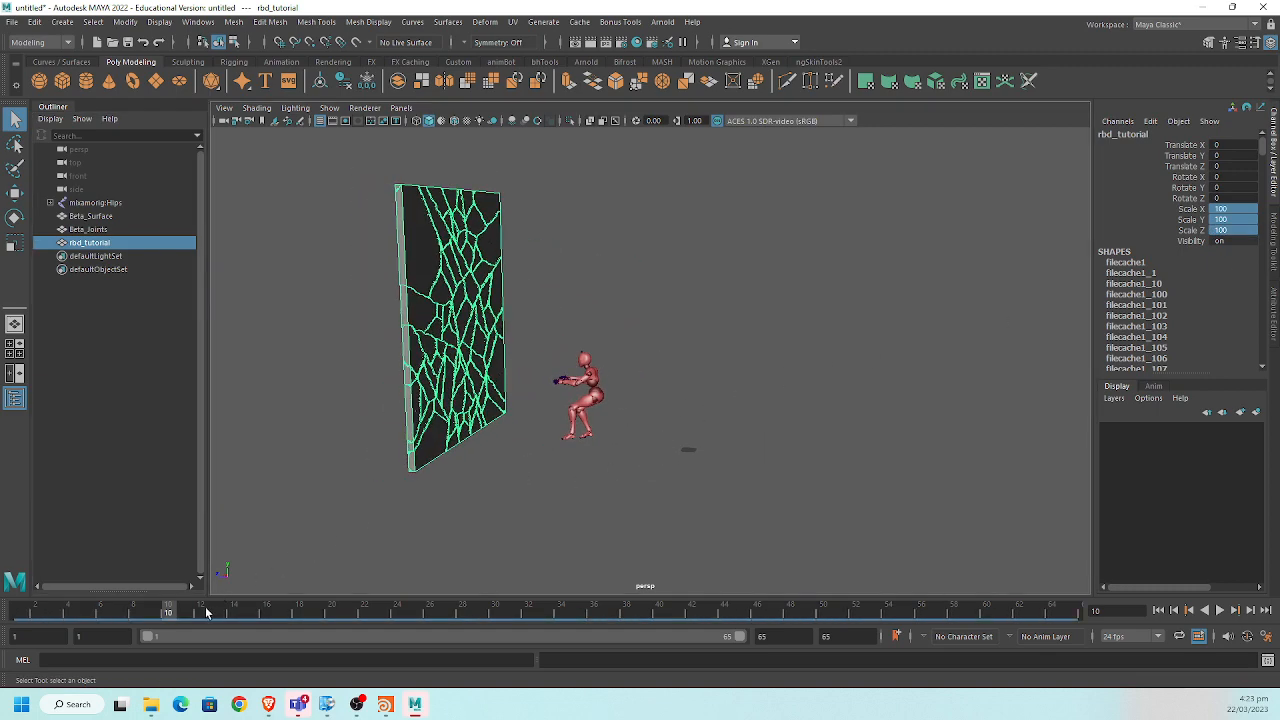
pyautogui.hotkey('alt', 'v')
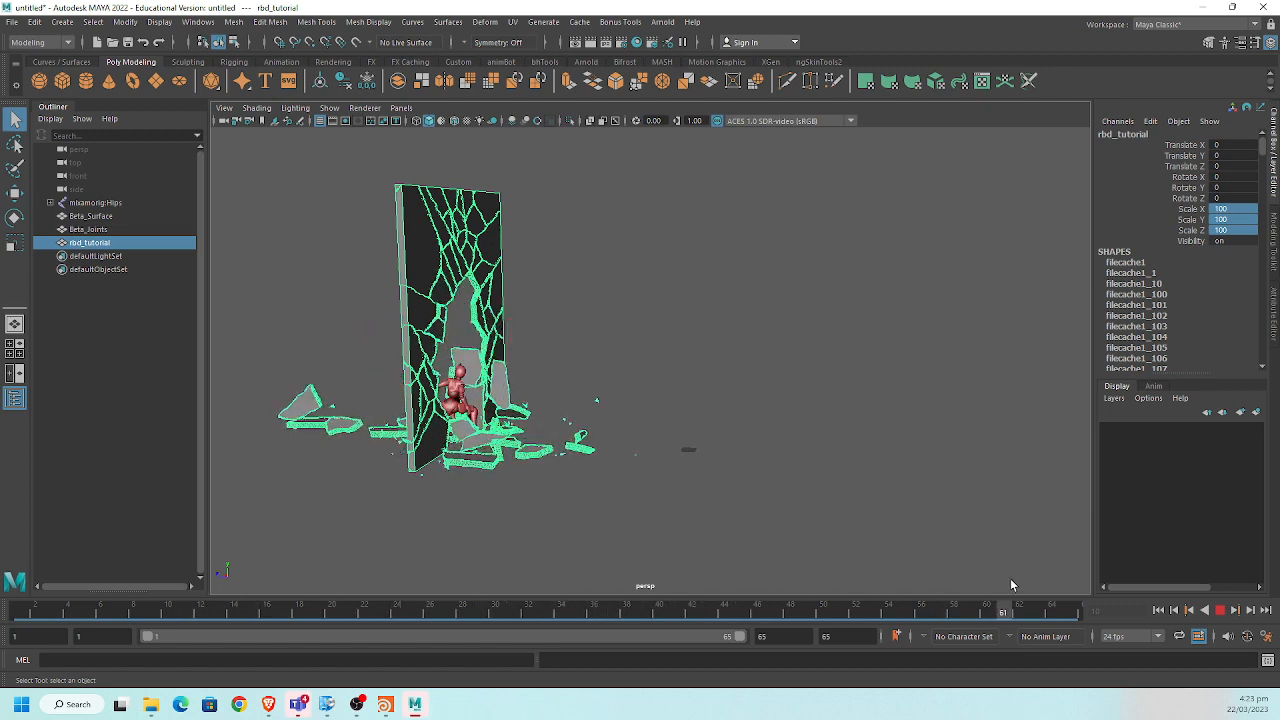
pyautogui.hotkey('alt', 'v')
# Return to Houdini, look over the rbd_tutorial node network and scrub the timeline to frame 42 to review the break.
pyautogui.hotkey('alt', 'Tab')
pyautogui.moveTo(1036, 464); pyautogui.dragTo(1075, 534, button='middle')
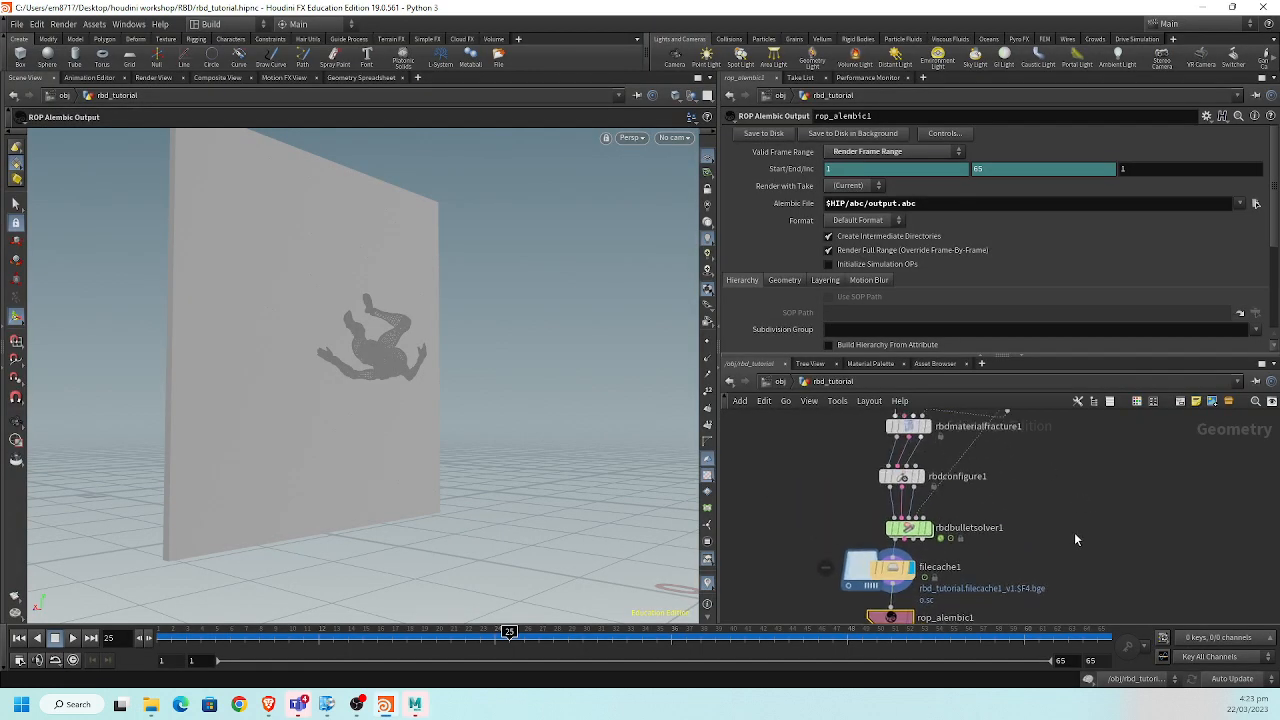
pyautogui.moveTo(1088, 462); pyautogui.dragTo(1046, 540, button='middle')
pyautogui.moveTo(1061, 480); pyautogui.dragTo(908, 632, button='middle')
pyautogui.moveTo(963, 574); pyautogui.dragTo(1071, 414, button='middle')
pyautogui.moveTo(569, 632); pyautogui.dragTo(760, 632)
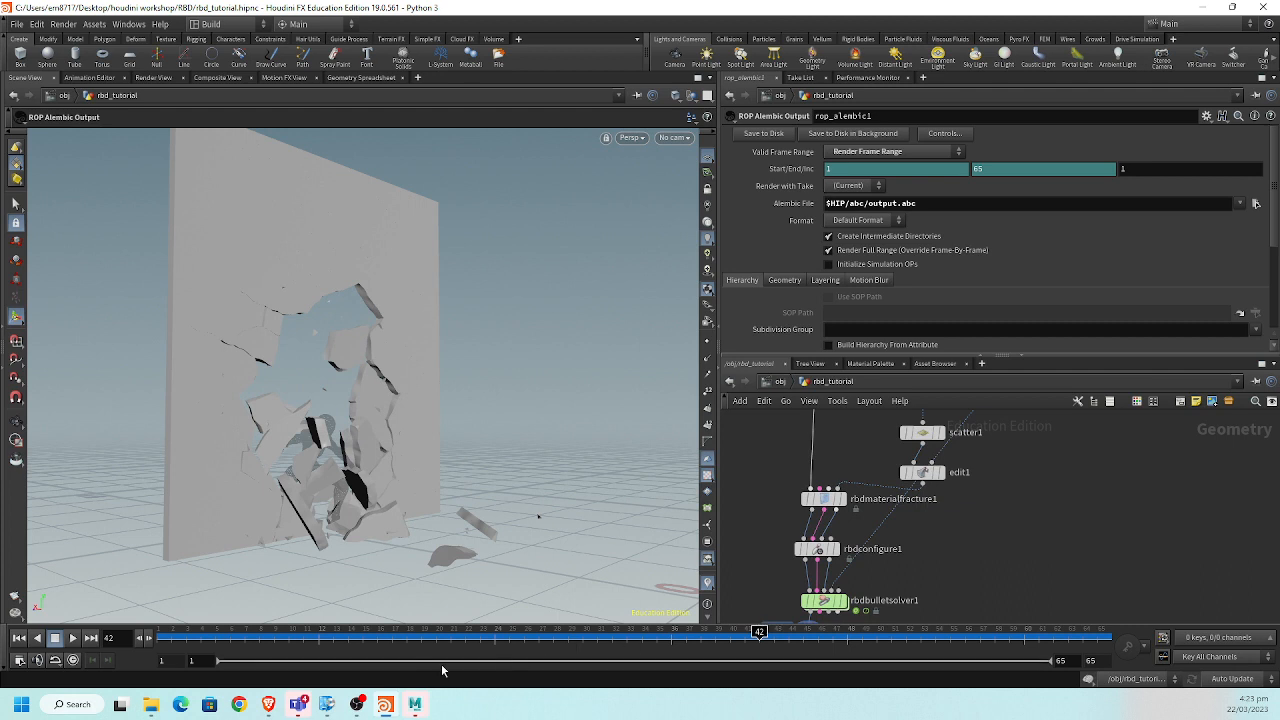
pyautogui.moveTo(367, 705)
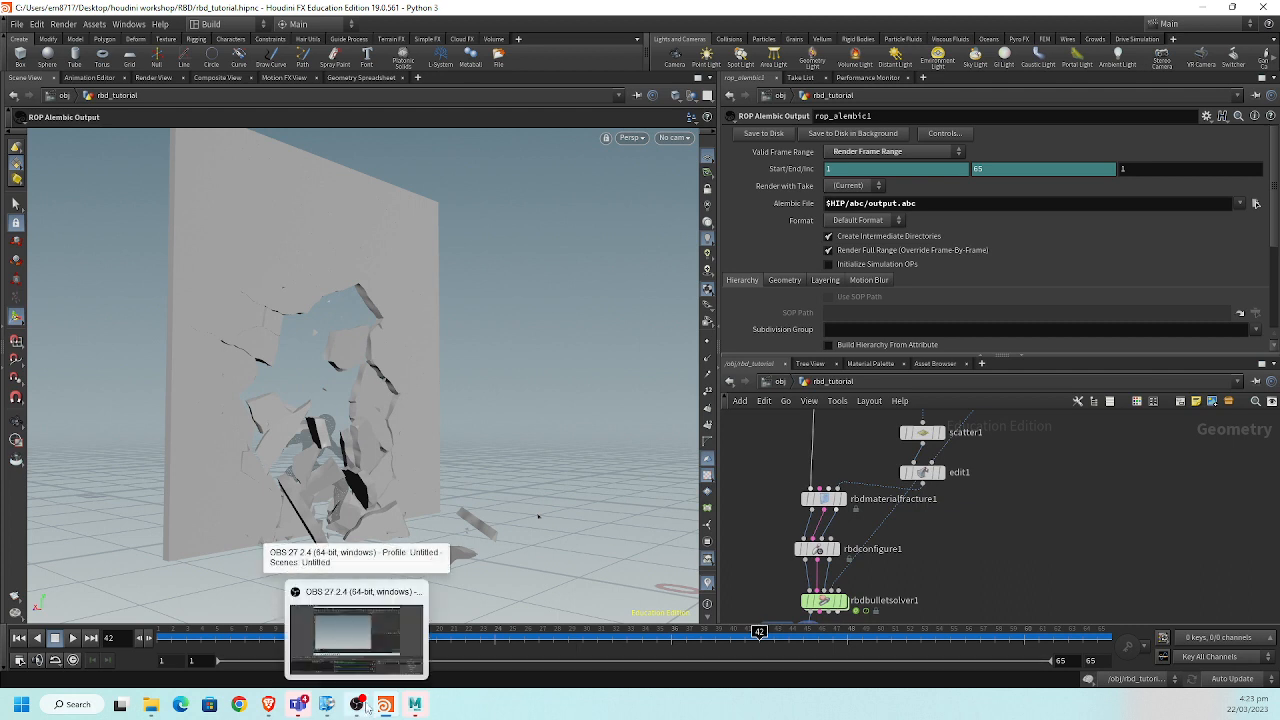